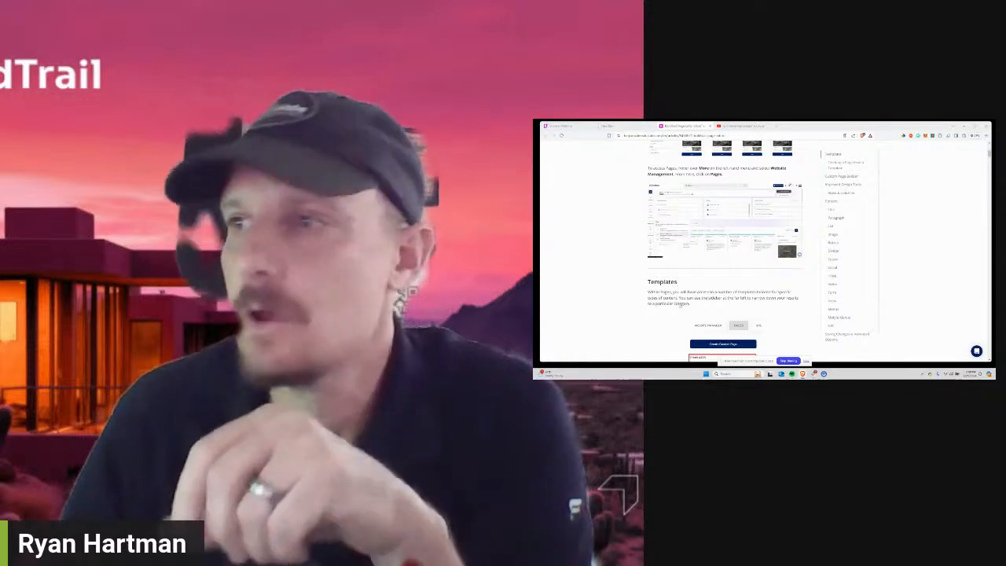
Select the help article's full web address in the address bar.
scroll(723, 252, up, 10)
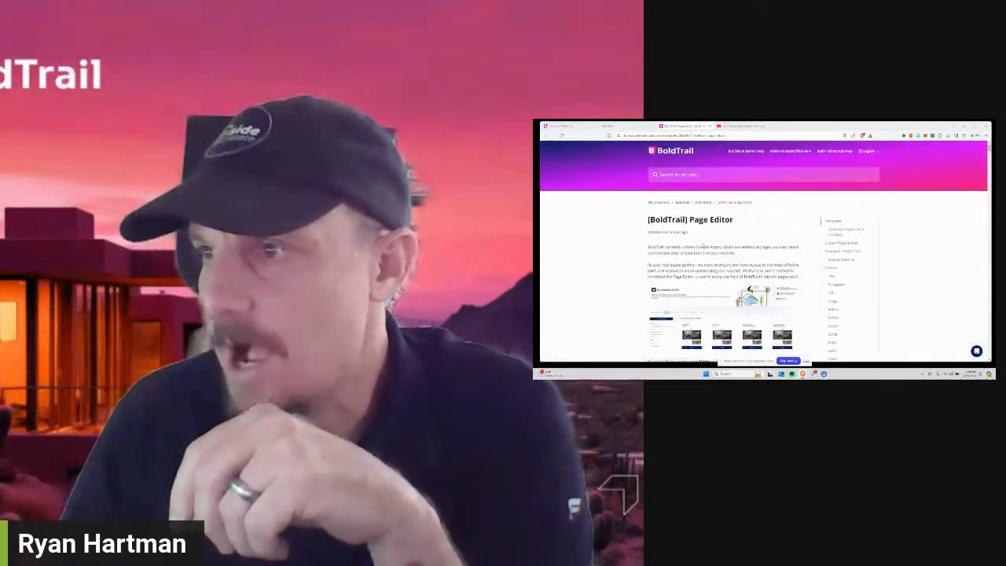
scroll(723, 251, down, 10)
scroll(723, 252, up, 10)
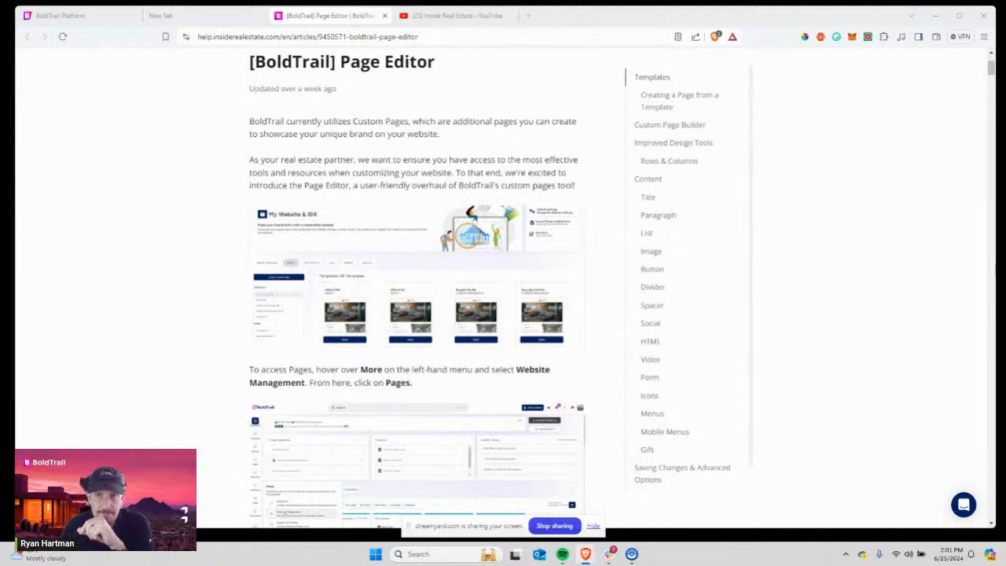
scroll(401, 267, up, 3)
scroll(401, 267, down, 5)
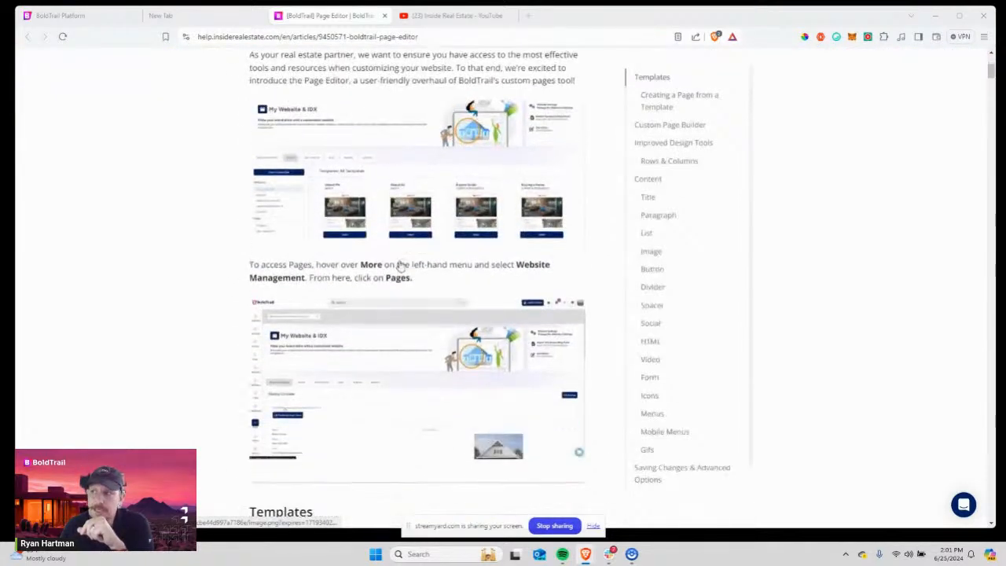
scroll(400, 268, up, 4)
scroll(400, 267, down, 5)
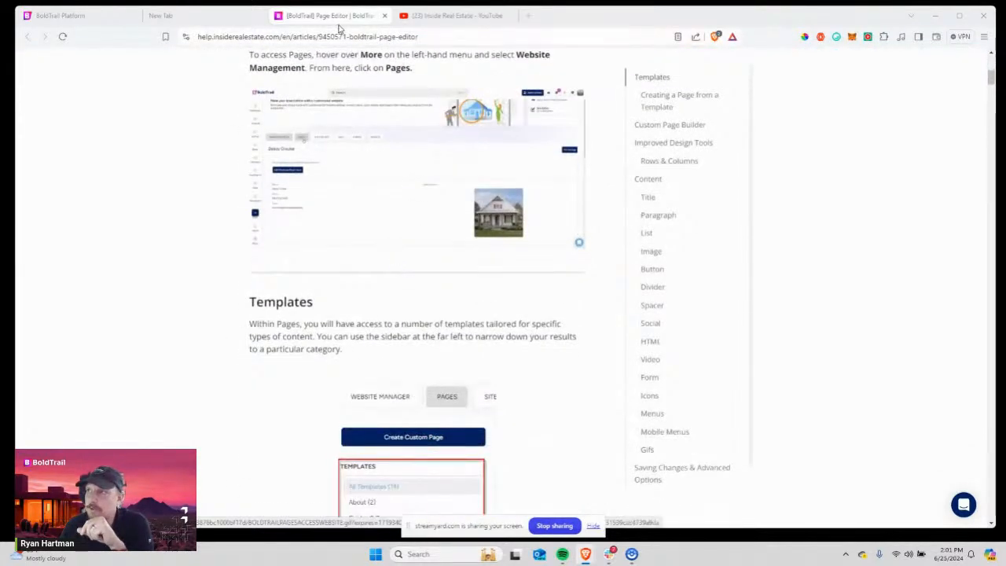
click(337, 36)
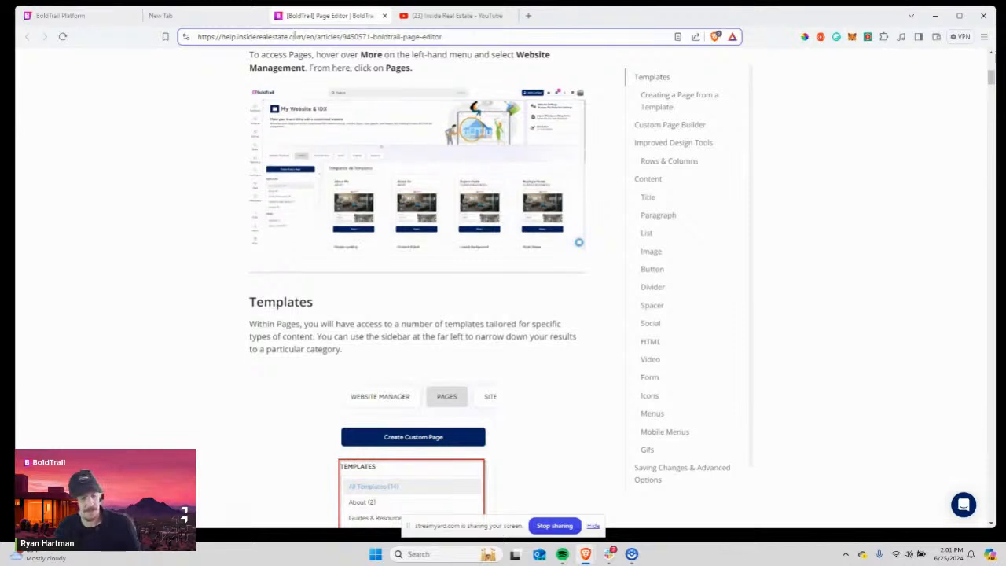
key(ctrl+a)
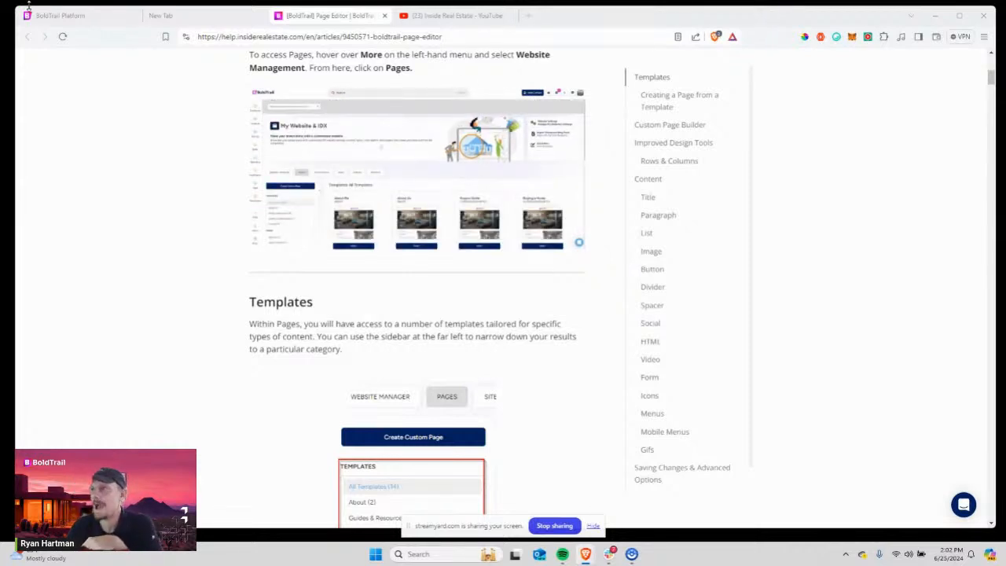
Browse the Inside Real Estate channel's Live streams on YouTube, then return to the help article.
click(455, 16)
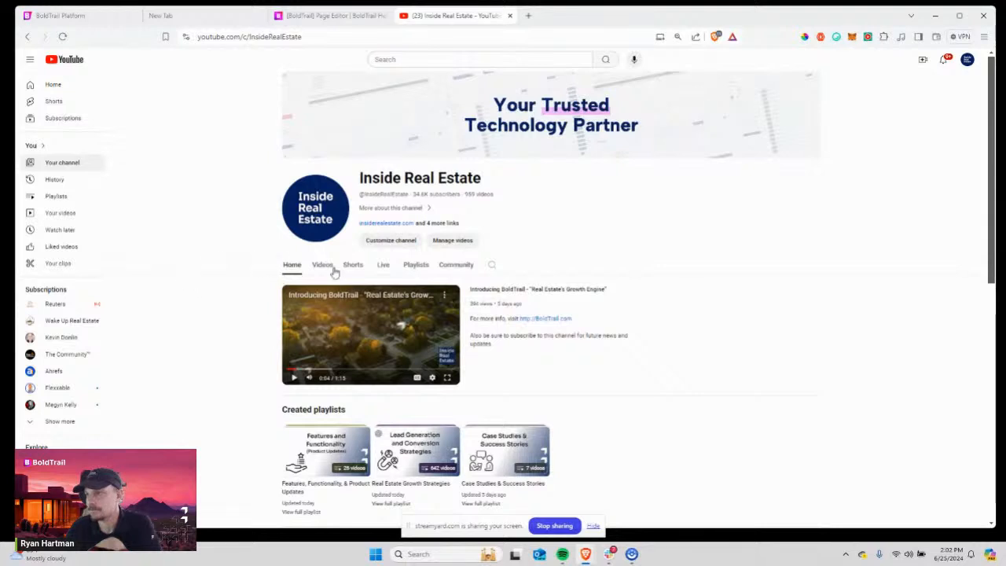
click(383, 265)
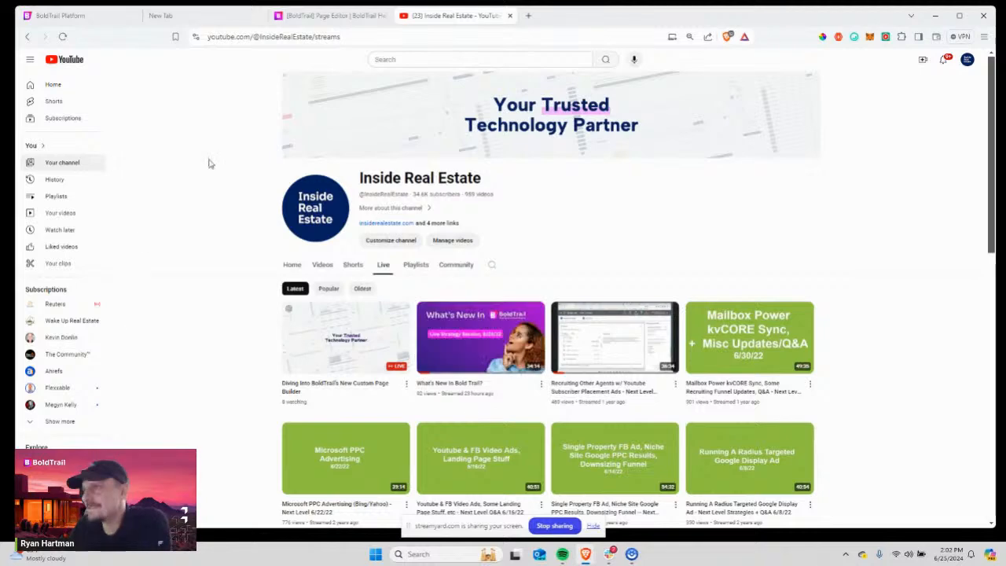
click(323, 17)
Scroll to the template list and highlight the About, Content Hijack and Lead & Background template names.
scroll(323, 397, up, 6)
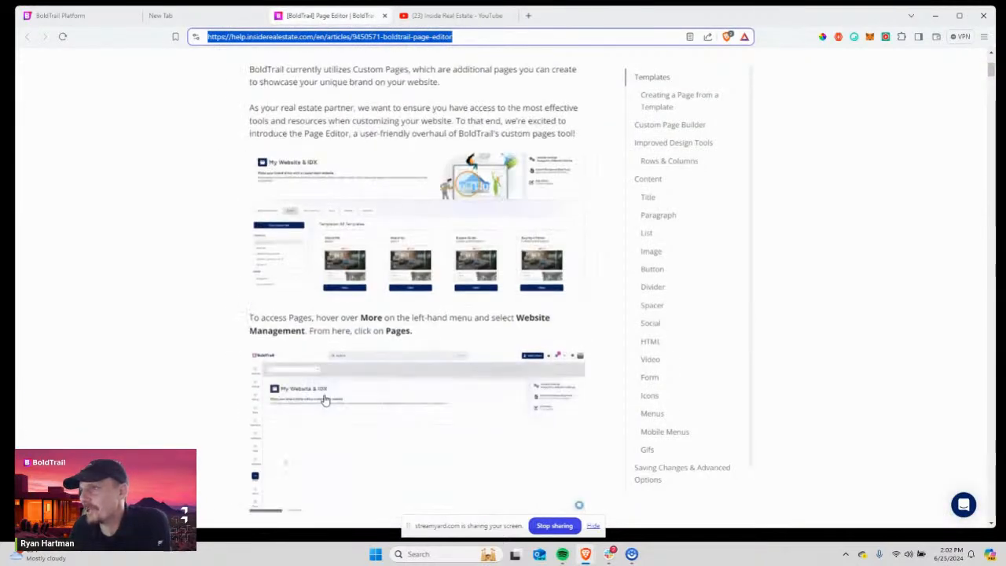
scroll(343, 423, down, 3)
scroll(343, 423, up, 1)
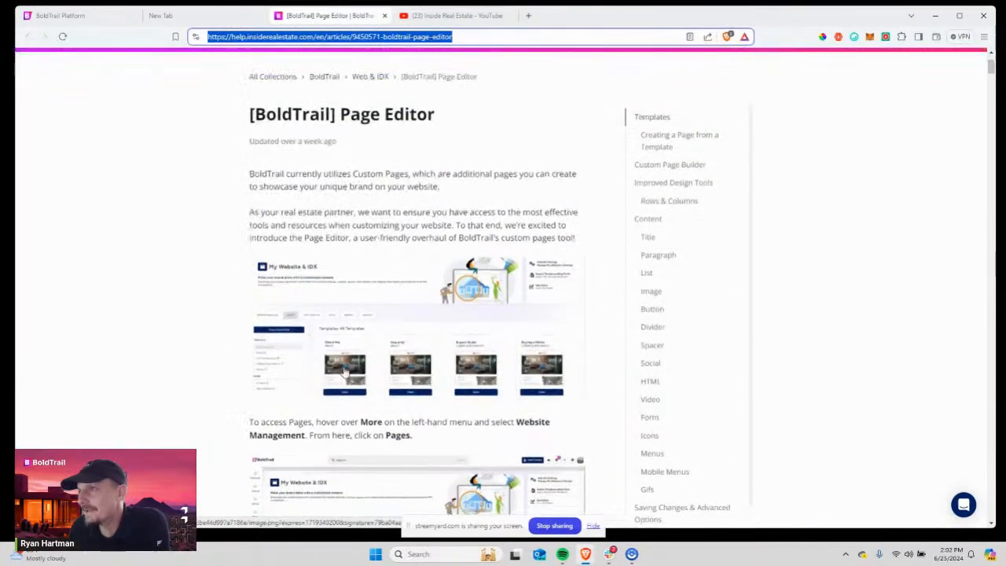
scroll(344, 369, down, 5)
scroll(343, 368, down, 2)
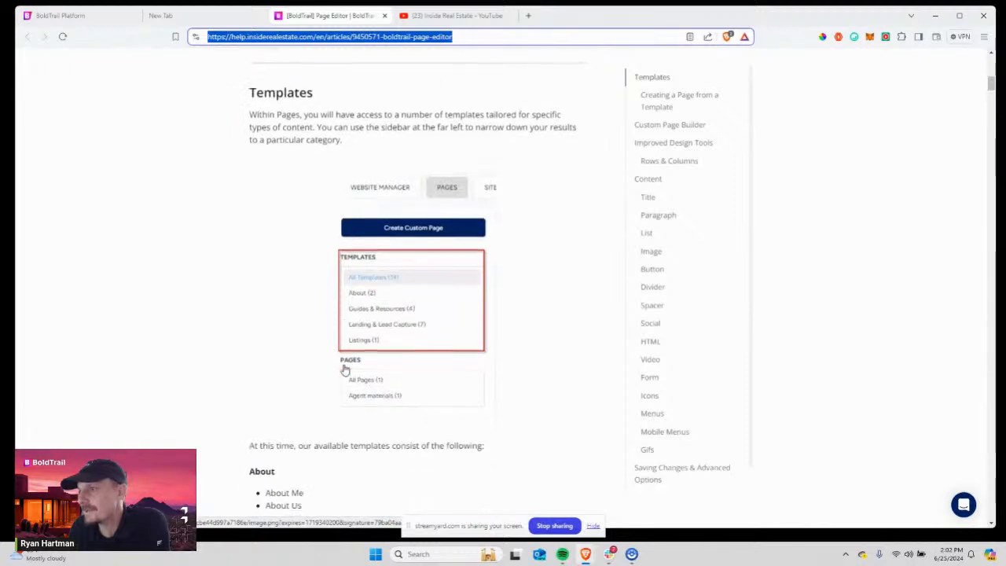
scroll(344, 367, up, 1)
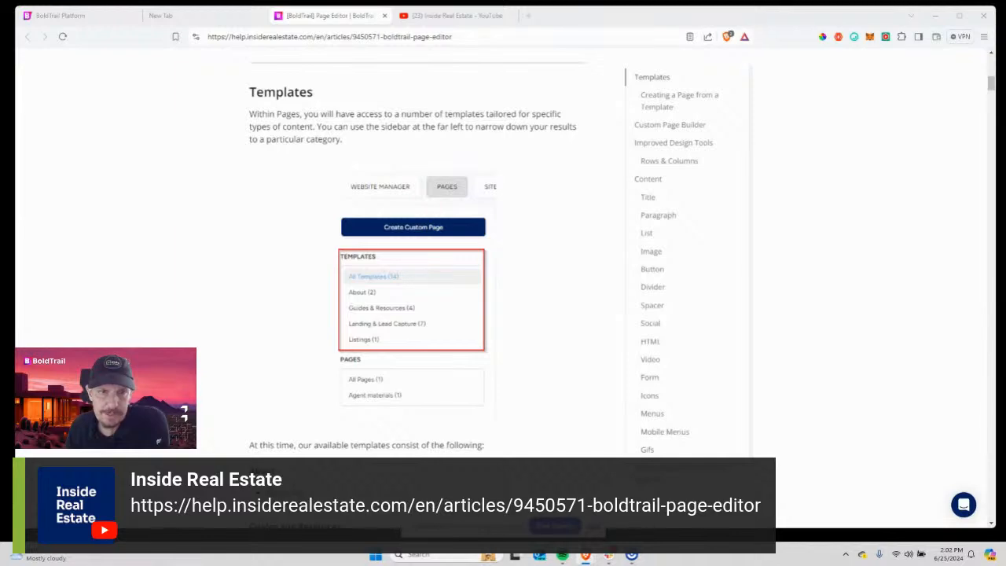
scroll(247, 314, down, 3)
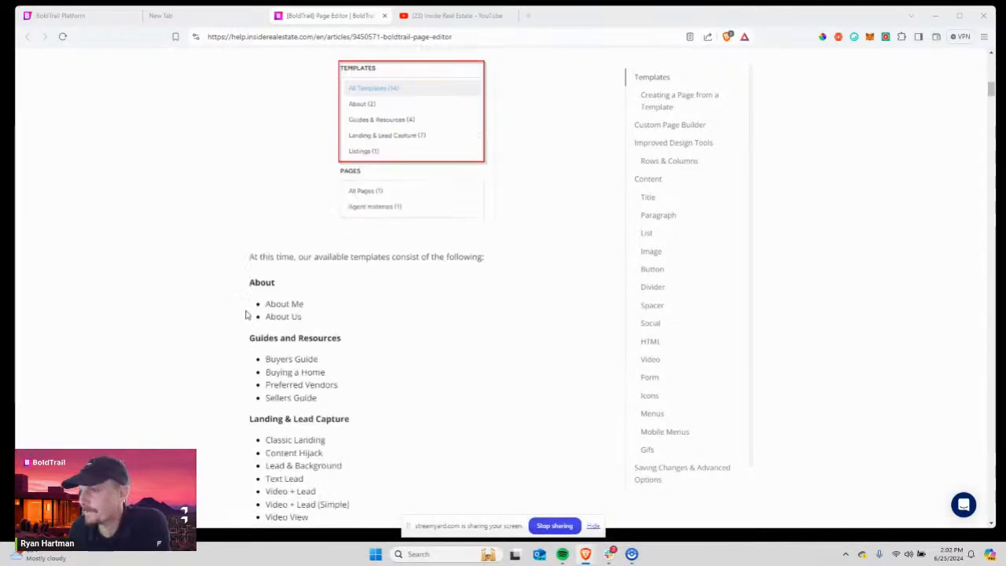
scroll(247, 314, up, 4)
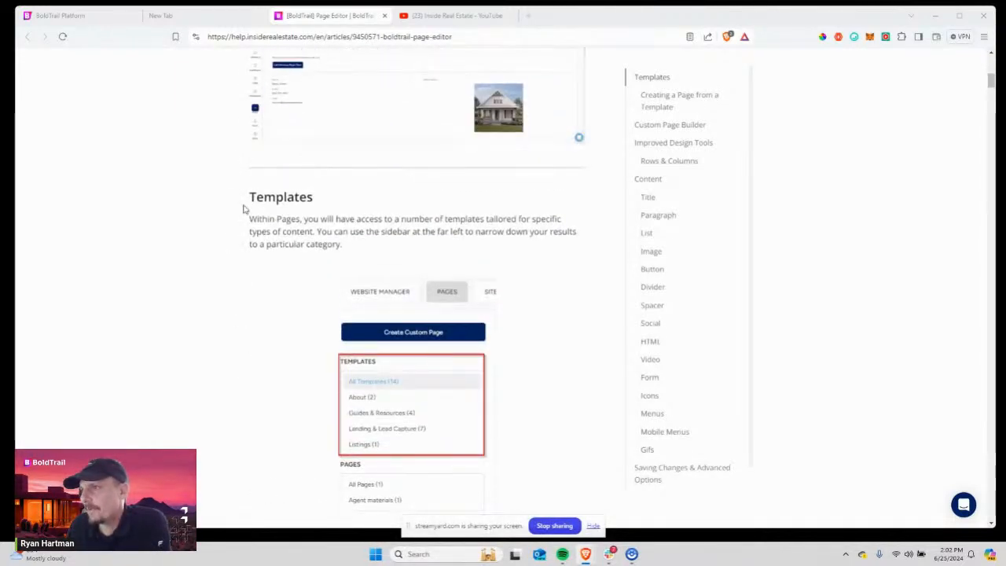
drag(248, 197, 343, 245)
scroll(254, 367, down, 4)
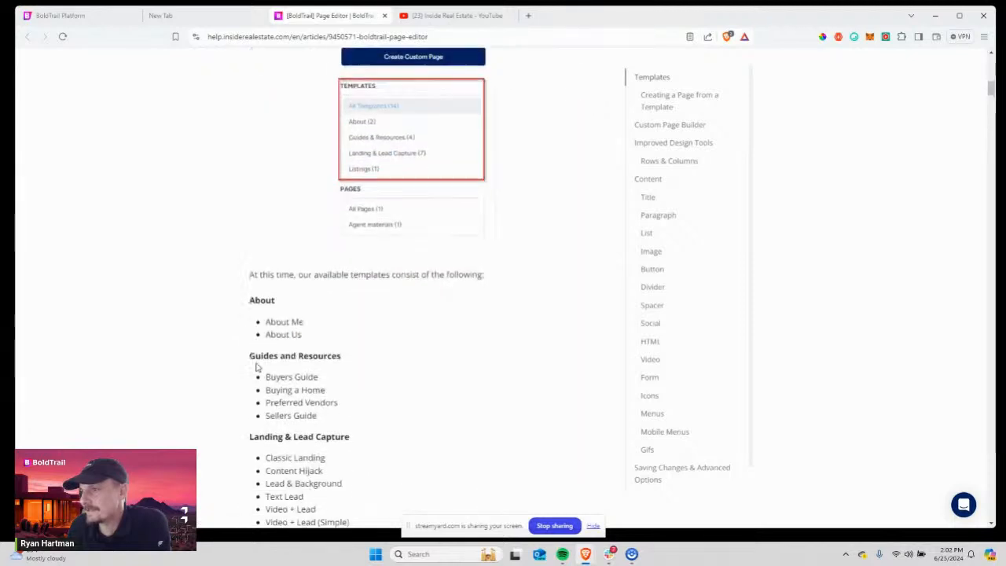
scroll(256, 366, down, 3)
drag(250, 115, 272, 136)
click(277, 139)
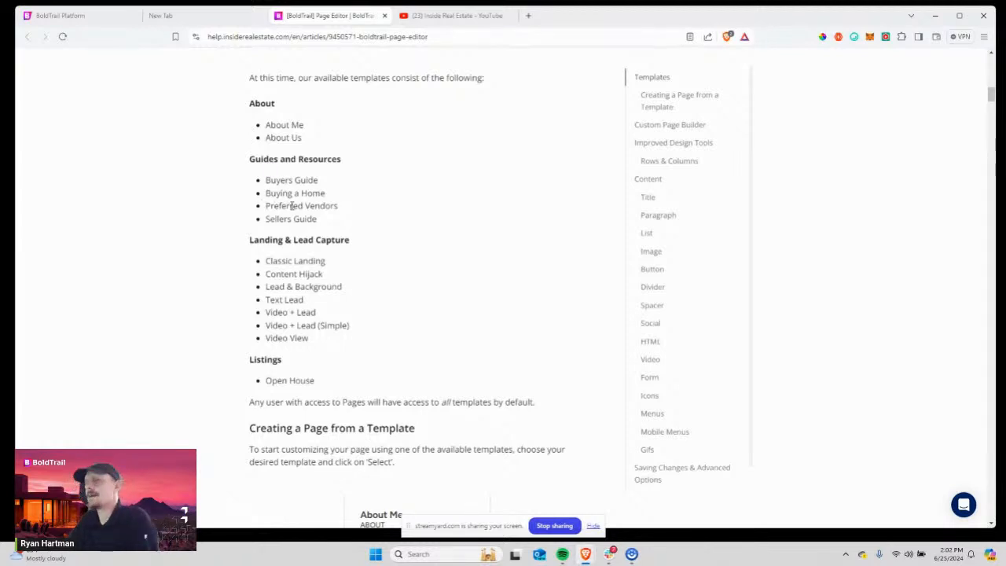
drag(292, 206, 349, 238)
drag(294, 286, 295, 273)
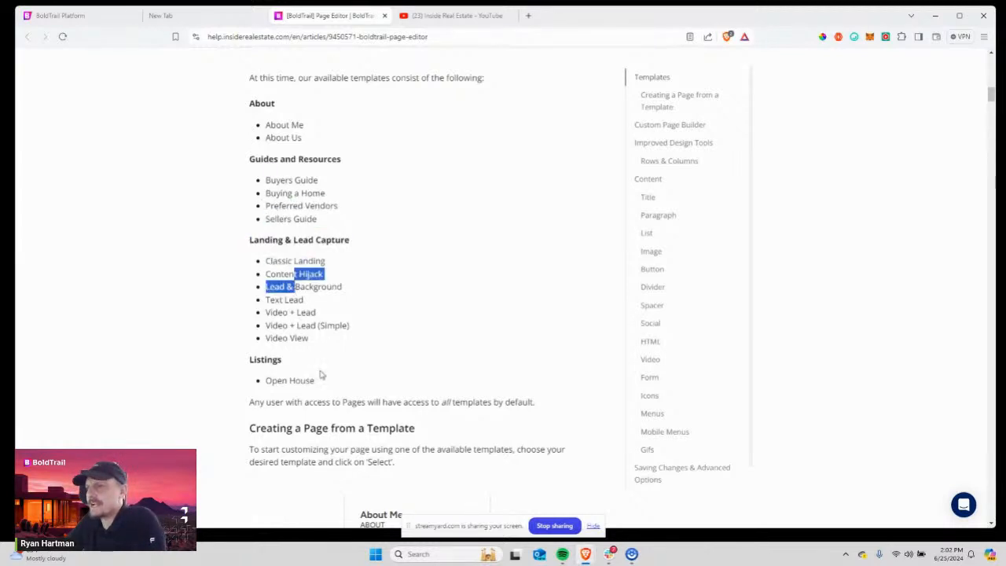
Highlight the instructions on choosing a template and what happens after clicking Select.
scroll(320, 375, down, 3)
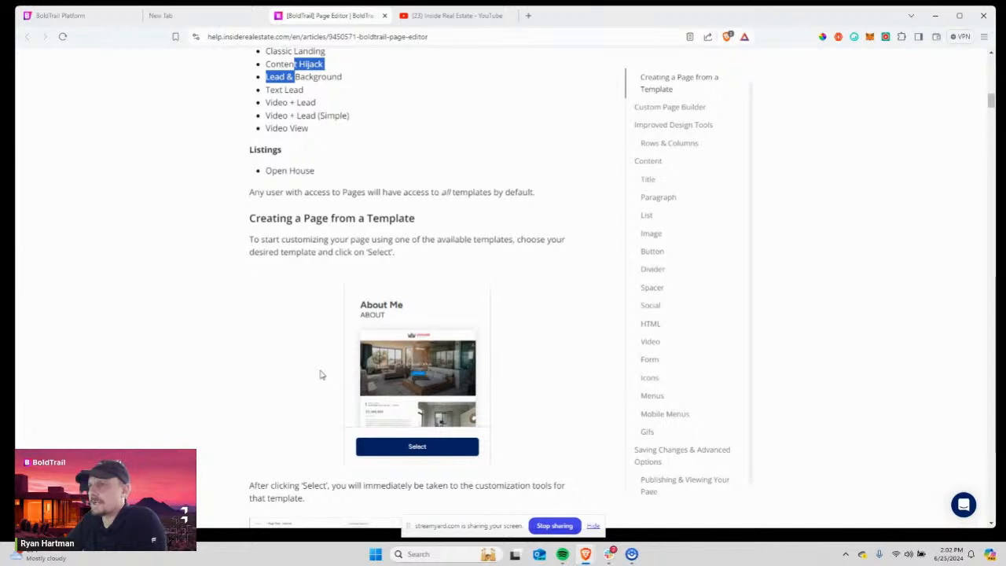
scroll(320, 375, down, 2)
drag(314, 142, 356, 147)
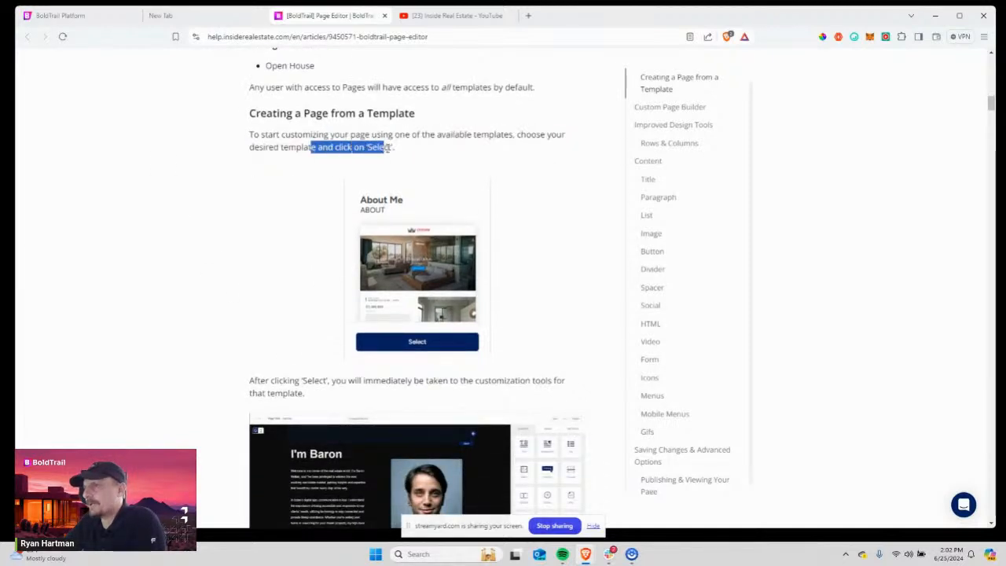
scroll(318, 261, down, 3)
triple_click(407, 221)
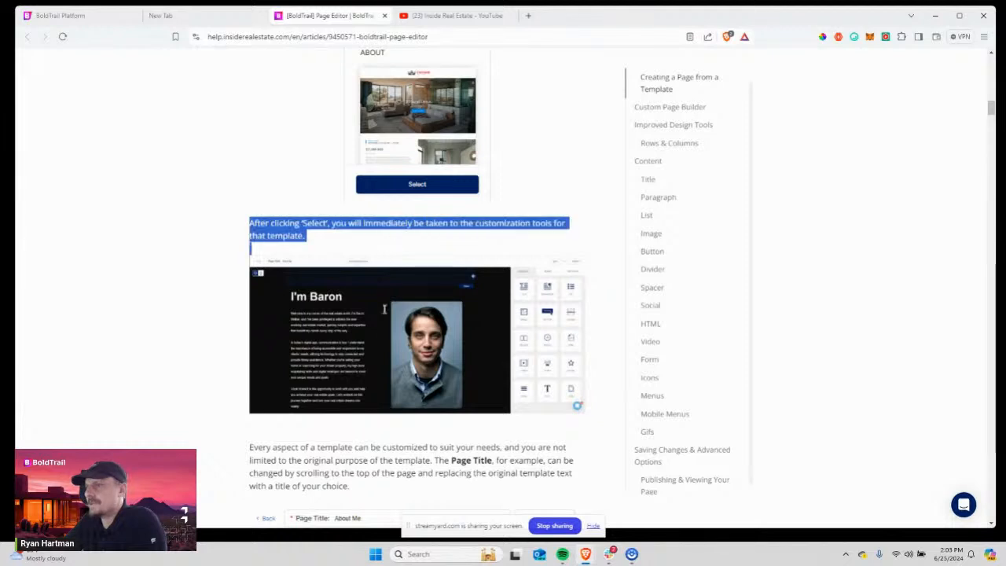
drag(384, 309, 346, 391)
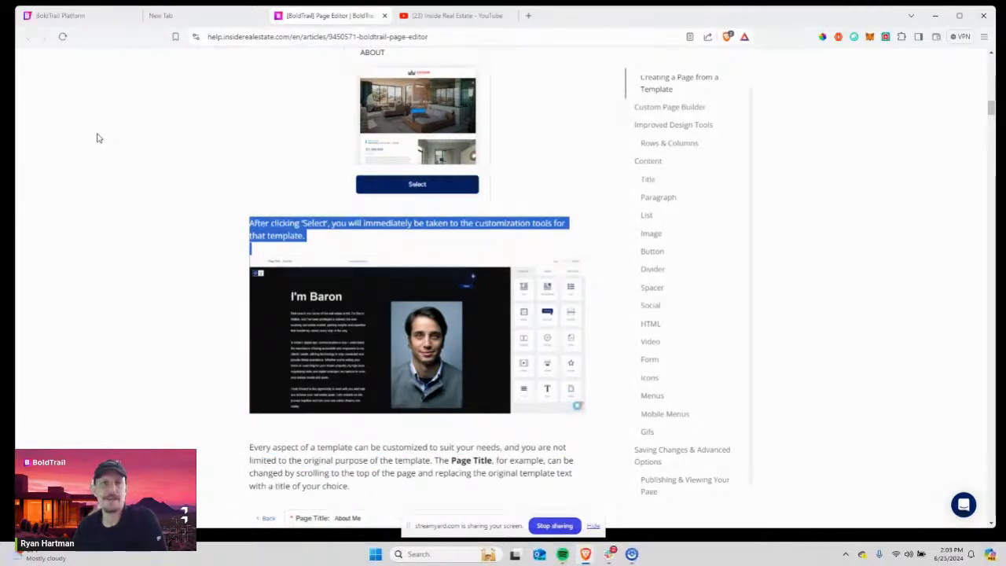
Show the Pages template grid under My Web & IDX in BoldTrail, zoomed in one step.
click(119, 22)
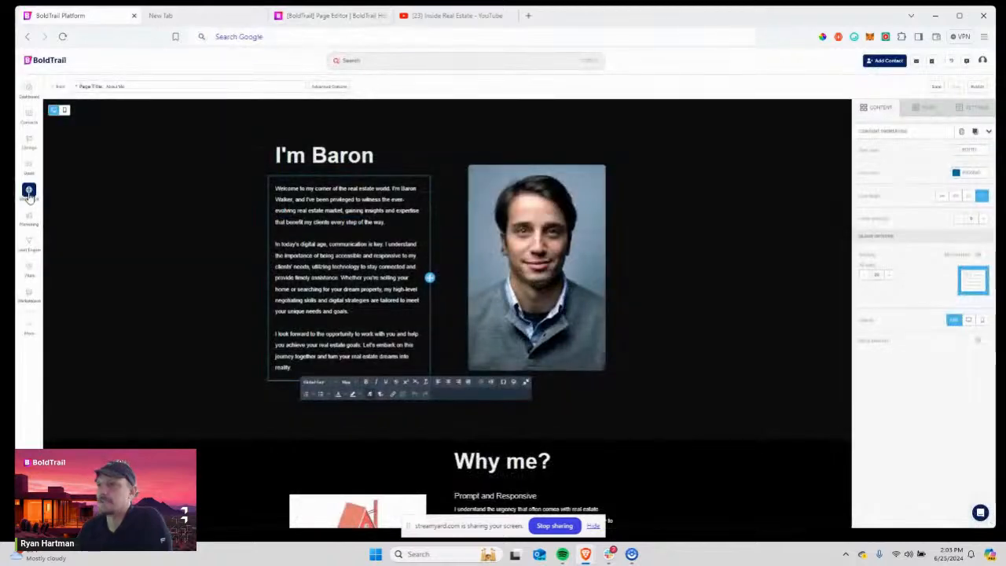
click(29, 194)
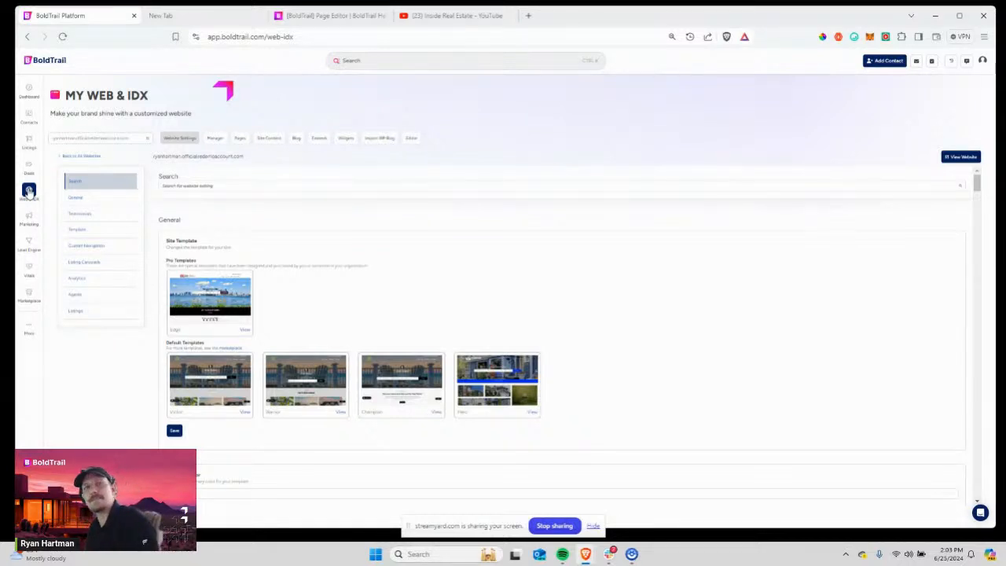
click(241, 142)
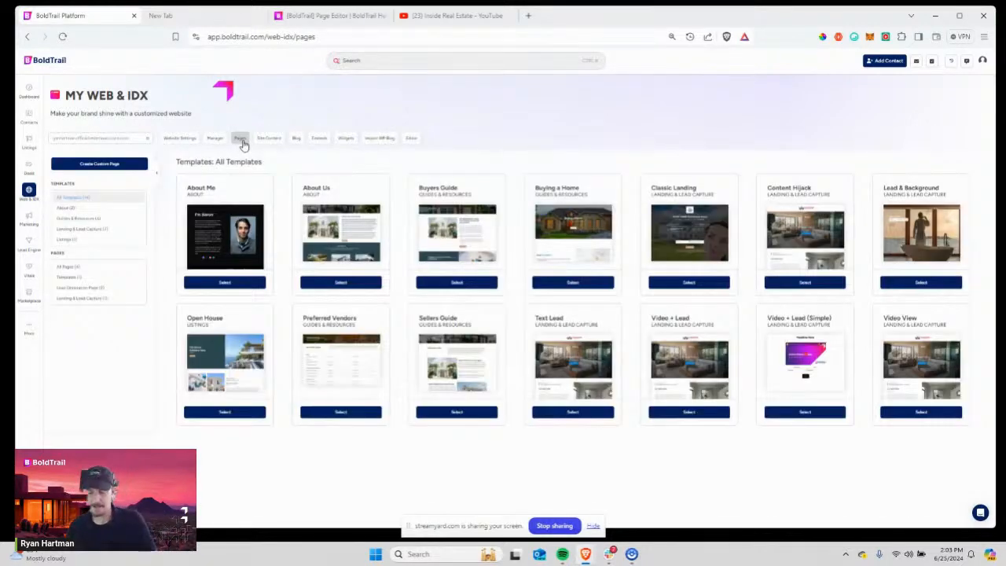
key(ctrl+plus)
key(ctrl+plus)
key(ctrl+plus)
key(ctrl+plus)
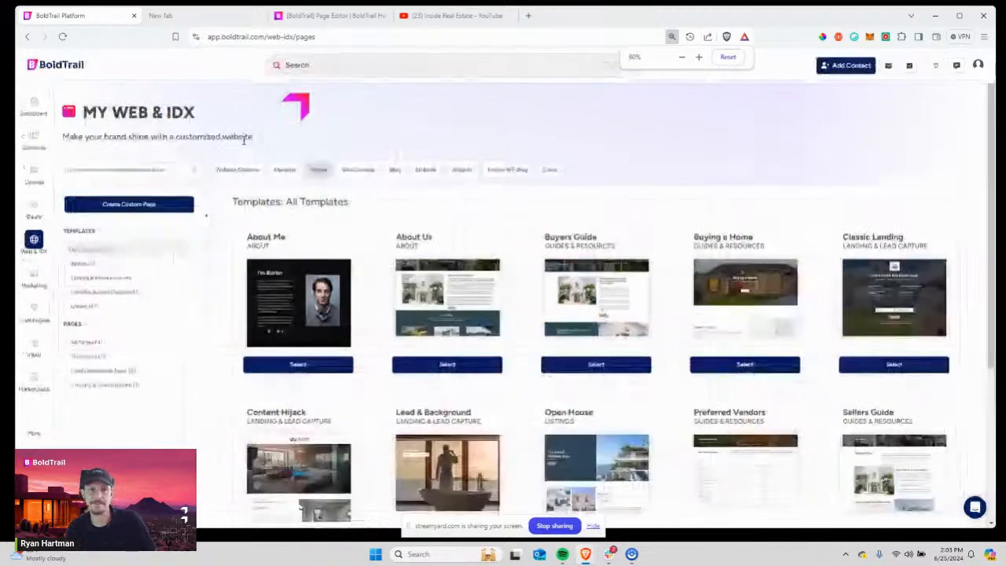
key(ctrl+plus)
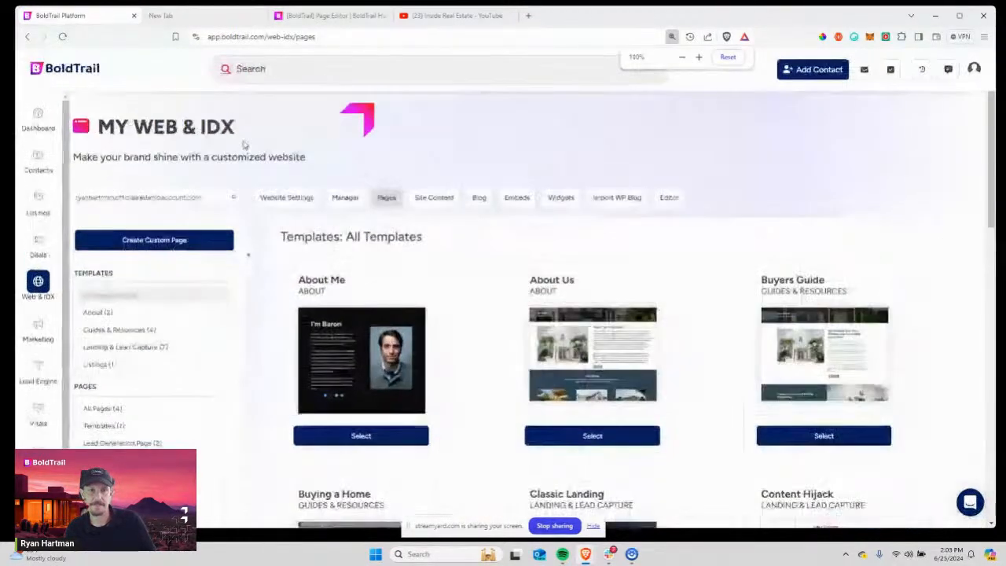
key(ctrl+minus)
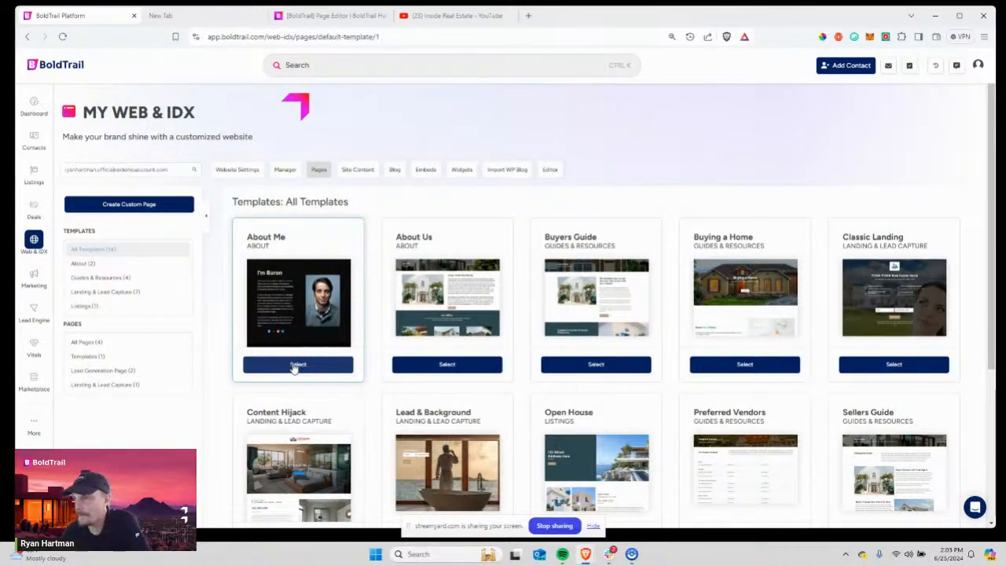
Start a page from the About Me template titled 'About Shelly' and select the 'I'm Baron' heading.
click(295, 365)
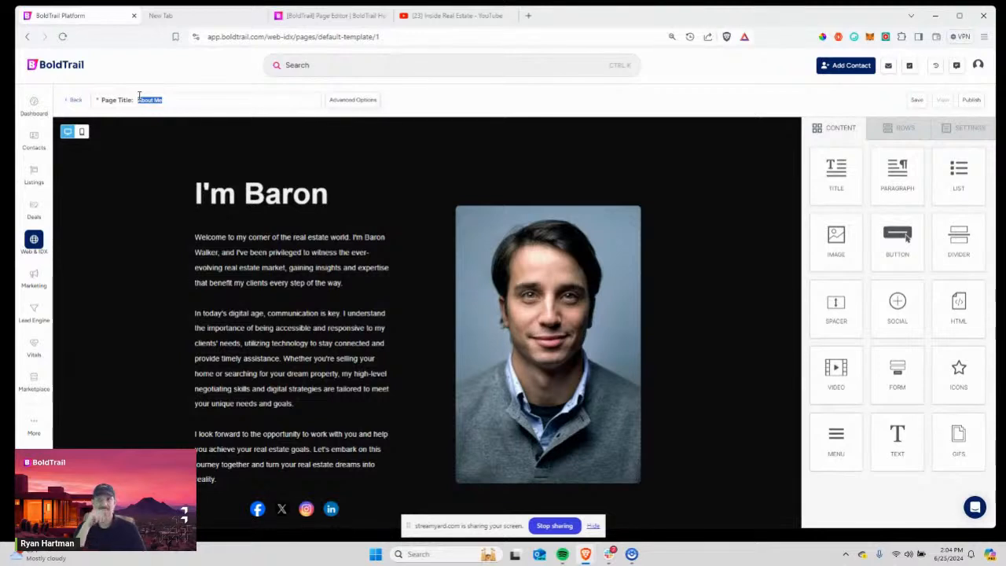
text(Abo)
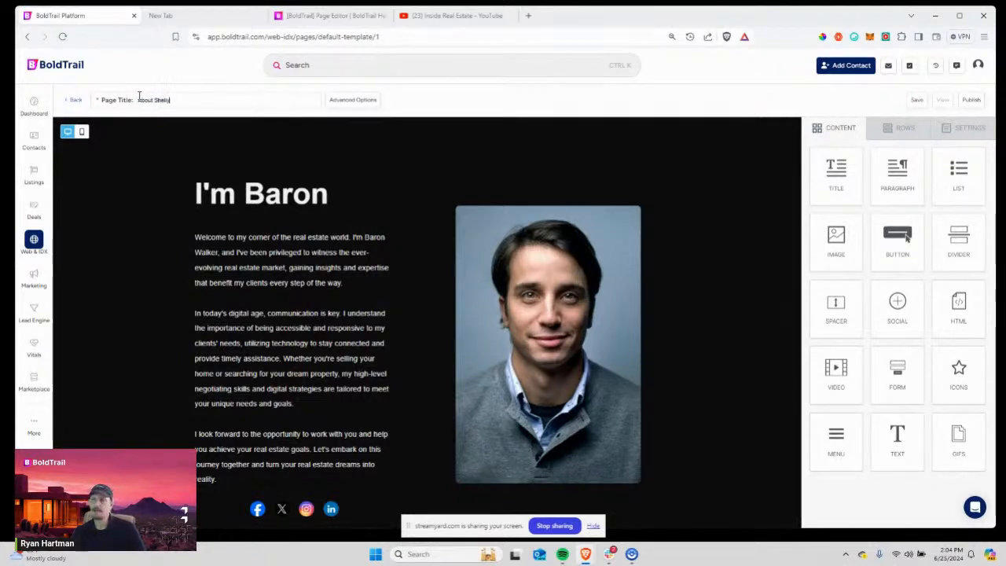
click(381, 147)
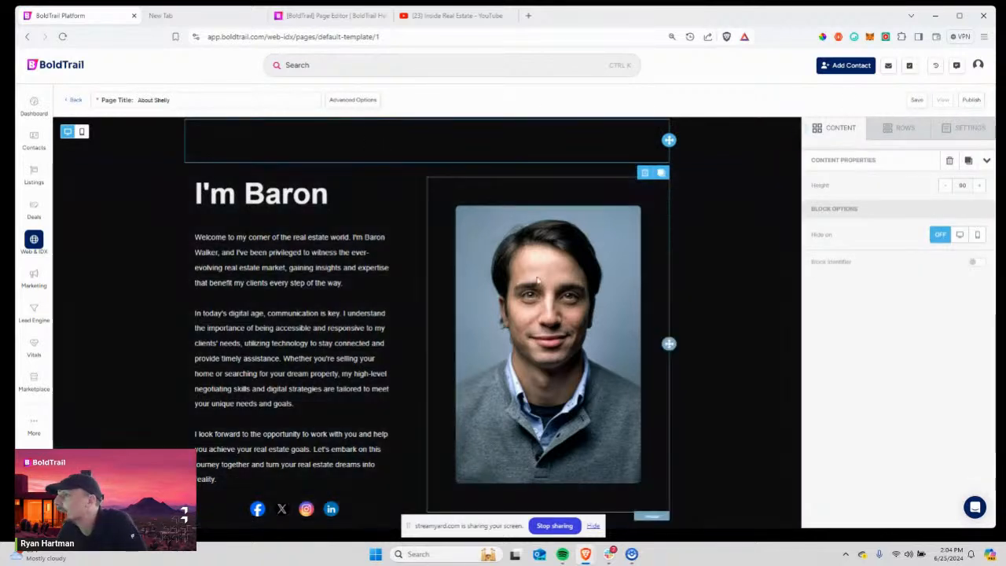
click(249, 205)
click(250, 204)
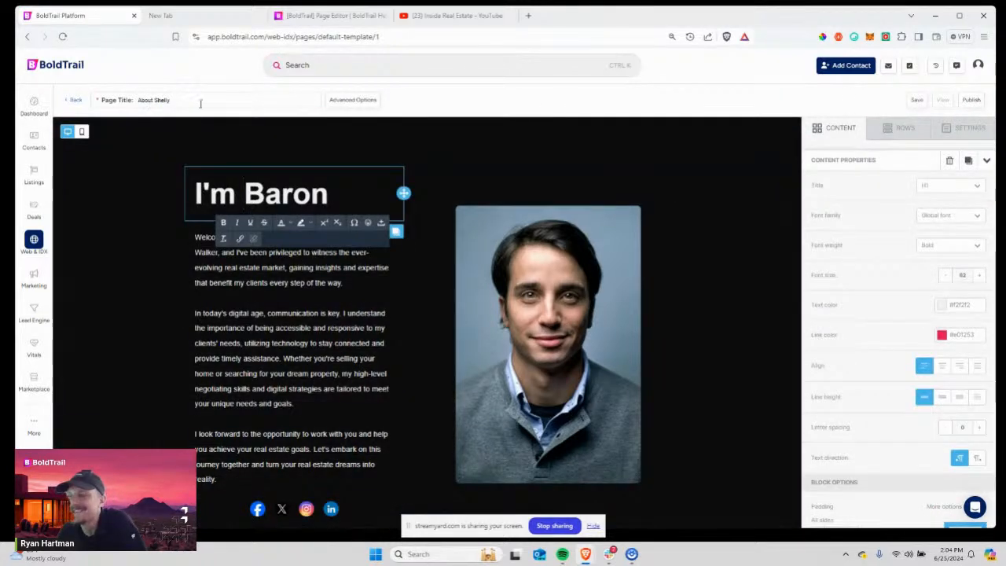
Change the page slug in Advanced Options to 'aboutshelly'.
click(343, 100)
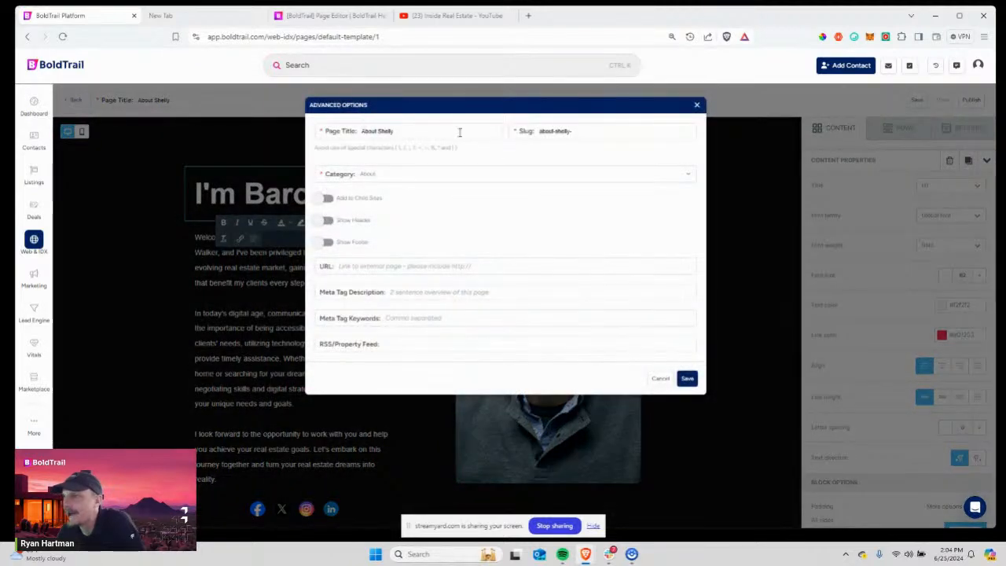
drag(576, 132, 533, 145)
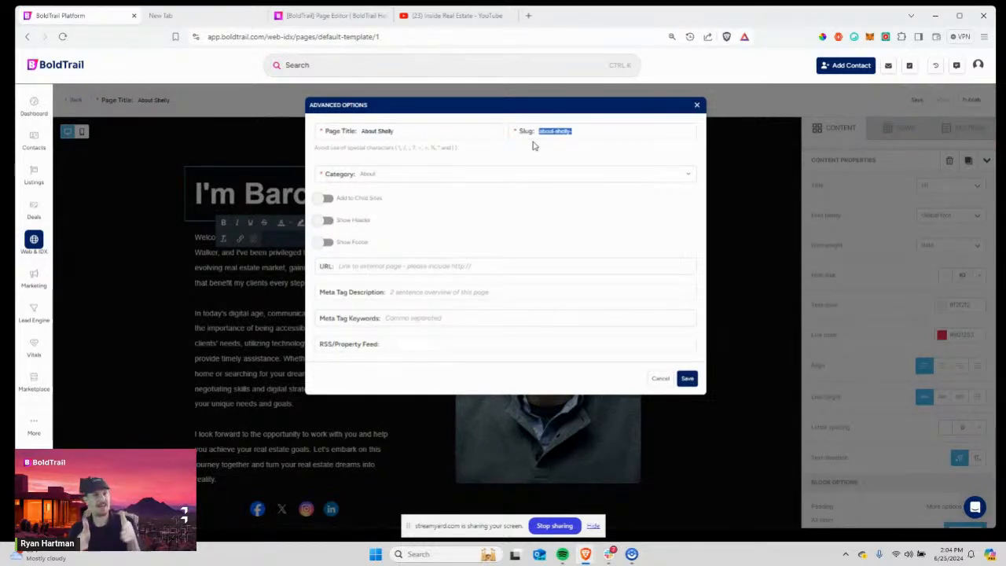
key(ctrl+plus)
key(ctrl+plus)
key(ctrl+plus)
key(ctrl+plus)
key(ctrl+plus)
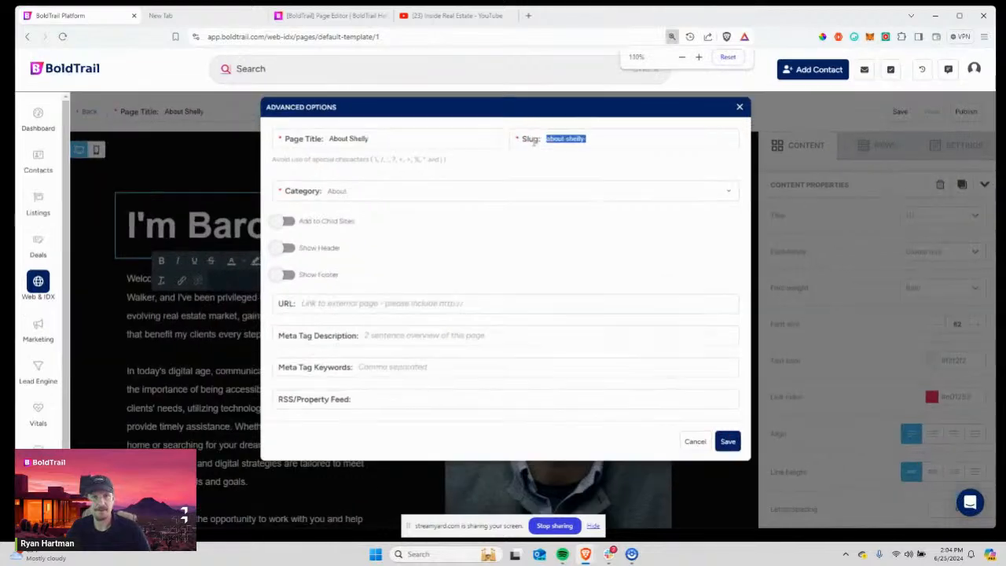
key(ctrl+minus)
key(ctrl+minus)
key(ctrl+minus)
key(ctrl+minus)
key(ctrl+minus)
key(ctrl+minus)
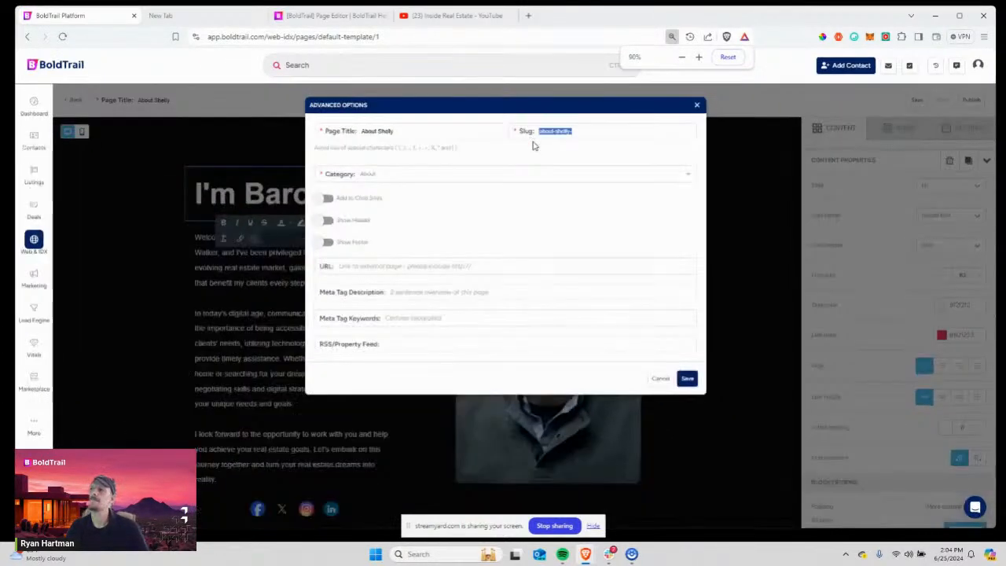
text(about)
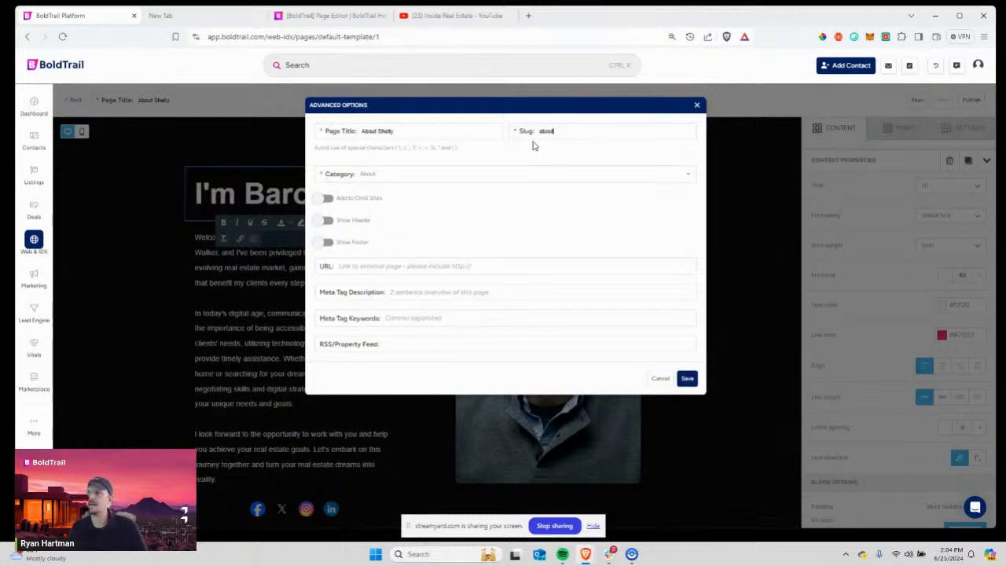
text(shelly)
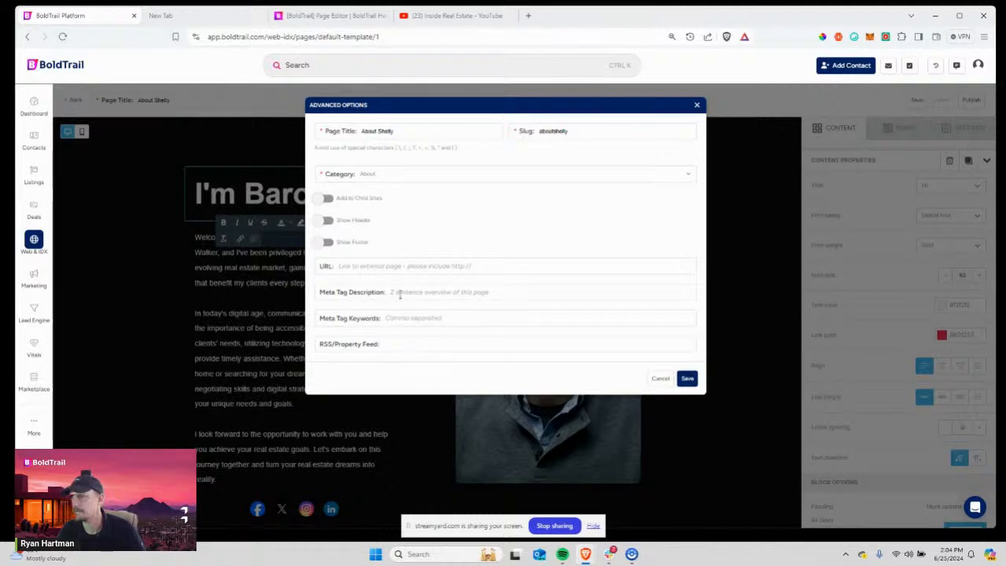
Add a meta description about Shelly and keywords 'real estate agent, glengarry', leaving Show Header off.
text(About)
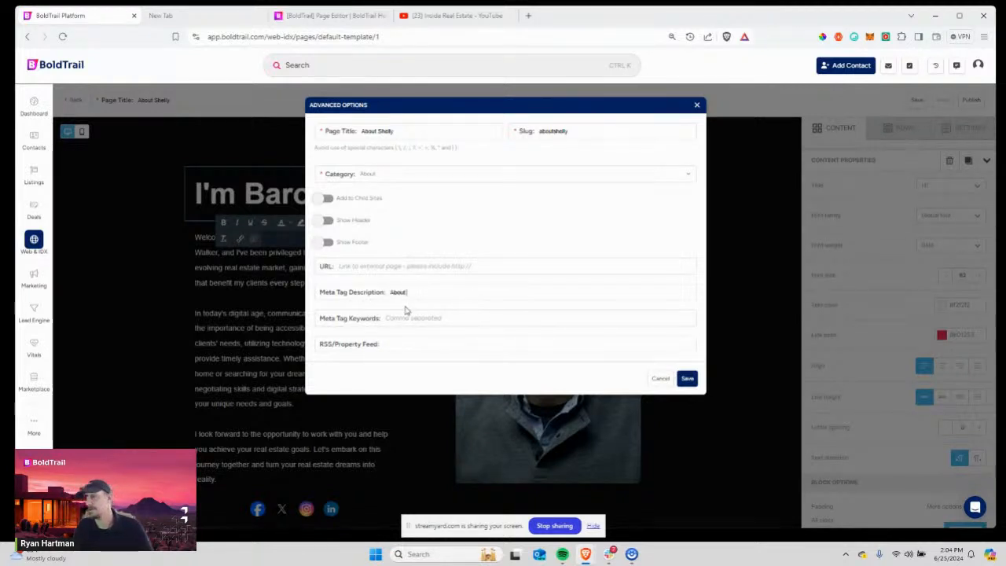
text( Shelly Levine)
key(Tab)
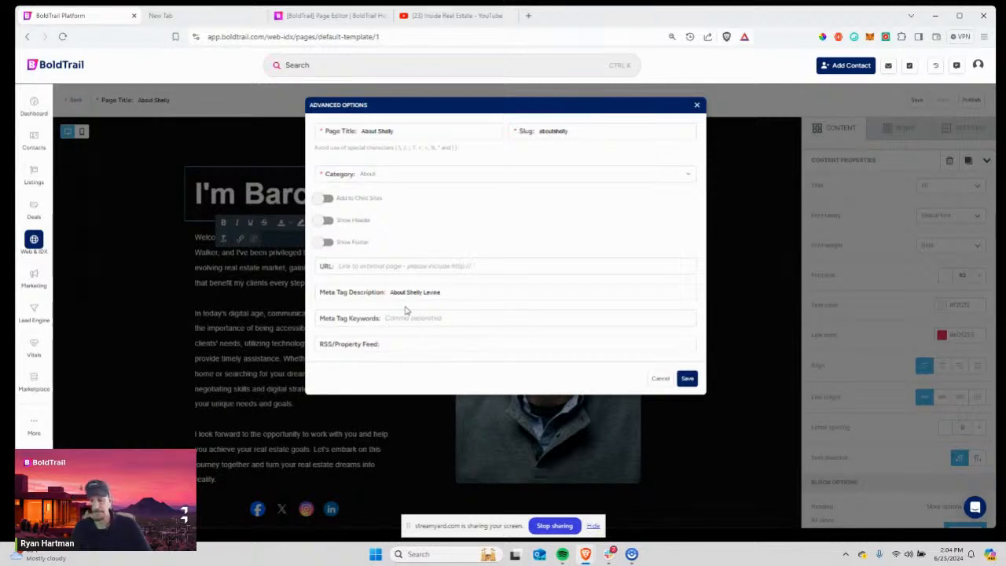
text(real estate agent,)
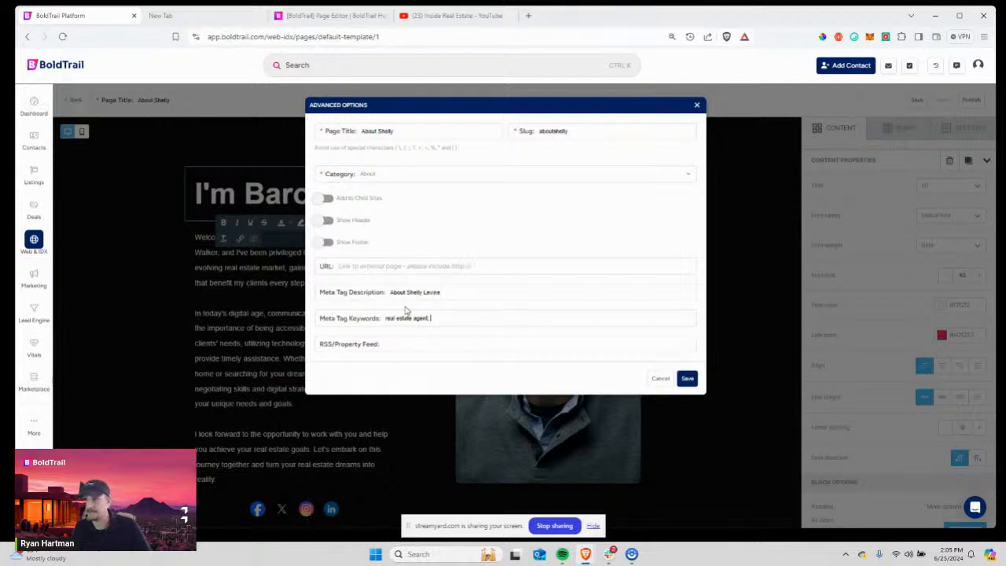
text( glendale)
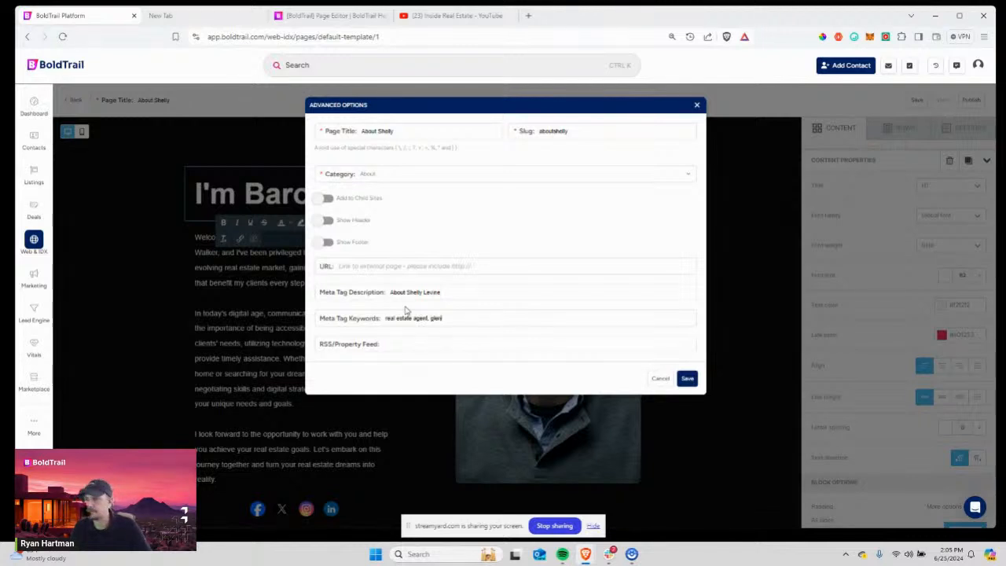
click(416, 346)
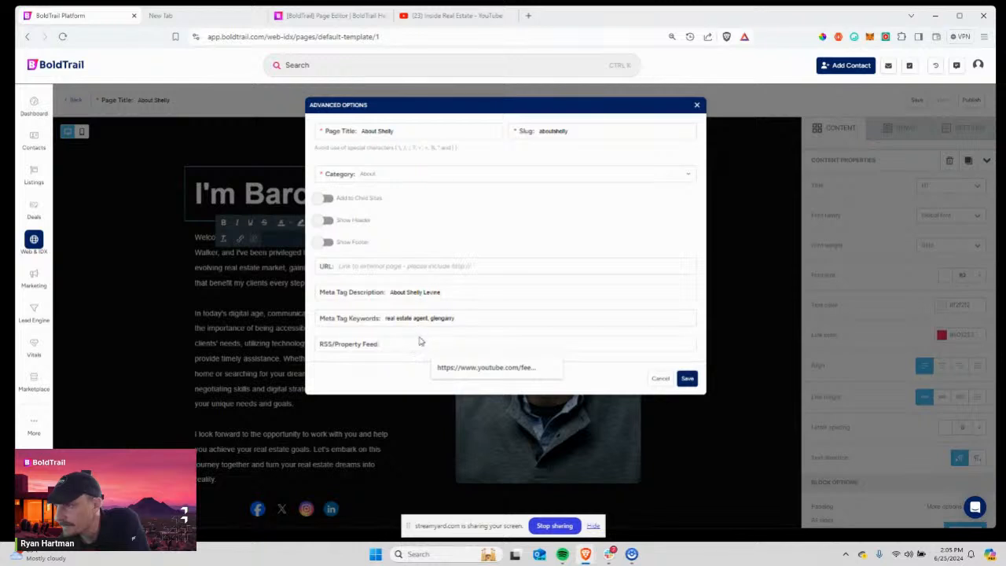
click(420, 338)
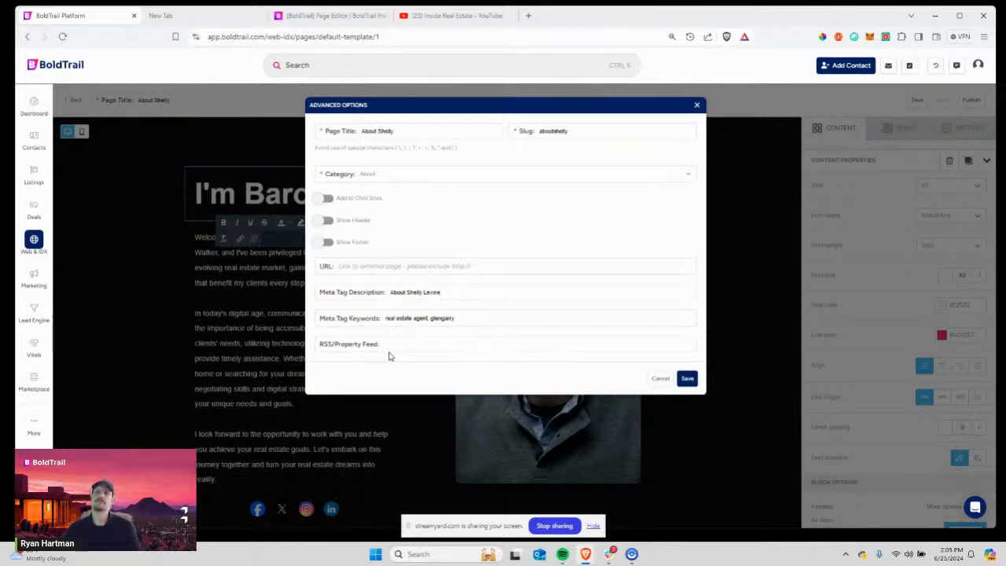
click(327, 225)
click(328, 224)
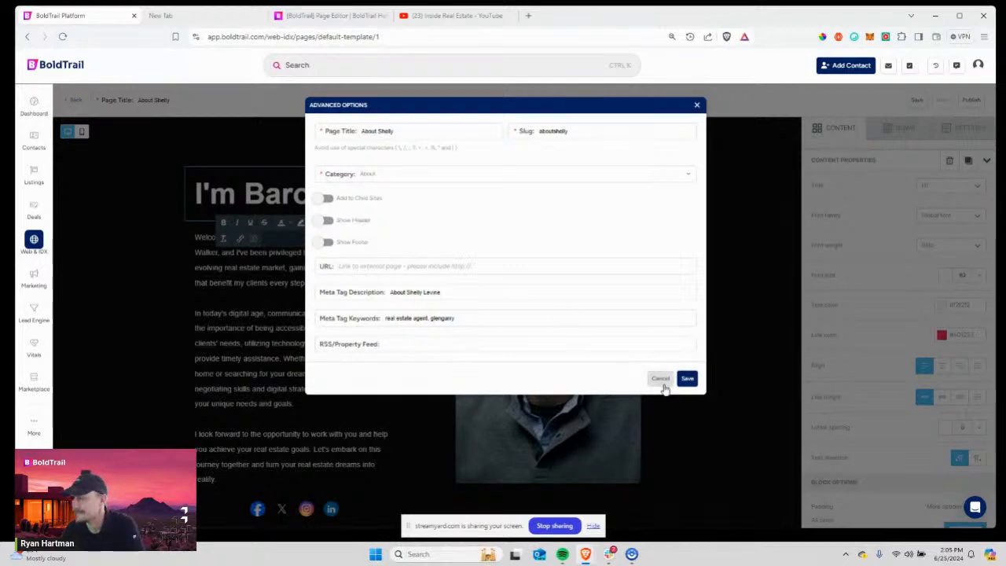
Save the slug and meta details, then scroll through the About page canvas and back to the top.
click(688, 379)
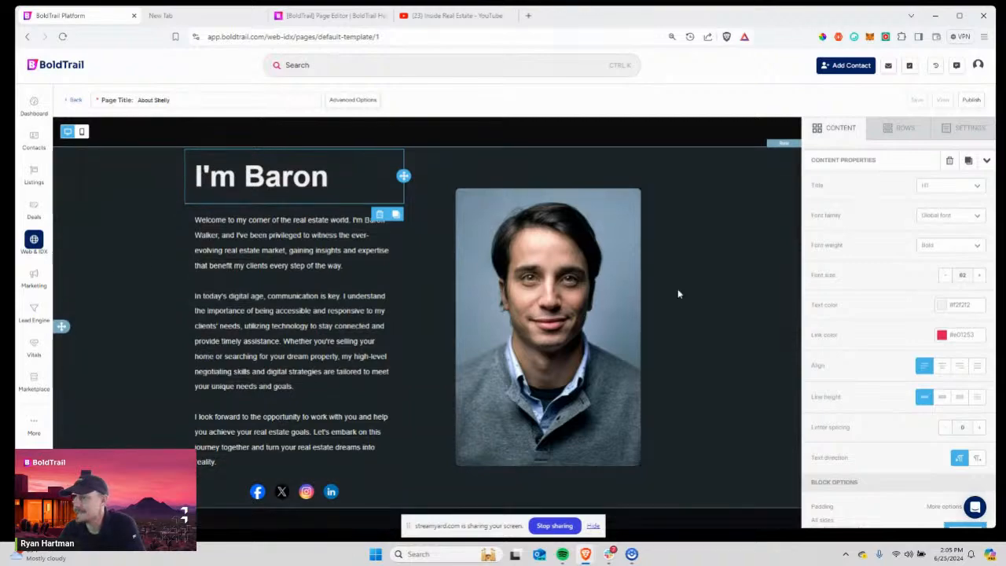
scroll(678, 292, down, 5)
scroll(679, 294, down, 3)
scroll(678, 294, up, 8)
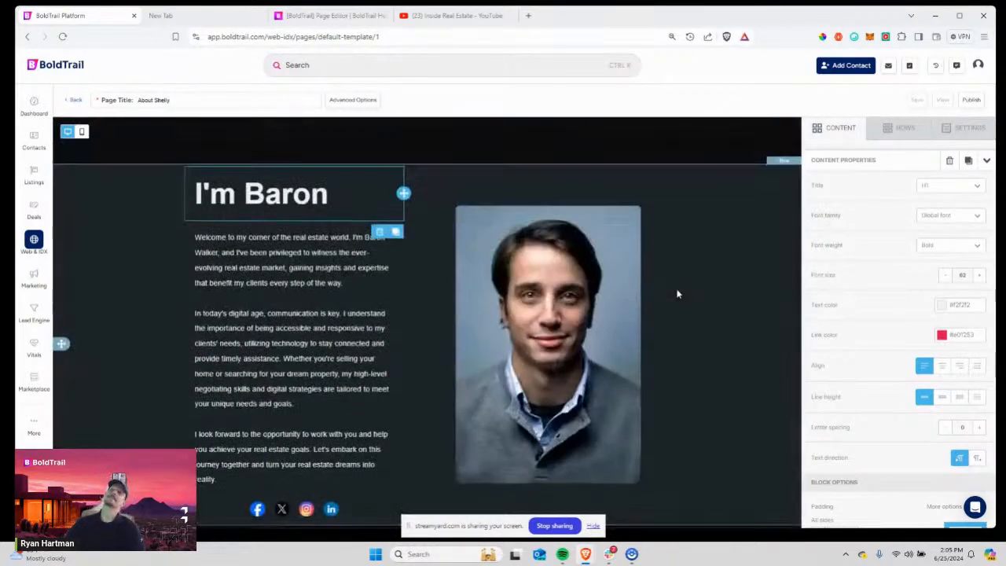
scroll(677, 294, down, 7)
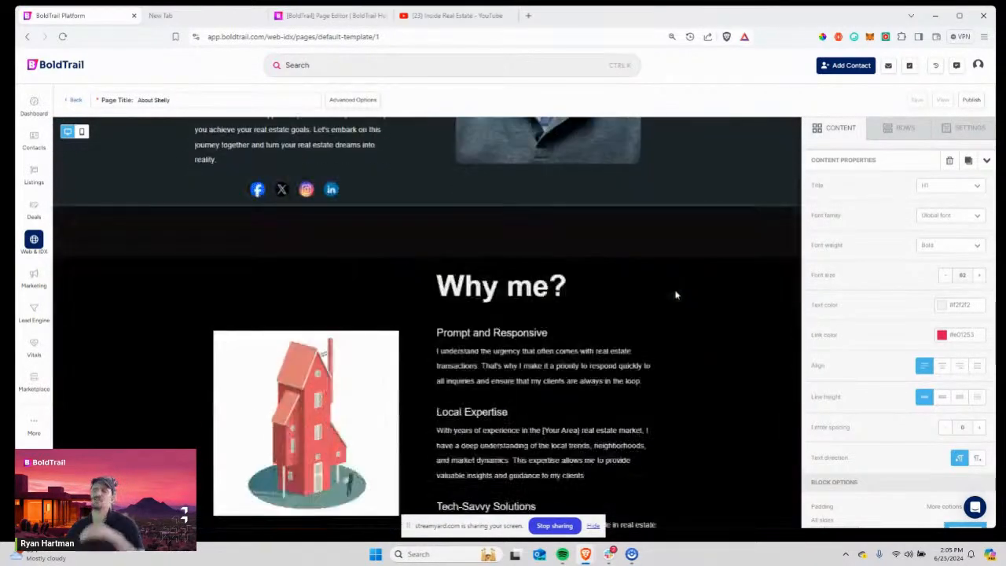
scroll(677, 294, up, 5)
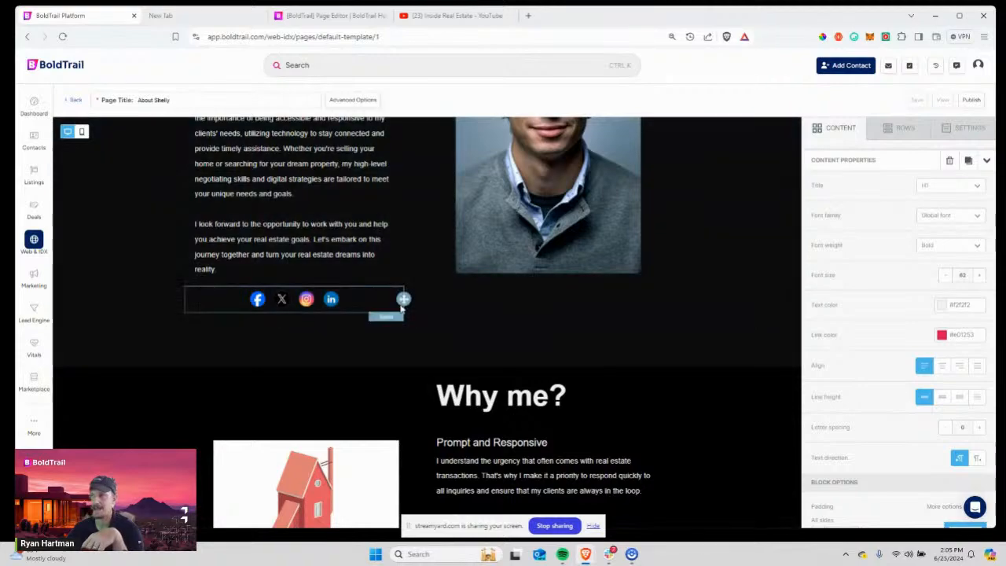
scroll(608, 444, down, 6)
scroll(608, 444, up, 8)
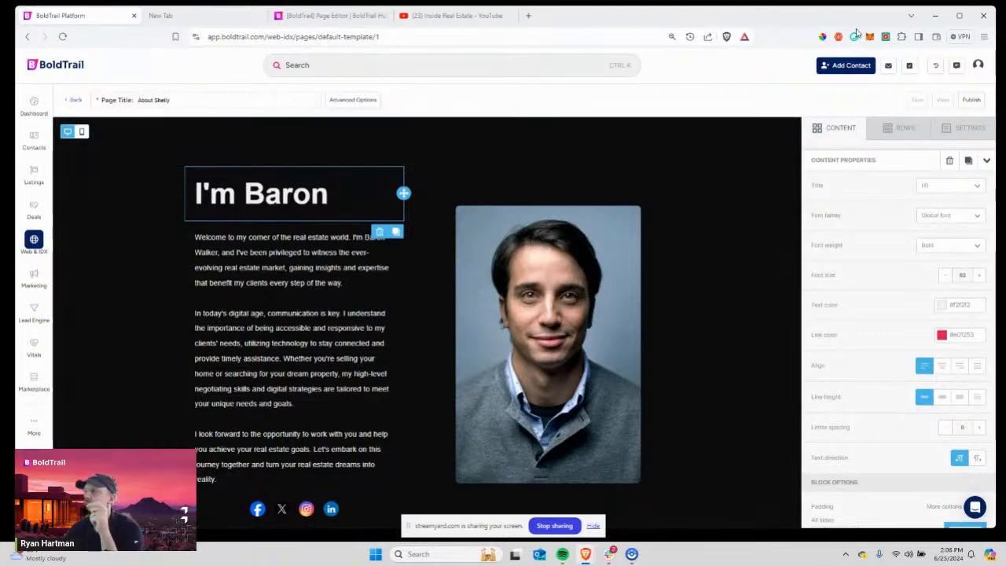
Add an image block at the top of the page showing the Mitch & Murray (4).gif logo.
click(900, 129)
click(847, 128)
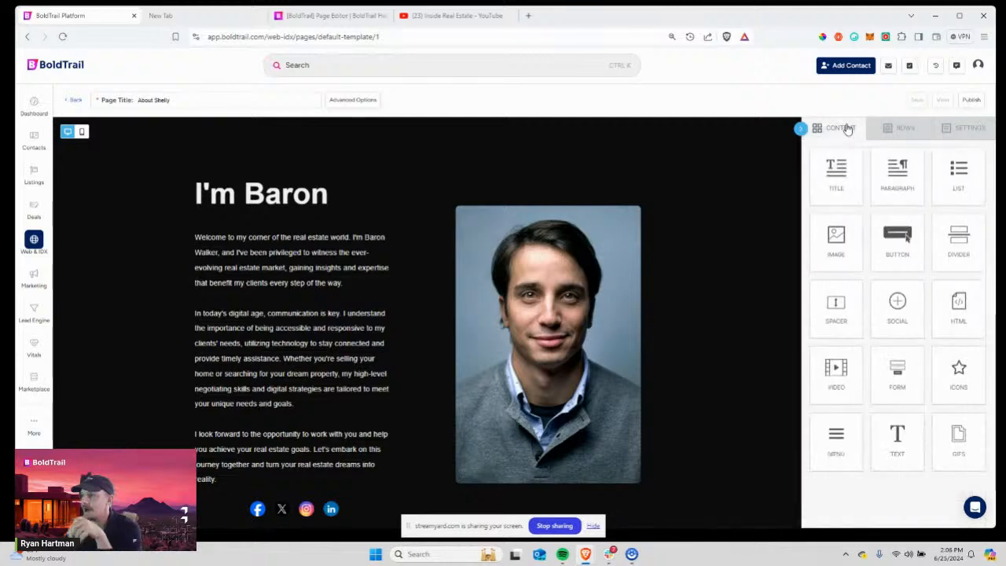
drag(837, 240, 464, 152)
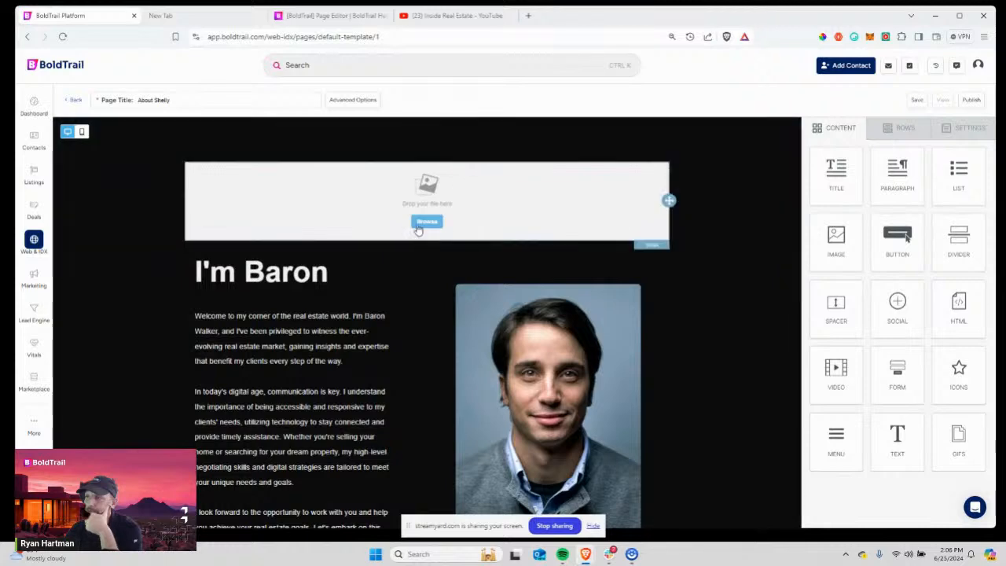
click(425, 222)
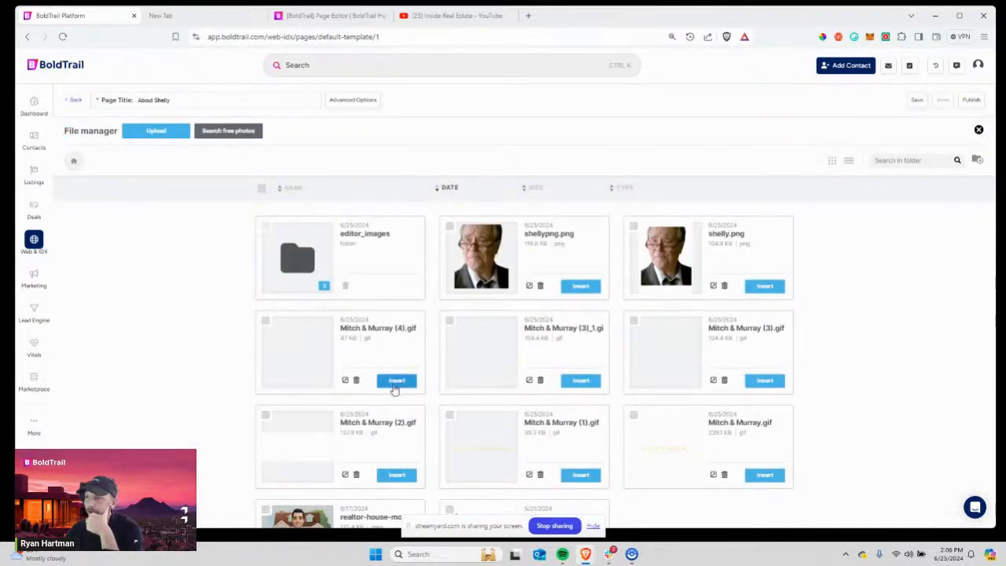
click(396, 380)
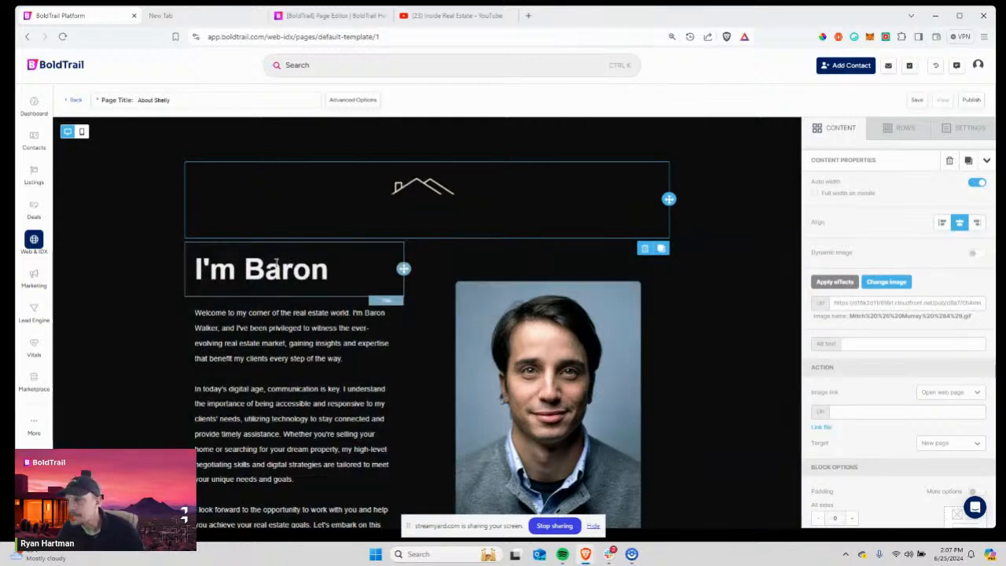
Change the heading to 'Hi, I'm Shelly' and reduce its font size from 62 to 54.
click(331, 275)
drag(331, 274, 191, 249)
text(Hi, )
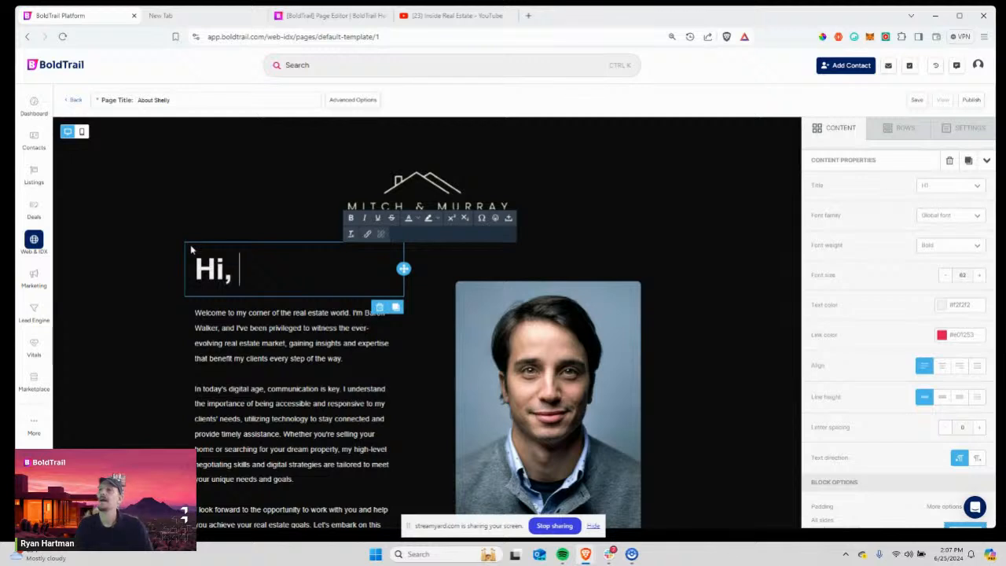
text(I'm Shelly)
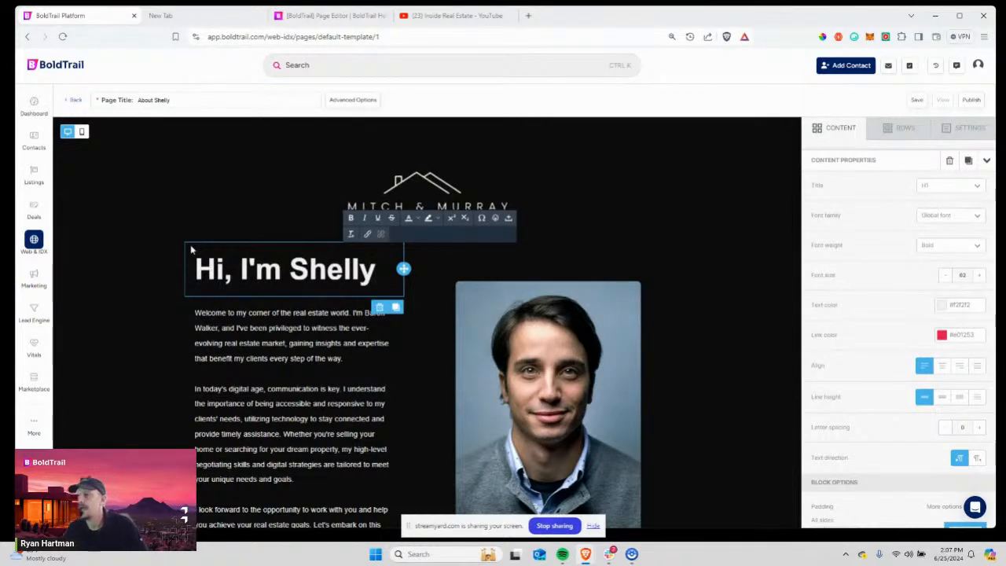
click(410, 220)
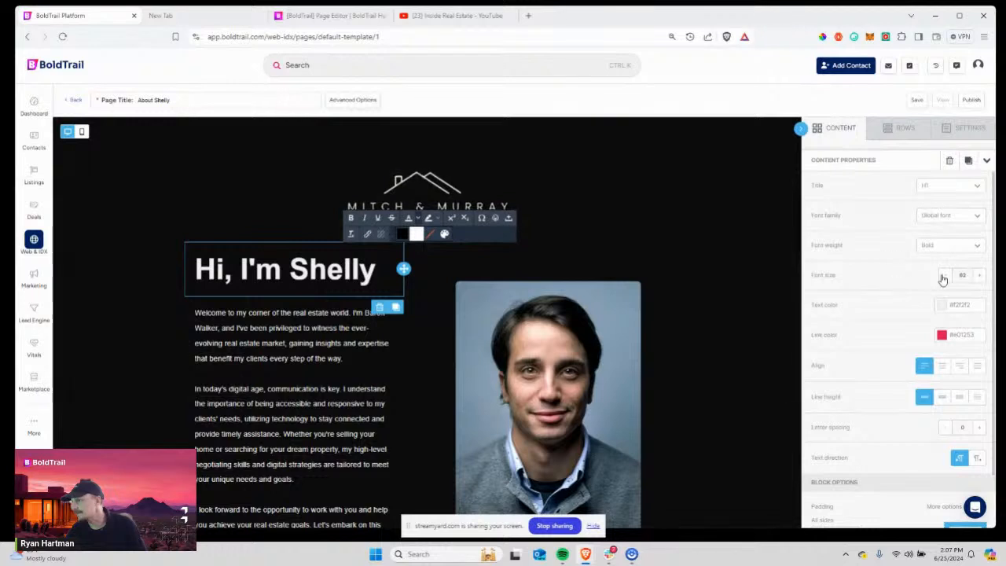
click(944, 276)
click(944, 276)
click(944, 277)
click(944, 277)
click(944, 277)
click(944, 277)
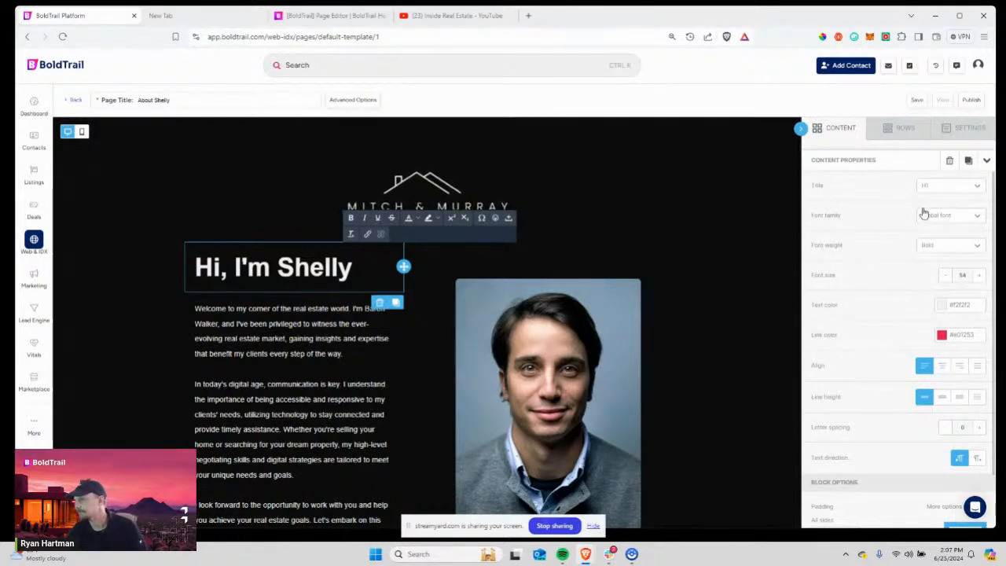
Try Helvetica Neue, Courier New and Georgia on the heading, settling on Arial.
click(940, 225)
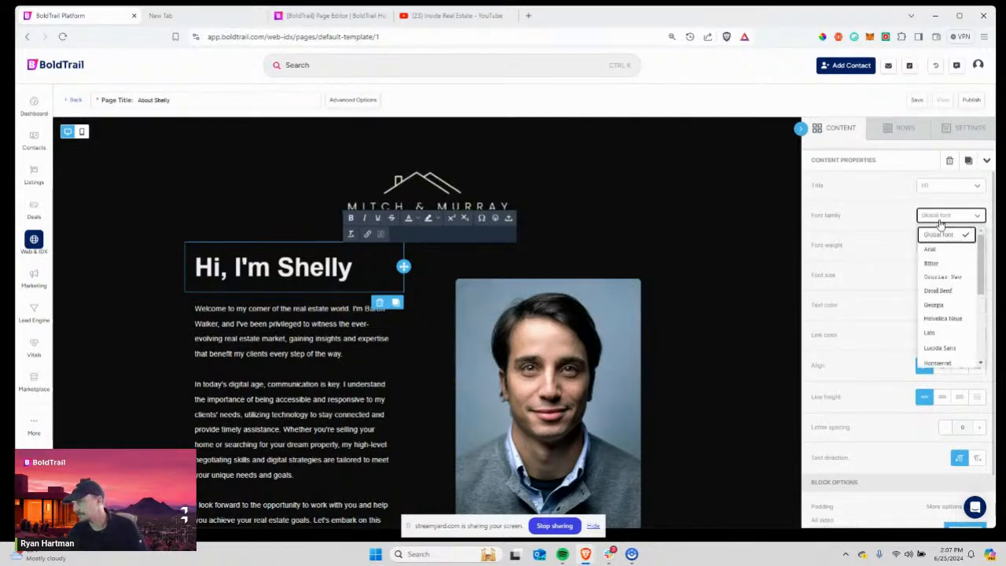
click(945, 318)
drag(352, 267, 197, 267)
click(951, 215)
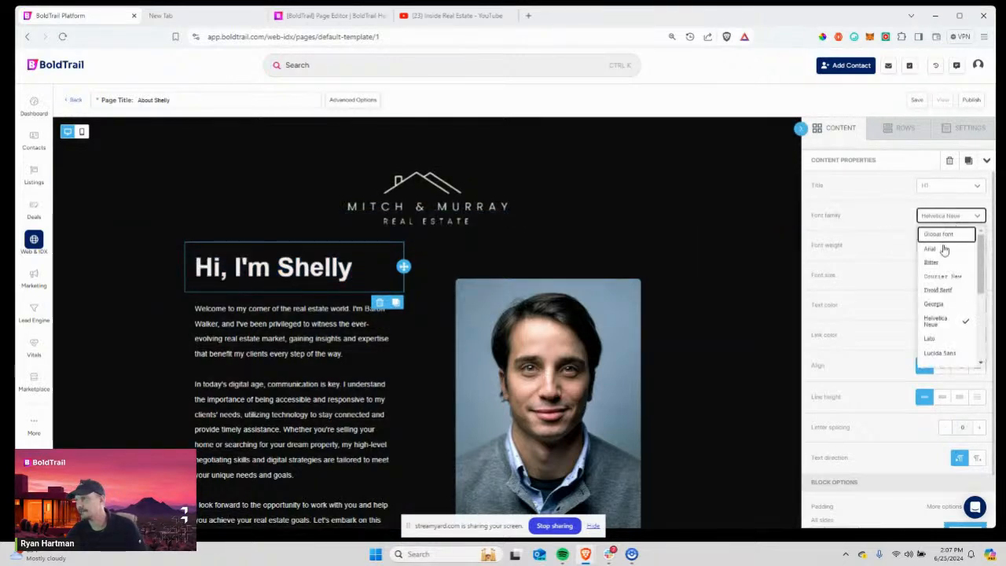
click(941, 277)
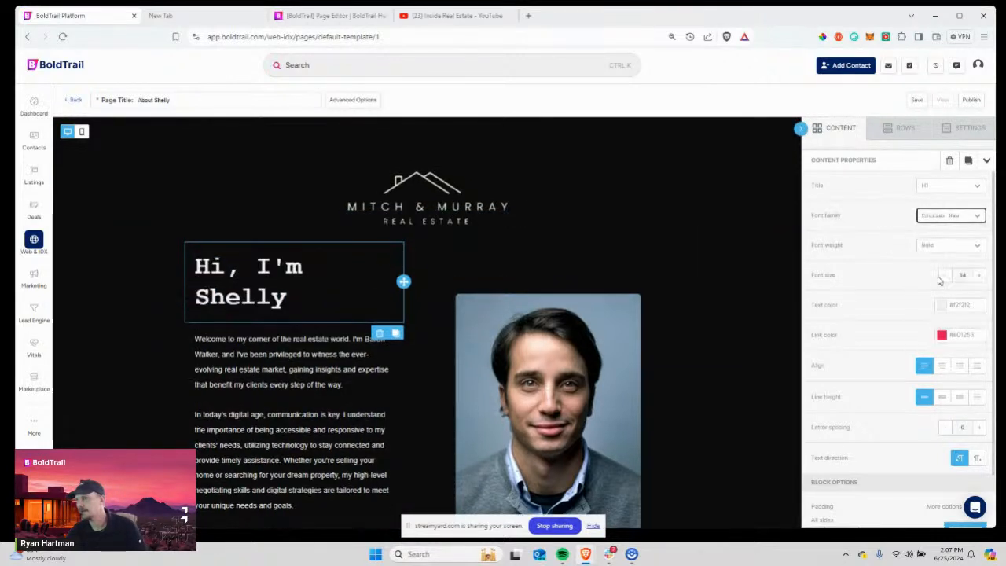
click(930, 217)
click(934, 304)
click(939, 219)
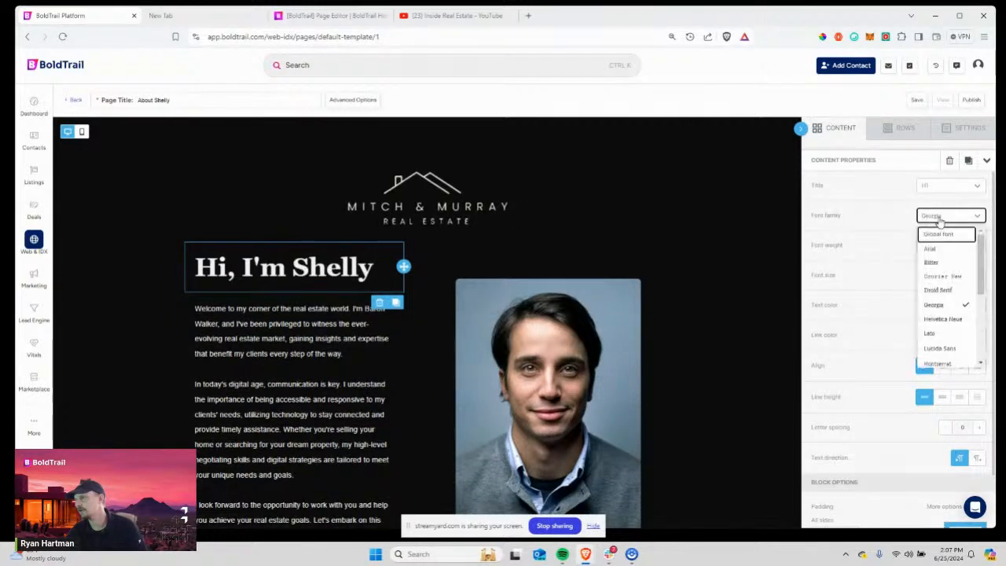
click(932, 248)
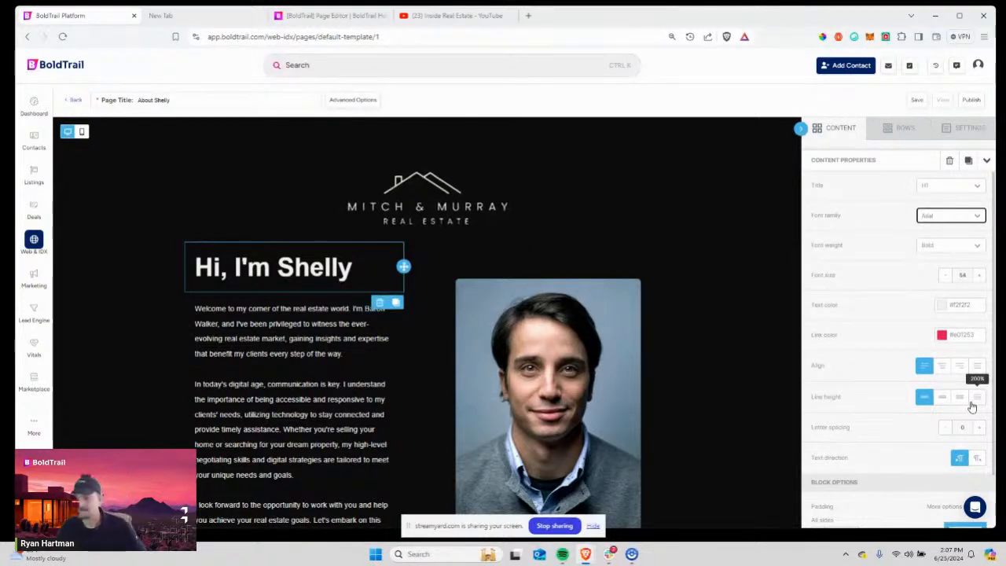
Widen the heading's letter spacing, then bring it back down.
click(979, 429)
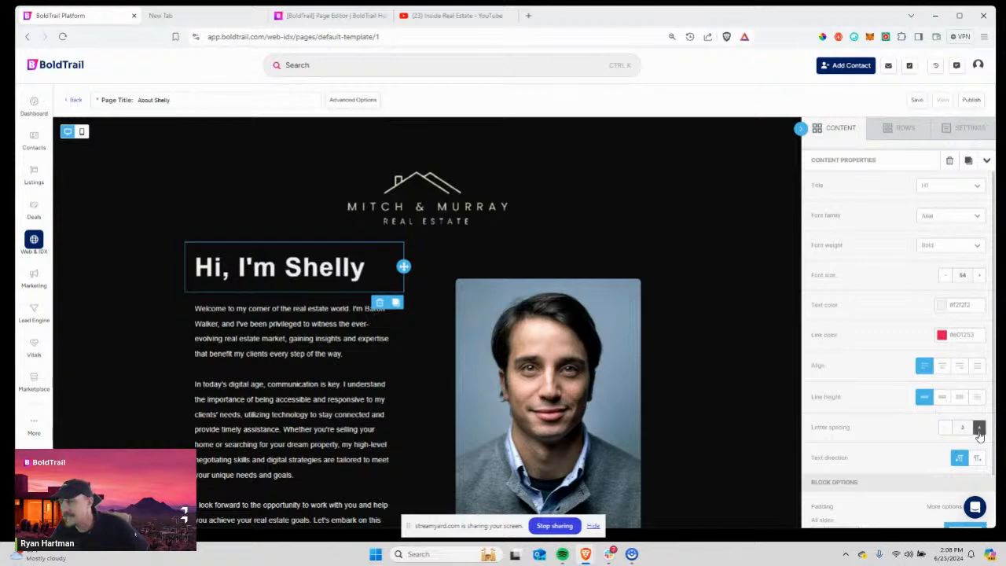
click(979, 428)
click(944, 431)
click(944, 430)
click(945, 431)
click(944, 431)
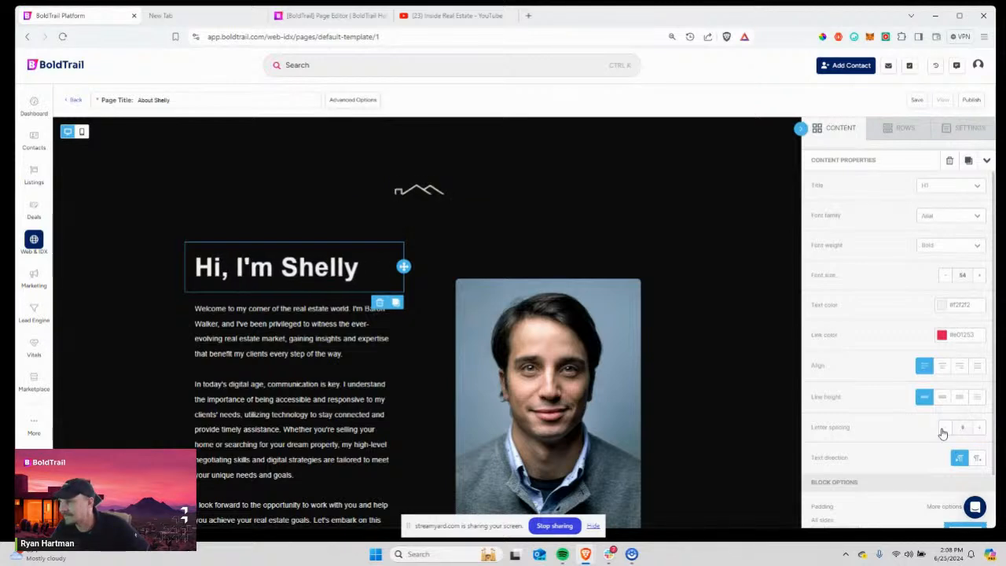
click(944, 431)
click(944, 430)
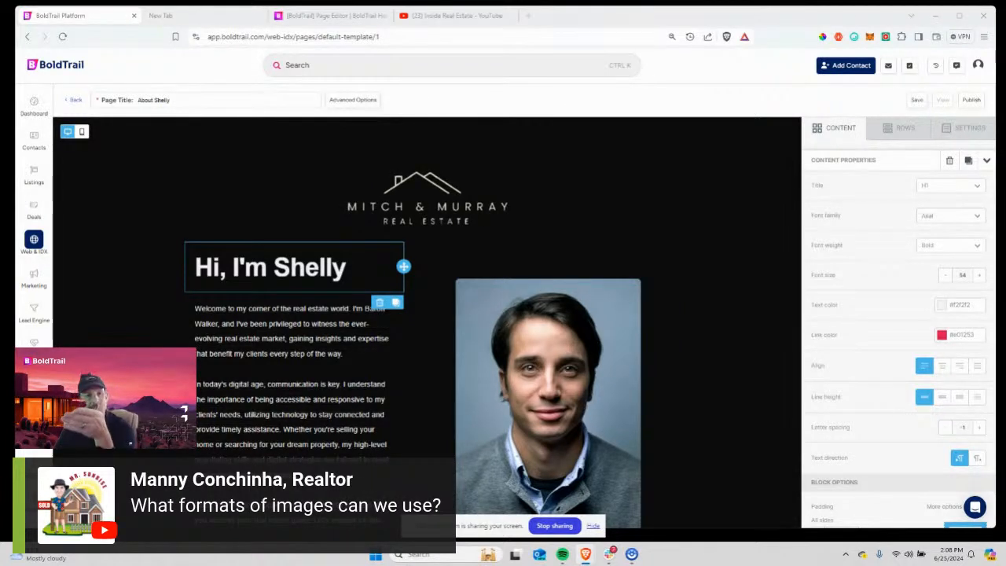
Open the file manager from the portrait photo and cancel the upload to stay on the stored images.
click(546, 342)
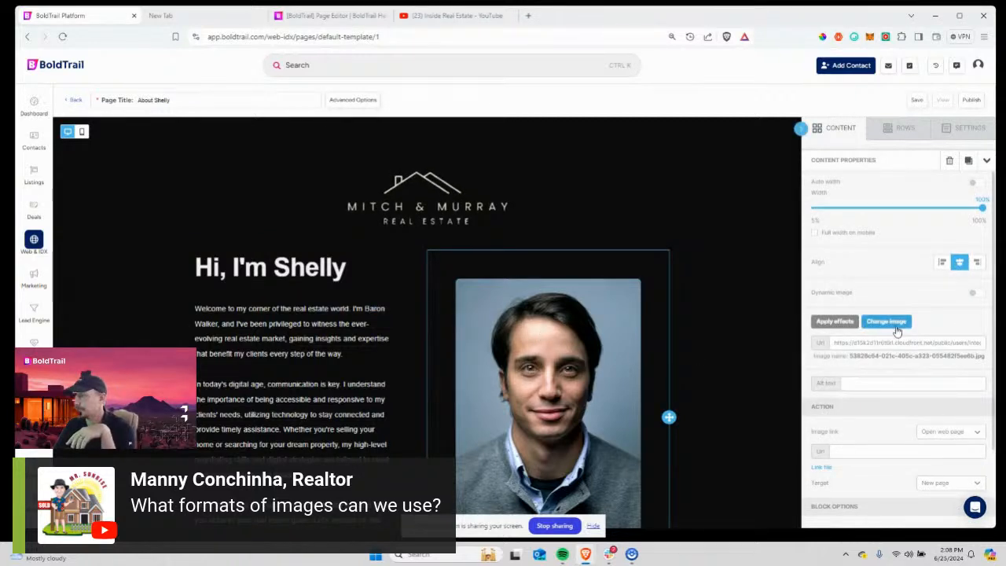
scroll(700, 364, down, 2)
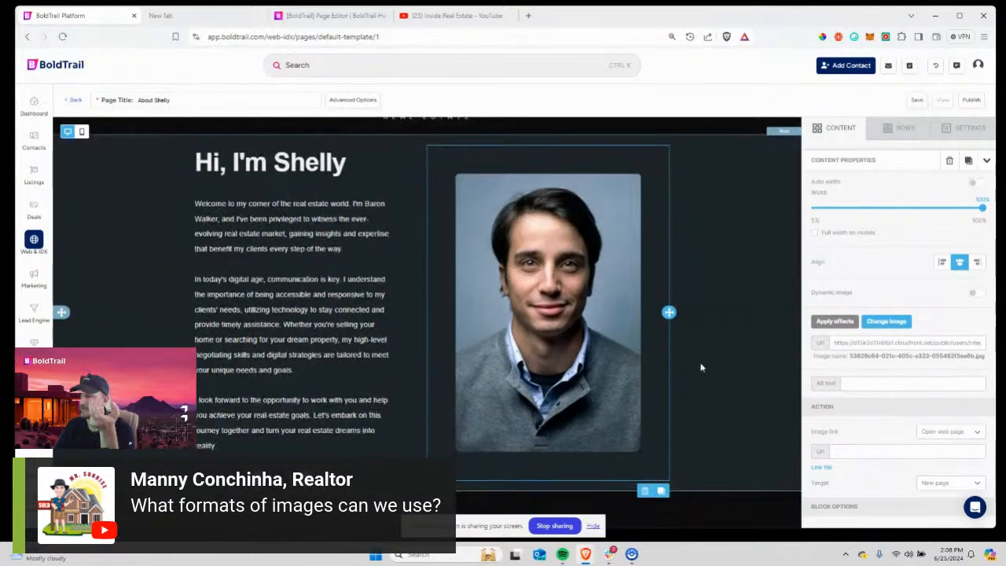
scroll(588, 336, up, 2)
click(889, 322)
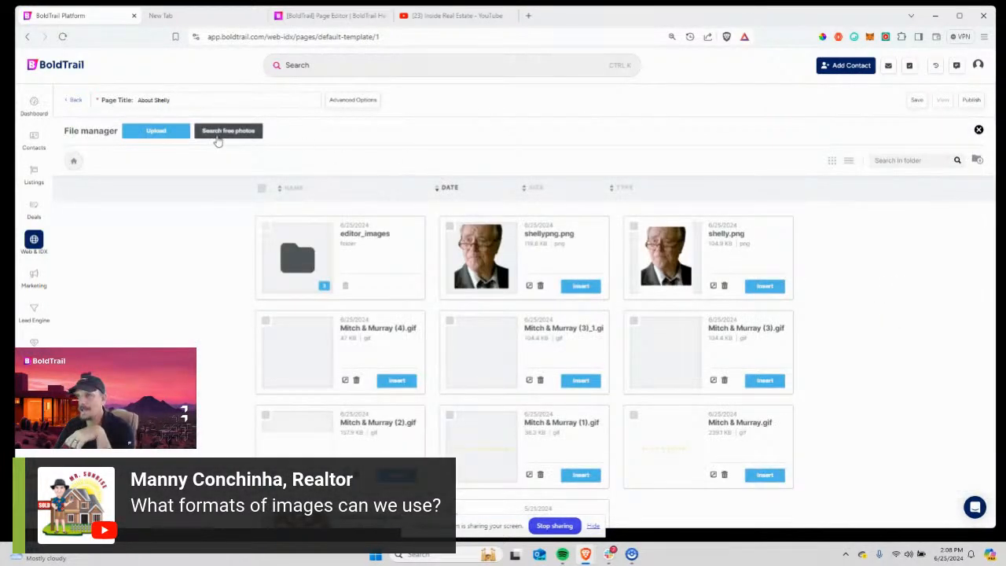
click(156, 138)
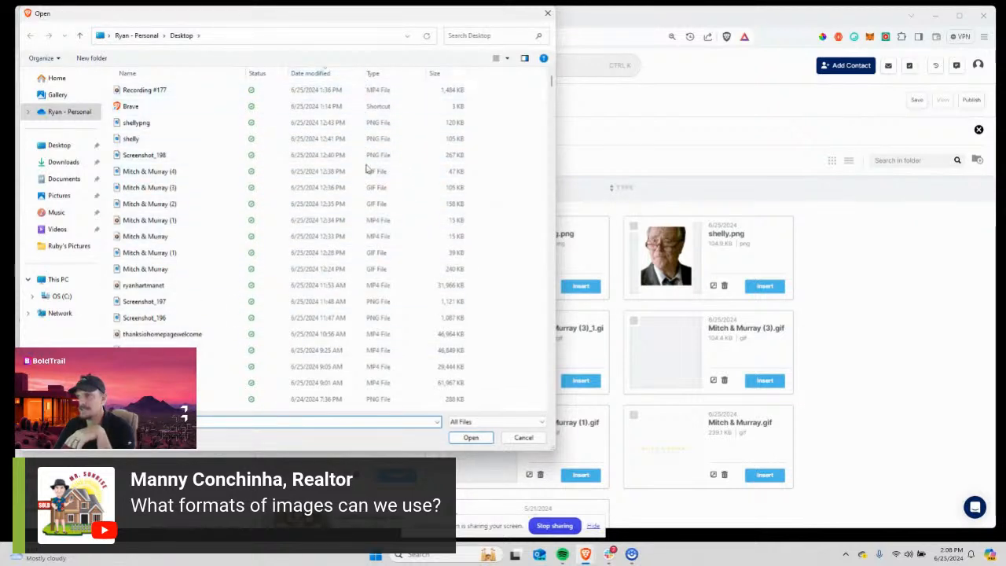
click(522, 438)
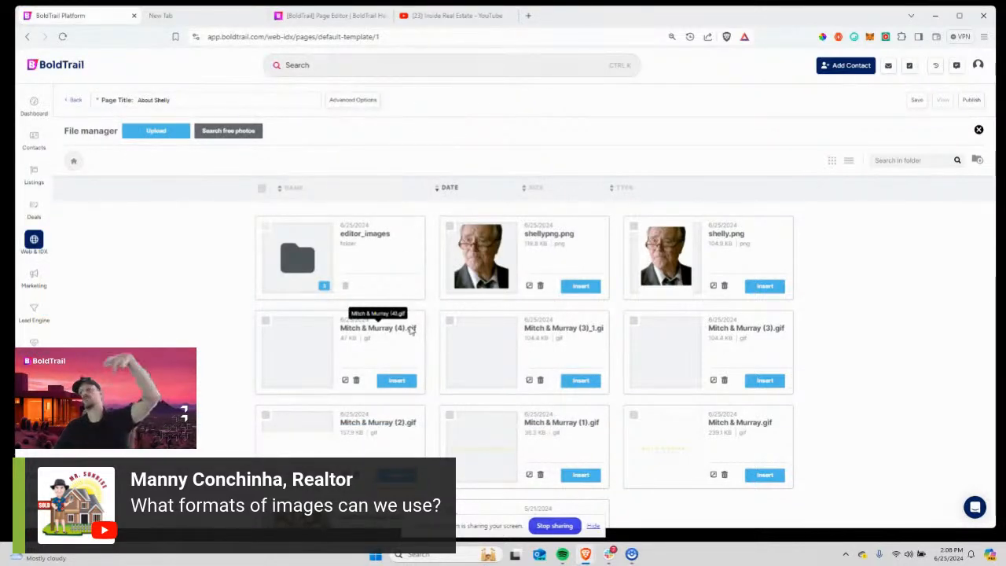
click(326, 19)
scroll(537, 360, down, 6)
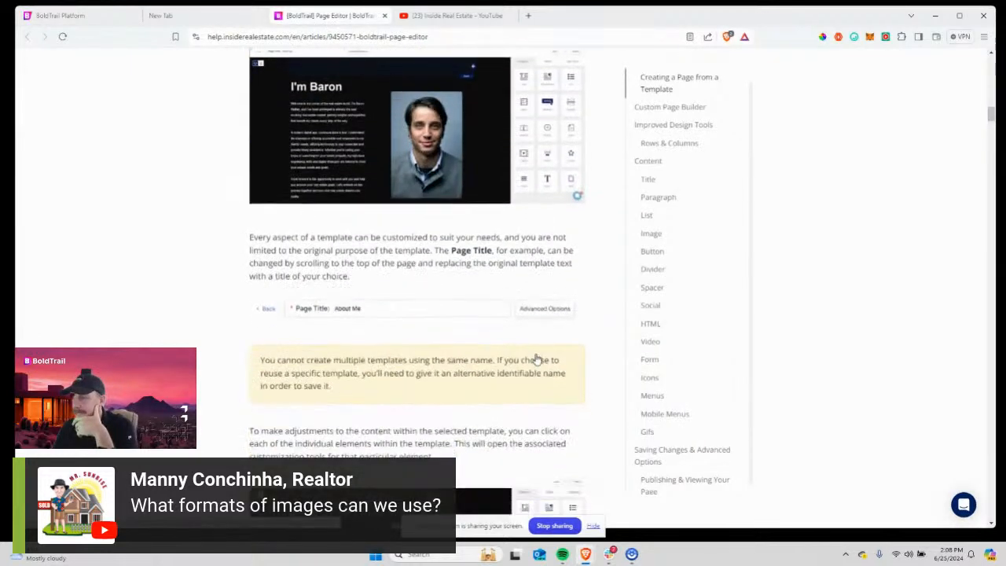
scroll(537, 360, down, 8)
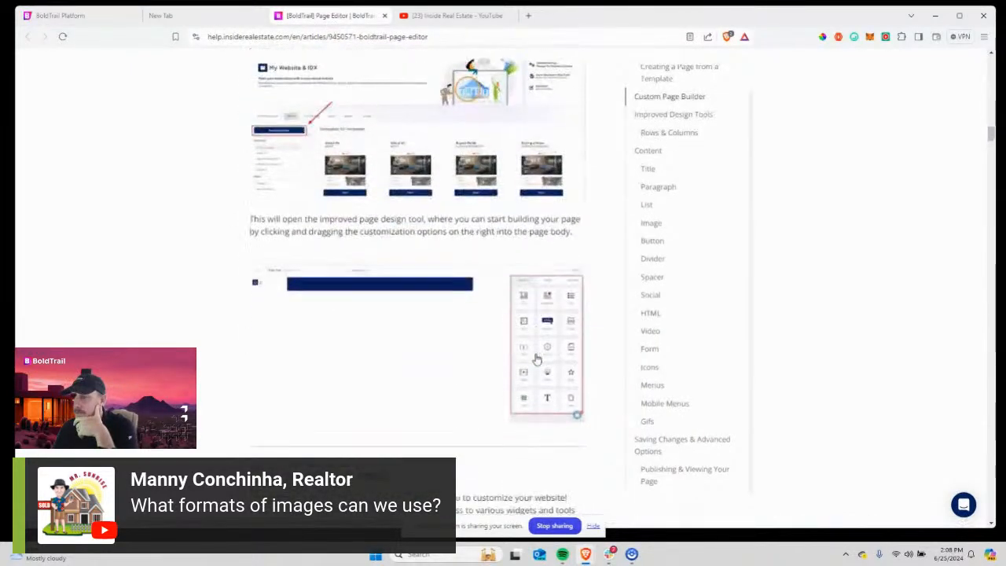
scroll(537, 360, down, 10)
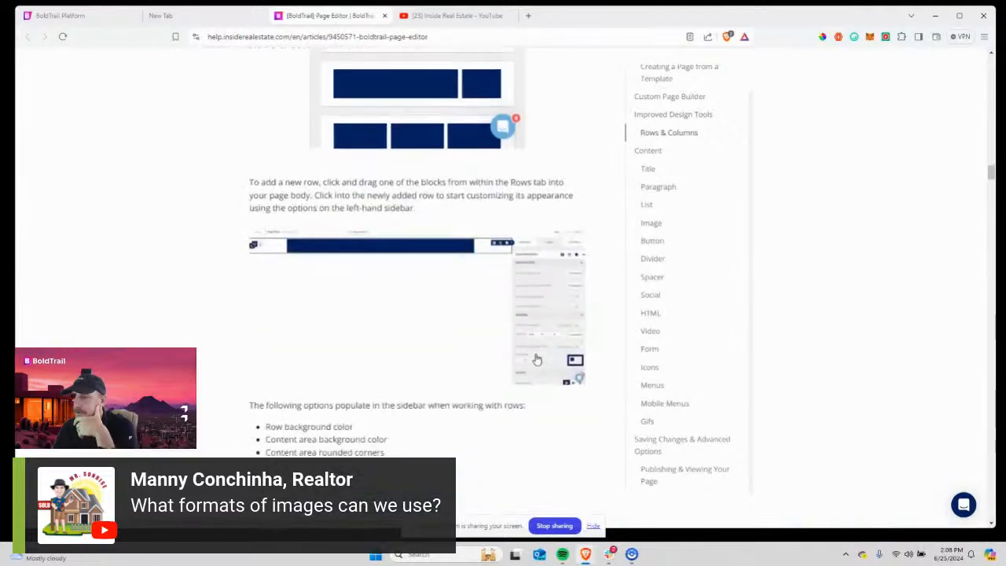
scroll(537, 354, up, 10)
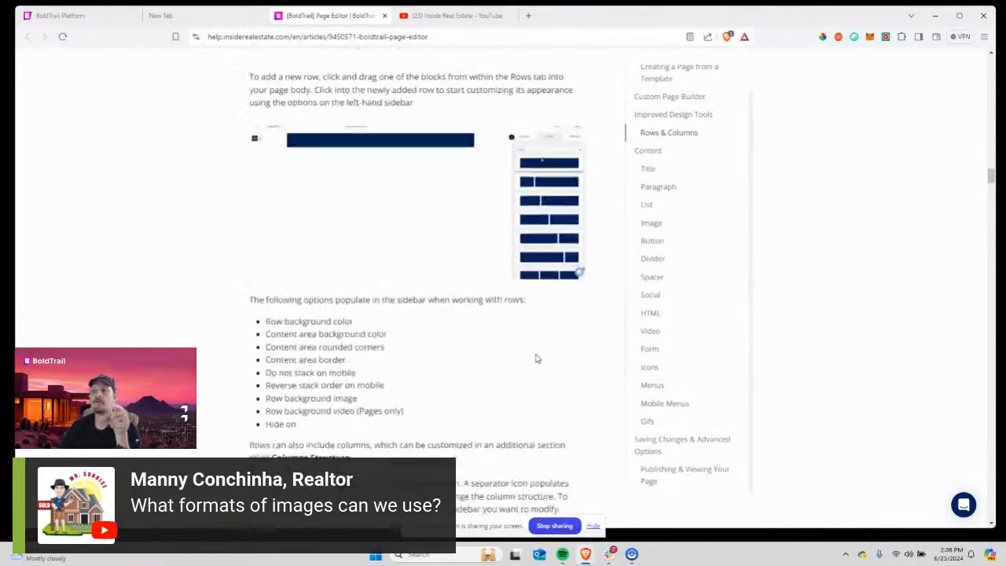
scroll(523, 360, up, 15)
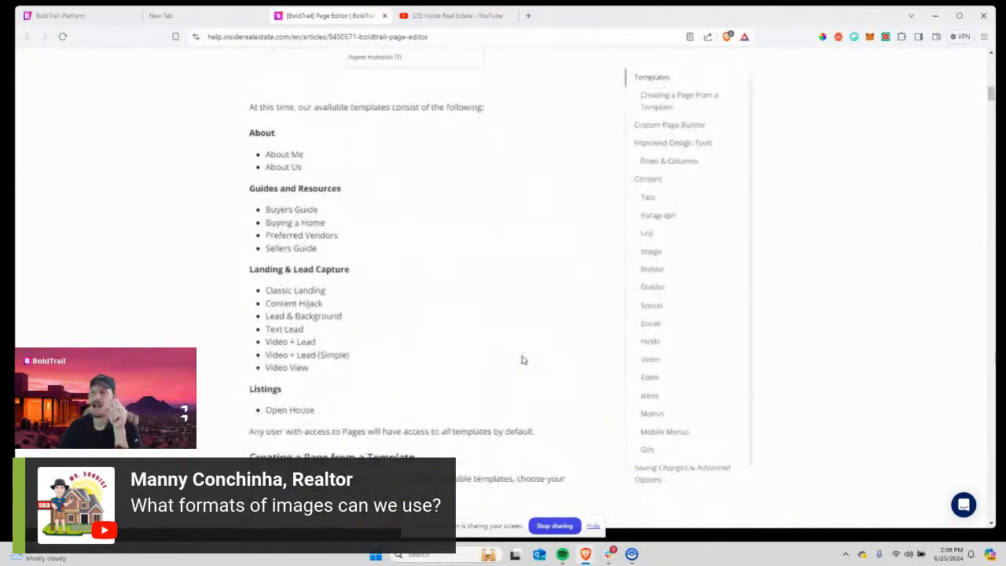
click(189, 15)
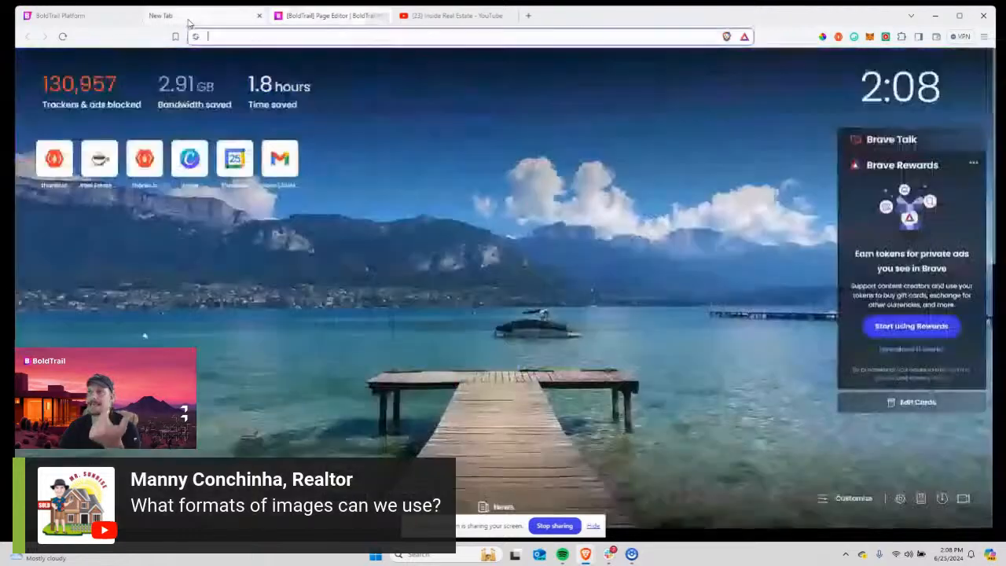
click(91, 16)
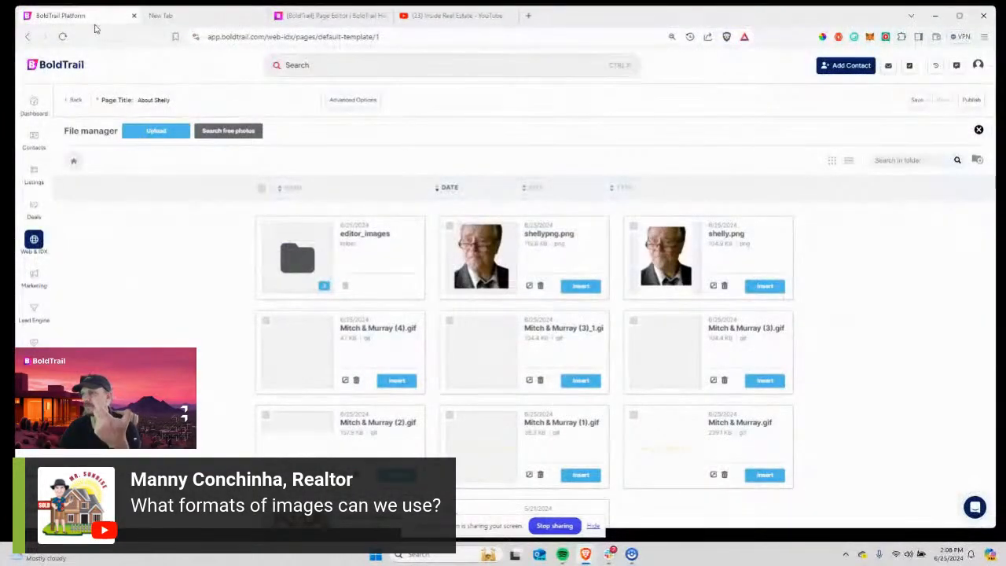
Insert shellypng.png from the file manager as the new portrait image.
click(322, 16)
click(165, 15)
click(93, 19)
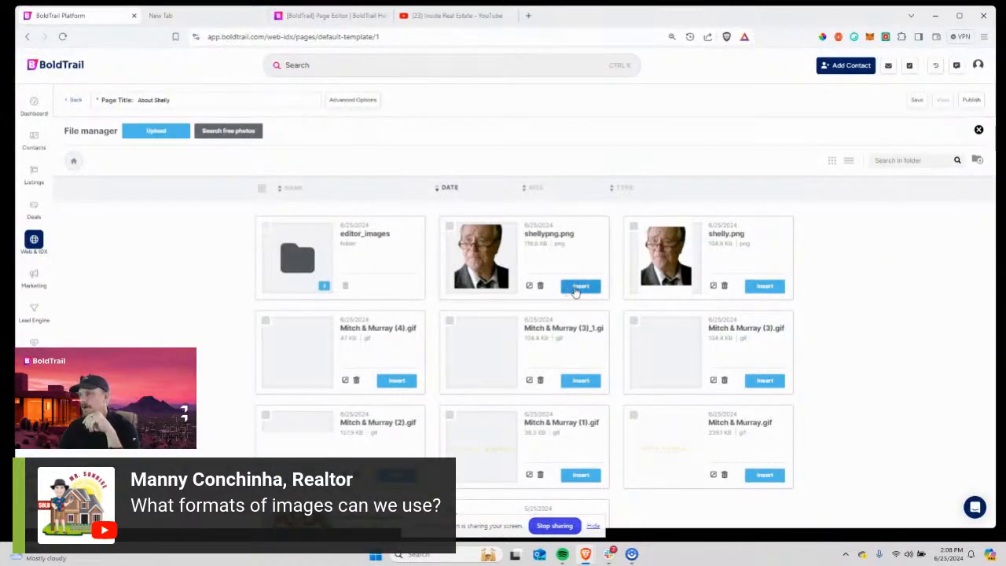
click(581, 286)
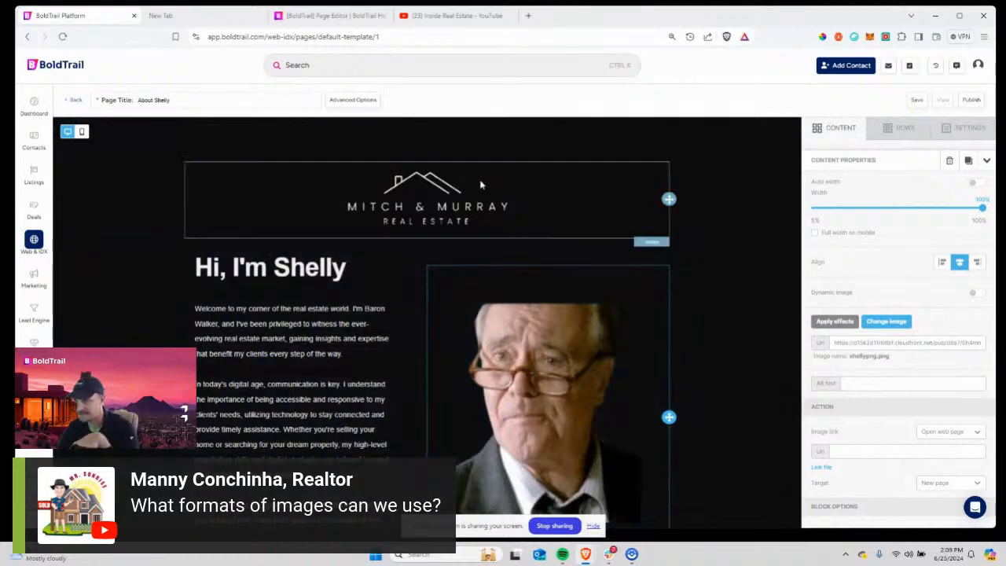
Delete the empty spacer above the Mitch & Murray logo, then select the photo.
click(472, 153)
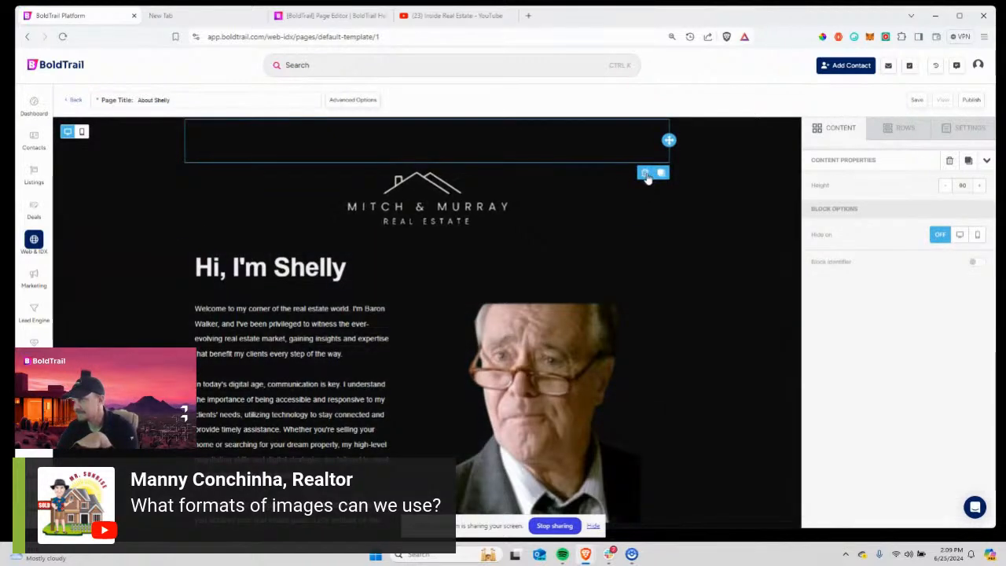
click(645, 174)
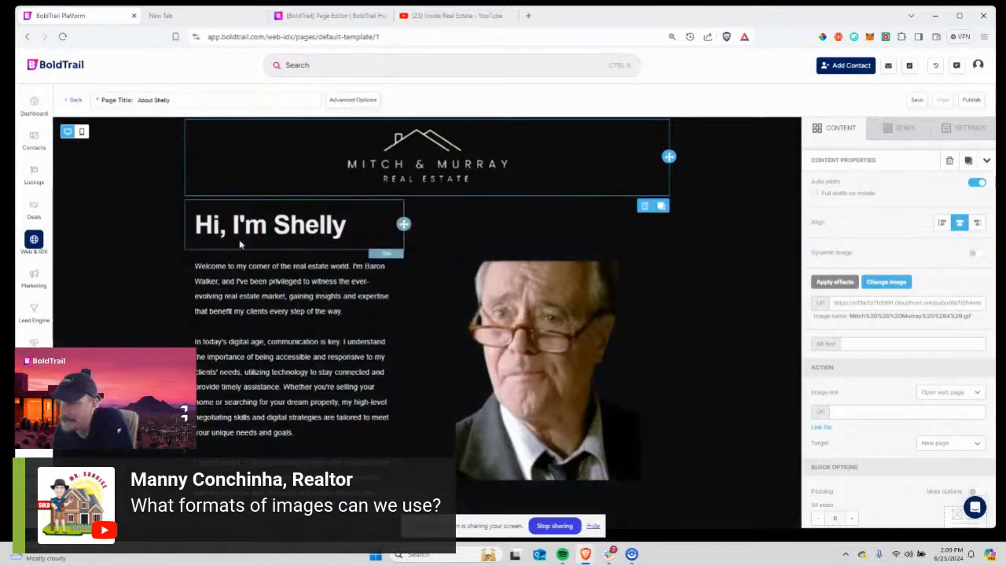
click(590, 320)
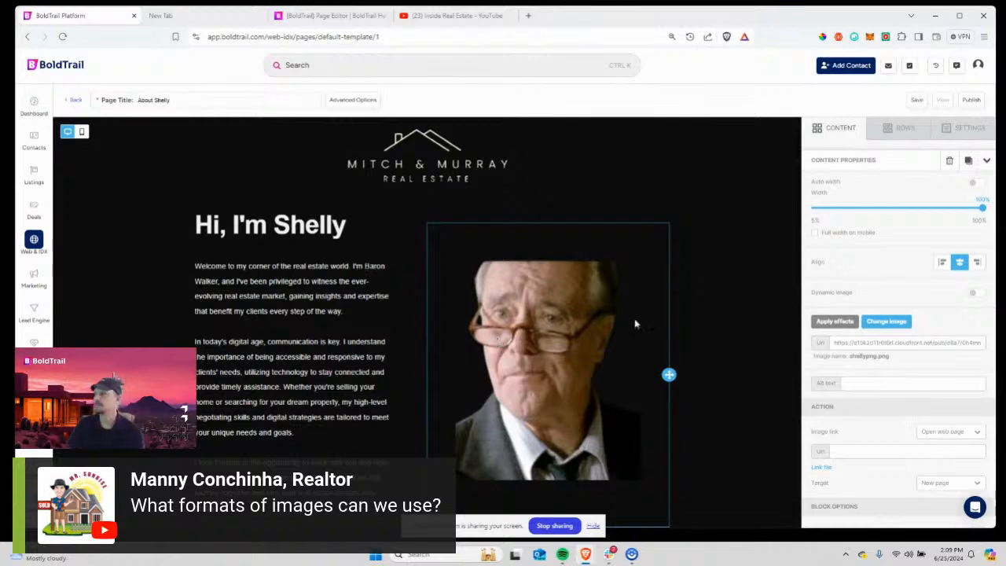
Enter the agent's full name as the portrait photo's alt text.
click(862, 385)
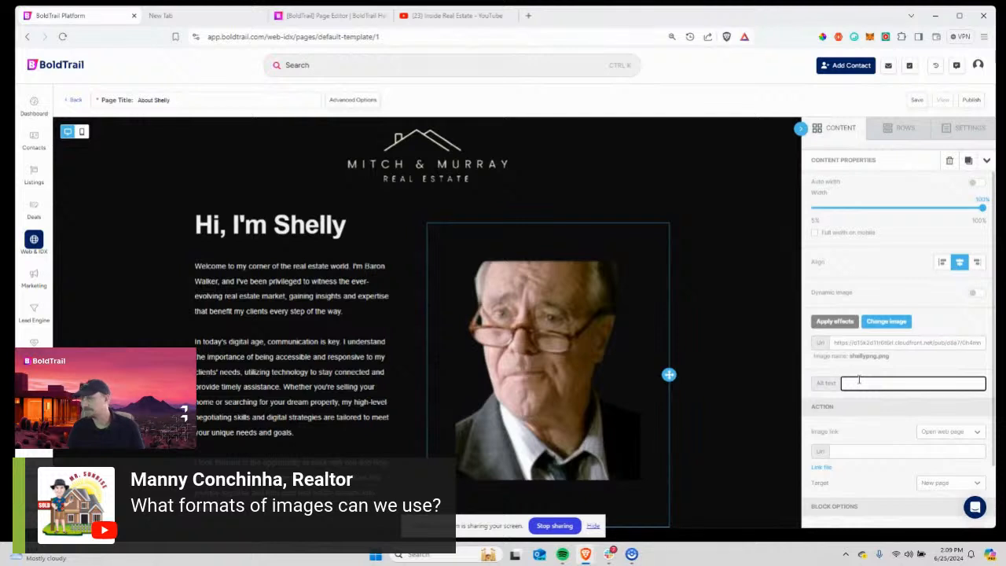
text(She)
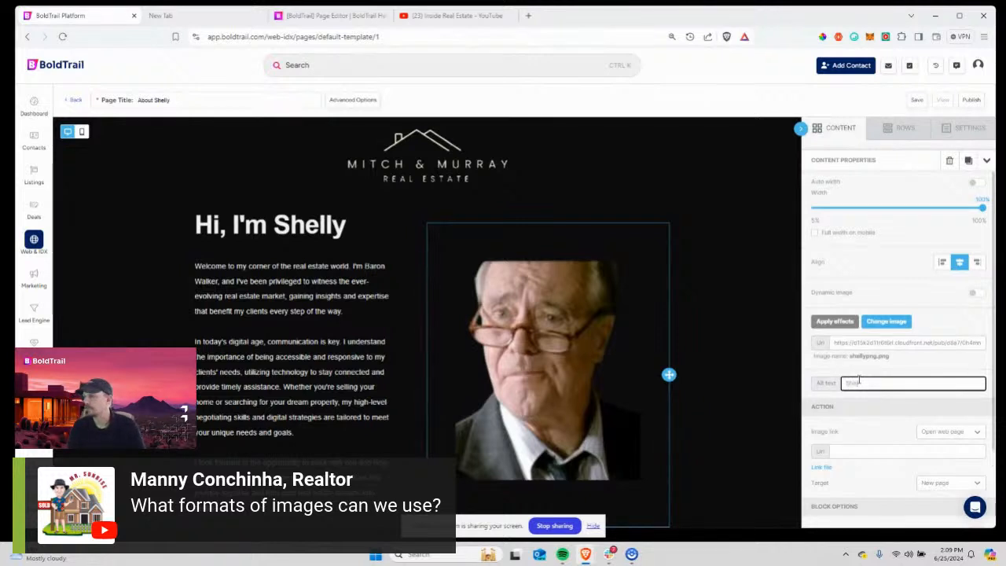
text(lly Levine)
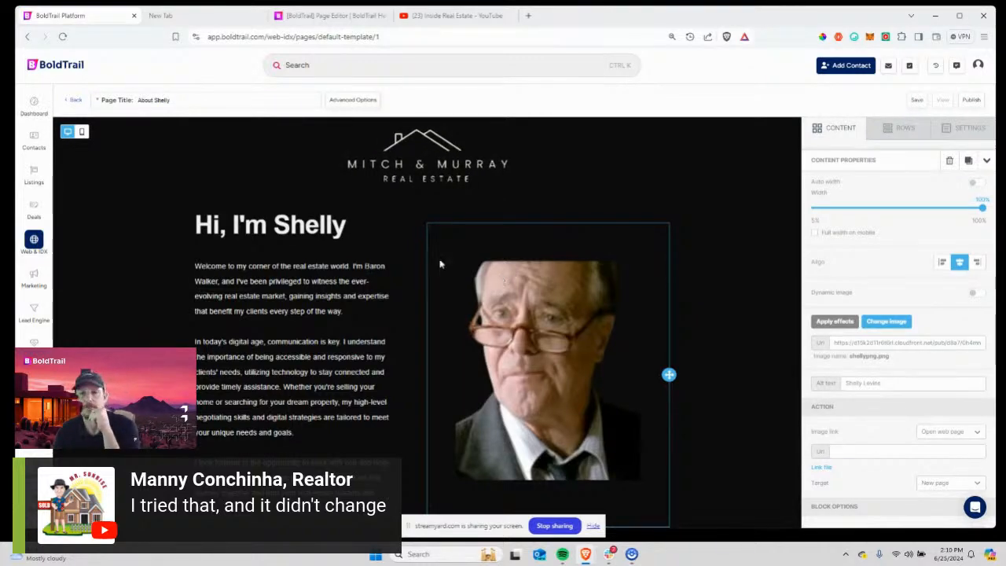
scroll(353, 341, down, 1)
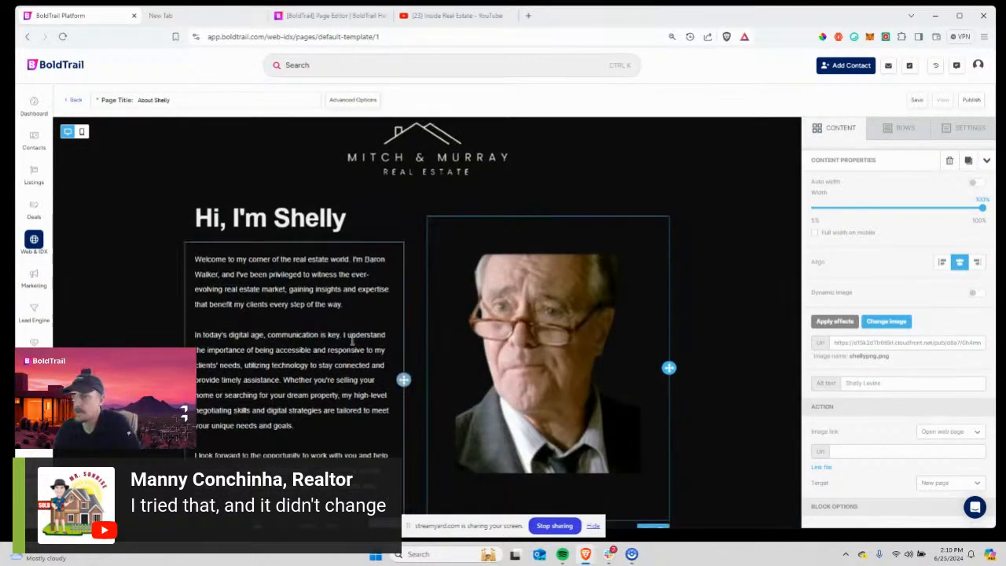
scroll(352, 340, down, 1)
scroll(371, 321, up, 1)
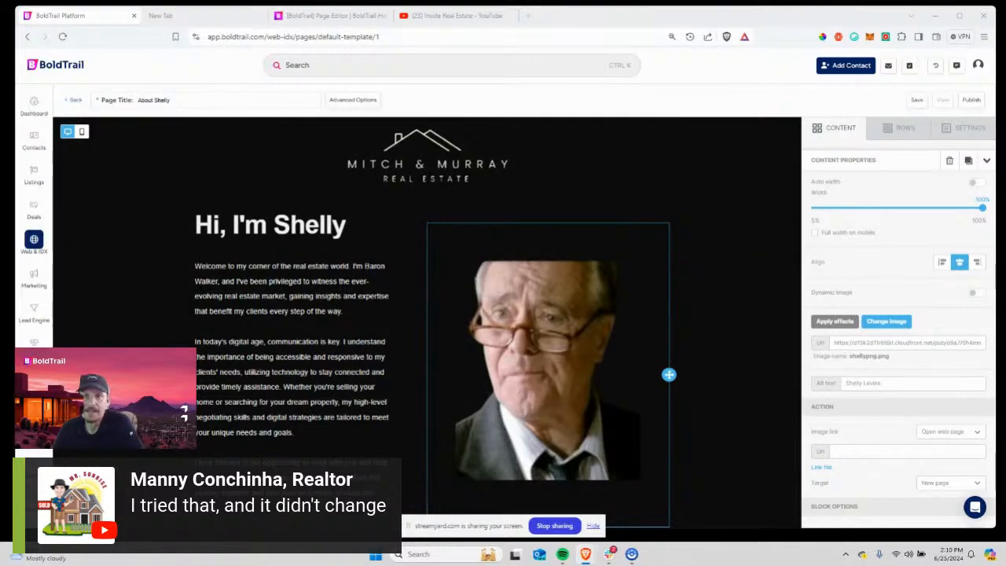
click(153, 17)
text(chat g)
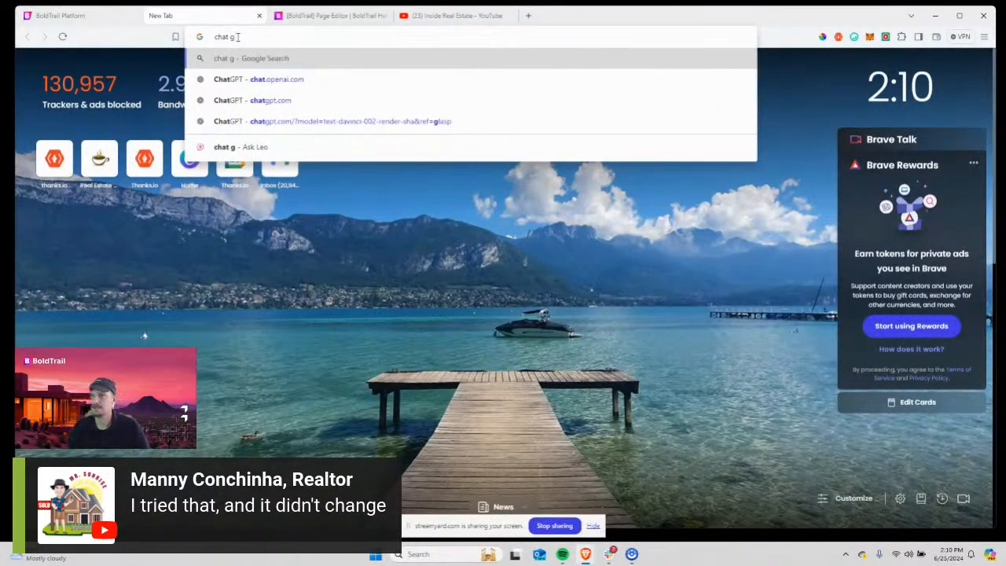
click(298, 79)
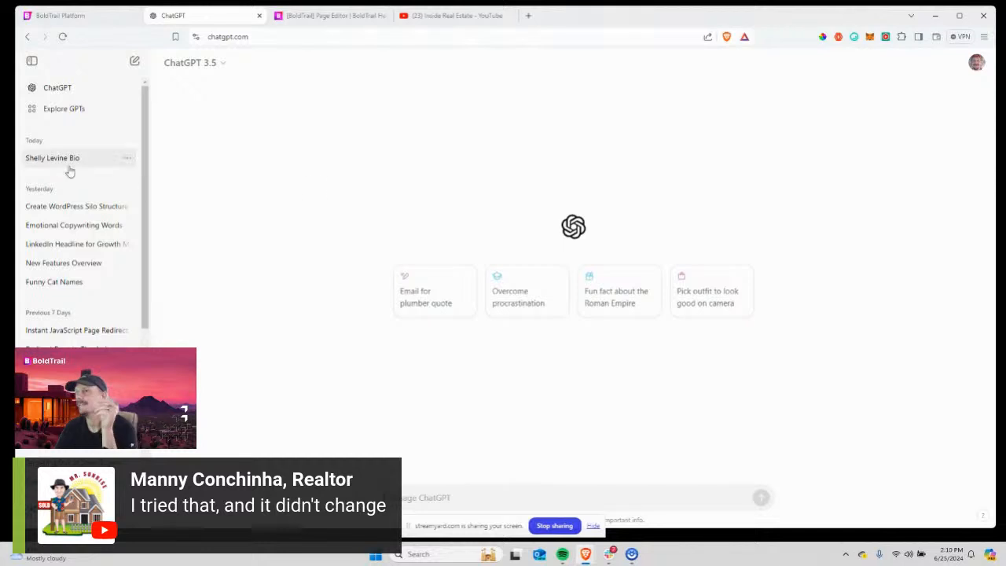
click(65, 167)
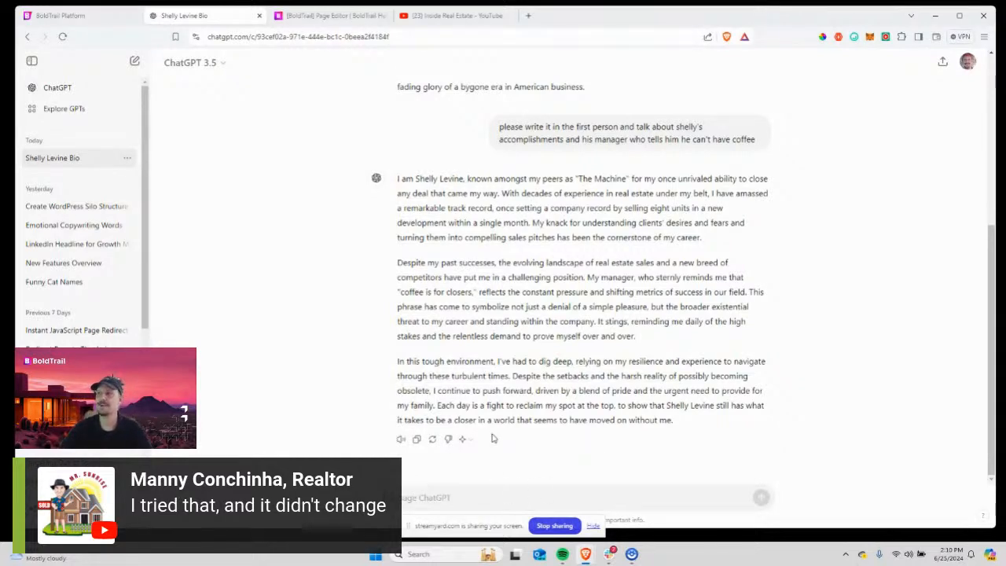
drag(399, 181, 519, 266)
scroll(519, 265, up, 4)
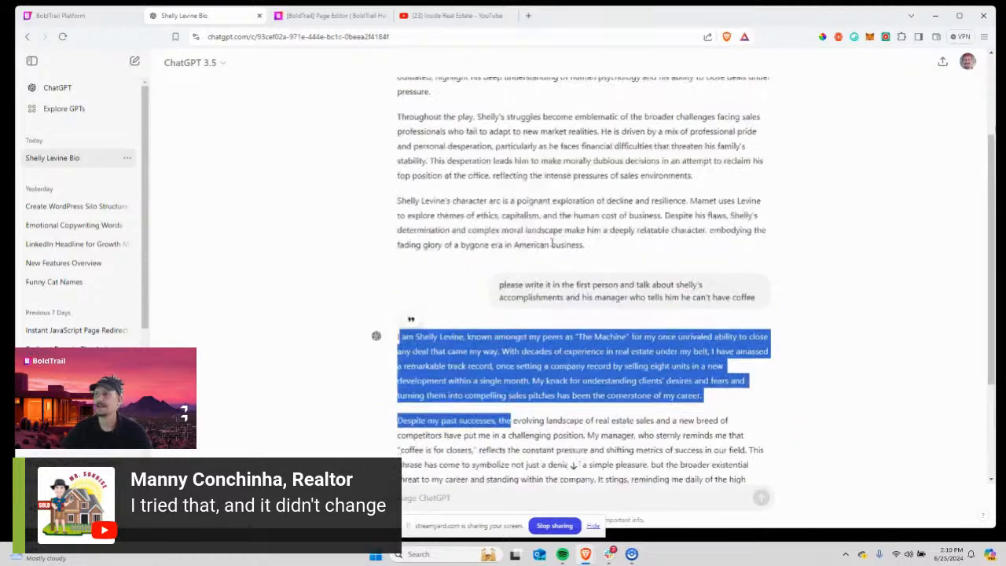
drag(534, 101, 616, 115)
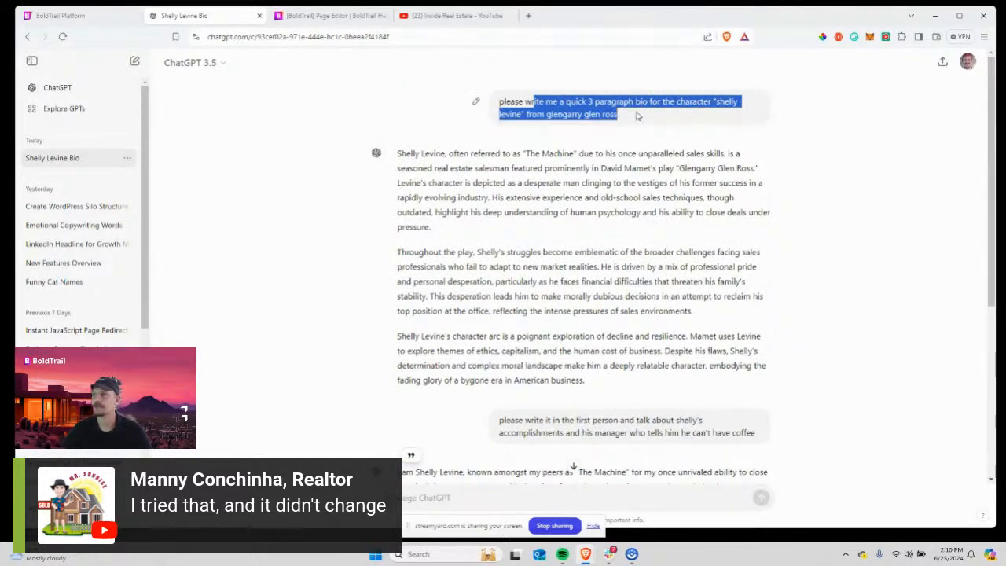
drag(409, 154, 579, 336)
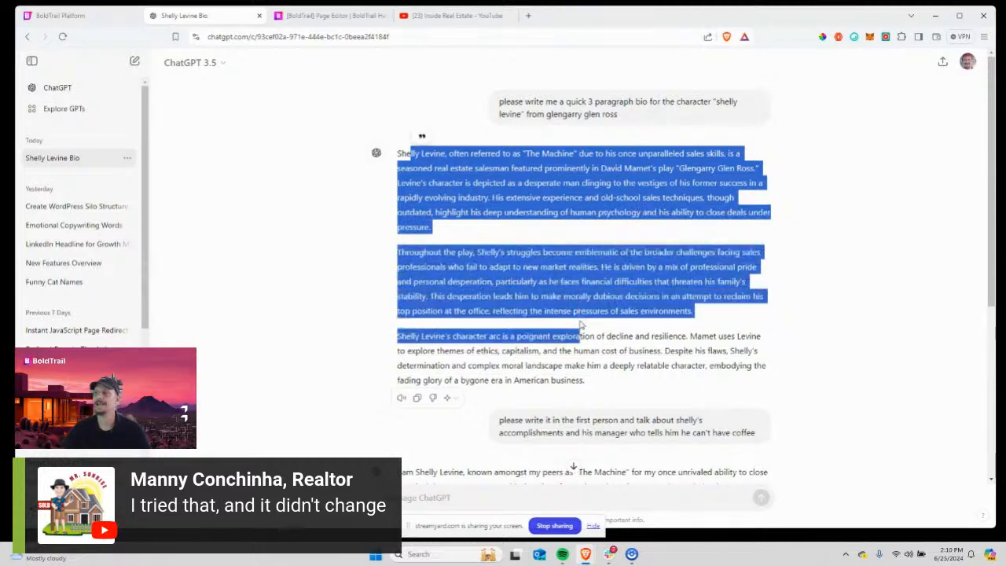
scroll(580, 336, down, 3)
drag(500, 210, 742, 223)
scroll(381, 175, down, 1)
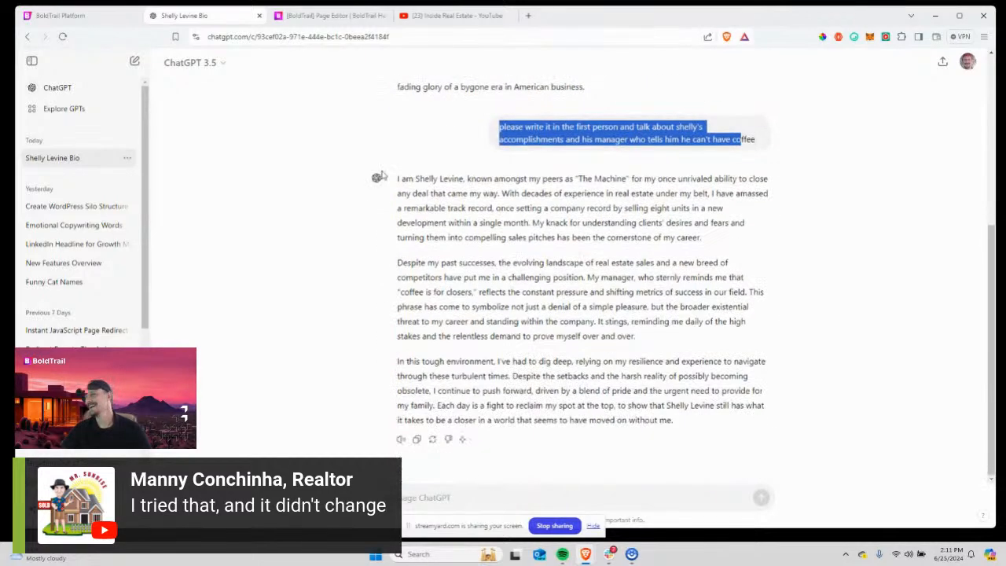
drag(398, 178, 694, 435)
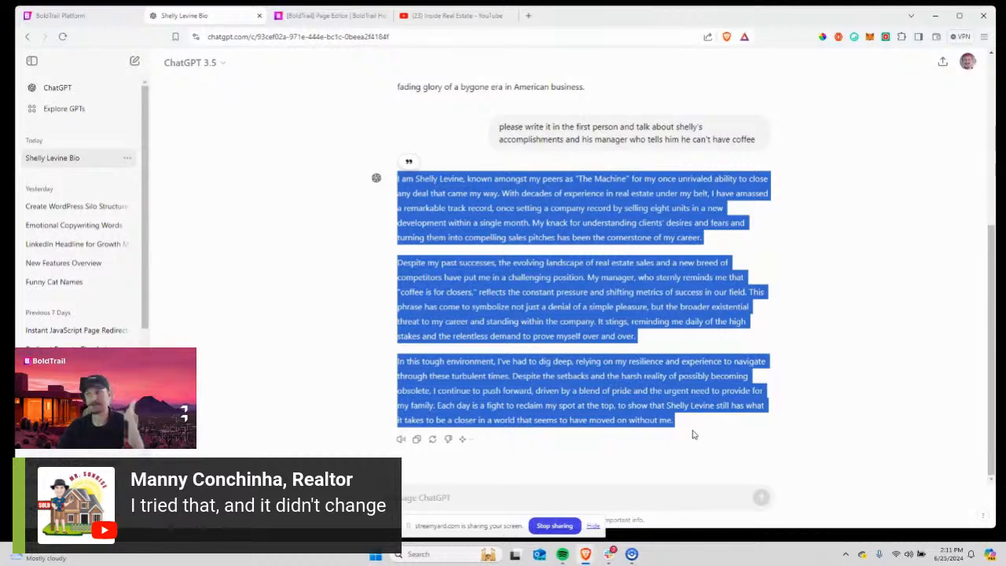
click(319, 398)
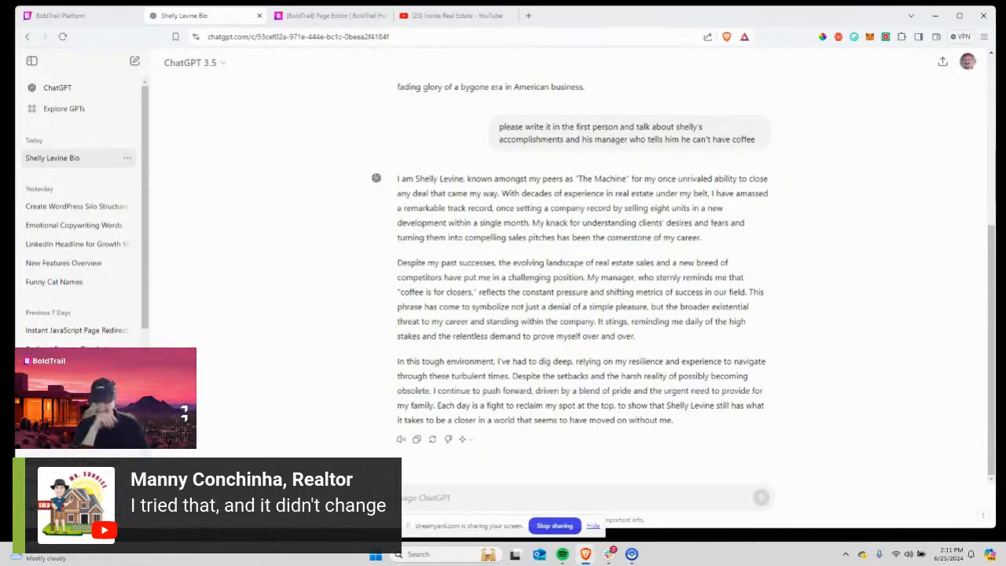
text(p)
text(writ)
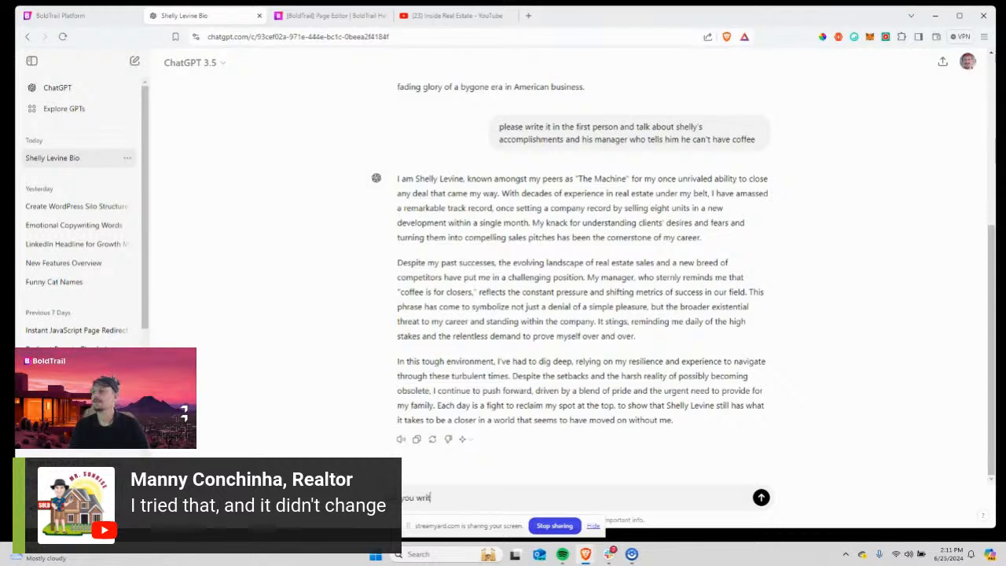
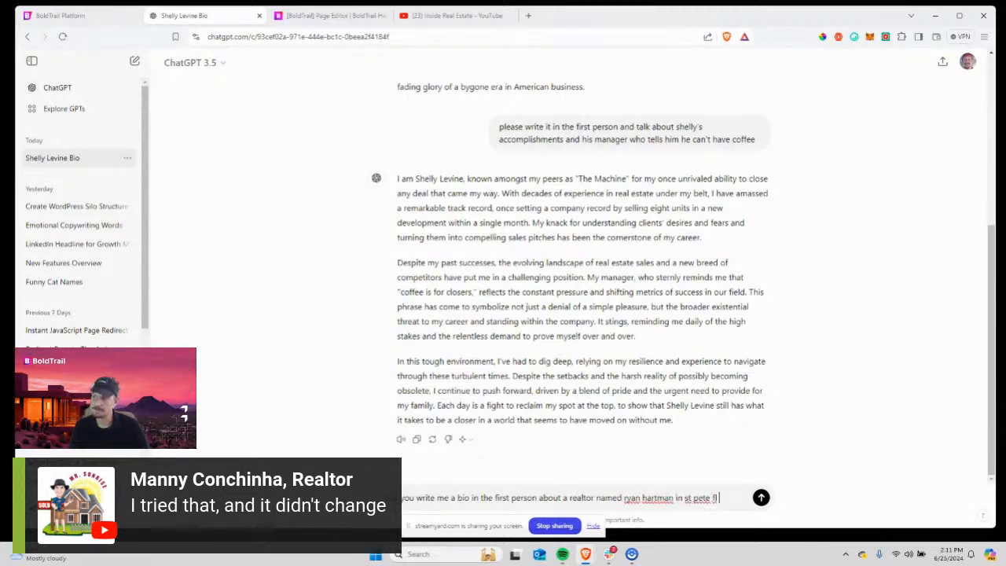
Send the request for a first-person bio of a St. Petersburg, Florida realtor.
key(Return)
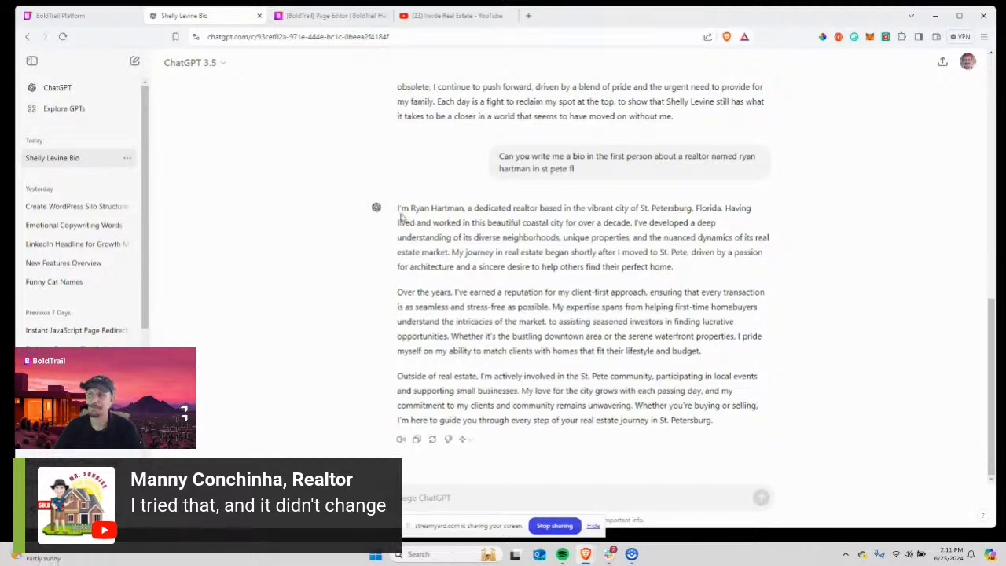
Copy the whole first-person 'coffee is for closers' bio from the ChatGPT response.
drag(400, 213, 518, 429)
scroll(518, 429, up, 4)
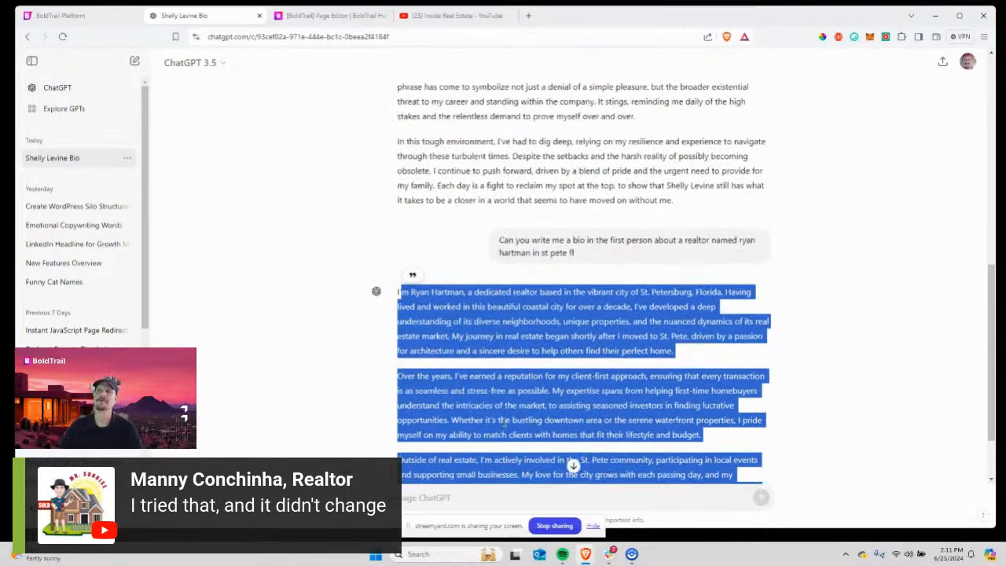
drag(397, 191, 694, 440)
right_click(623, 339)
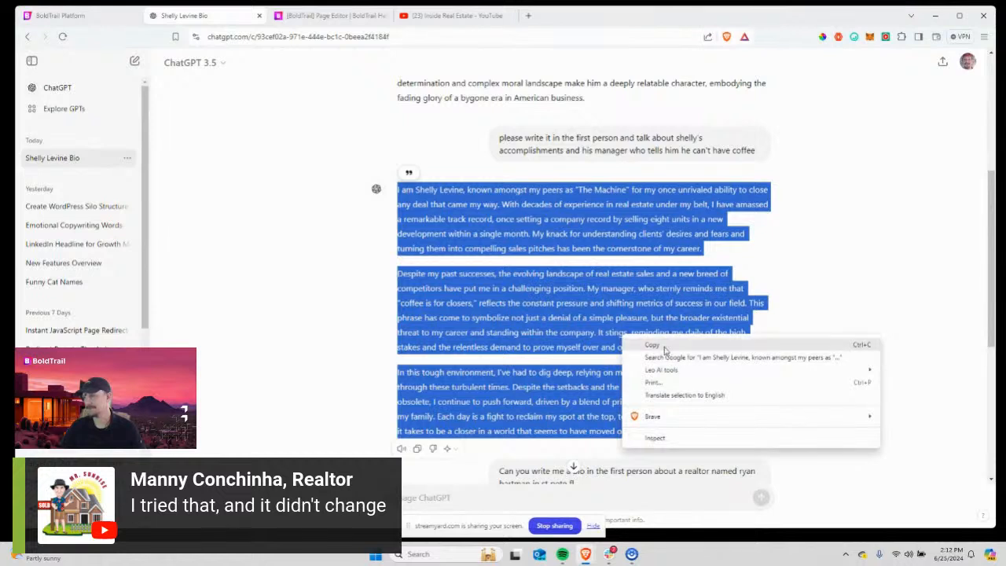
click(659, 345)
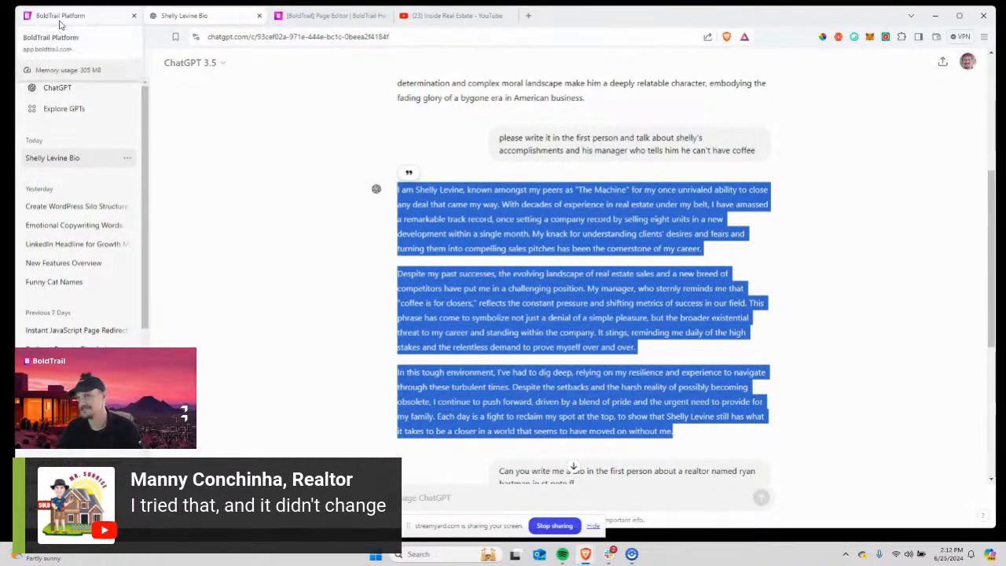
click(330, 17)
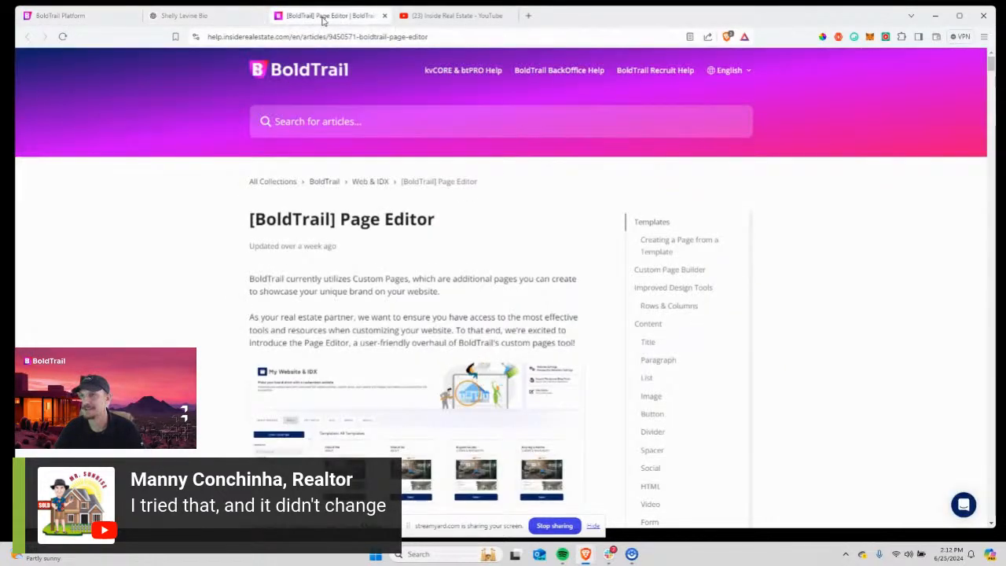
Replace the template text under 'Hi, I'm Shelly' with the pasted first-person bio.
click(193, 16)
click(73, 17)
click(235, 354)
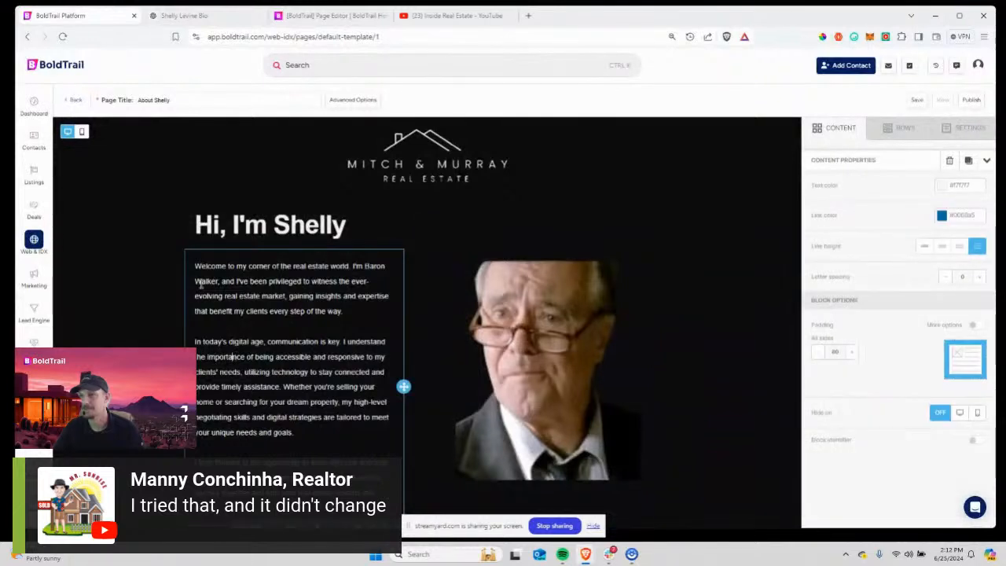
key(ctrl+a)
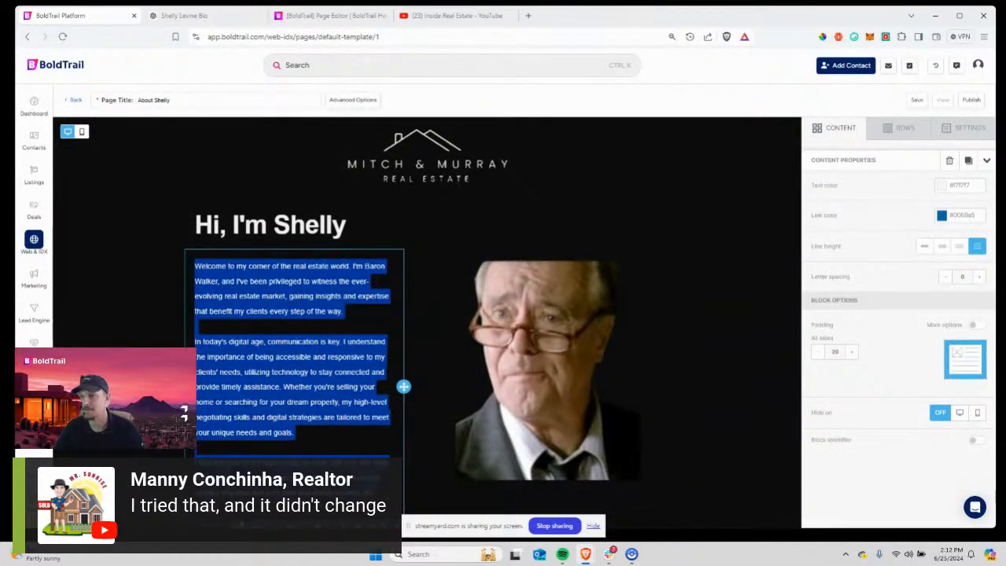
drag(338, 507, 188, 273)
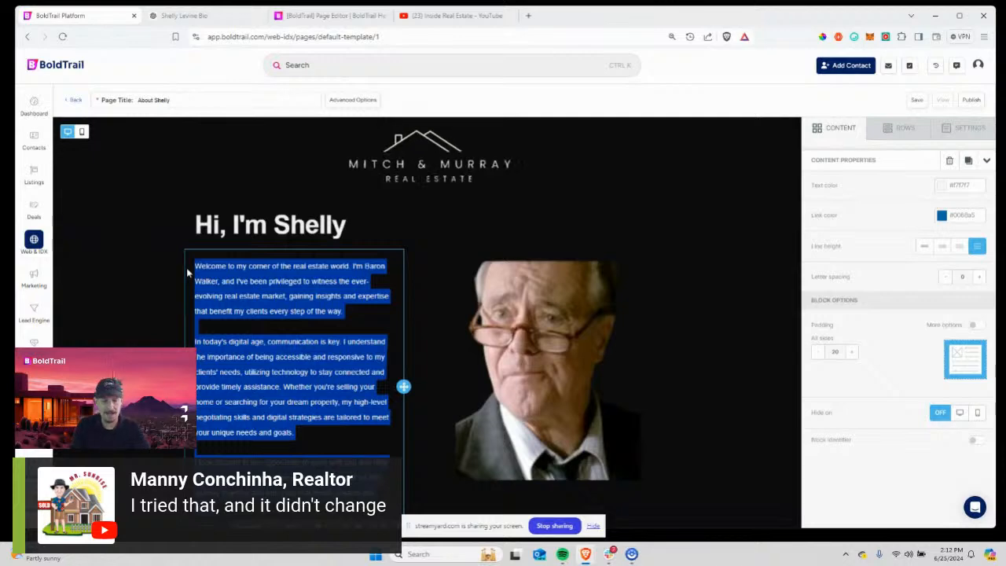
key(ctrl+v)
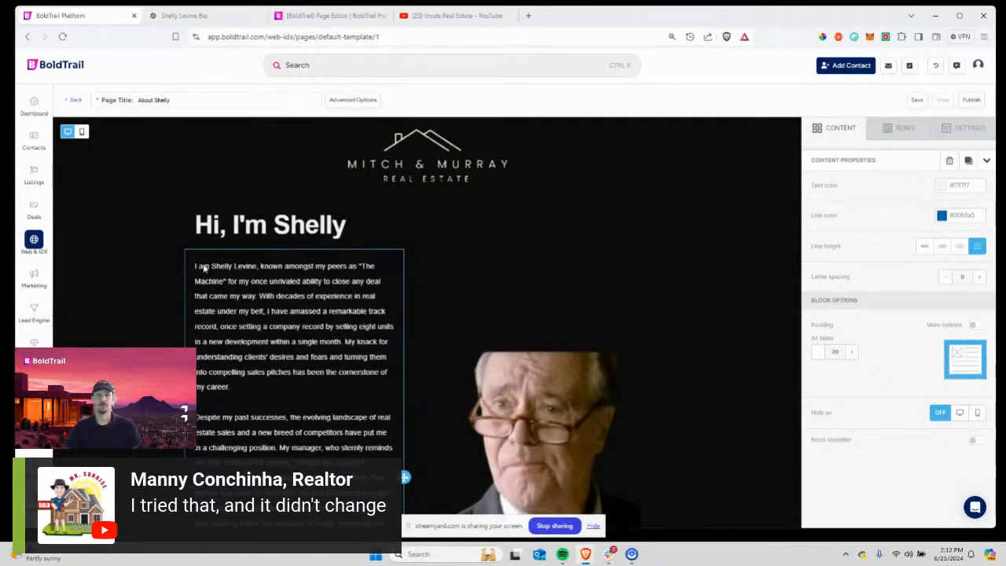
scroll(391, 236, down, 5)
scroll(391, 237, up, 3)
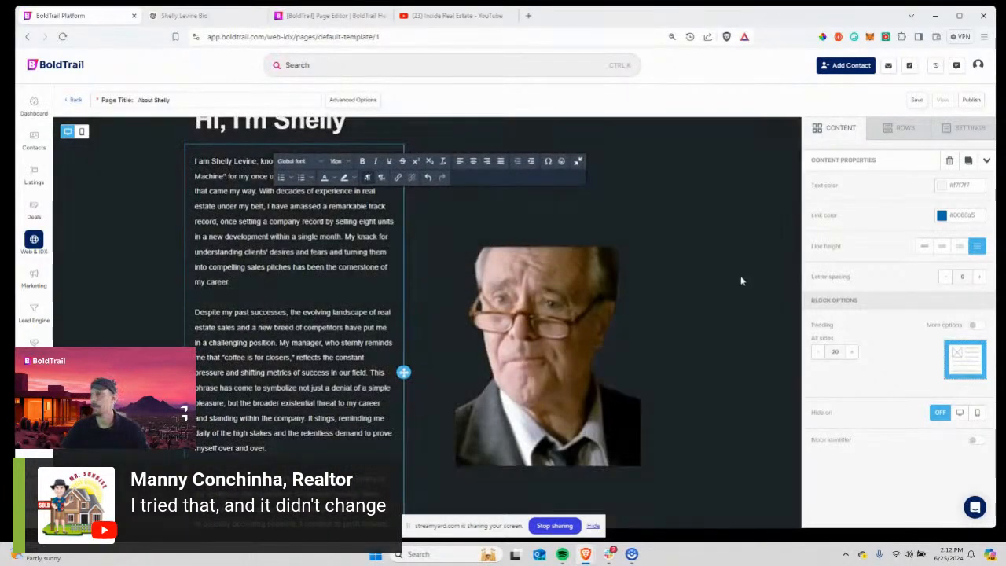
Select the row holding the bio and photo and review the result.
click(743, 281)
scroll(326, 243, up, 3)
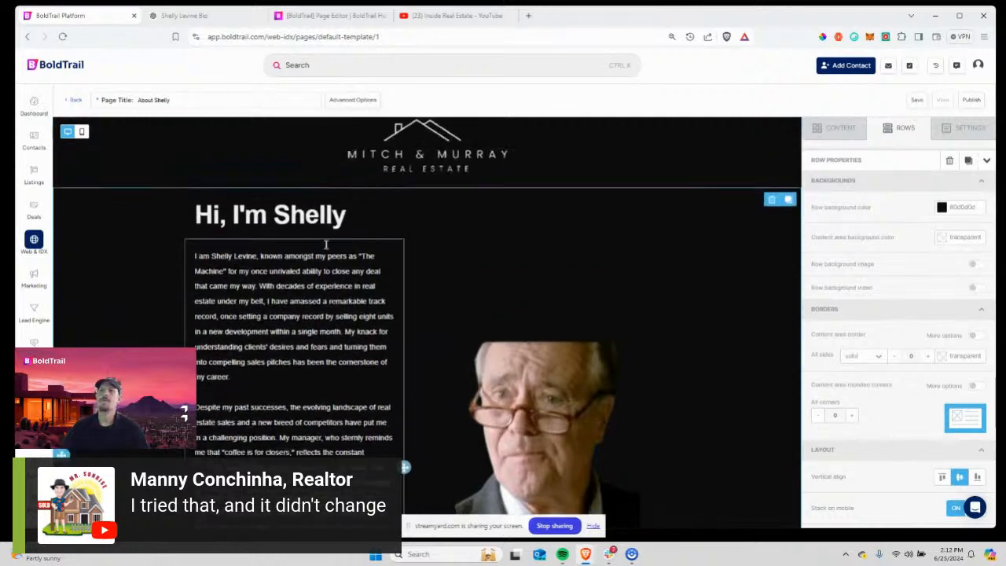
scroll(326, 245, down, 4)
scroll(325, 244, down, 3)
scroll(472, 315, up, 8)
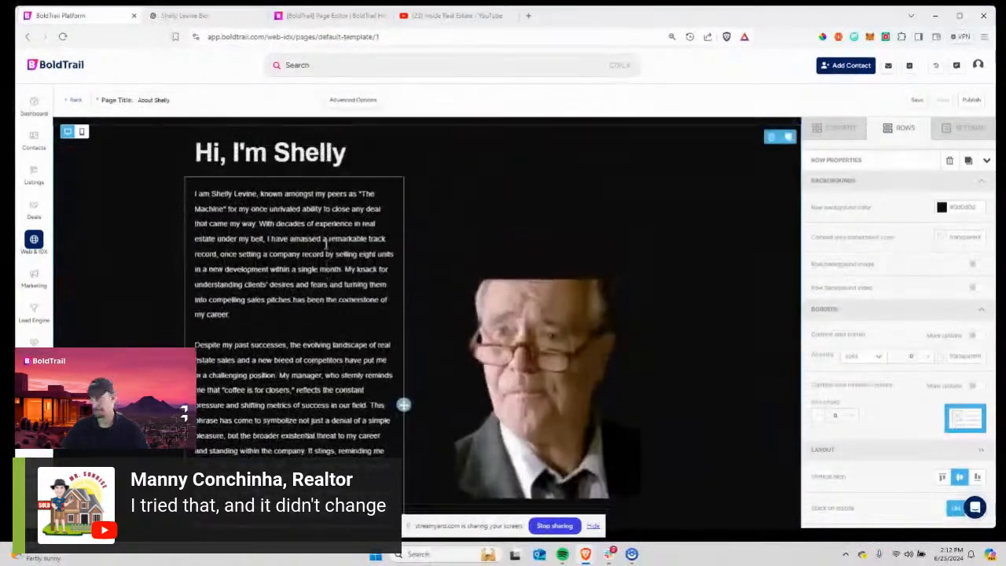
scroll(576, 409, down, 4)
scroll(553, 309, up, 4)
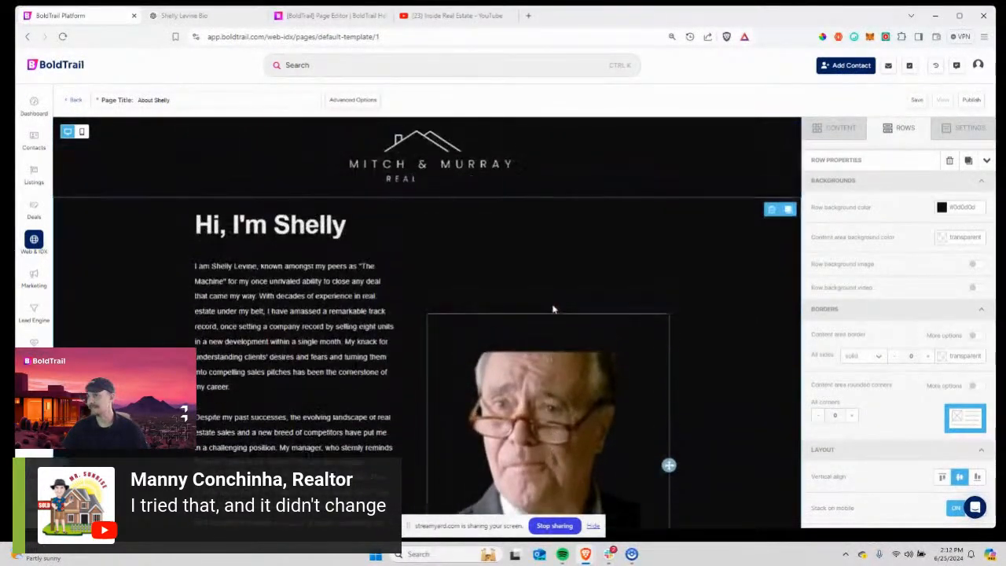
Select Shelly's photo and bring its Block Options, with padding 60, into view.
click(548, 393)
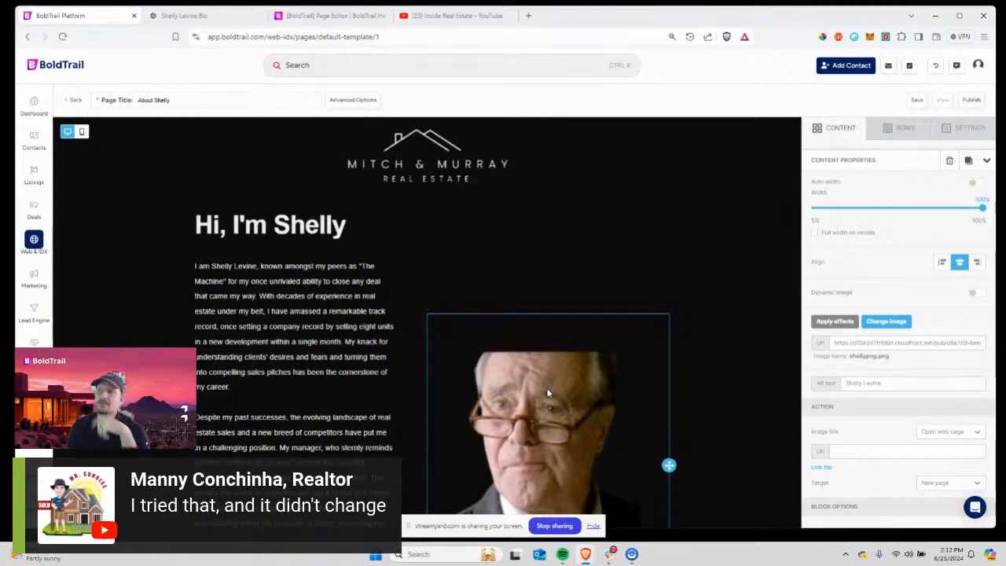
scroll(477, 259, down, 6)
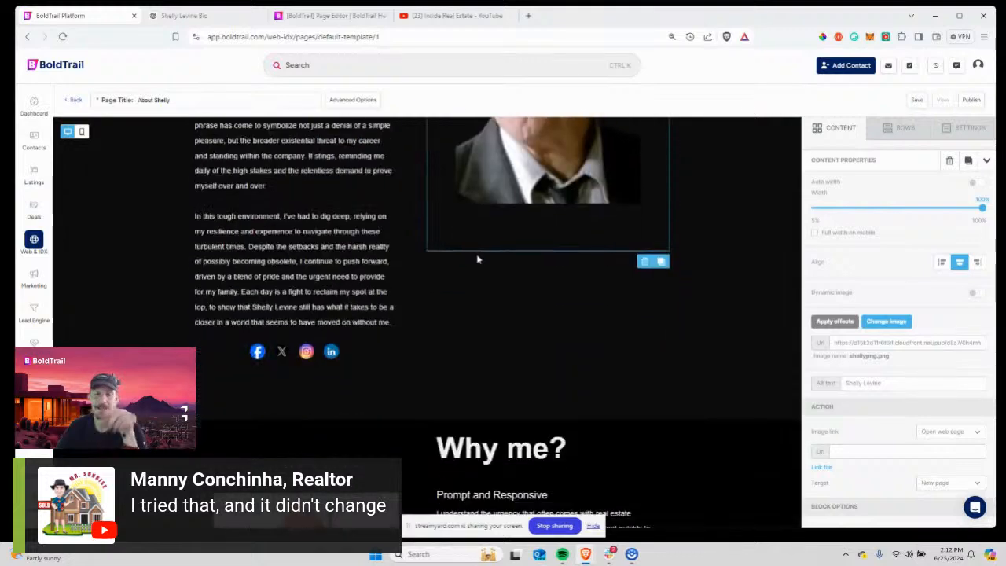
scroll(476, 258, up, 5)
scroll(477, 258, up, 1)
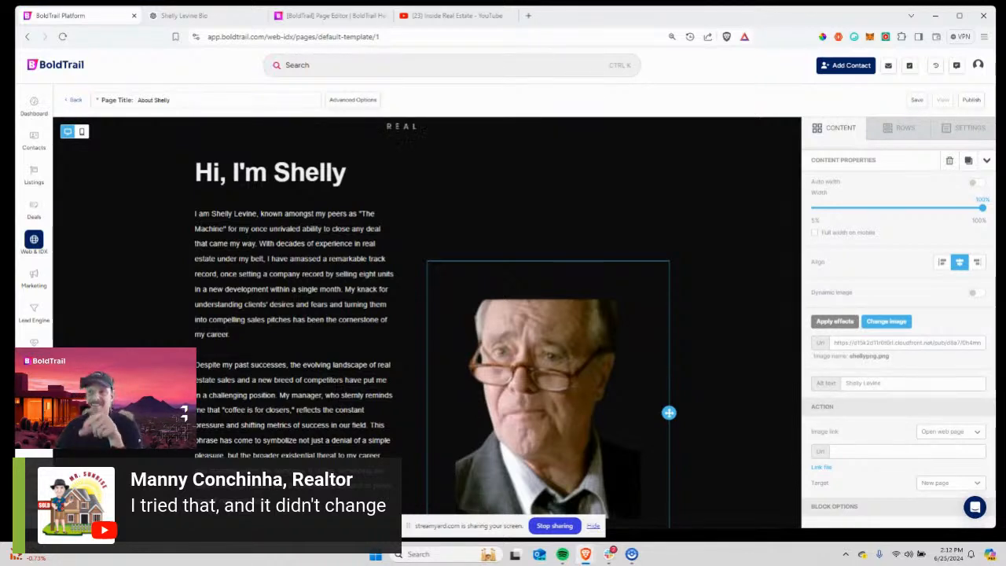
drag(617, 23, 595, 29)
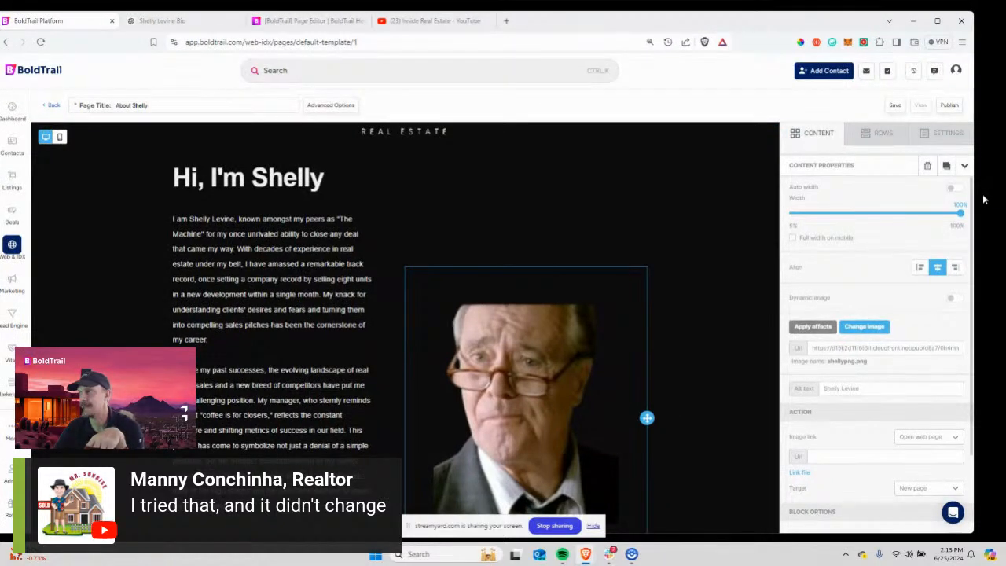
scroll(470, 254, down, 3)
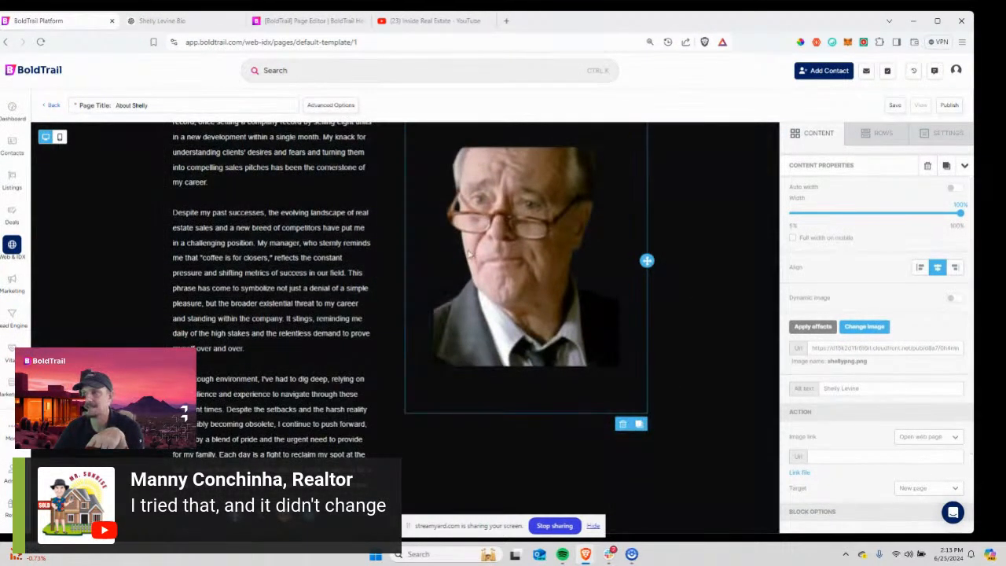
scroll(469, 253, up, 4)
scroll(872, 296, down, 3)
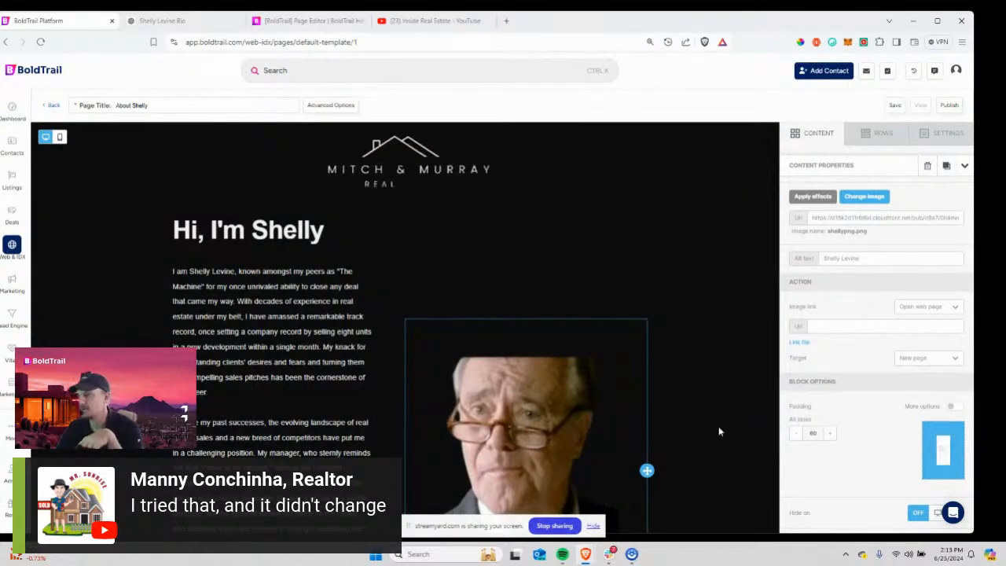
Reduce the padding around Shelly's photo from 60 to 15 on all sides.
click(798, 439)
click(797, 439)
click(798, 439)
click(797, 439)
click(797, 439)
click(797, 439)
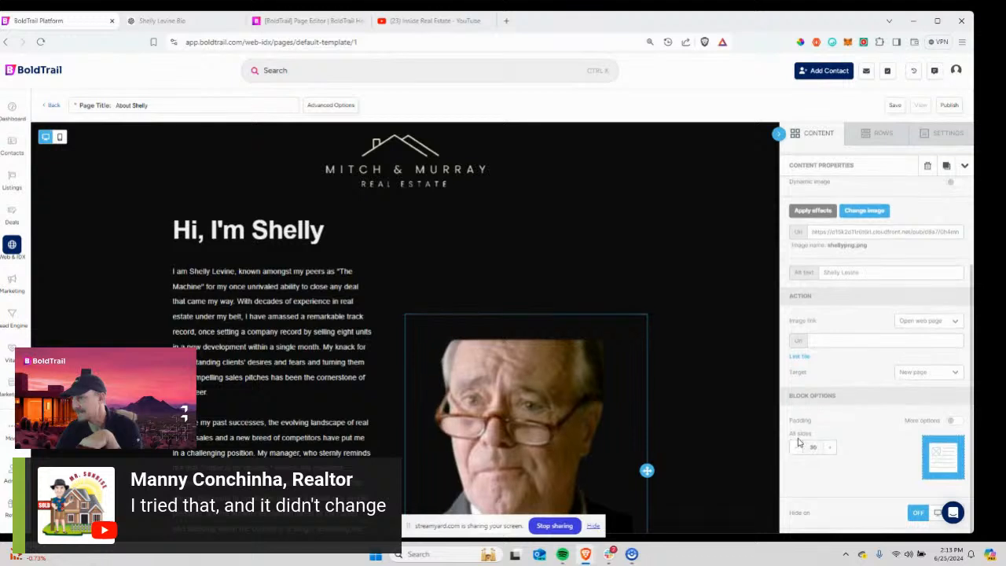
click(798, 445)
click(796, 453)
click(797, 454)
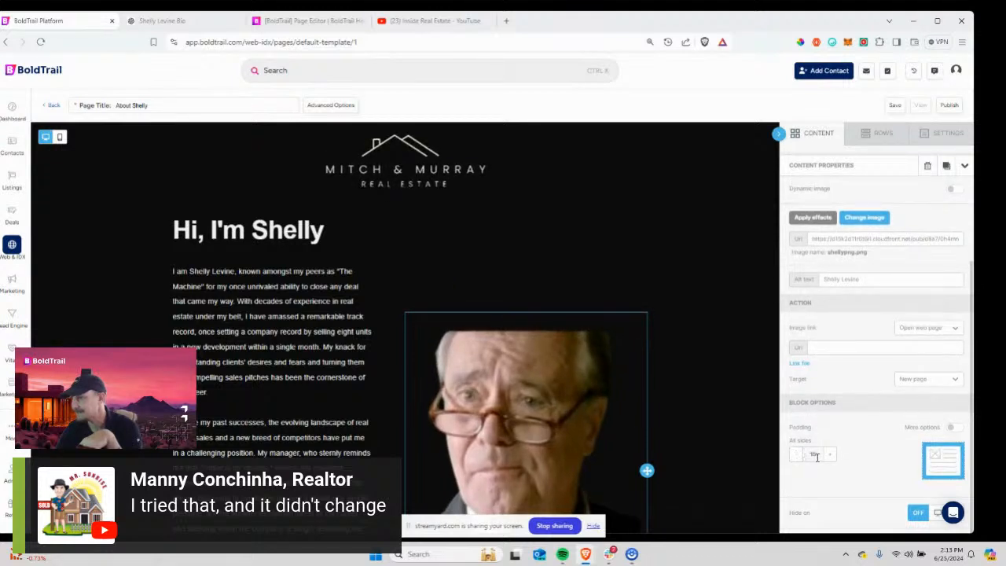
scroll(891, 397, up, 3)
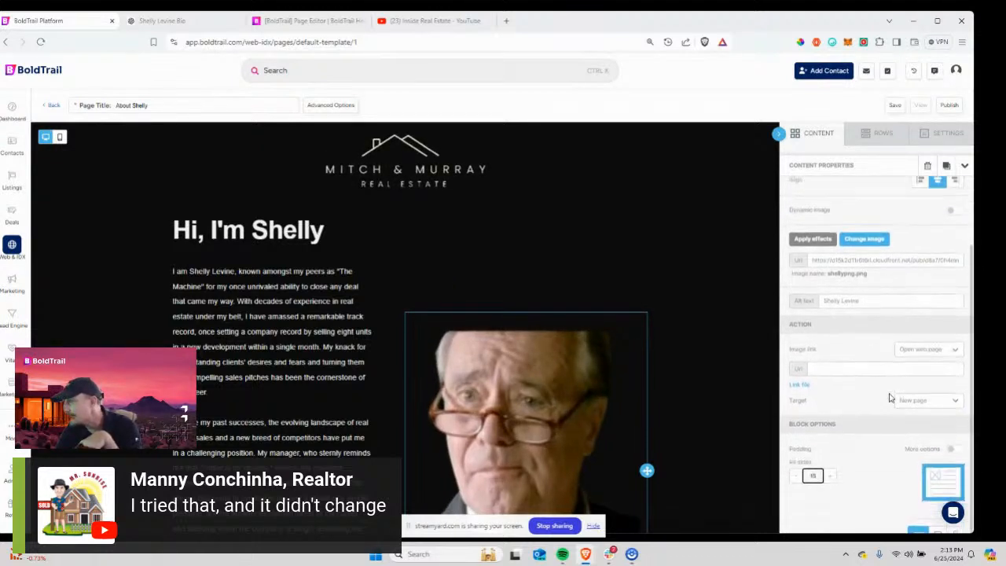
Narrow the portrait photo's width from 100% to 90%.
click(877, 135)
click(917, 138)
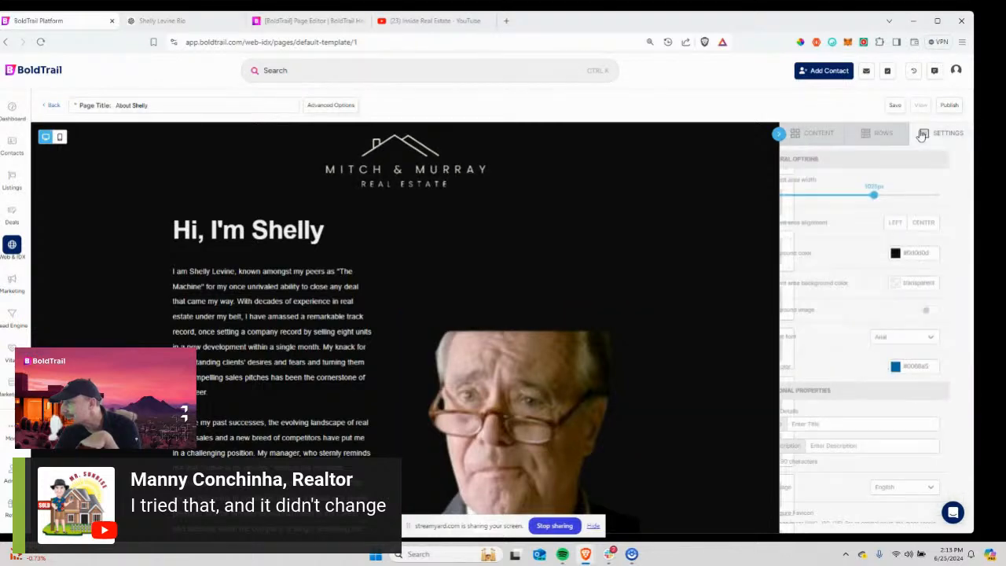
click(816, 133)
scroll(495, 277, down, 3)
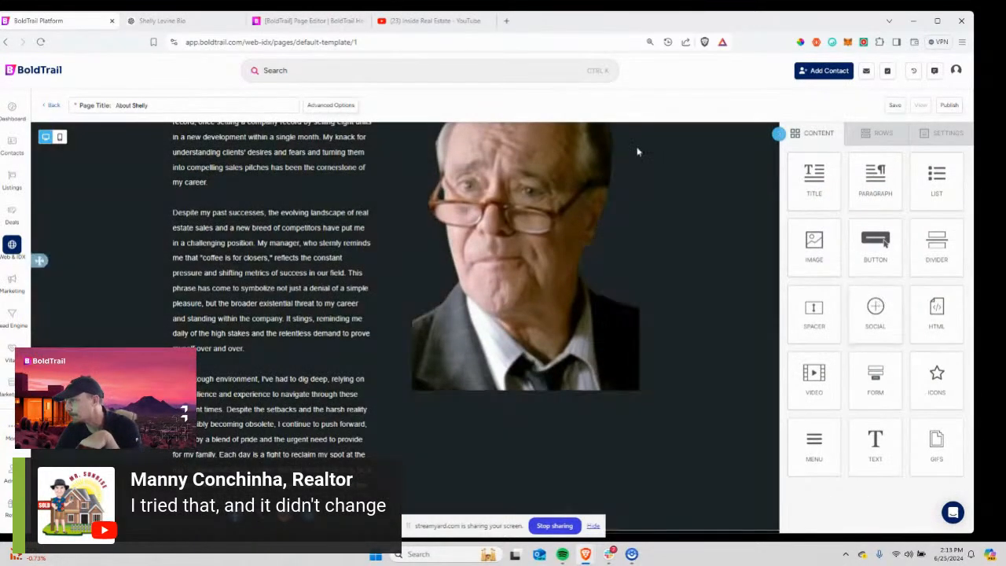
click(580, 257)
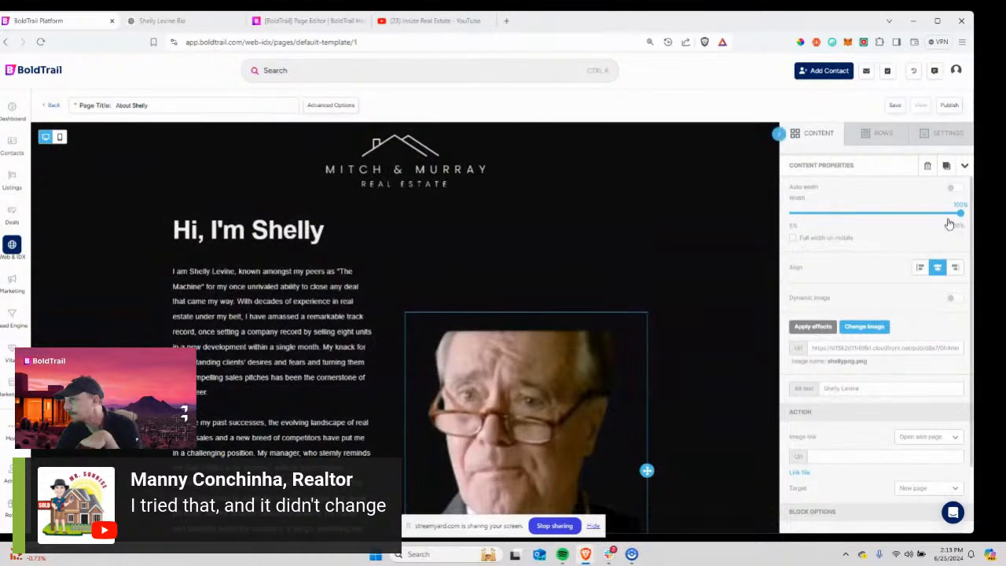
drag(953, 213, 943, 213)
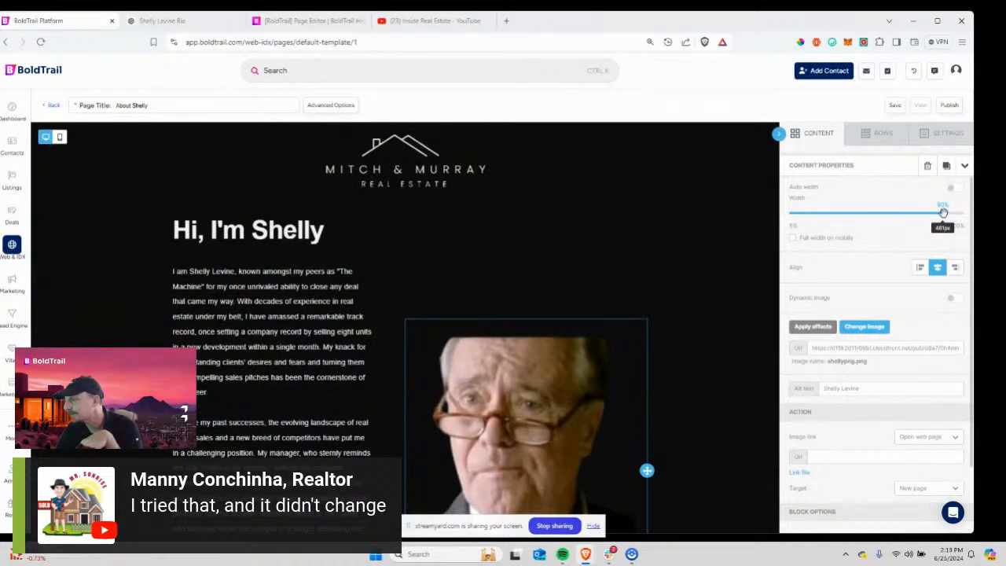
scroll(878, 322, down, 1)
scroll(878, 322, up, 1)
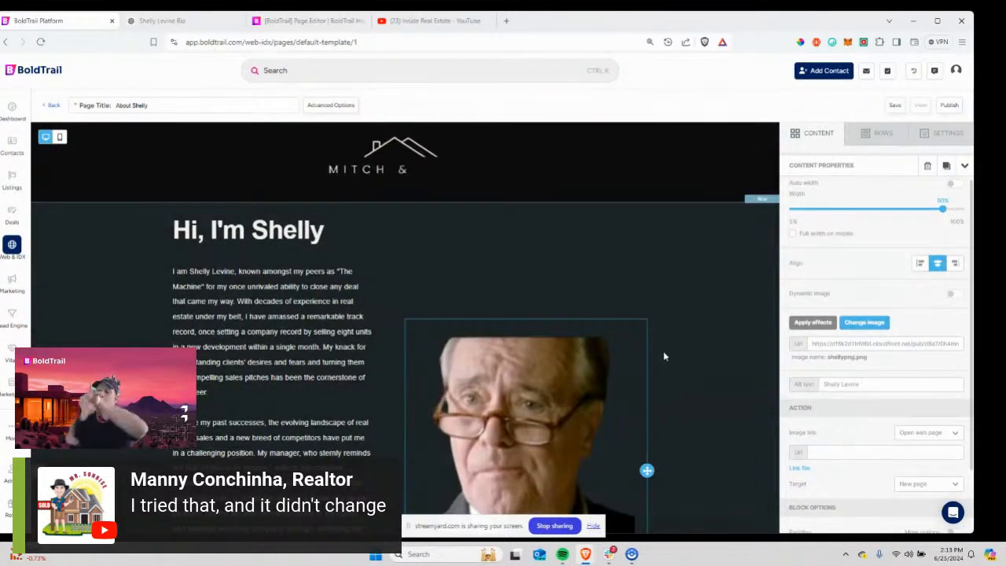
scroll(856, 328, down, 2)
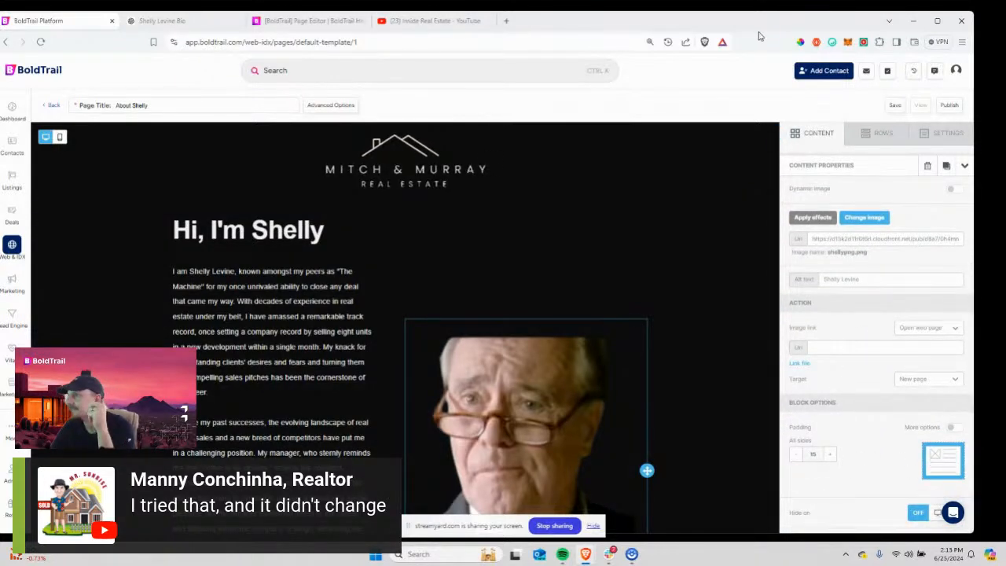
mouse_move(752, 25)
mouse_down()
mouse_move(730, 10)
mouse_move(751, 20)
mouse_up()
scroll(908, 369, down, 1)
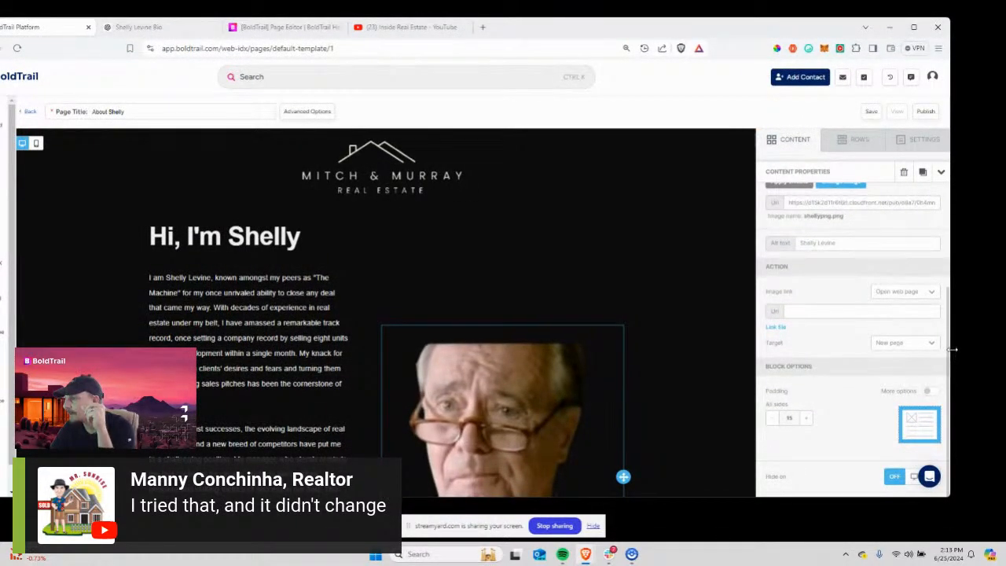
drag(956, 357, 982, 351)
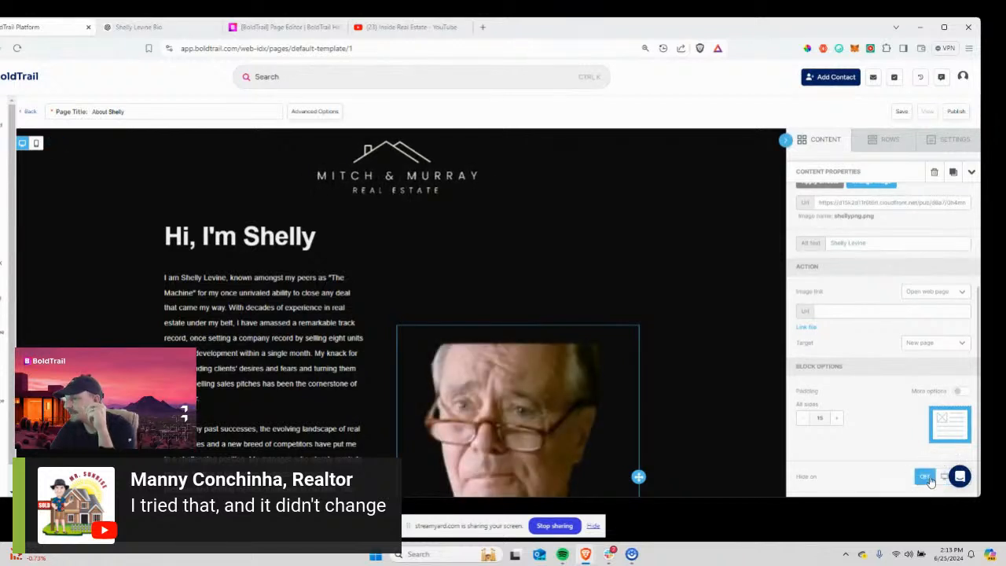
click(942, 480)
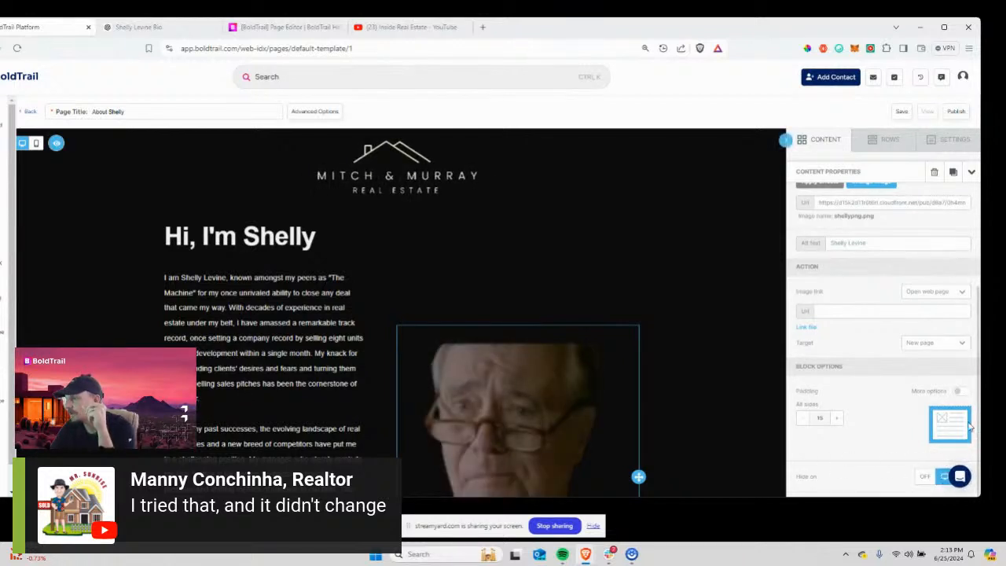
drag(983, 384, 908, 384)
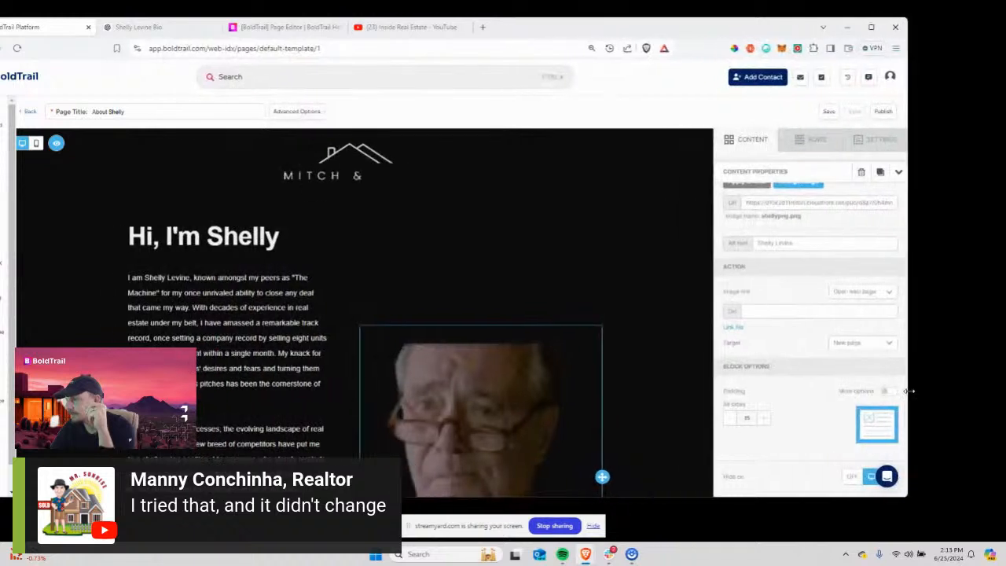
click(850, 479)
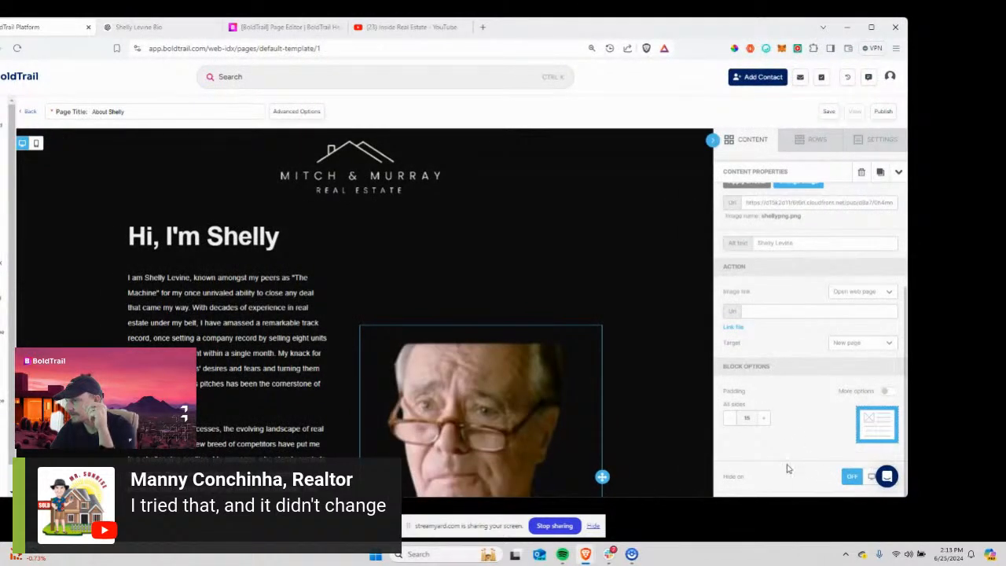
click(867, 479)
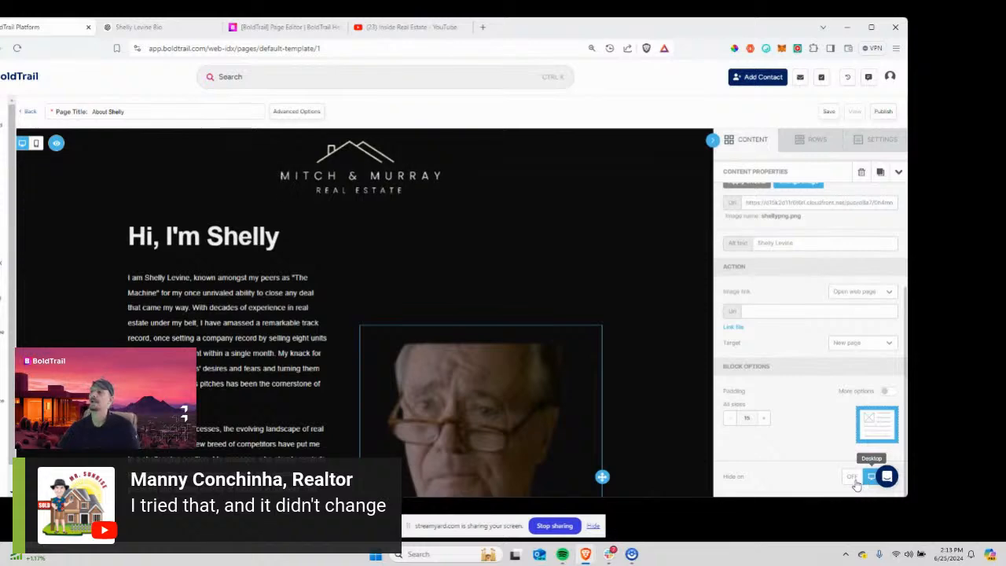
click(853, 479)
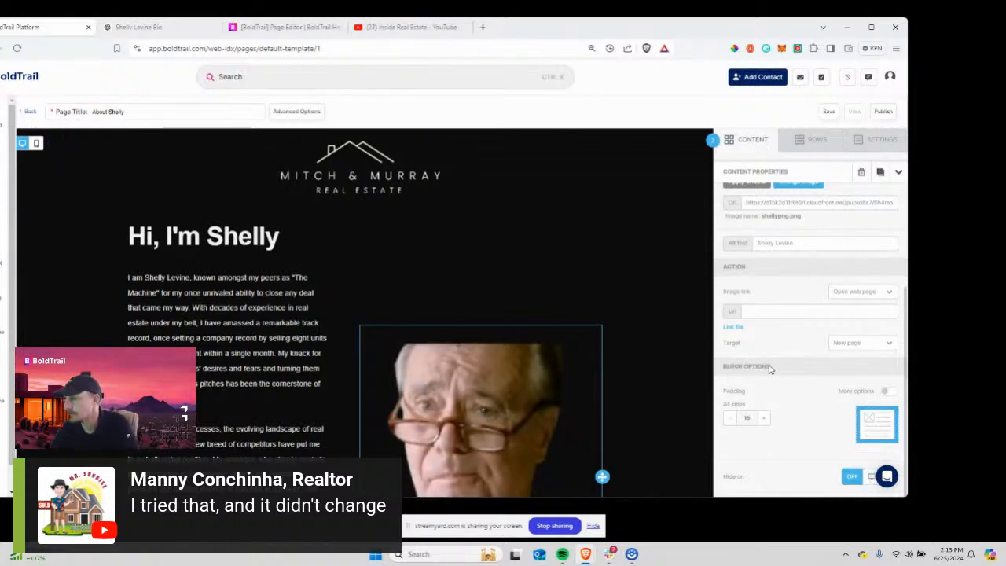
scroll(769, 370, up, 2)
scroll(615, 314, down, 3)
scroll(615, 296, up, 2)
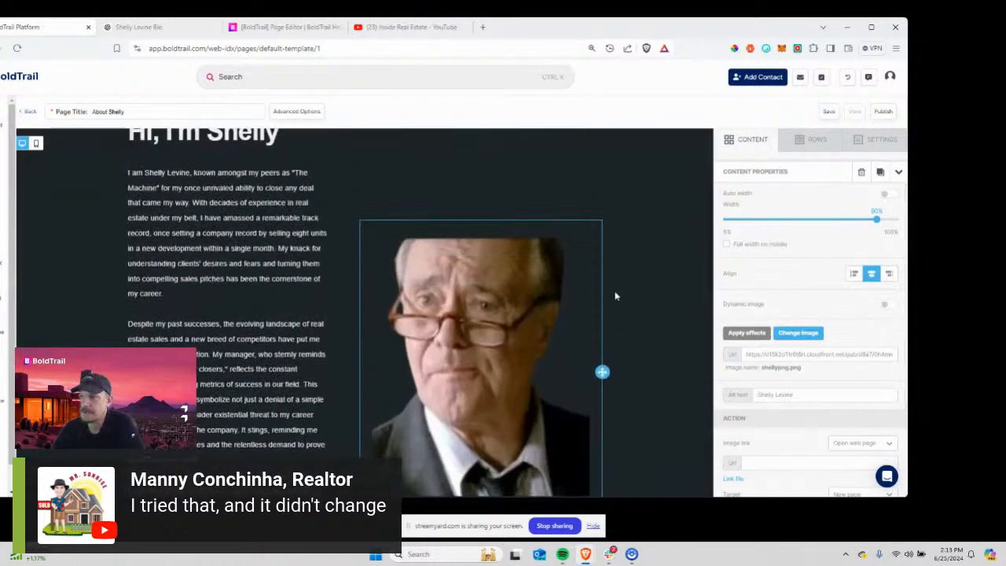
scroll(615, 296, down, 3)
scroll(616, 296, up, 2)
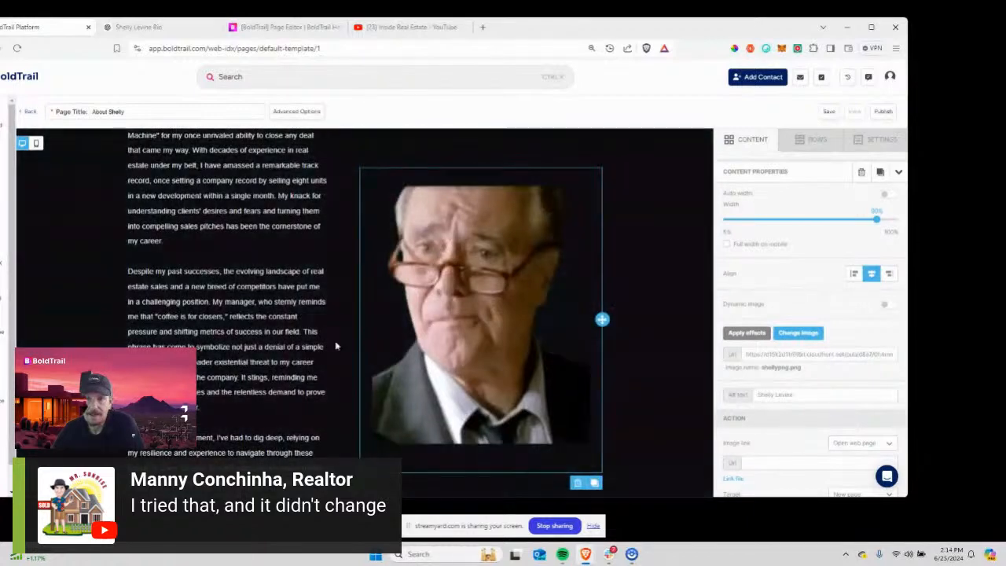
scroll(481, 321, up, 3)
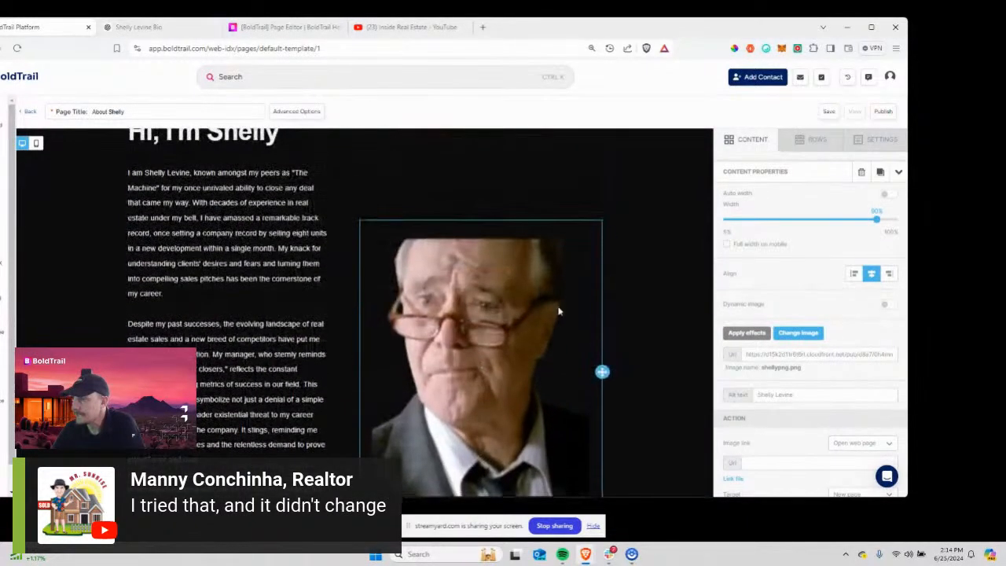
scroll(200, 274, down, 4)
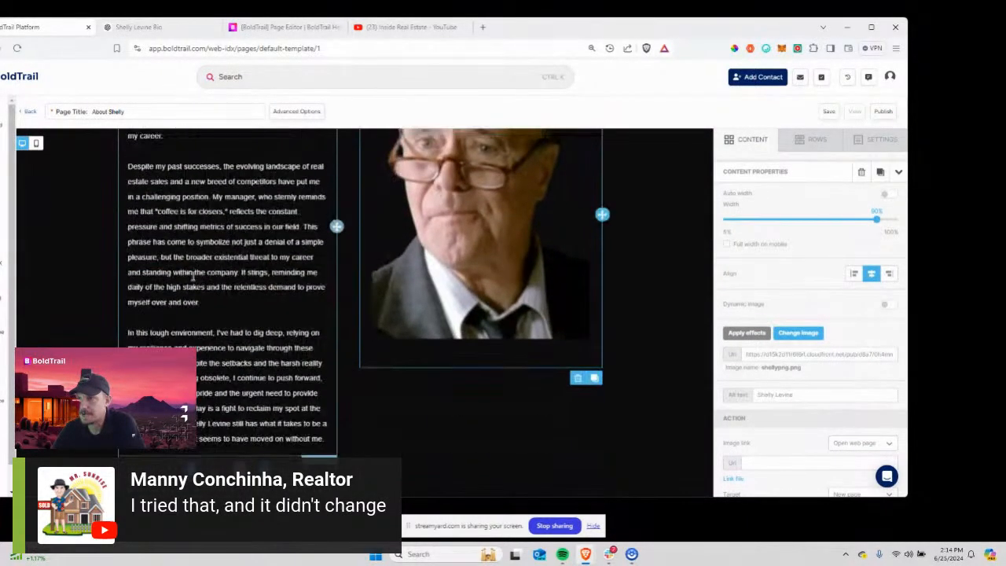
scroll(193, 277, down, 2)
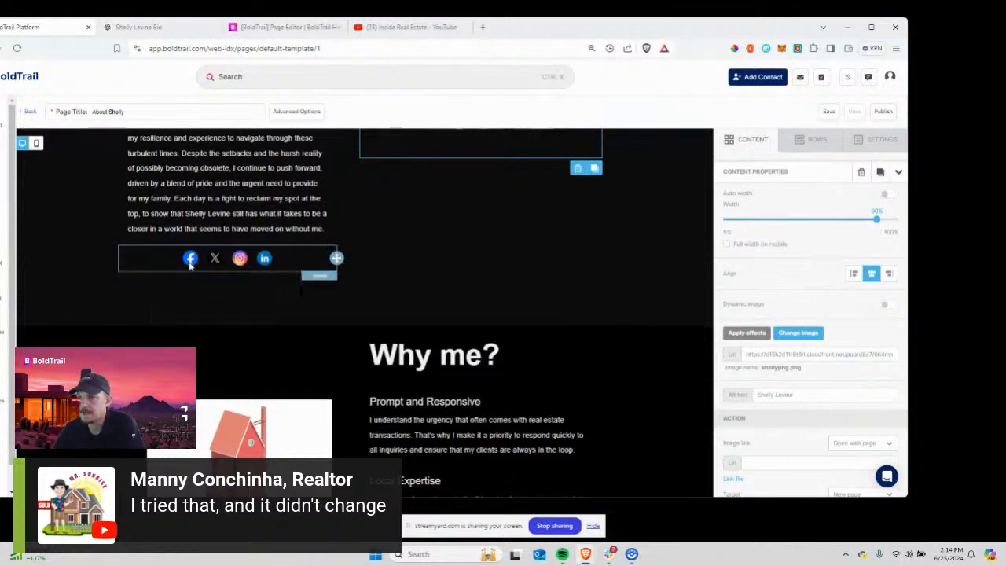
Select the social icons row, removing an accidentally added duplicate social icons block.
click(224, 265)
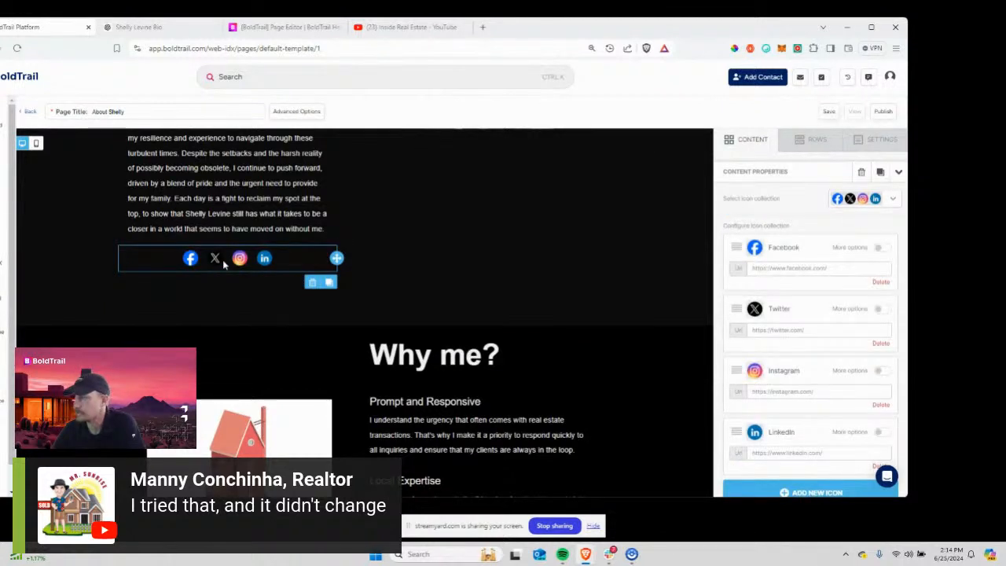
click(183, 301)
click(190, 261)
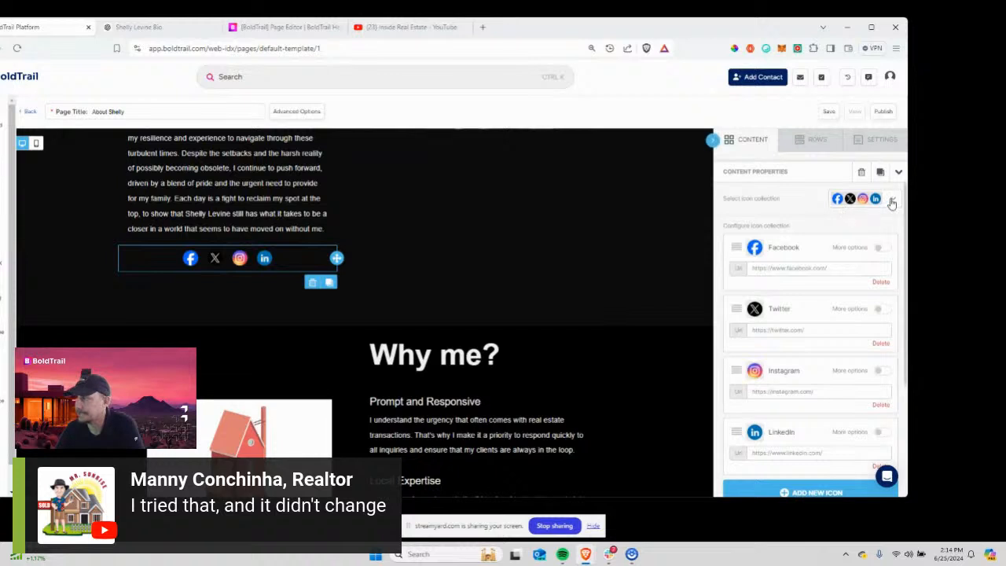
click(759, 135)
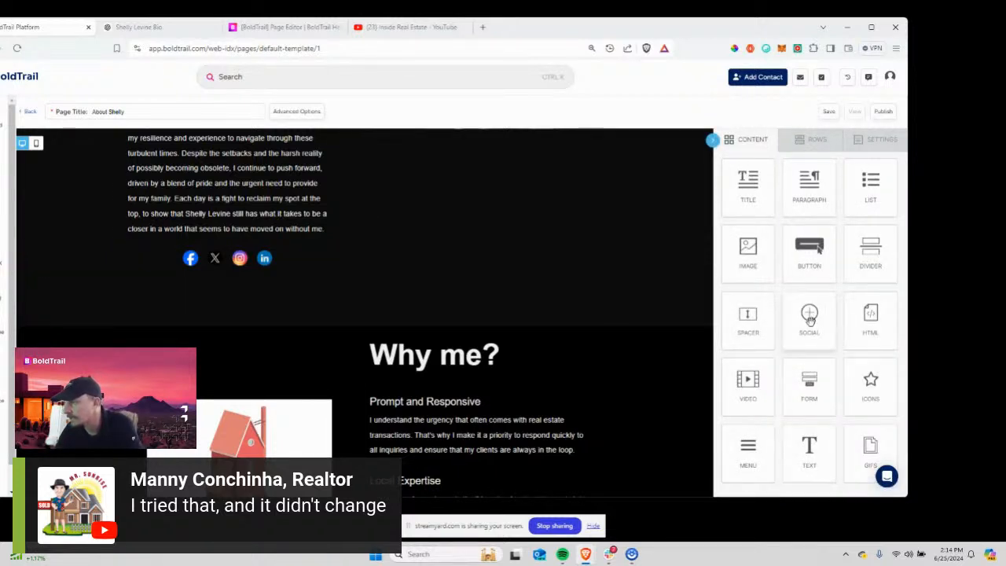
drag(810, 321, 220, 266)
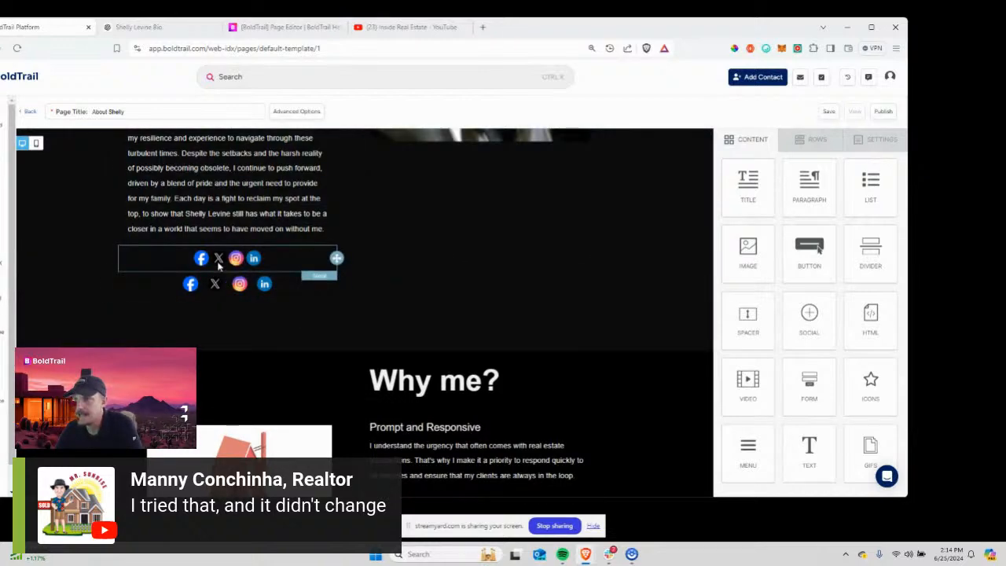
click(312, 283)
scroll(309, 286, up, 7)
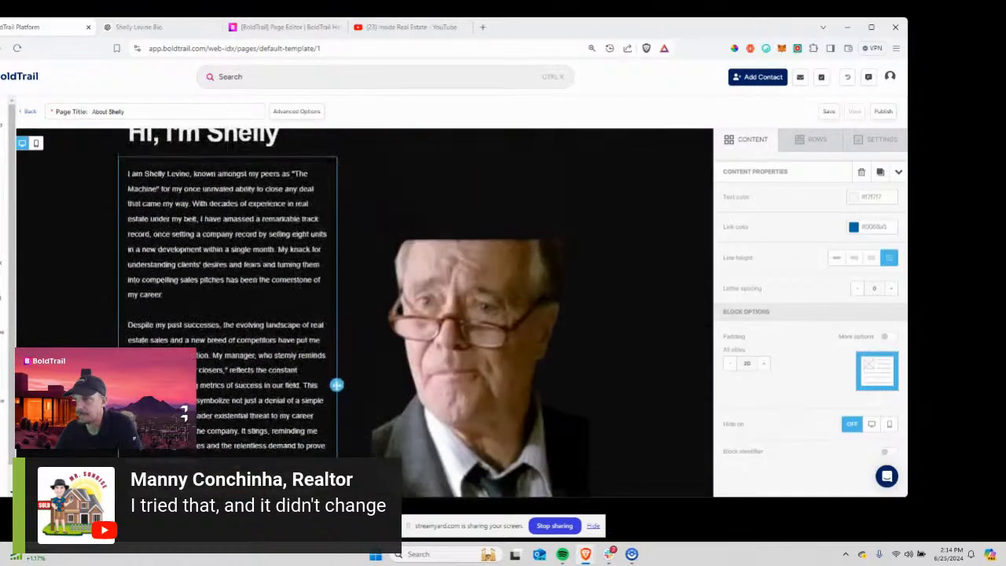
scroll(267, 395, down, 8)
Delete the Twitter icon, leaving Facebook, Instagram and LinkedIn.
click(228, 209)
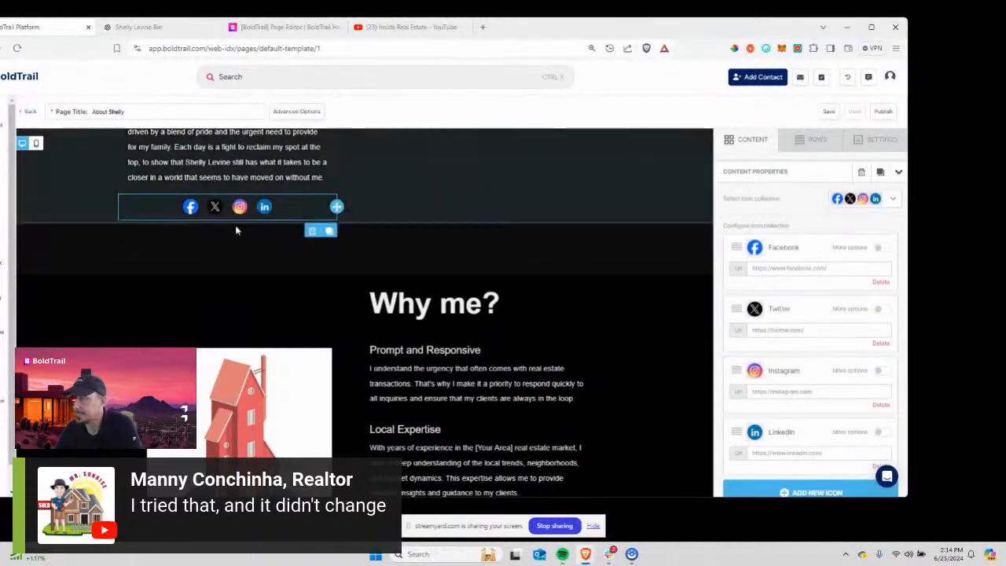
click(773, 268)
scroll(777, 290, down, 4)
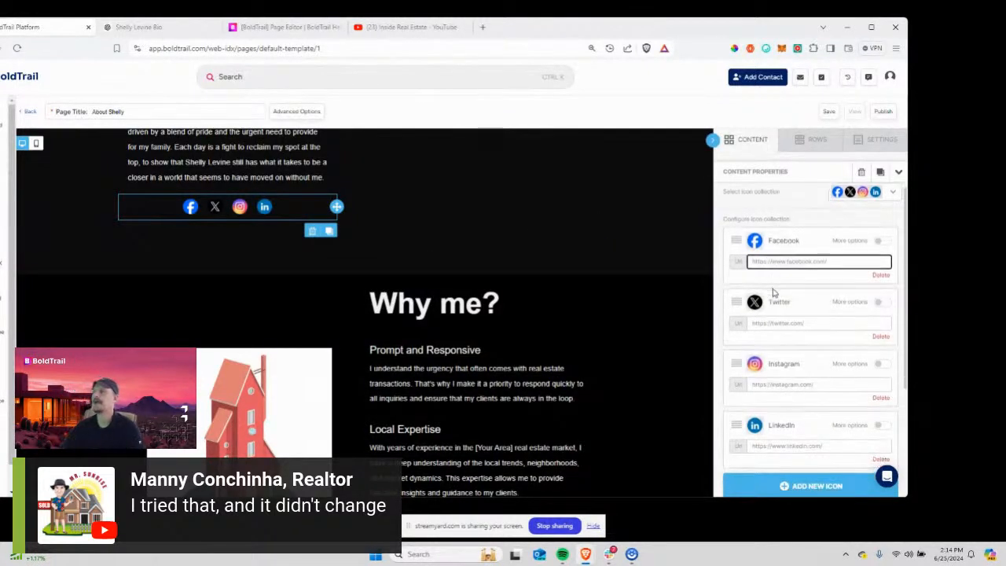
scroll(776, 295, up, 4)
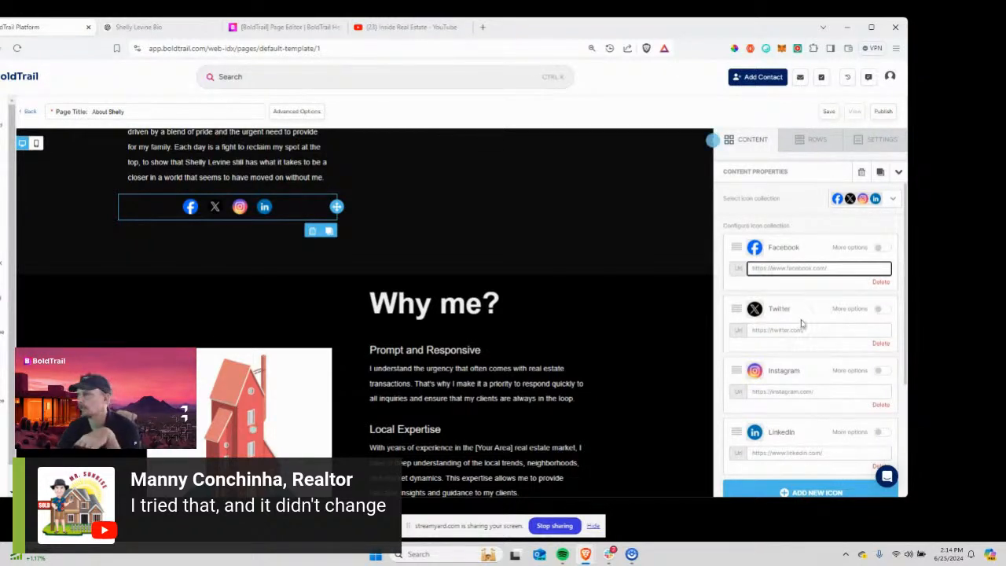
scroll(802, 320, down, 4)
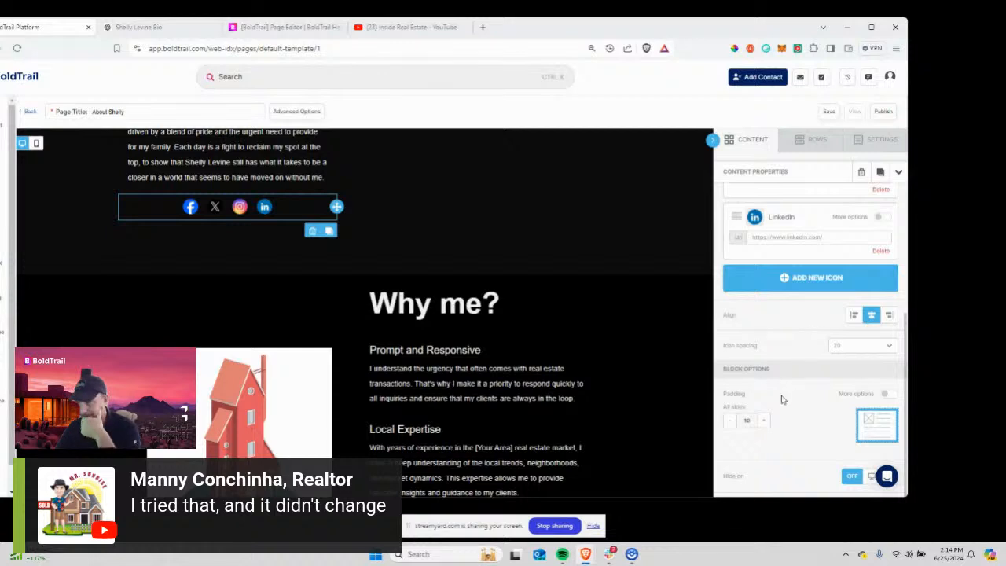
scroll(831, 290, up, 4)
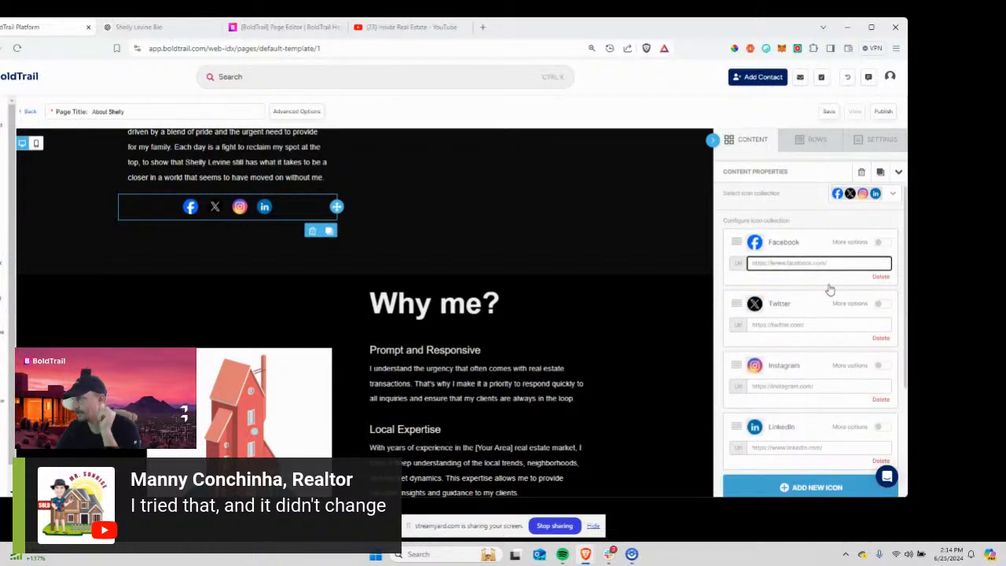
scroll(830, 289, down, 1)
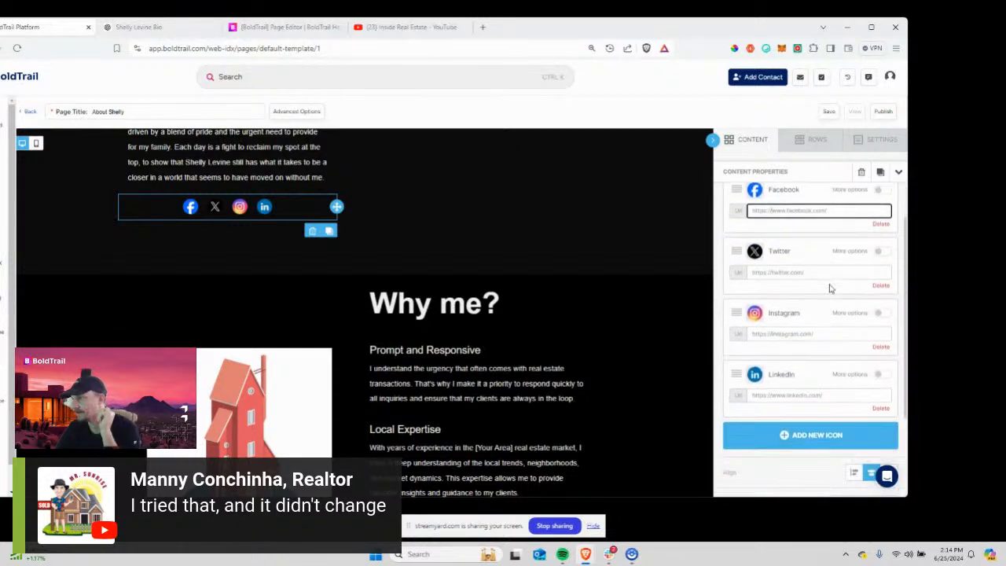
click(880, 287)
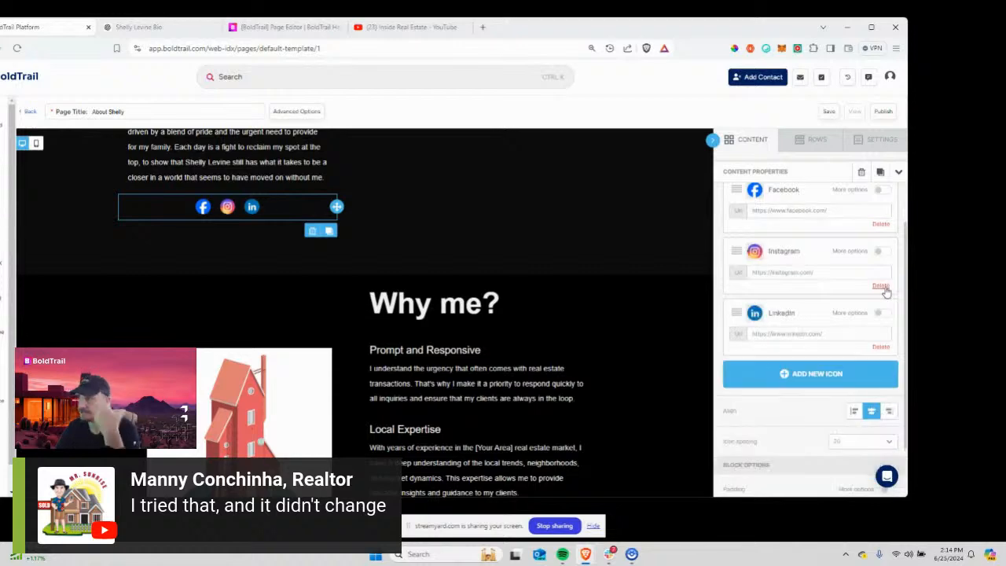
Move down to the Why me? section and select the house illustration to edit it.
scroll(388, 202, up, 5)
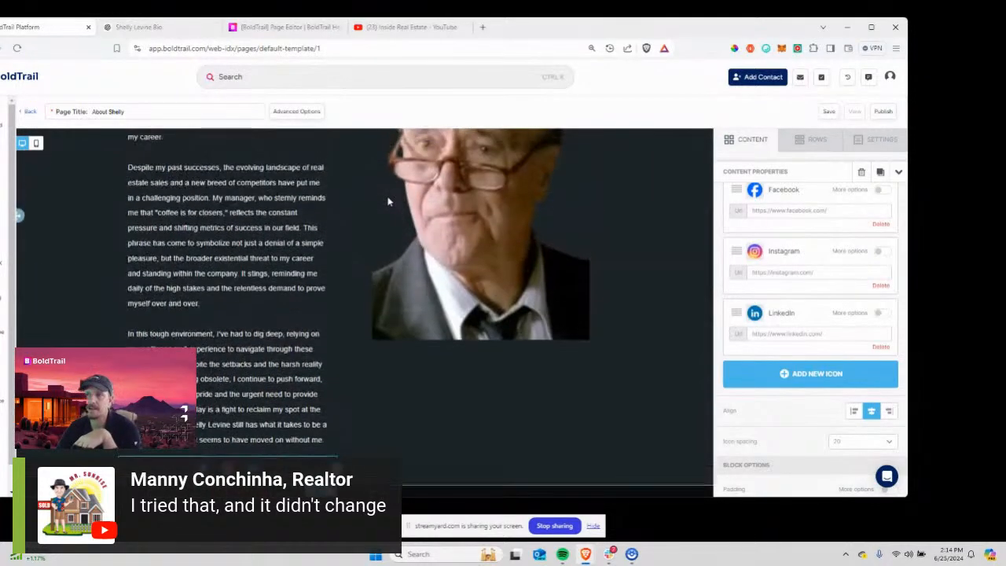
scroll(388, 201, down, 4)
scroll(387, 200, up, 3)
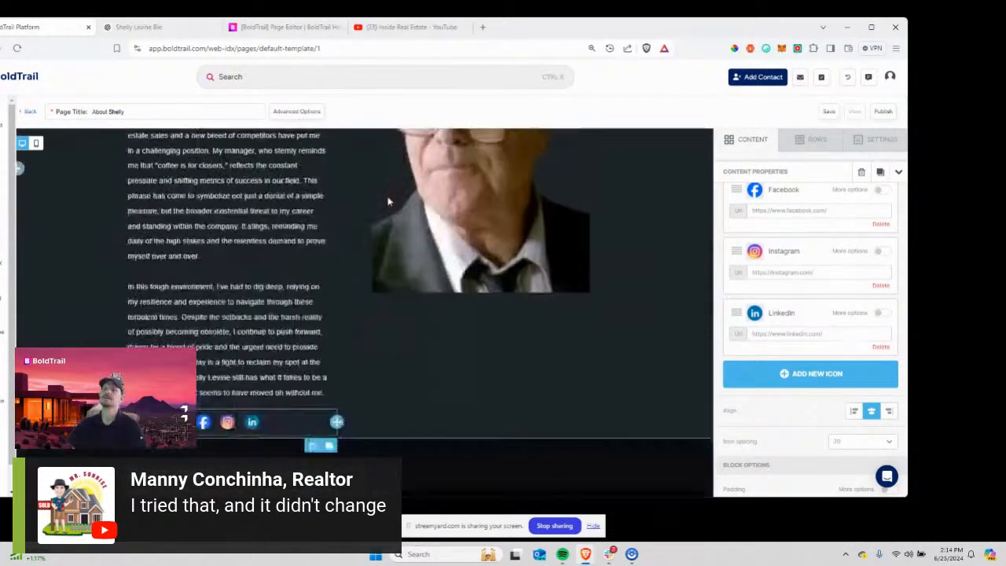
scroll(363, 210, down, 2)
scroll(364, 213, up, 6)
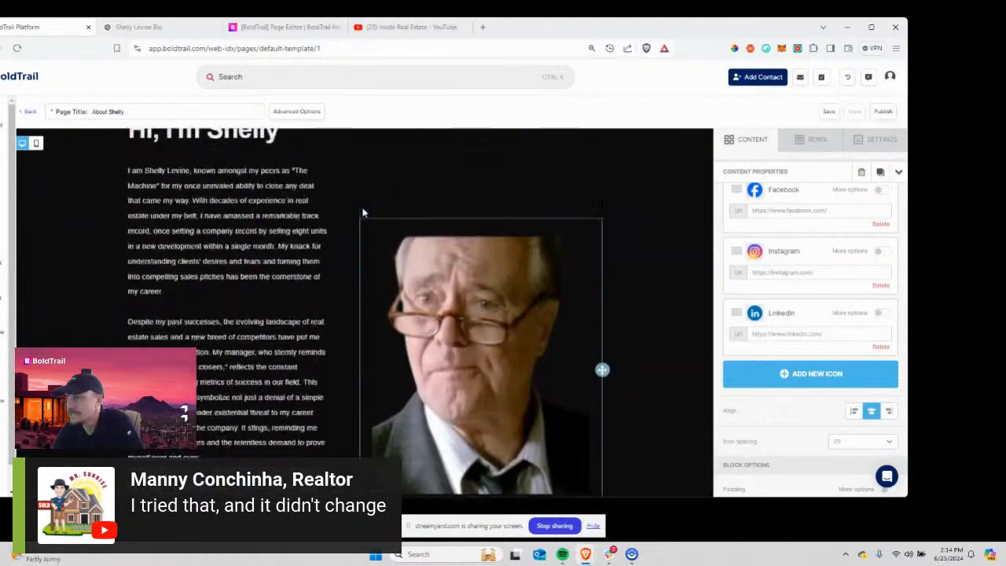
scroll(367, 214, down, 4)
scroll(367, 214, down, 5)
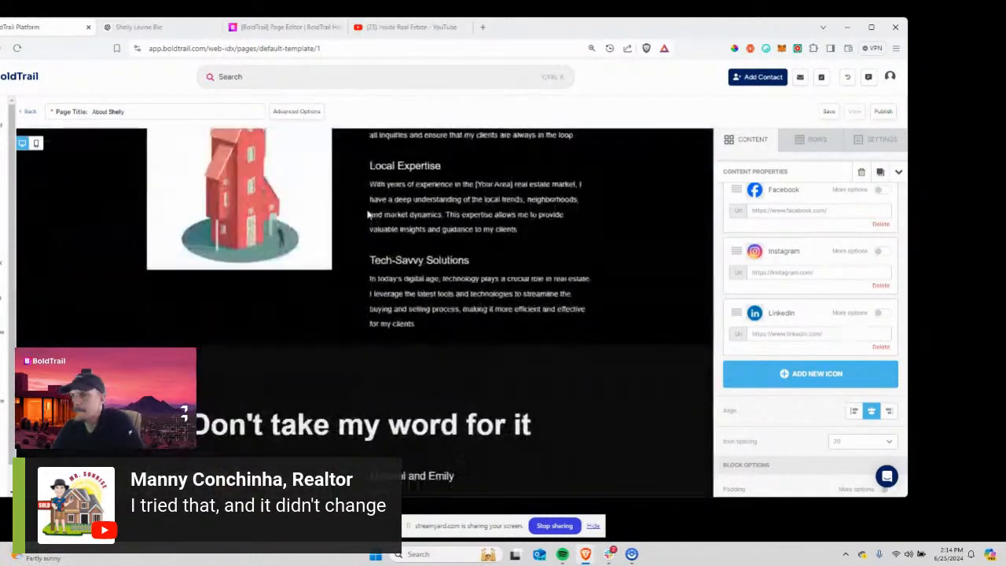
scroll(369, 213, up, 8)
scroll(265, 170, down, 4)
scroll(265, 170, down, 6)
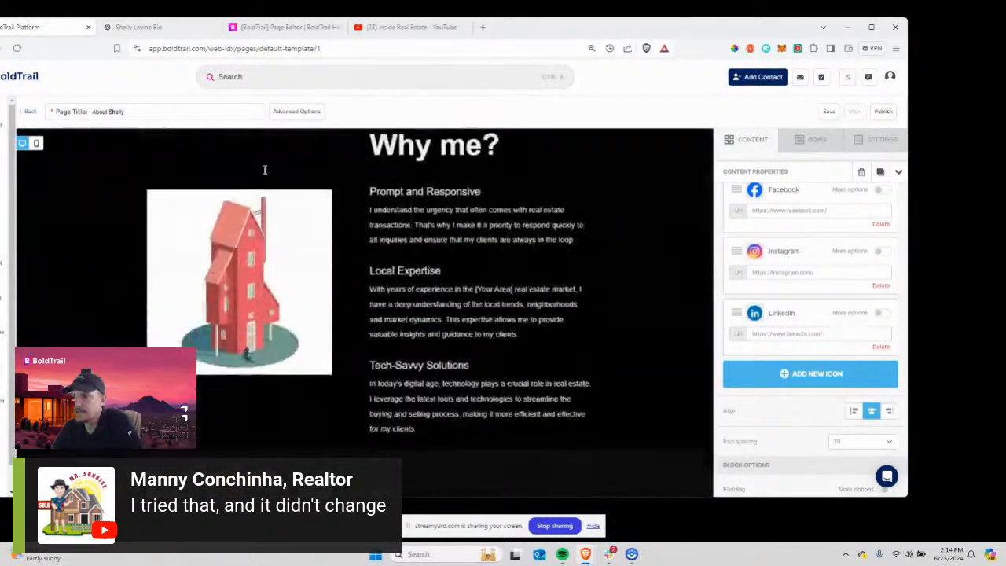
scroll(199, 211, up, 3)
scroll(382, 291, down, 3)
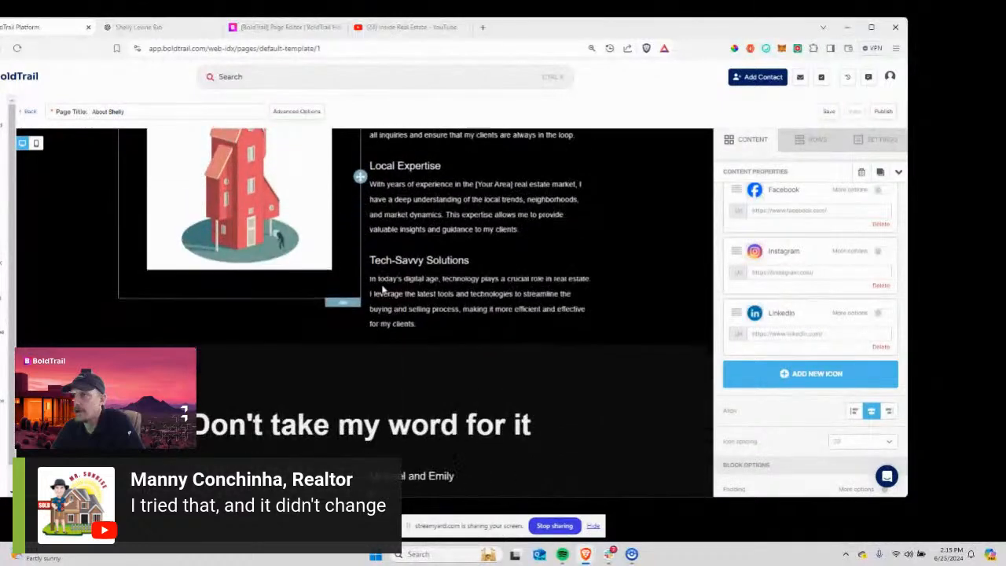
scroll(337, 295, up, 5)
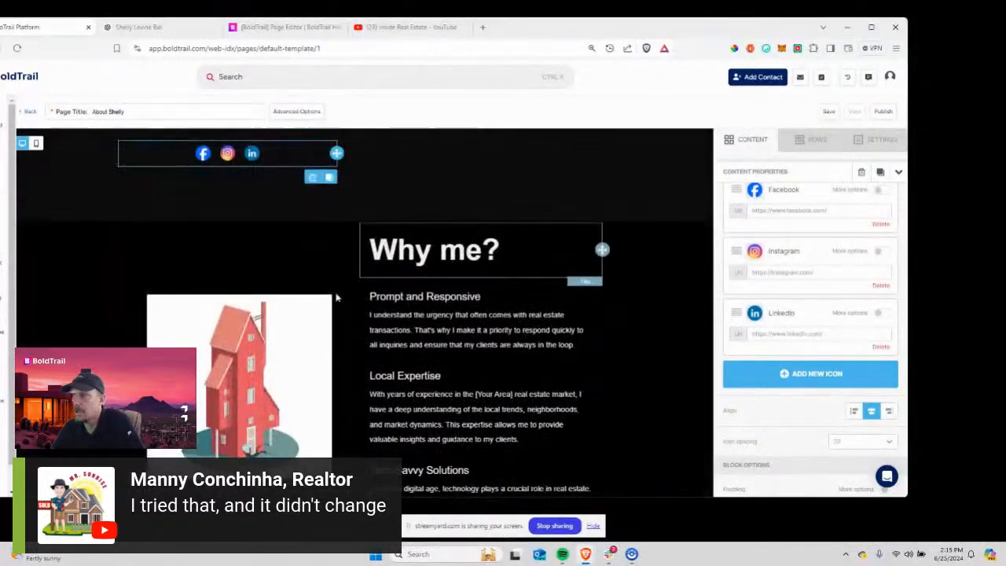
click(266, 375)
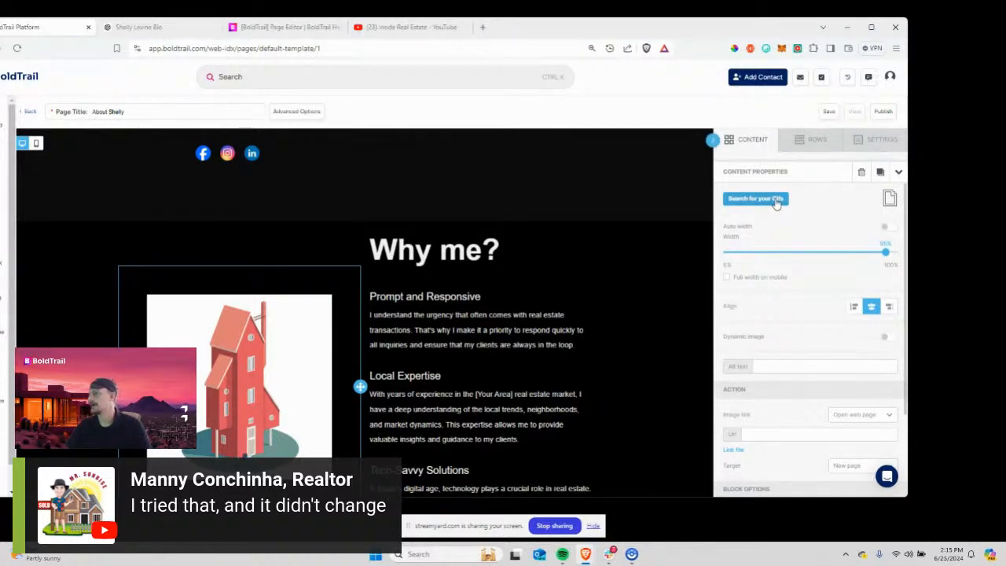
Search GIPHY for 'glengarry', then 'put that coffee down', and use that GIF as the image.
click(776, 202)
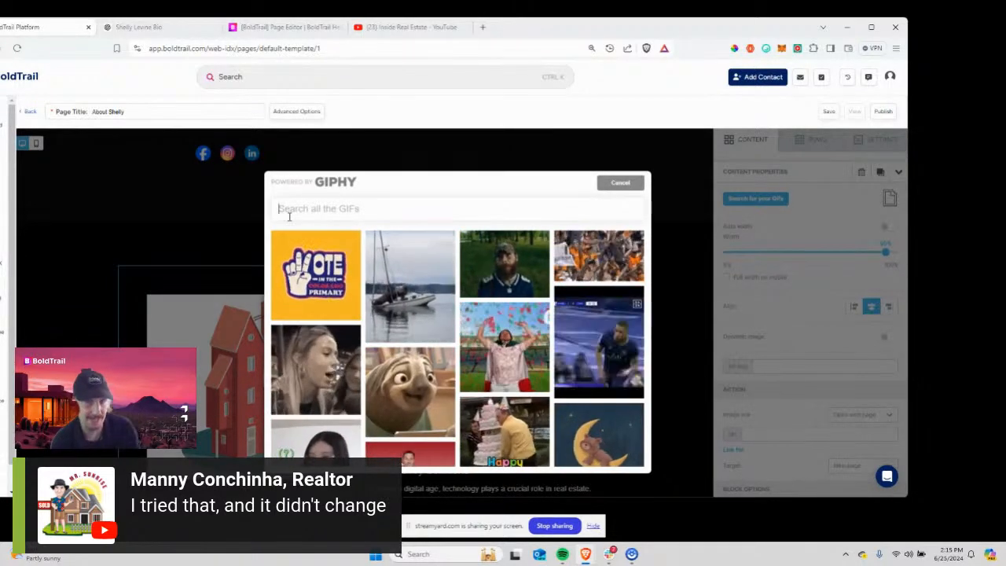
click(289, 216)
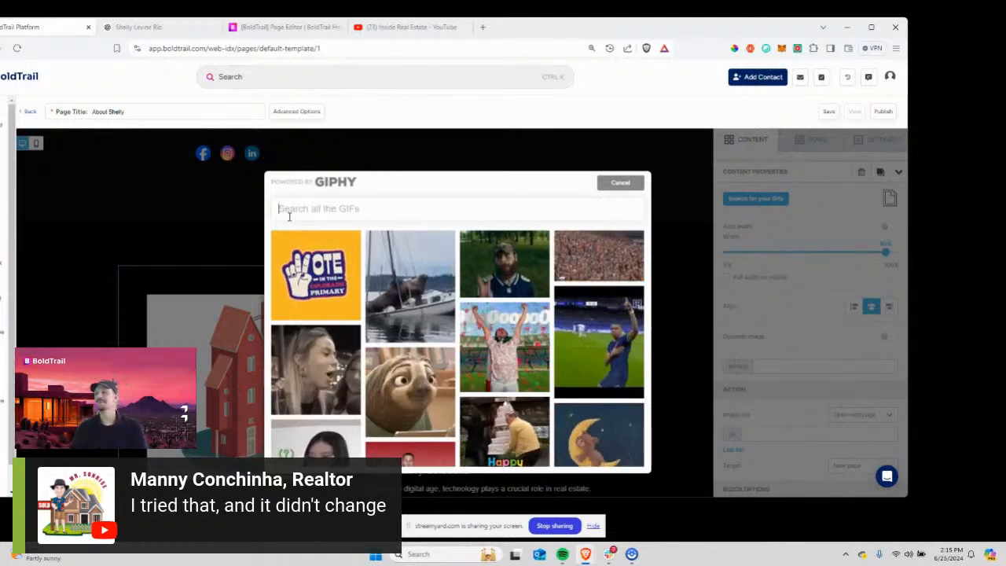
text(glengarry)
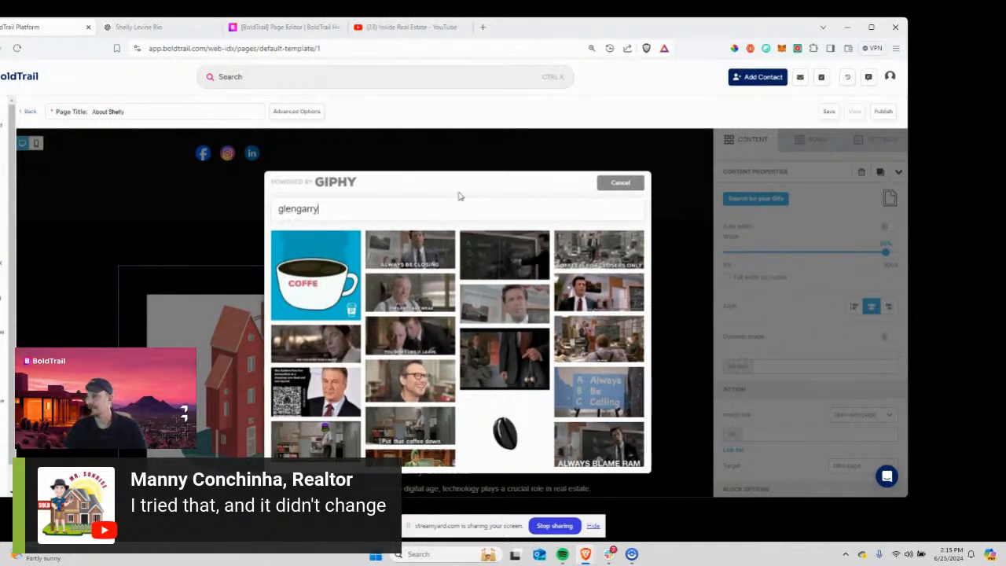
drag(322, 210, 276, 210)
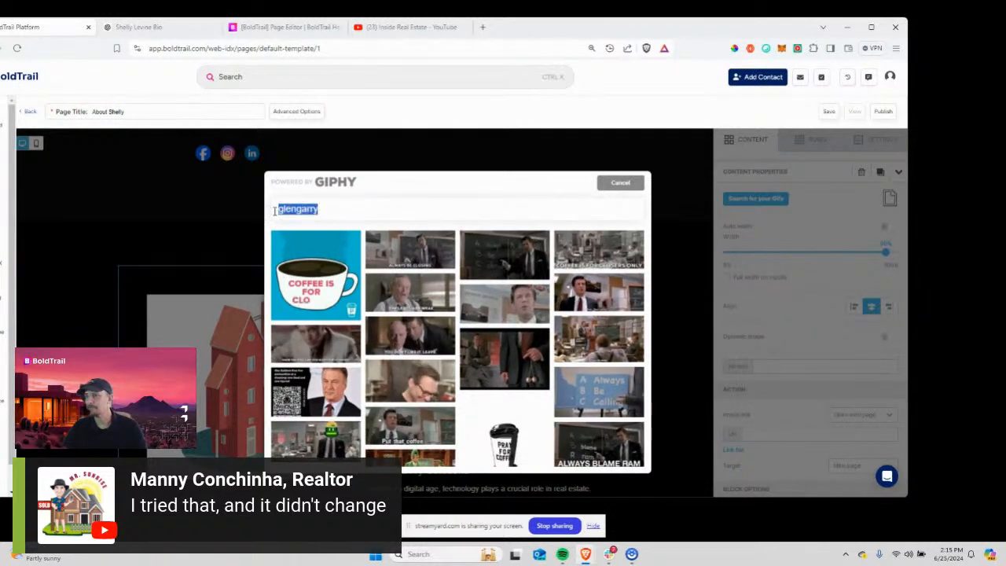
text(put that co)
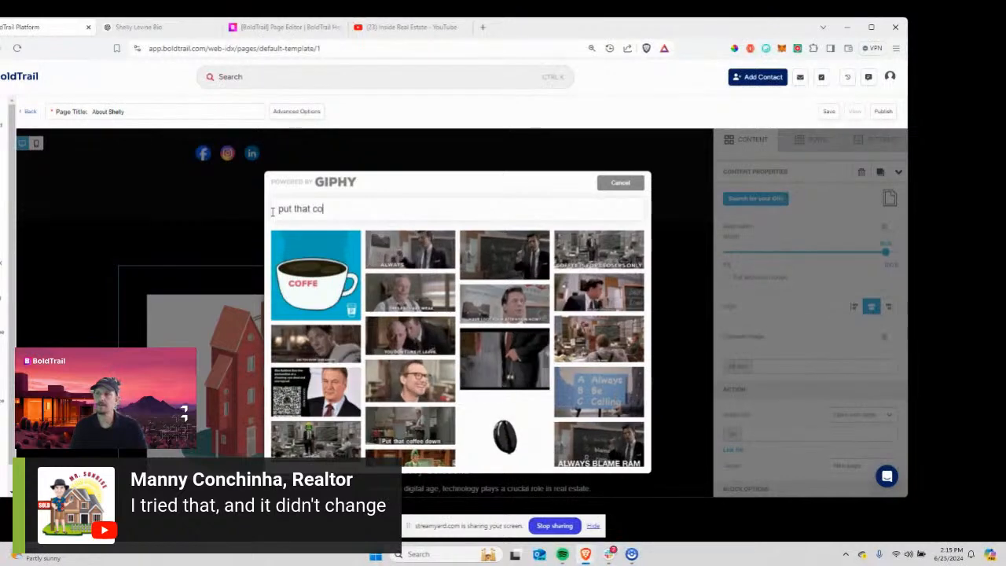
text(ffee dow)
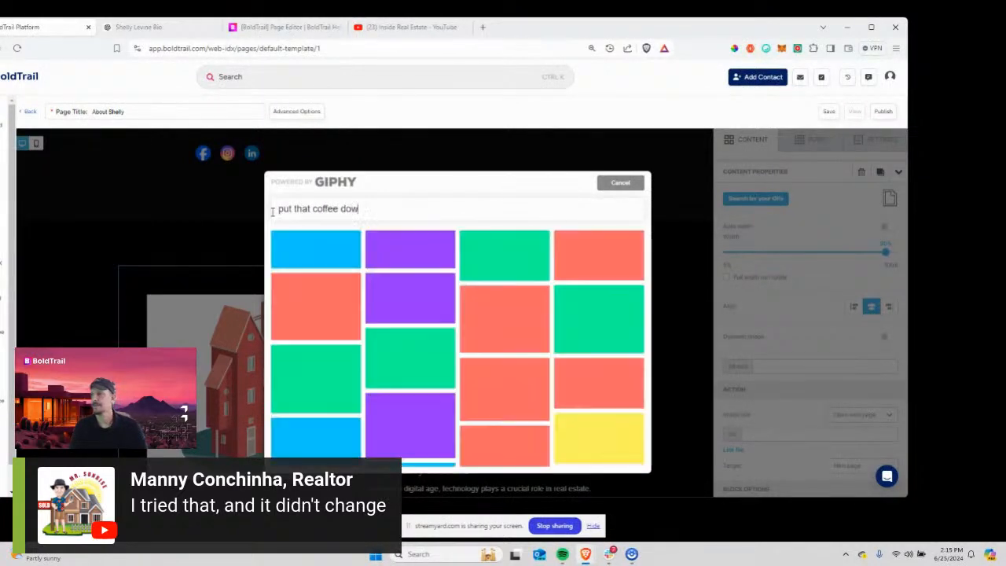
text(n)
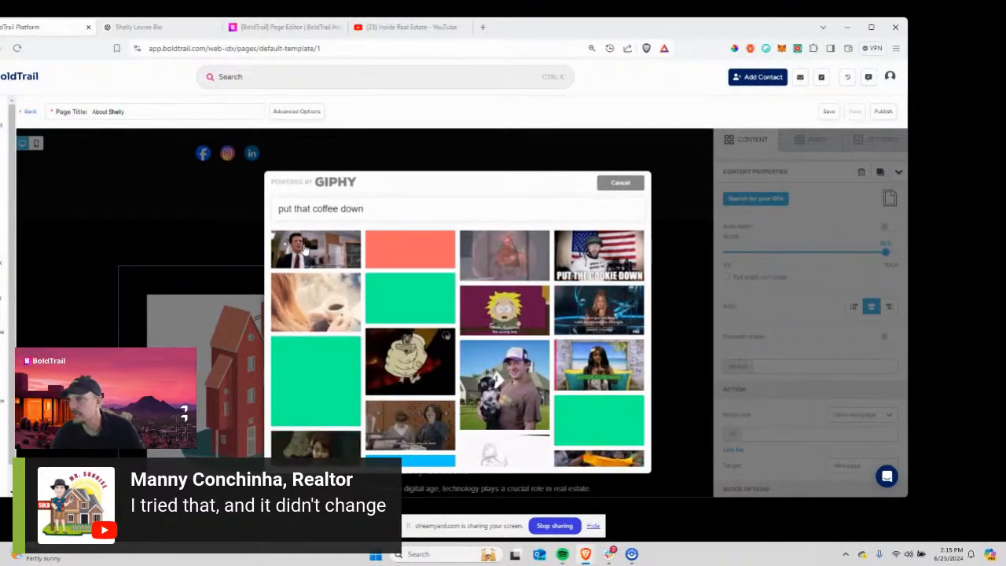
click(304, 250)
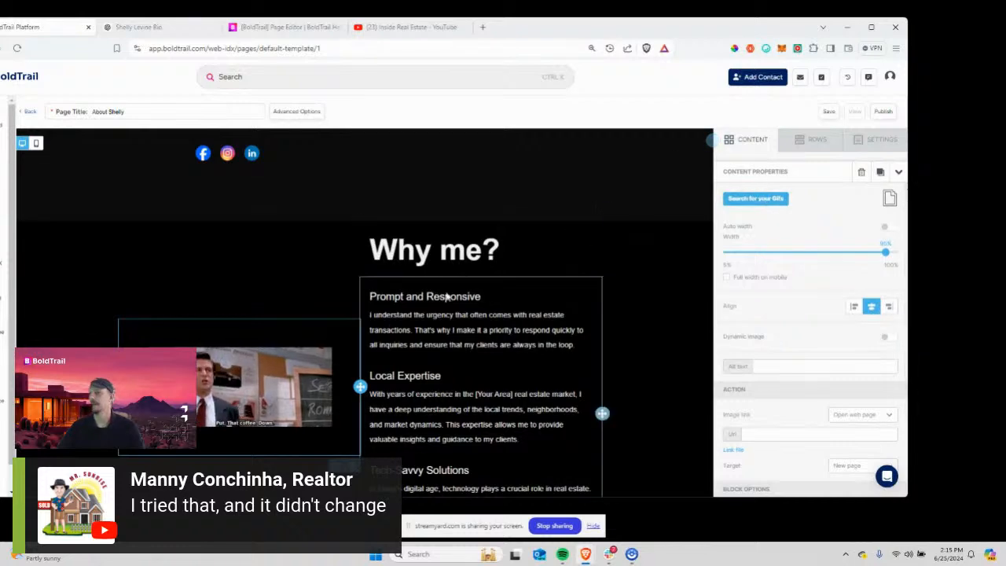
Retype the Why me? heading as 'He always tells me to put the coffee down.'.
scroll(290, 346, down, 2)
click(417, 194)
scroll(417, 193, up, 2)
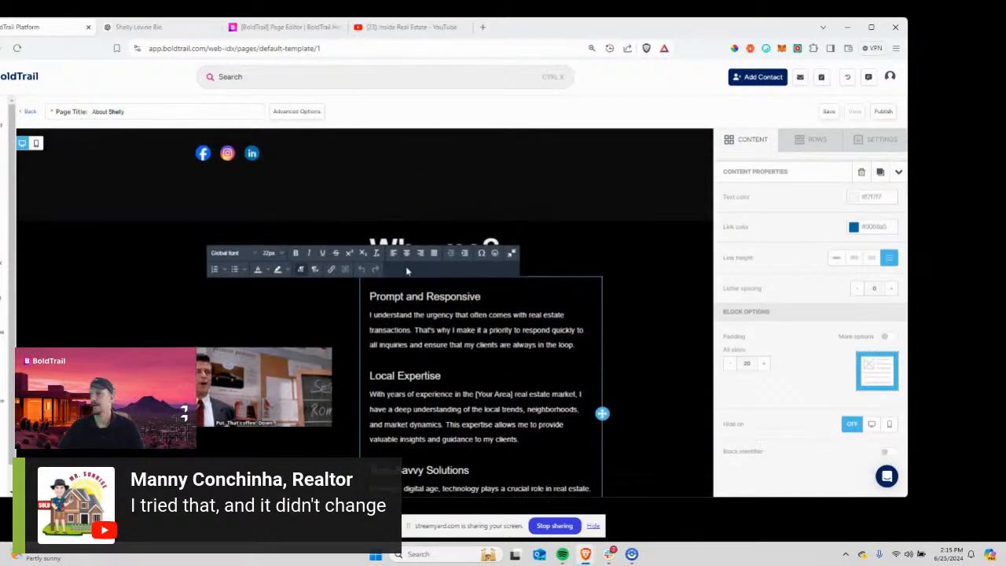
click(516, 241)
click(484, 250)
key(shift+Home)
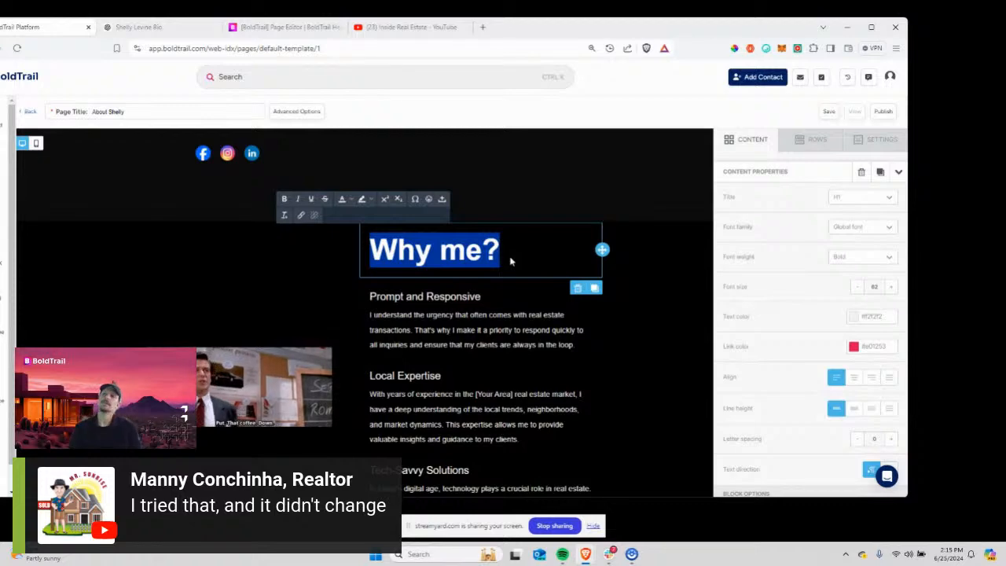
scroll(85, 167, up, 5)
scroll(86, 167, down, 8)
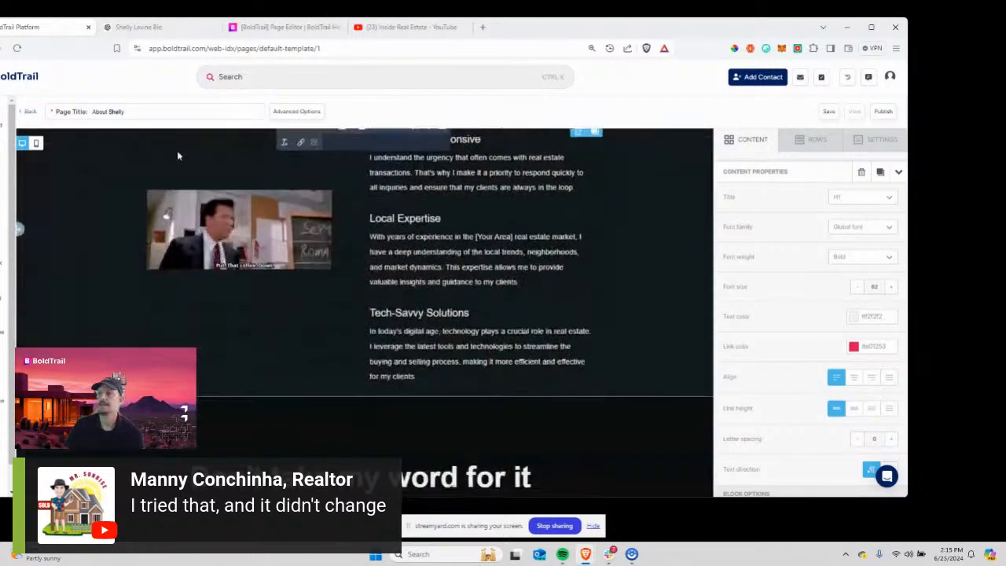
scroll(177, 150, up, 3)
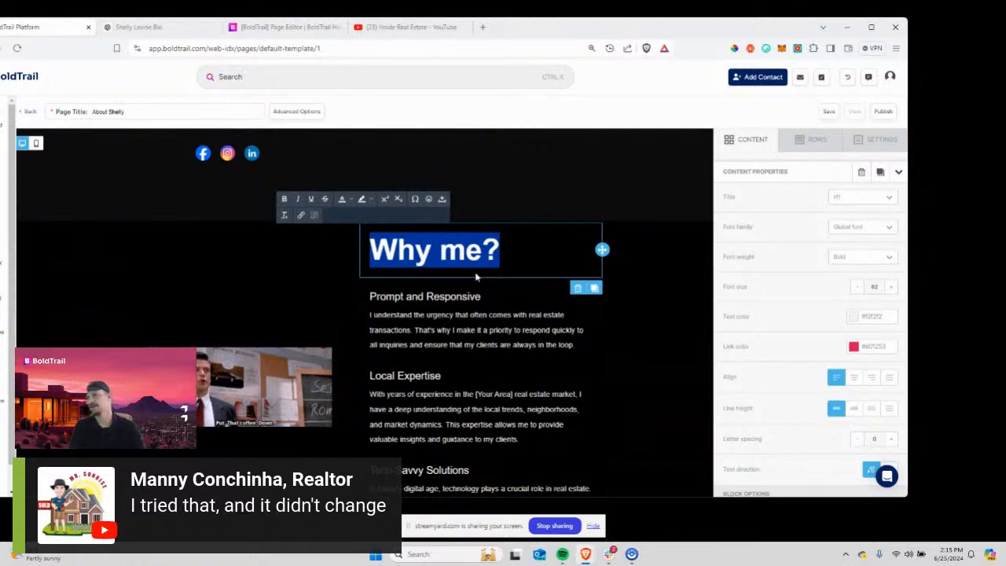
text(He always )
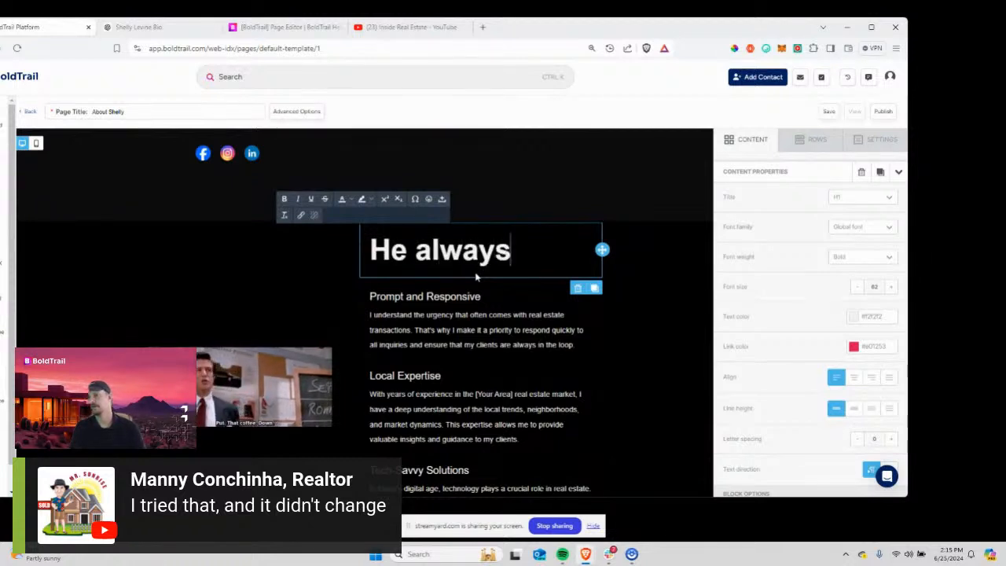
text(tells me to p)
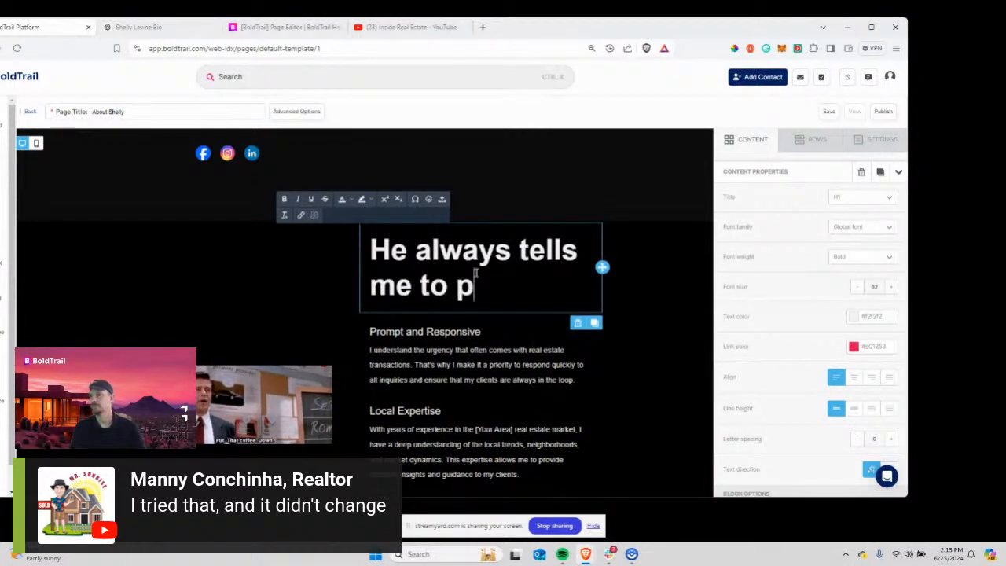
text(ut the off)
key(BackSpace)
key(BackSpace)
key(BackSpace)
text(co)
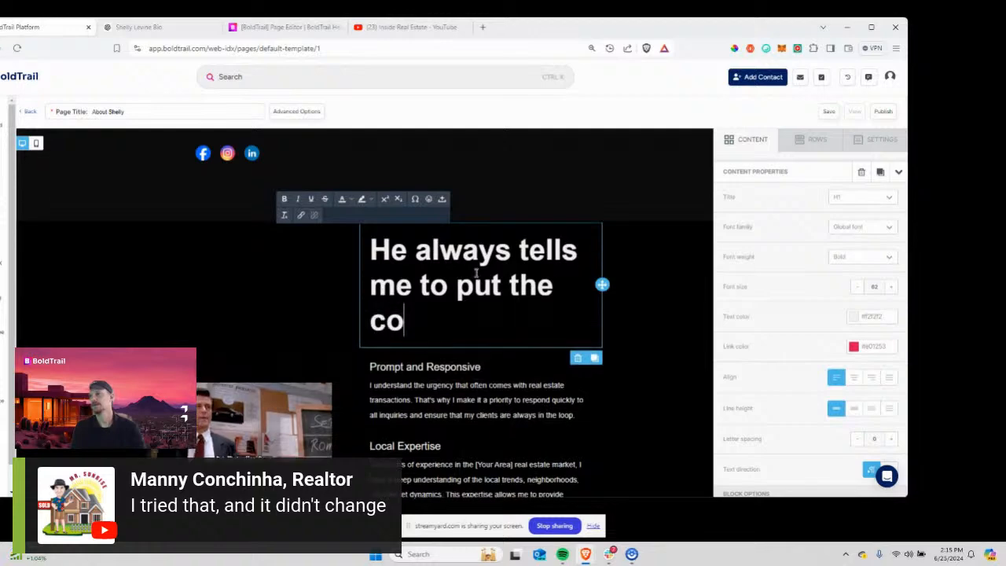
text(ffee down.)
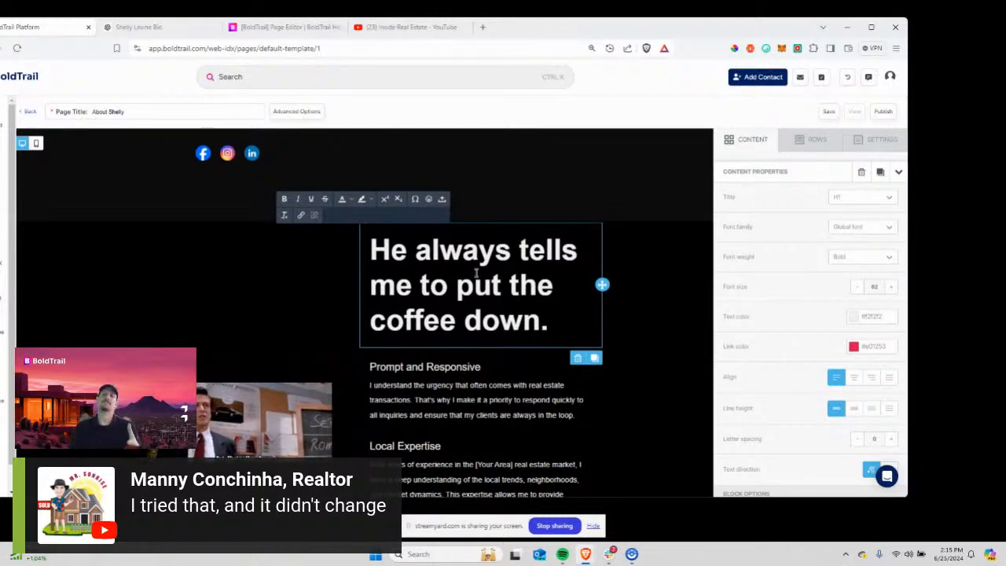
Delete the rewritten heading block from the section.
scroll(480, 286, down, 1)
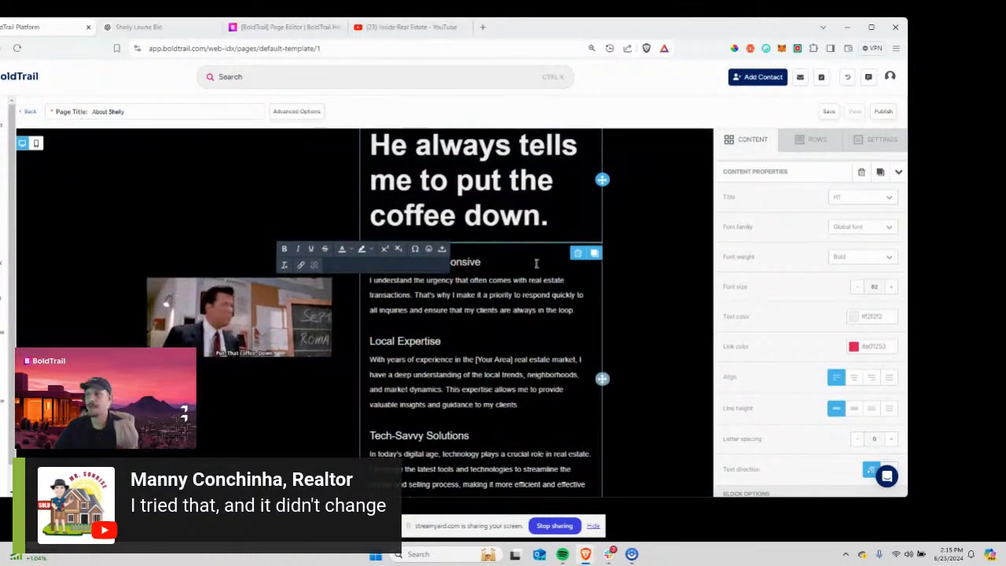
click(579, 255)
scroll(523, 238, up, 2)
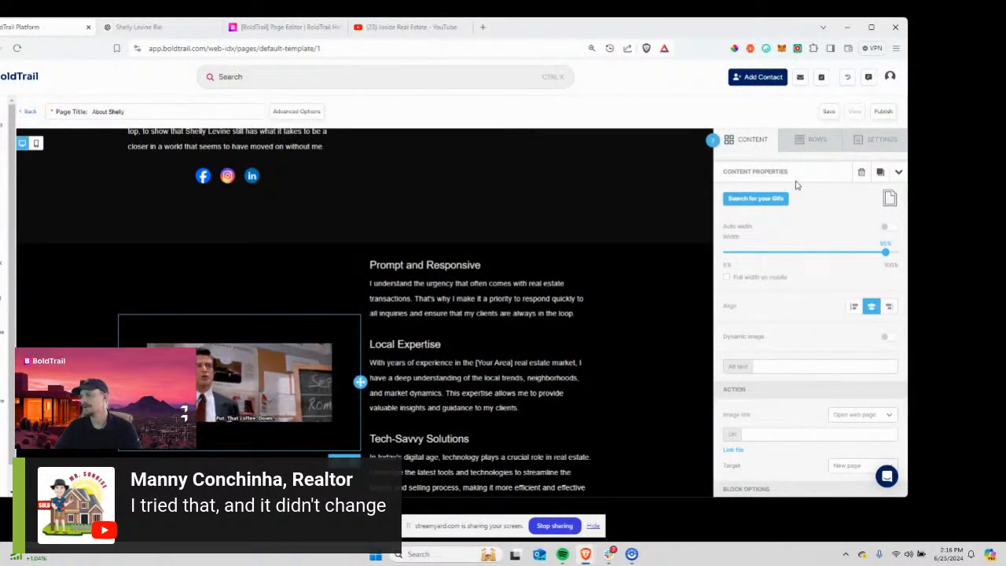
click(782, 203)
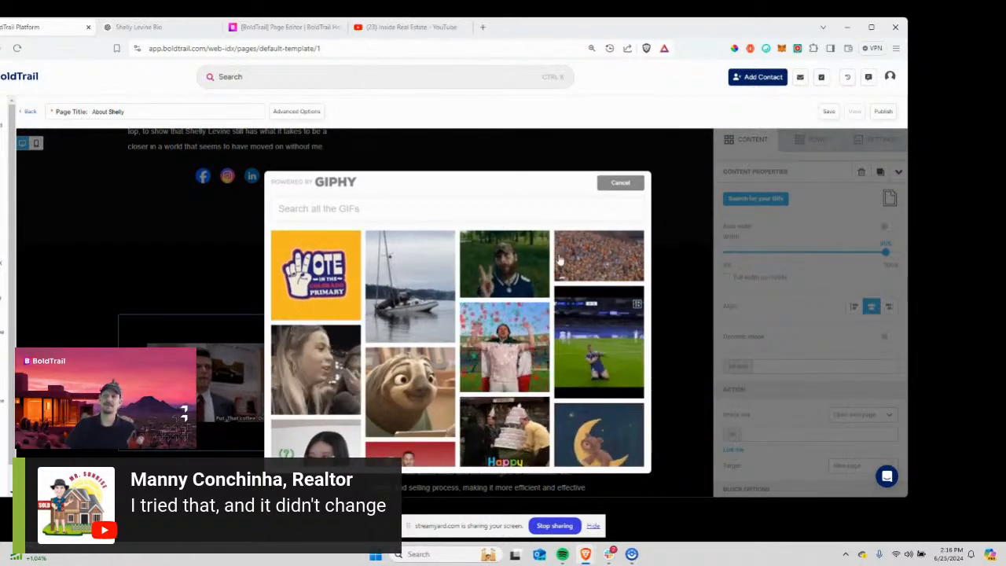
click(331, 214)
text(glen)
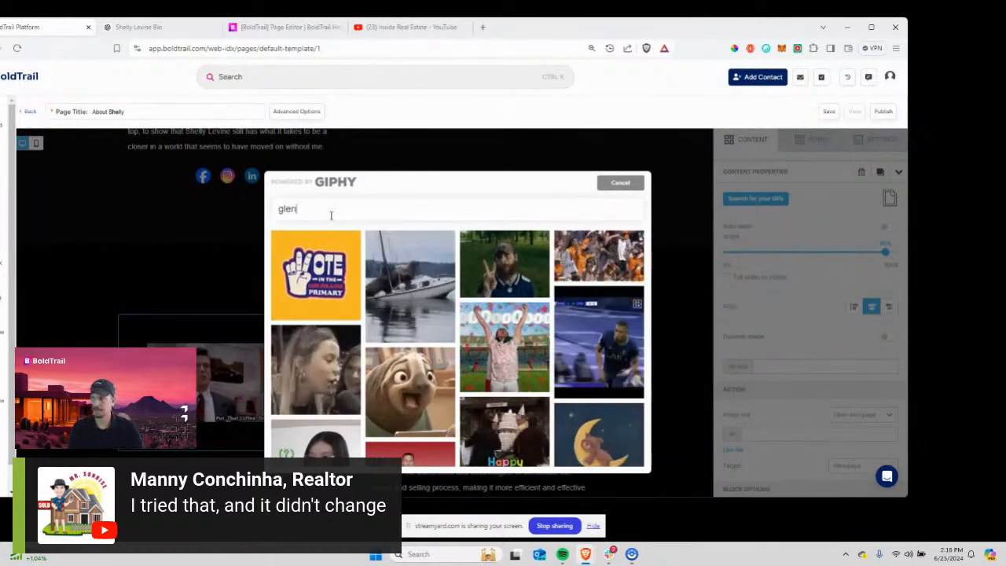
key(BackSpace)
key(BackSpace)
key(BackSpace)
key(BackSpace)
text(st)
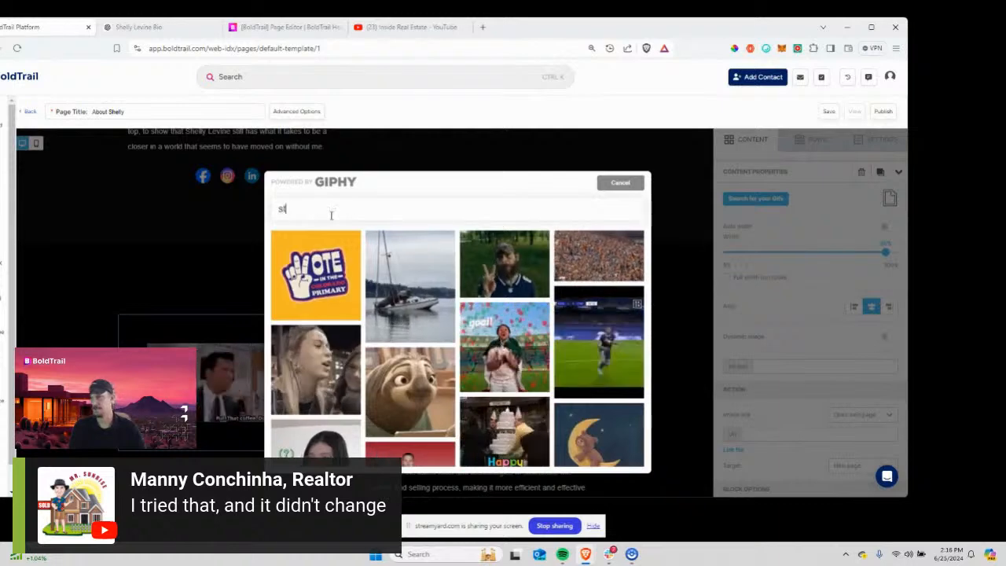
text( petersbrug fl)
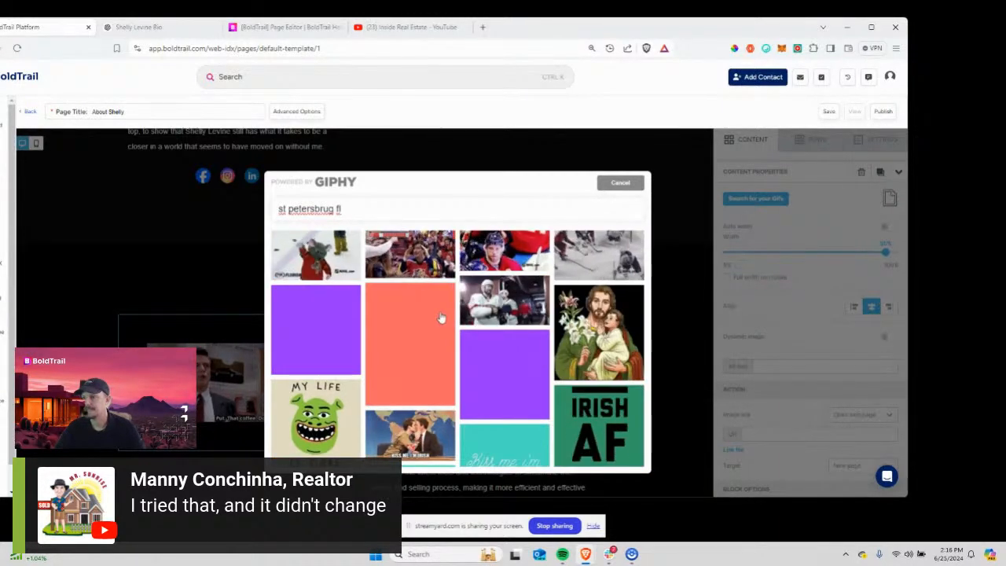
scroll(436, 318, down, 2)
scroll(441, 318, up, 3)
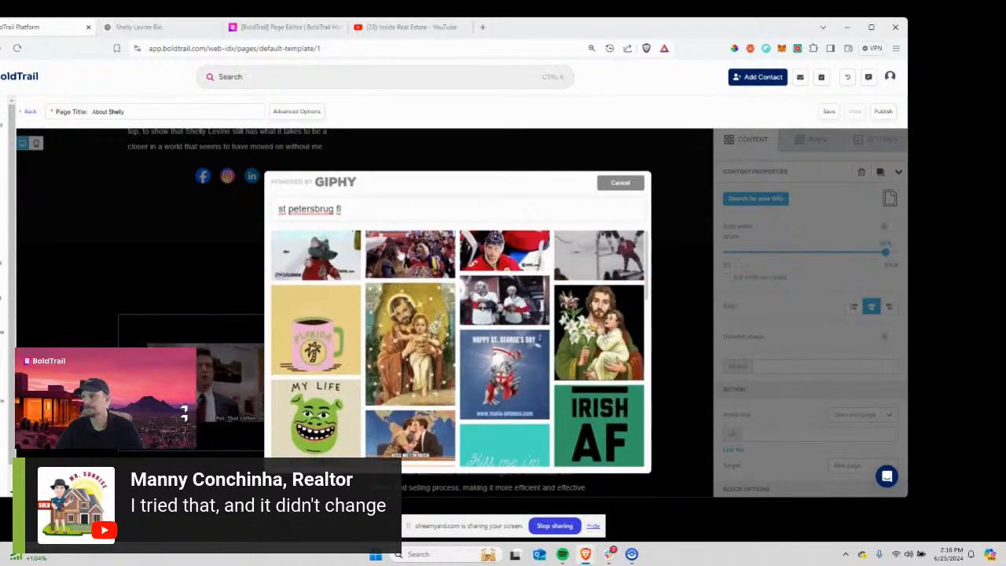
drag(347, 210, 257, 211)
text(st pete fl)
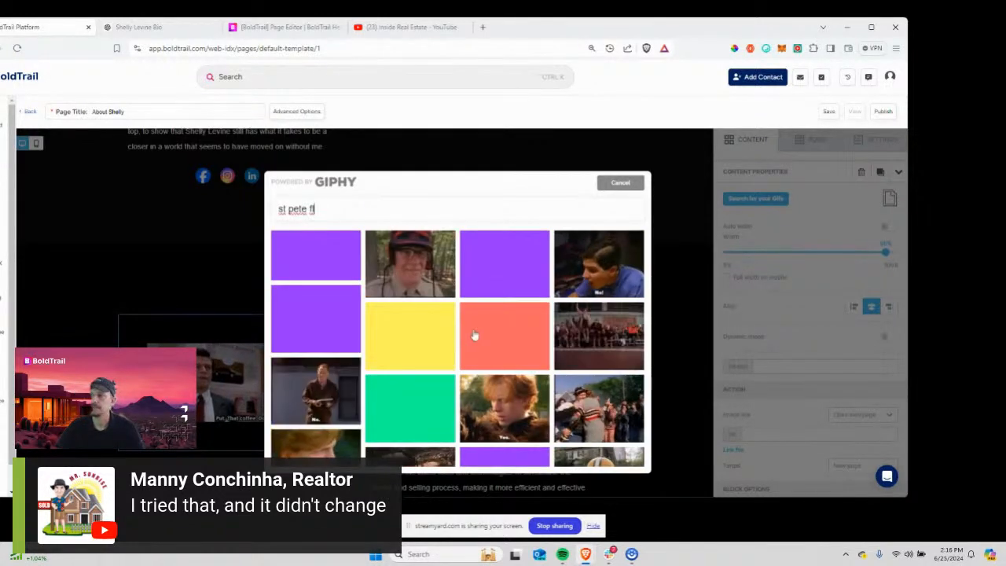
scroll(474, 336, down, 5)
scroll(474, 336, down, 5)
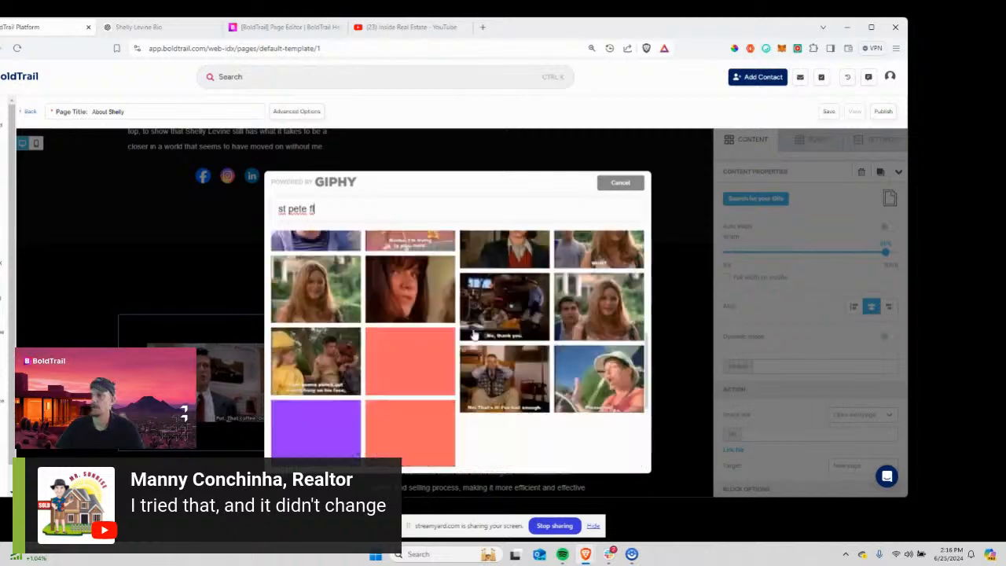
scroll(474, 336, up, 7)
click(620, 182)
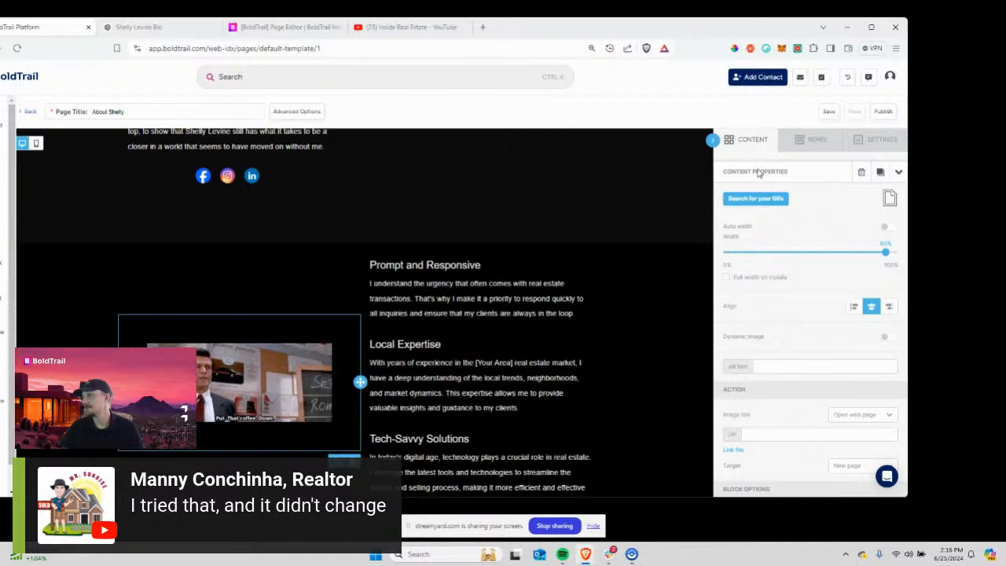
Add an Image block beside the Prompt and Responsive text.
scroll(806, 321, down, 1)
scroll(807, 322, up, 1)
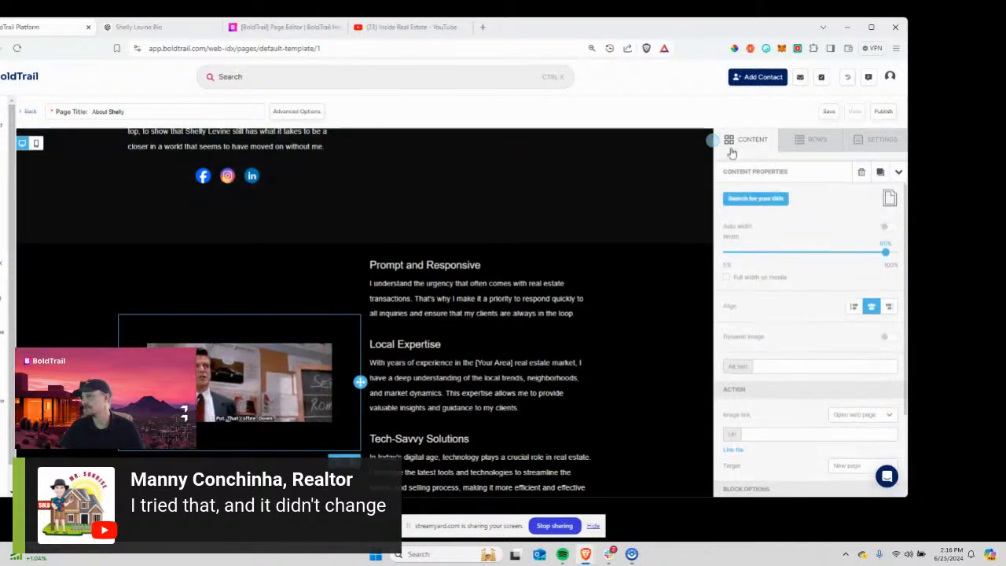
click(740, 142)
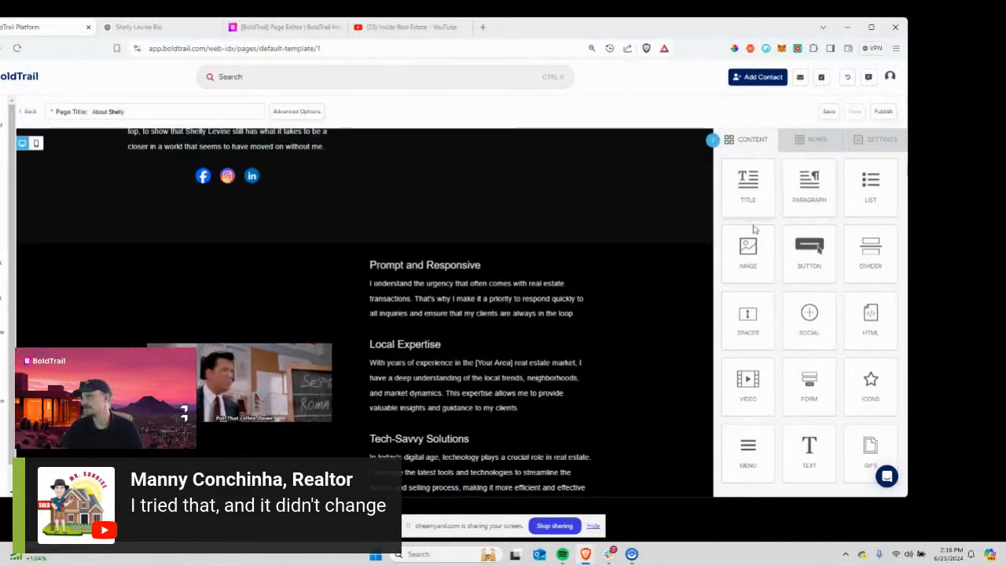
drag(747, 249, 256, 335)
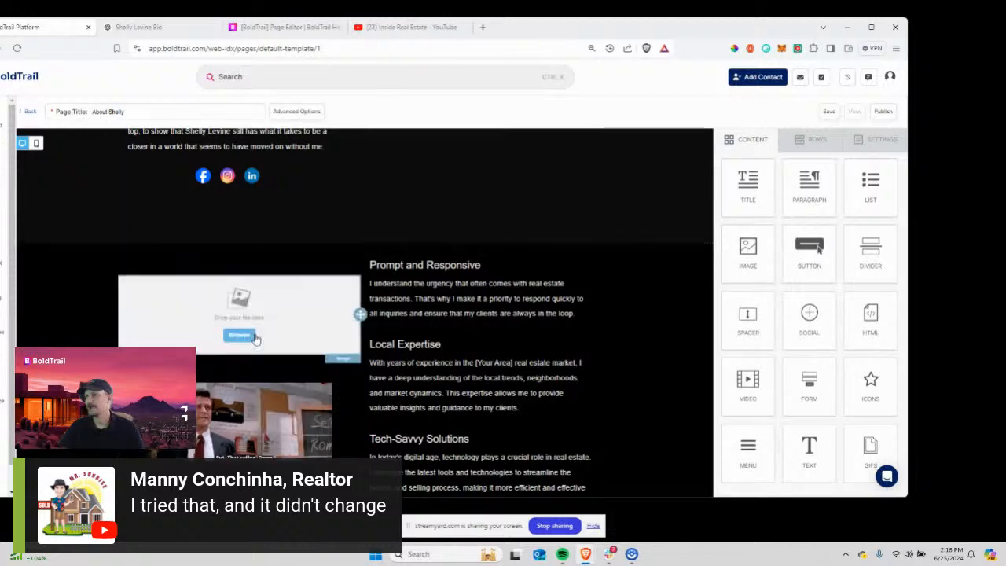
Delete the GIF block and its duplicate, then open the file manager for the empty image block.
click(247, 428)
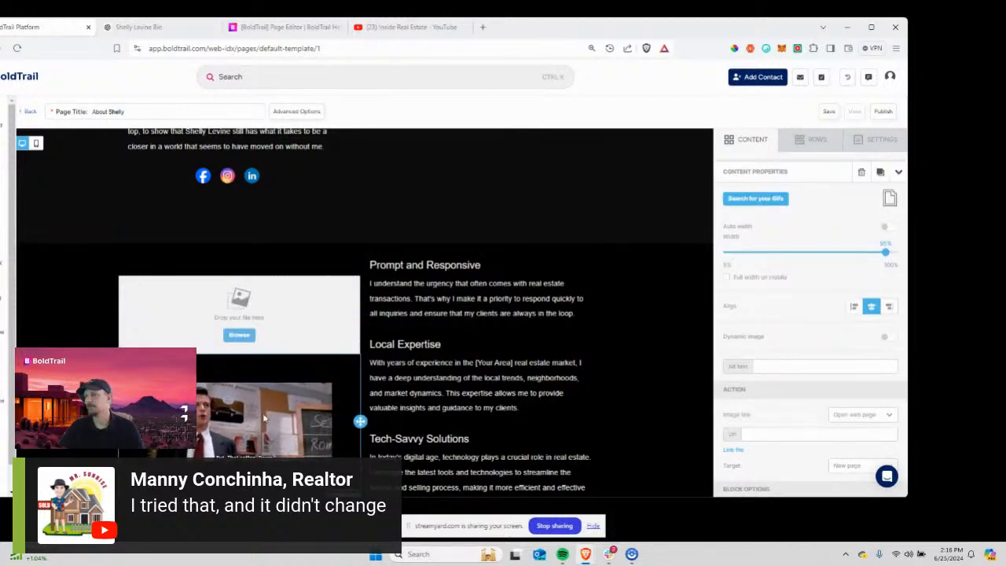
scroll(264, 419, down, 2)
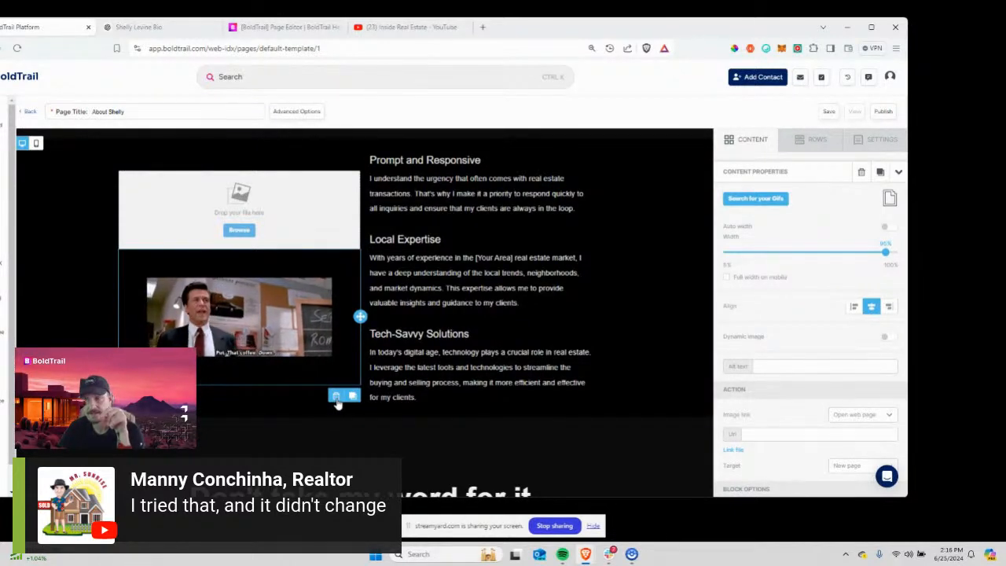
click(354, 397)
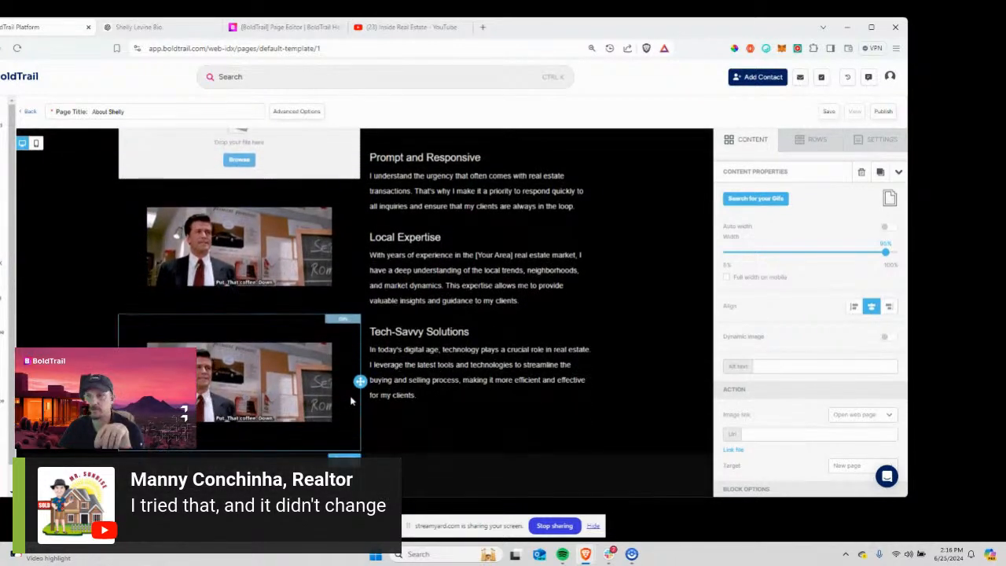
click(336, 461)
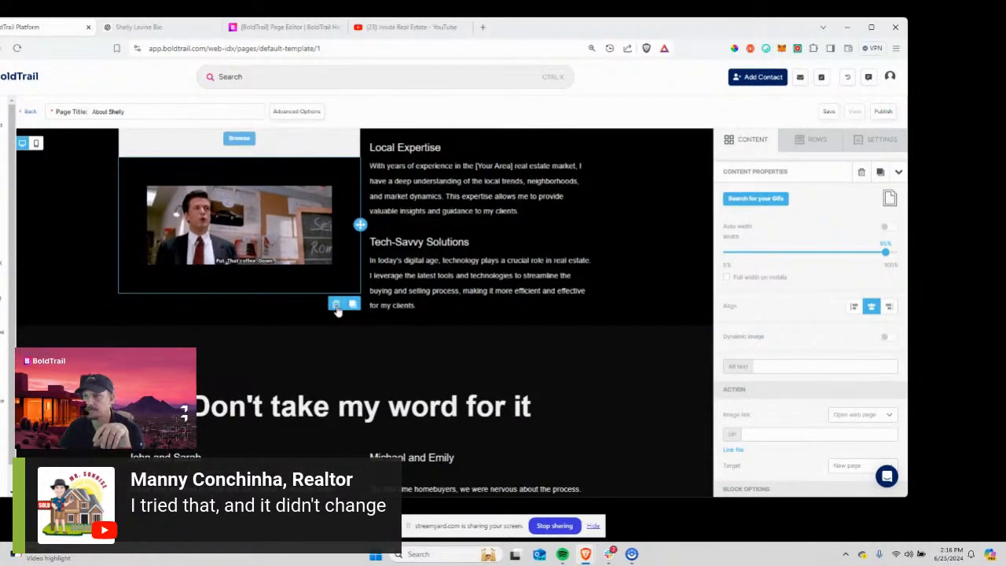
click(338, 308)
scroll(330, 296, up, 2)
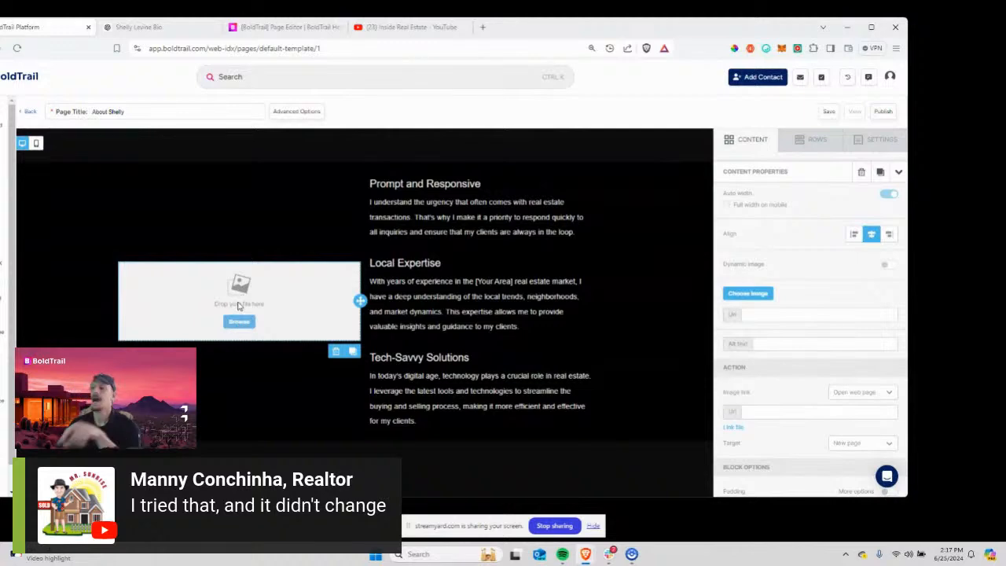
click(239, 322)
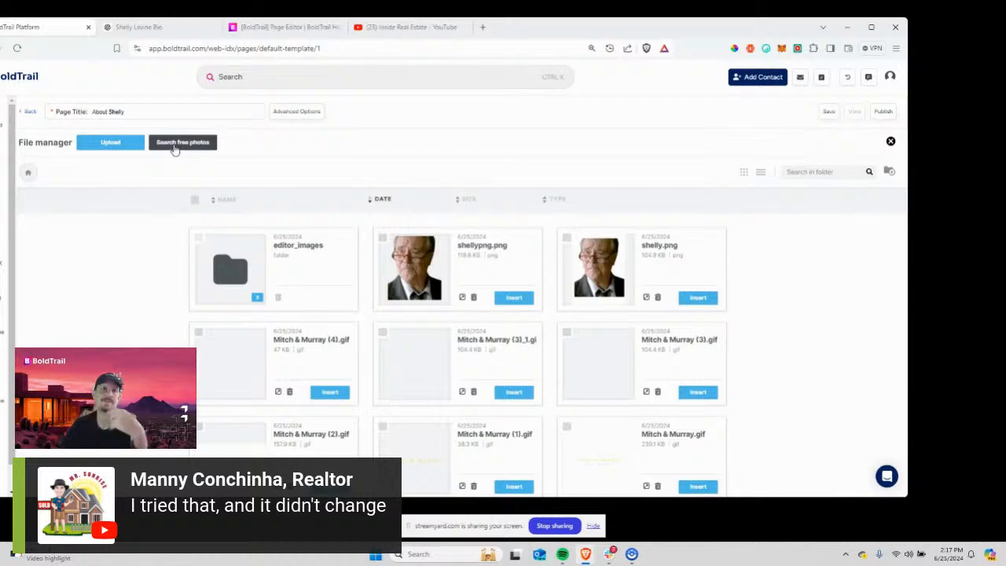
Search BoldTrail's free stock photos for 'st pete fl'.
click(175, 146)
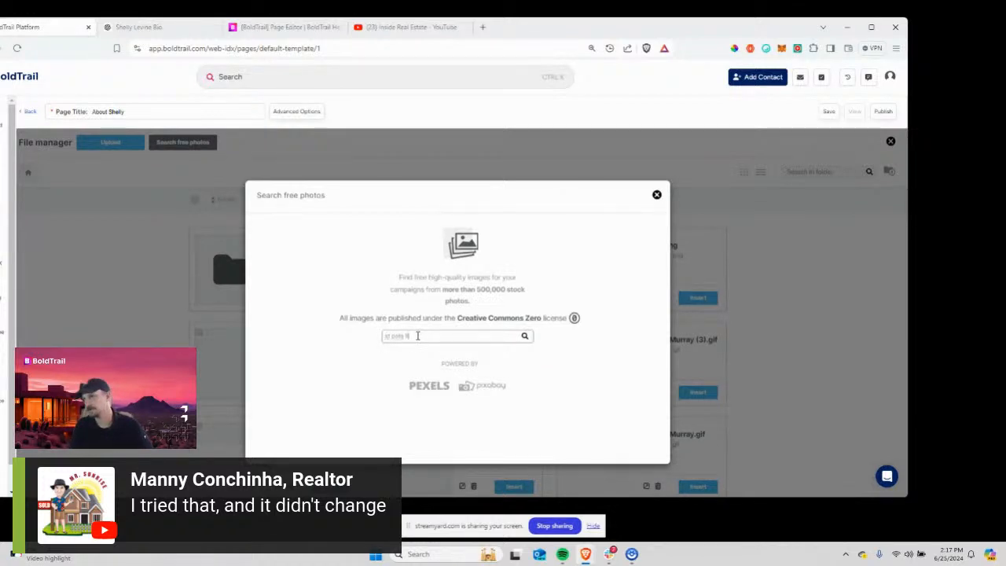
key(Return)
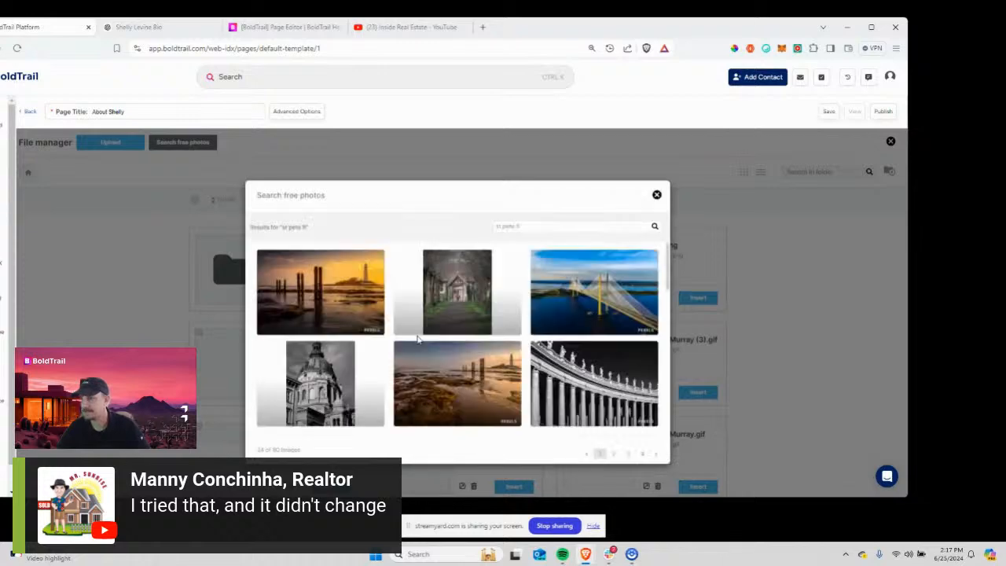
scroll(488, 328, down, 6)
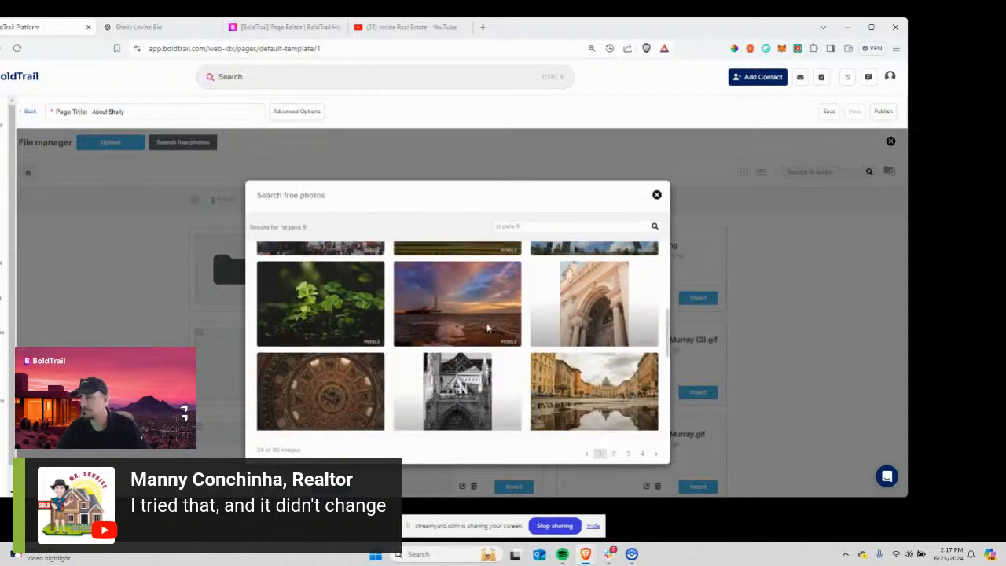
scroll(488, 329, down, 1)
scroll(487, 328, down, 2)
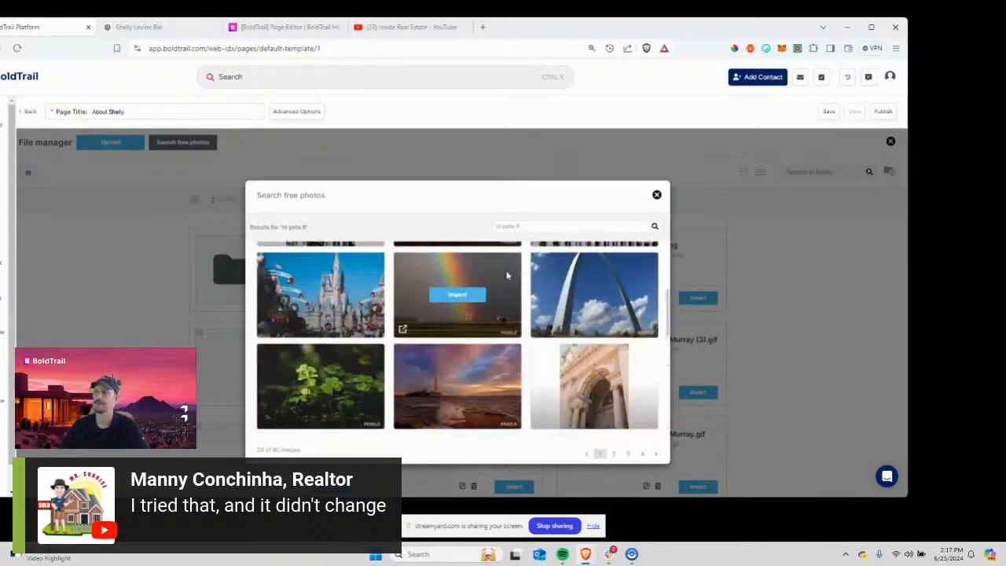
Search free photos for 'tampa fl', then close the search and open a new browser tab.
drag(543, 225, 463, 222)
text(tampa)
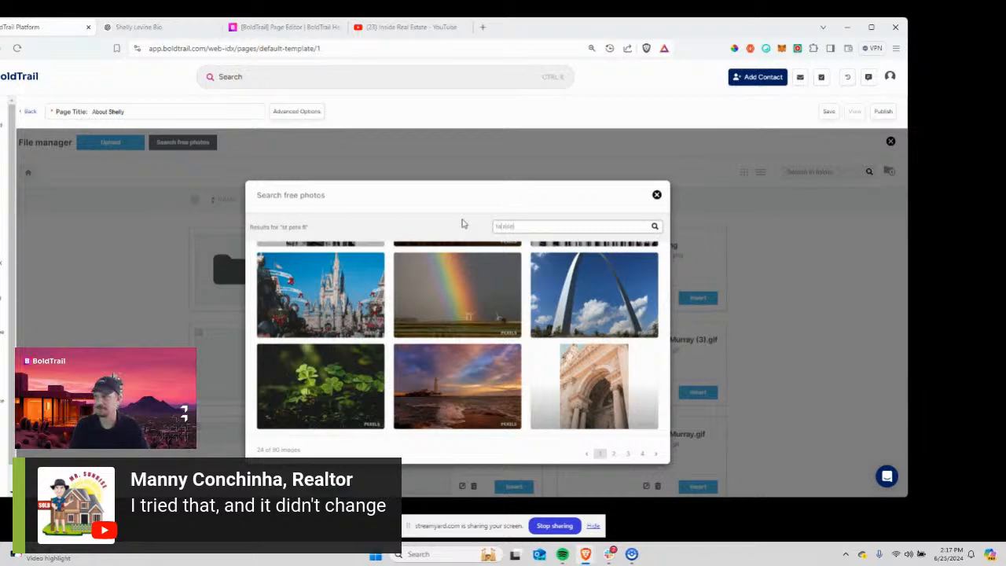
text( fl)
key(Return)
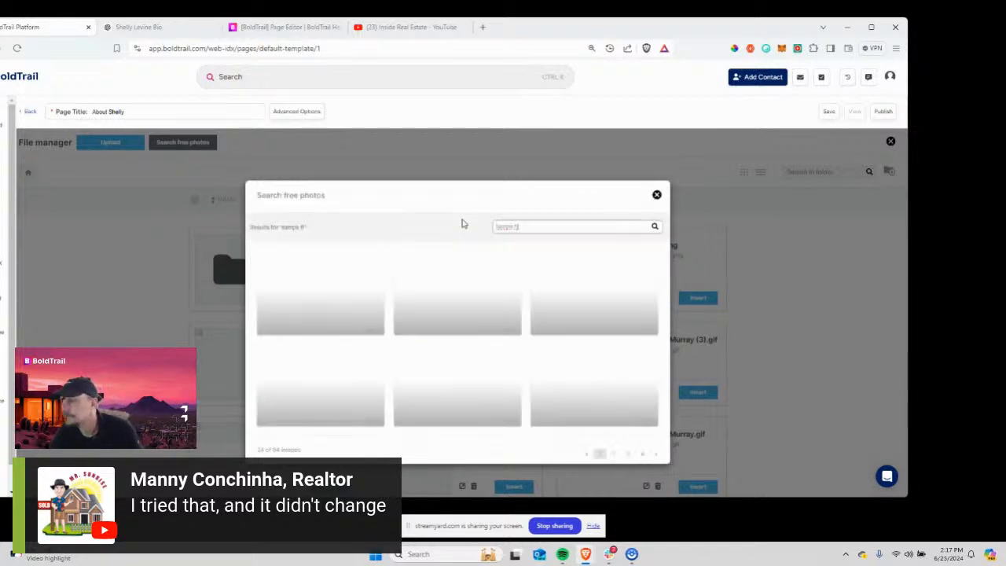
scroll(404, 311, down, 3)
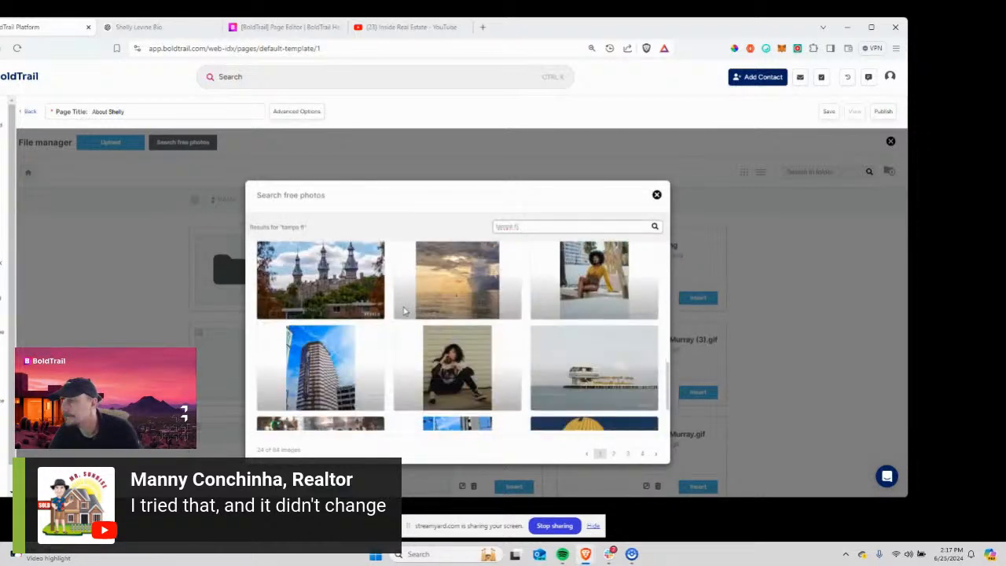
scroll(403, 311, down, 6)
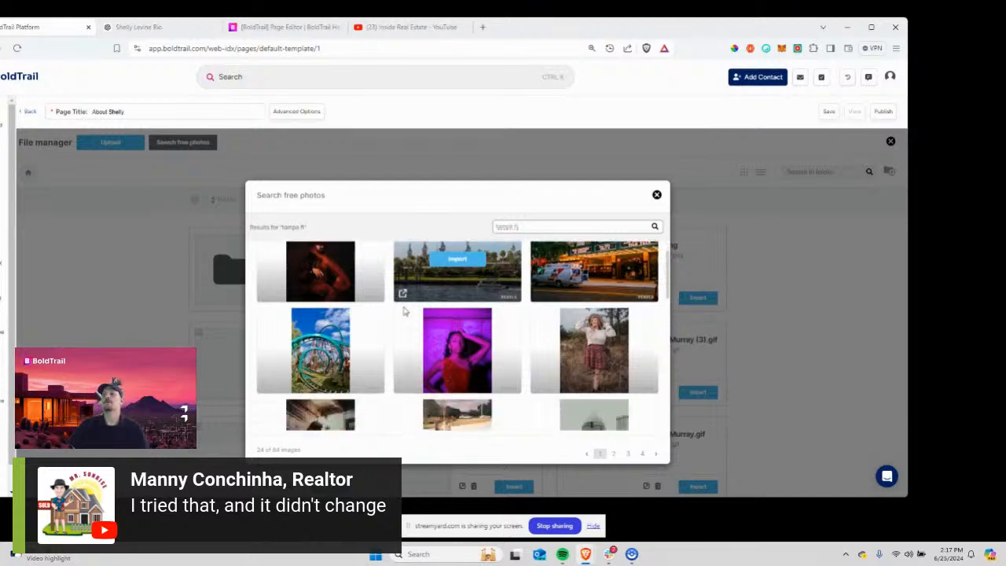
click(657, 196)
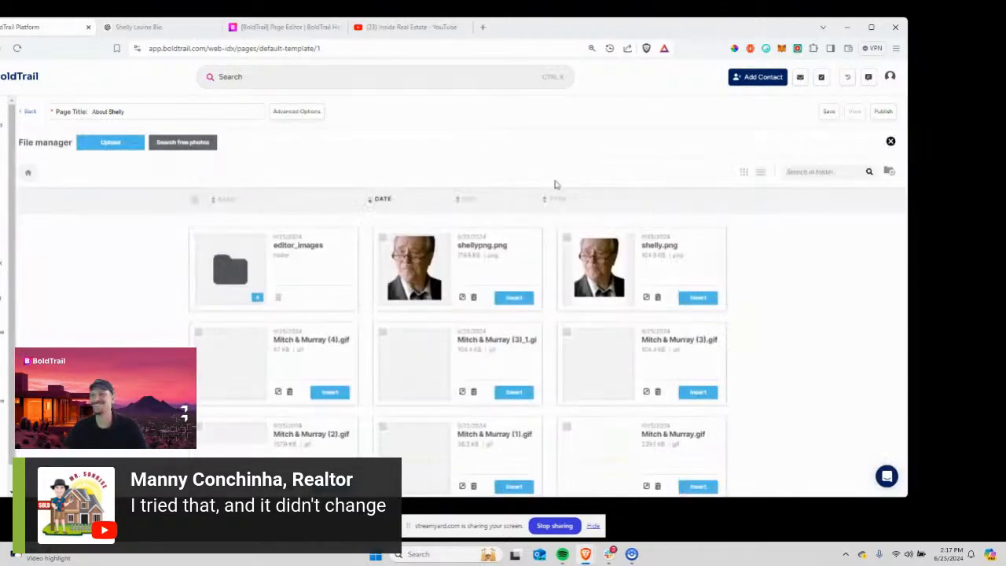
click(483, 29)
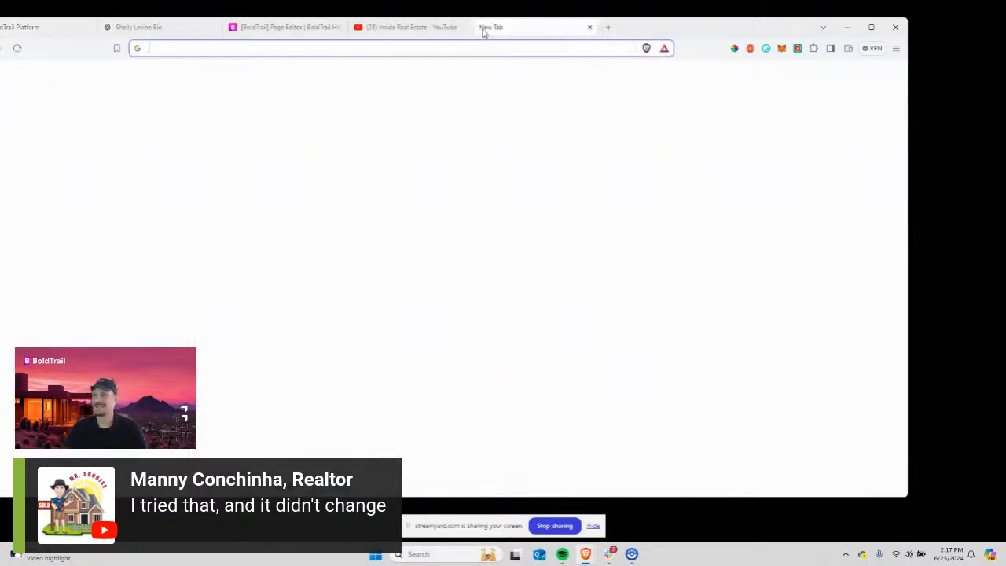
Go to Google Images, search 'st pete fl' and preview a waterfront sunset image.
text(map)
key(BackSpace)
key(BackSpace)
key(BackSpace)
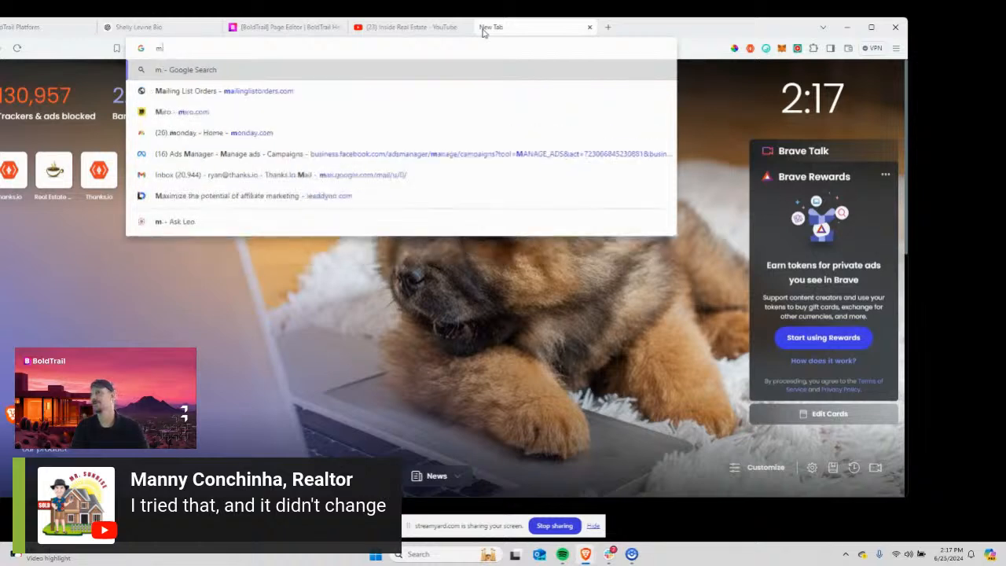
text(ima)
key(Return)
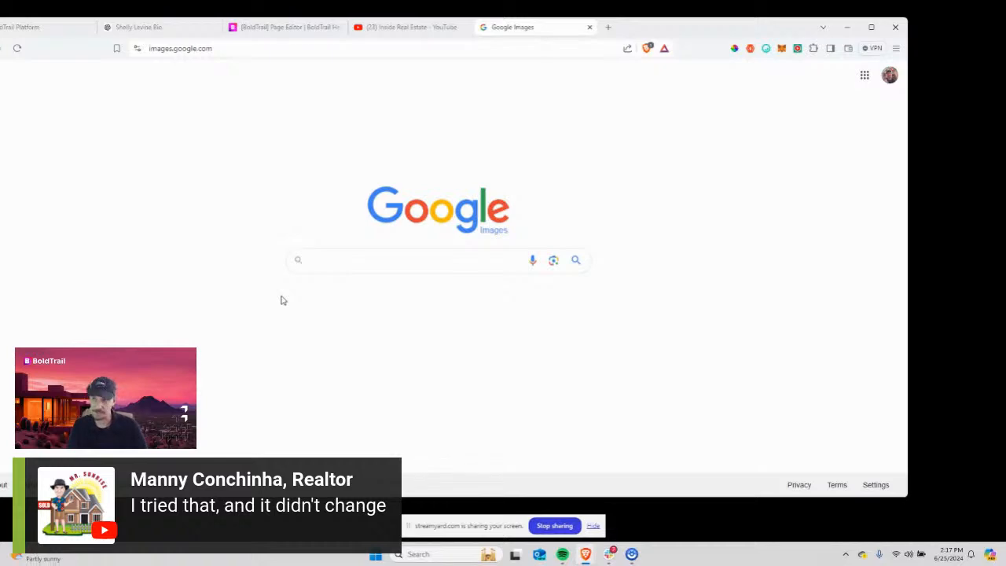
text(st pete fl)
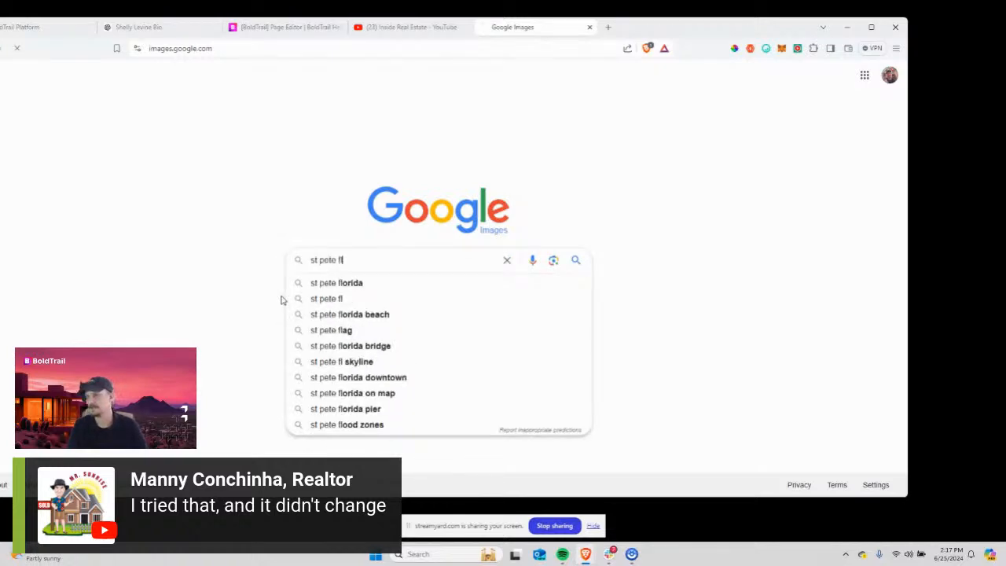
key(Return)
scroll(371, 325, down, 5)
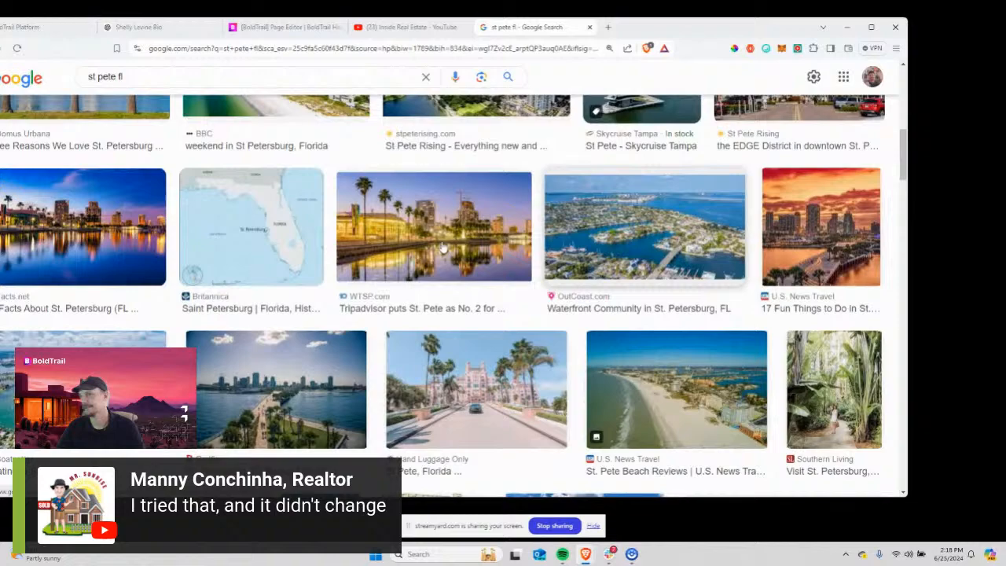
click(140, 227)
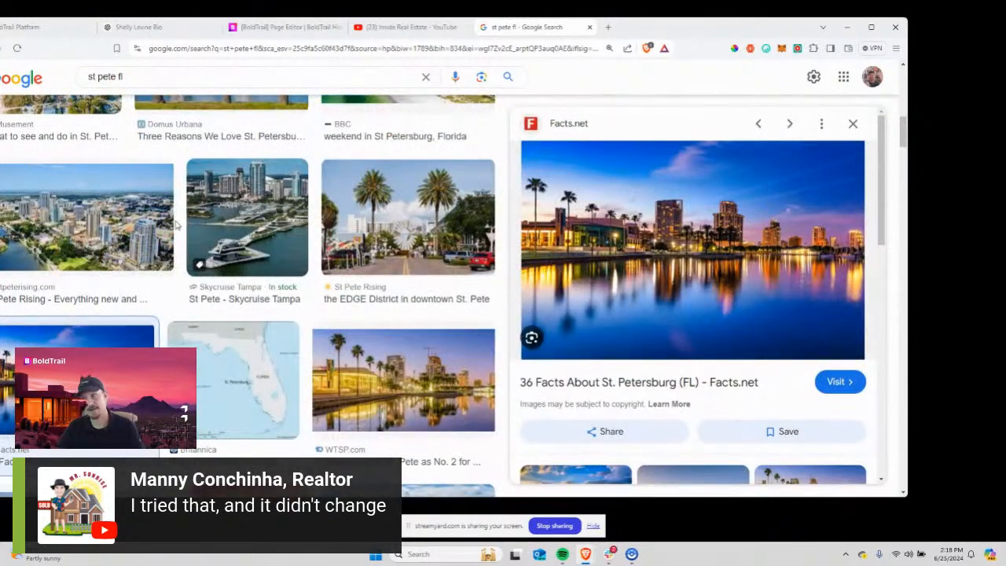
Filter the image results by usage rights, settling on Creative Commons licenses.
scroll(176, 227, up, 5)
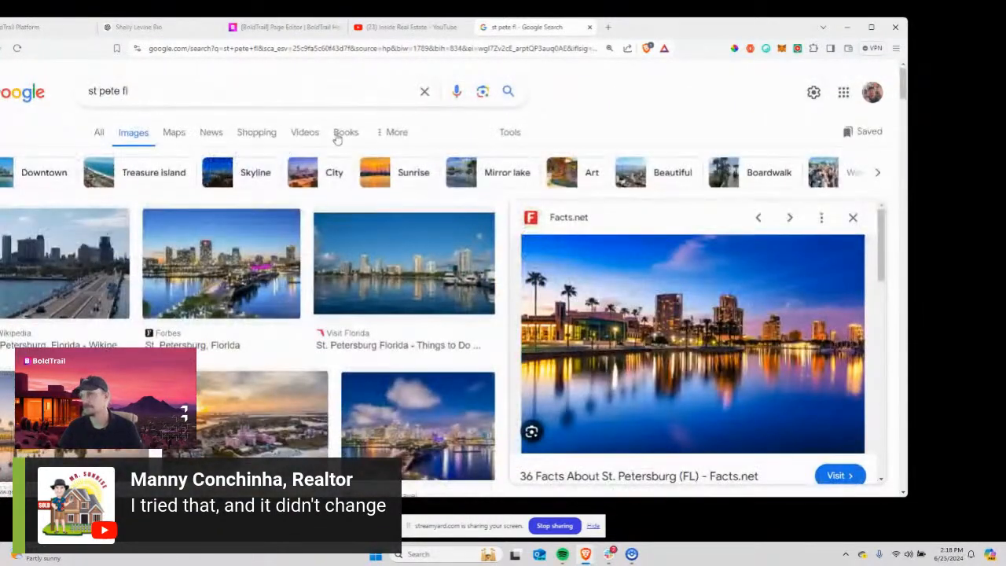
click(395, 135)
click(500, 136)
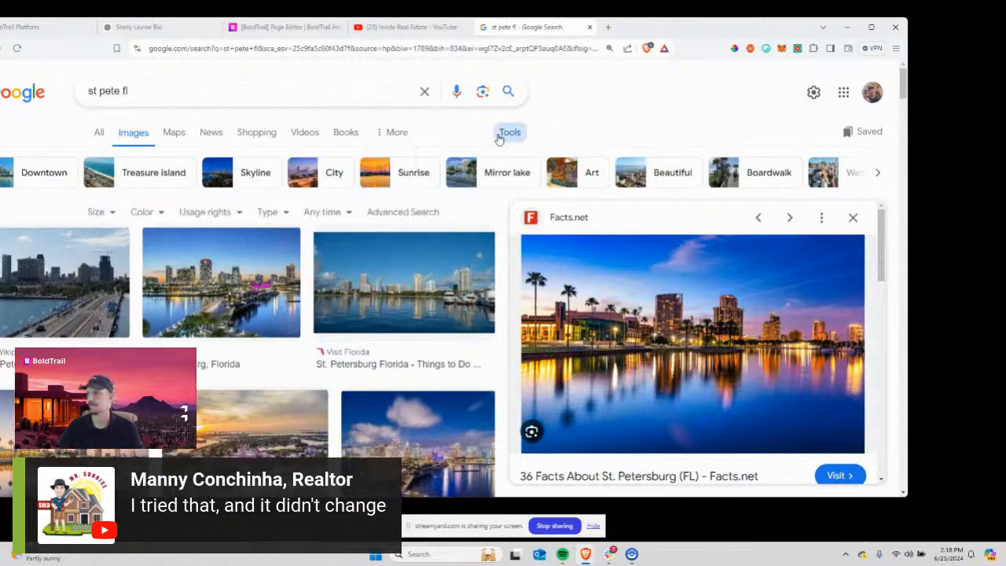
click(212, 214)
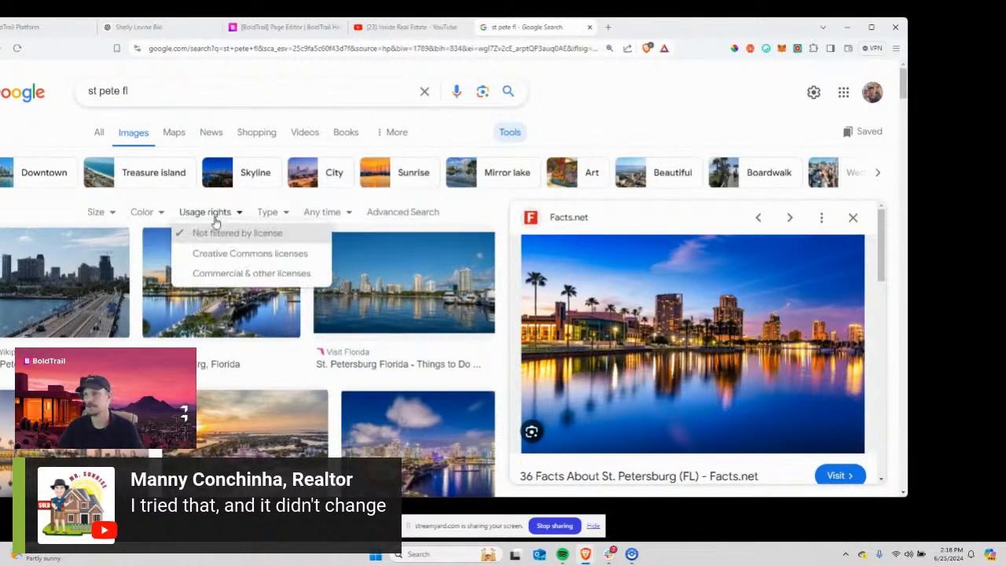
click(224, 279)
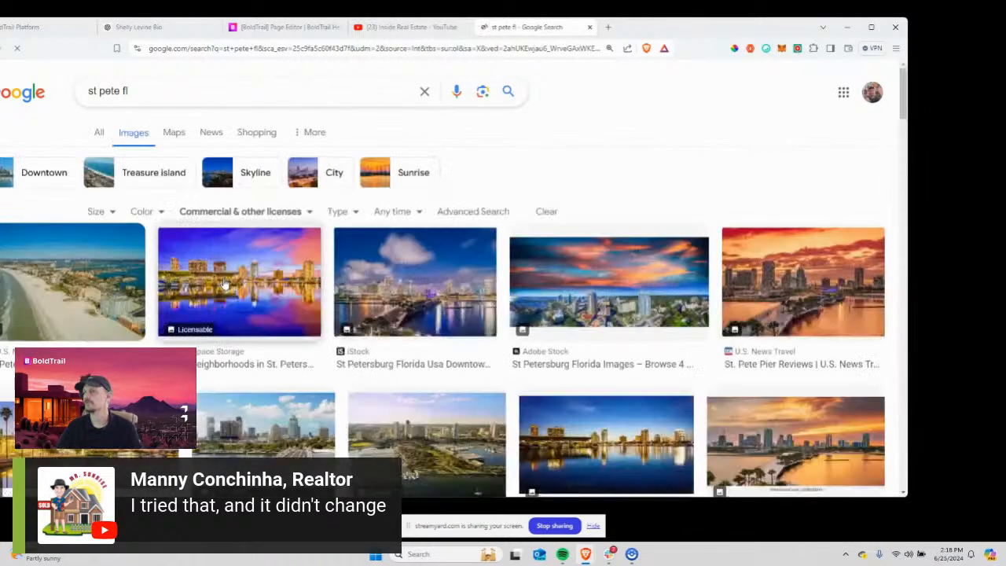
scroll(422, 331, down, 3)
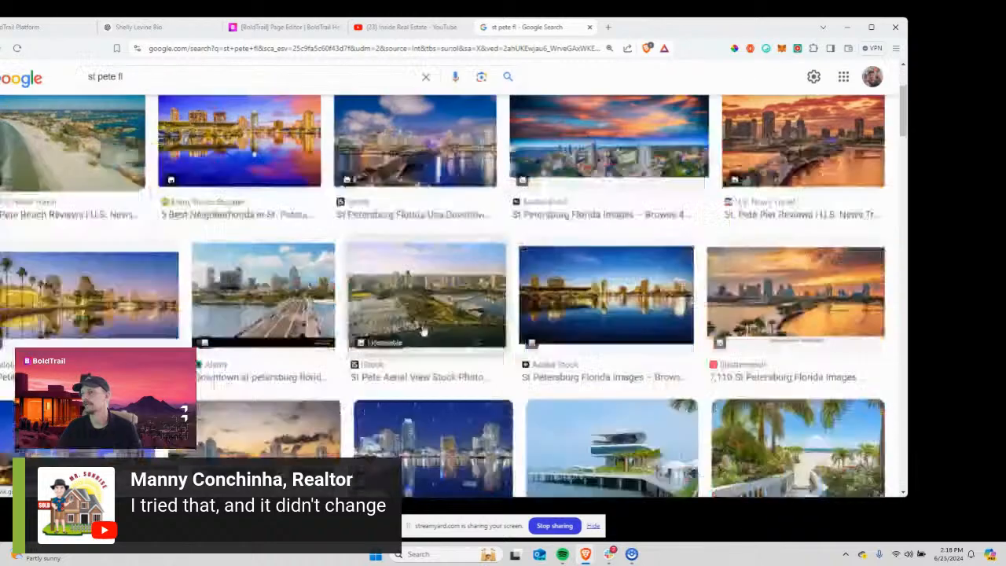
scroll(423, 331, up, 4)
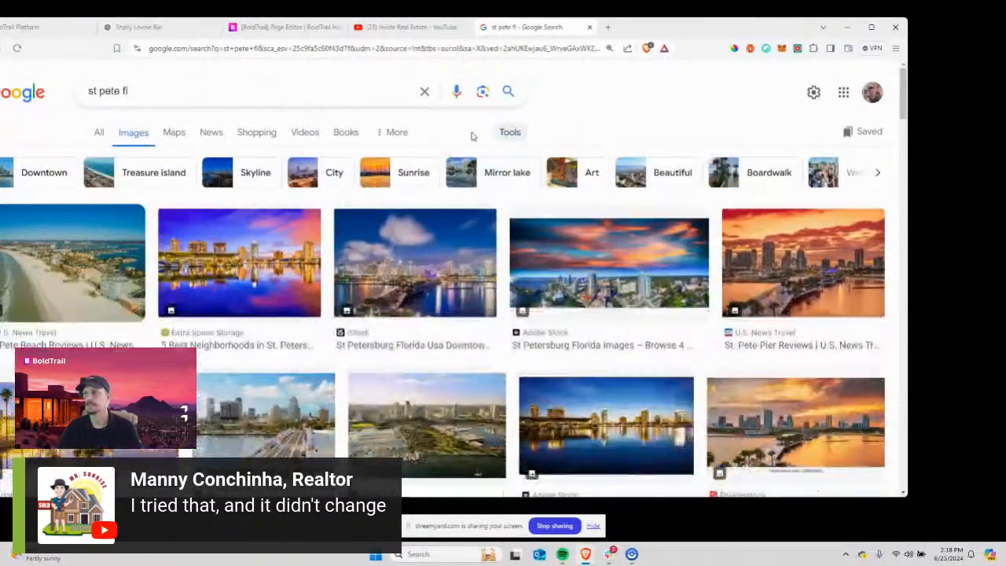
click(504, 133)
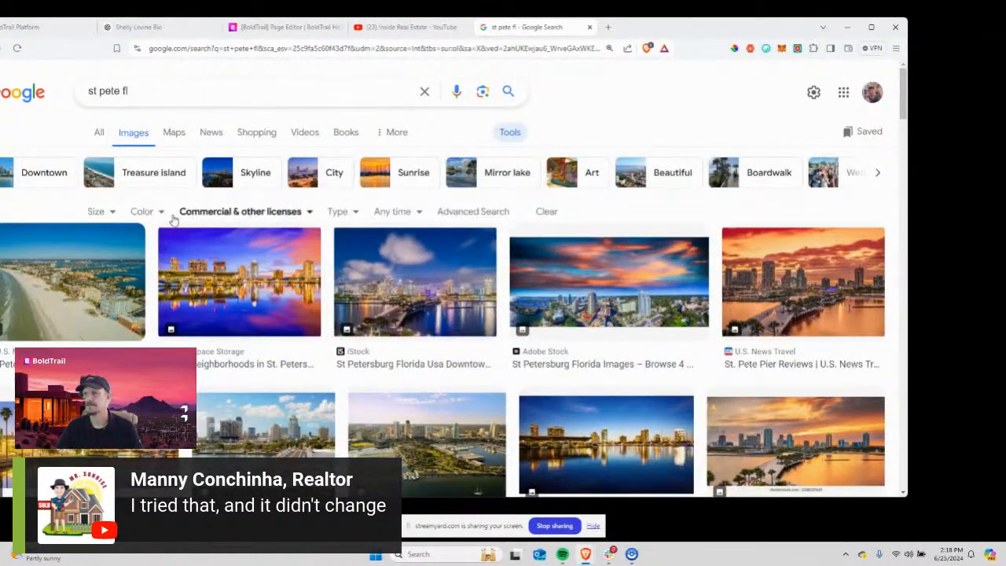
click(206, 216)
click(218, 252)
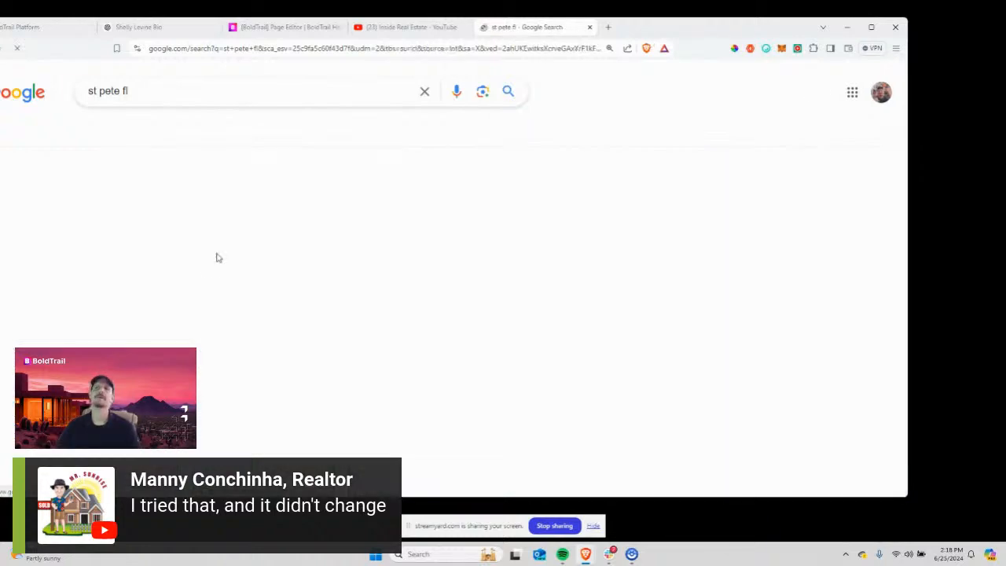
scroll(218, 259, down, 4)
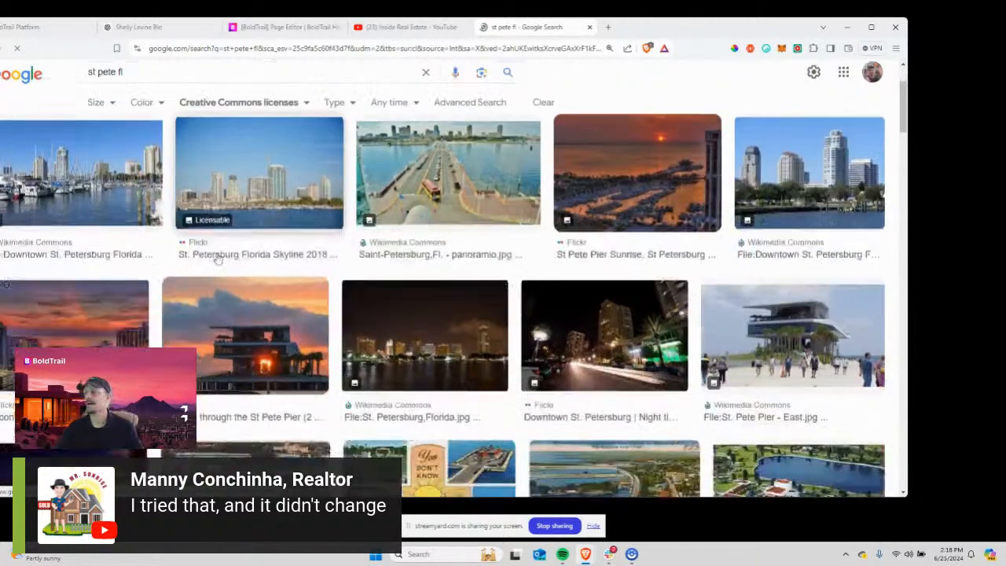
scroll(118, 256, up, 1)
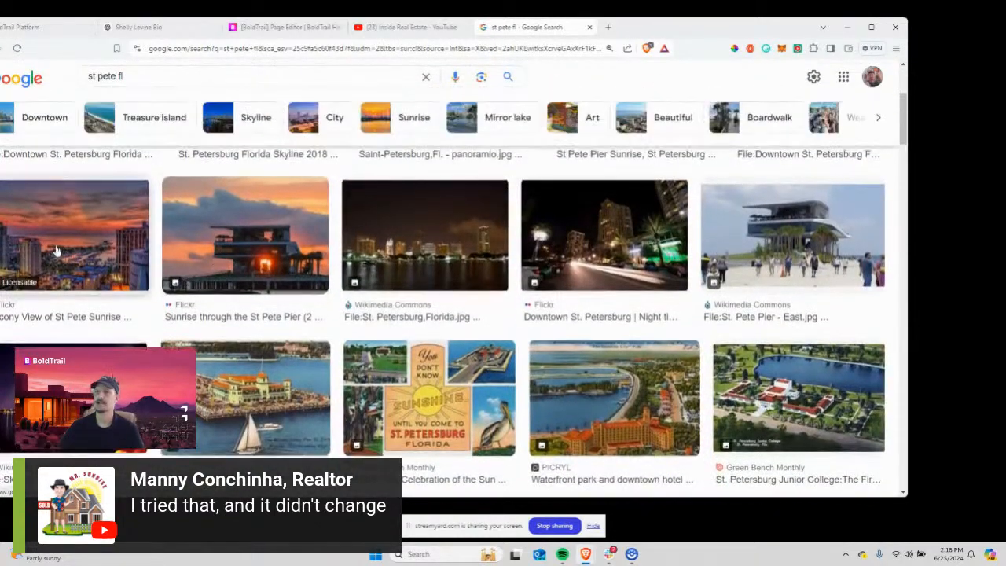
Screenshot the Balcony View of St Pete Sunrise preview and save it to a file.
click(57, 251)
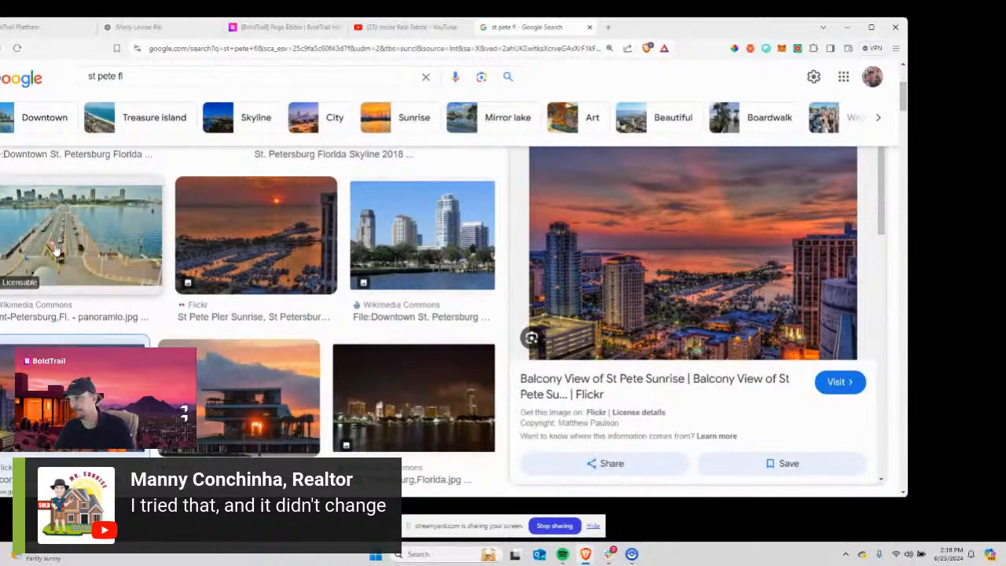
key(super+shift+s)
drag(549, 149, 849, 359)
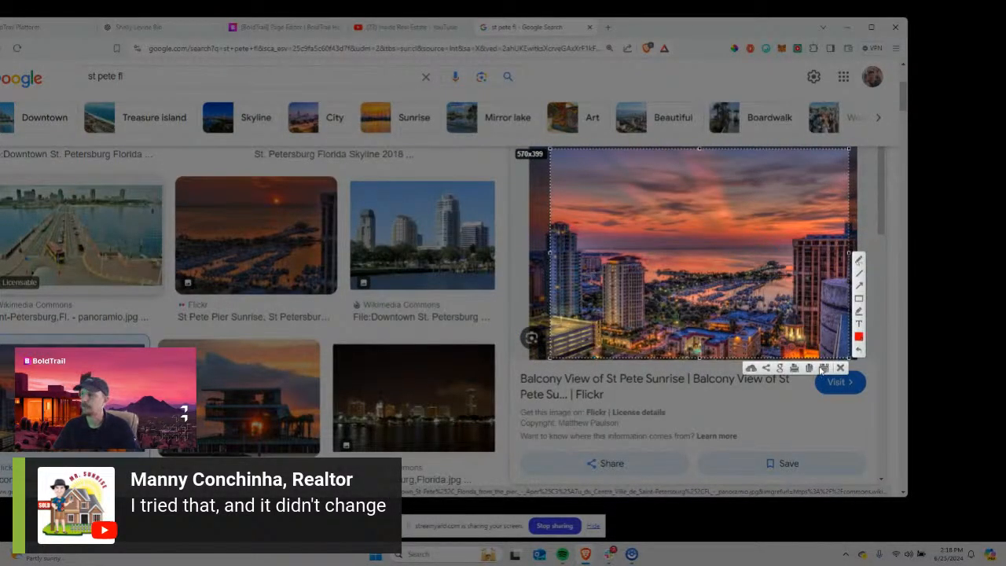
click(823, 367)
click(291, 196)
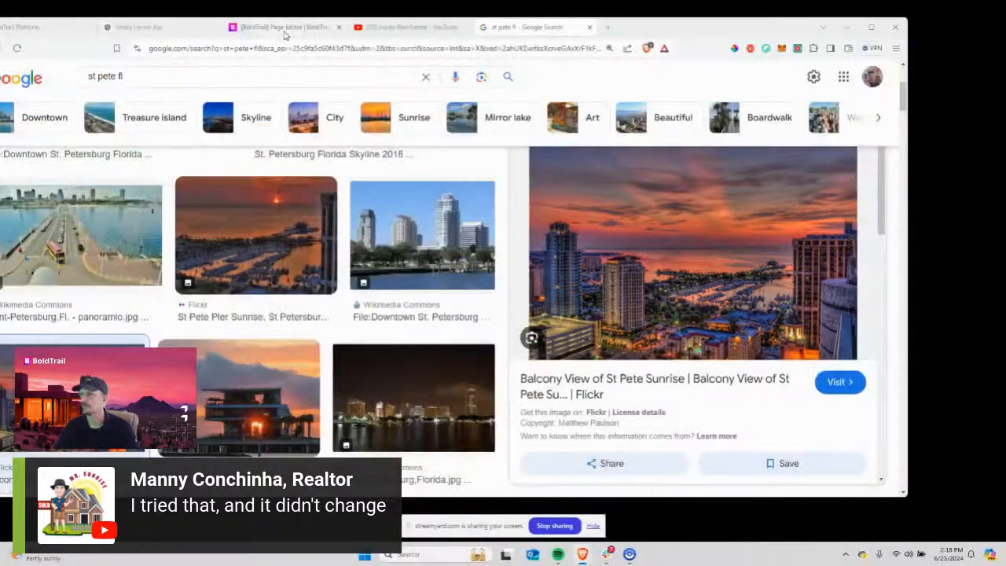
Return to the BoldTrail file manager and start uploading a new image.
click(281, 28)
click(161, 30)
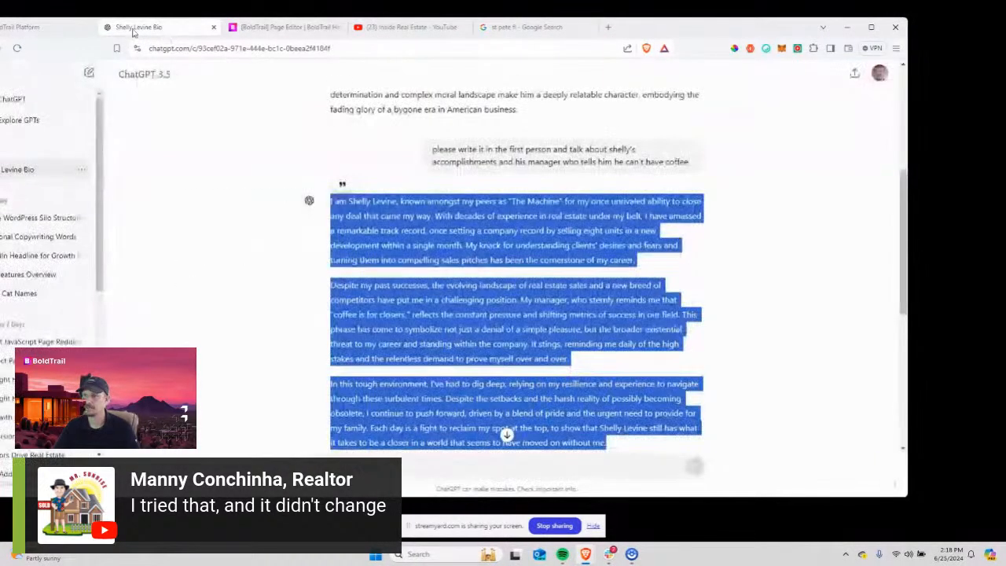
drag(681, 30, 753, 37)
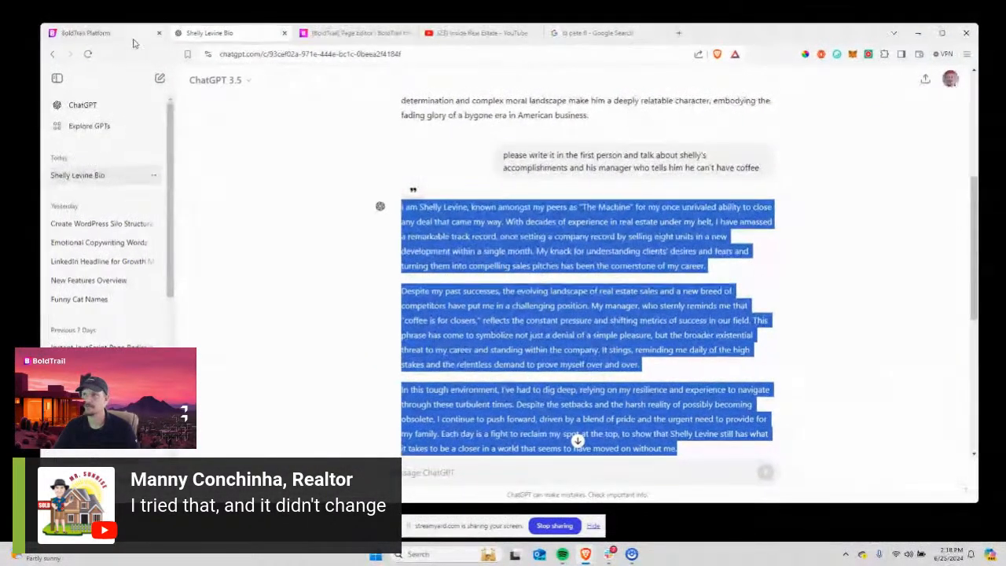
click(98, 33)
click(180, 150)
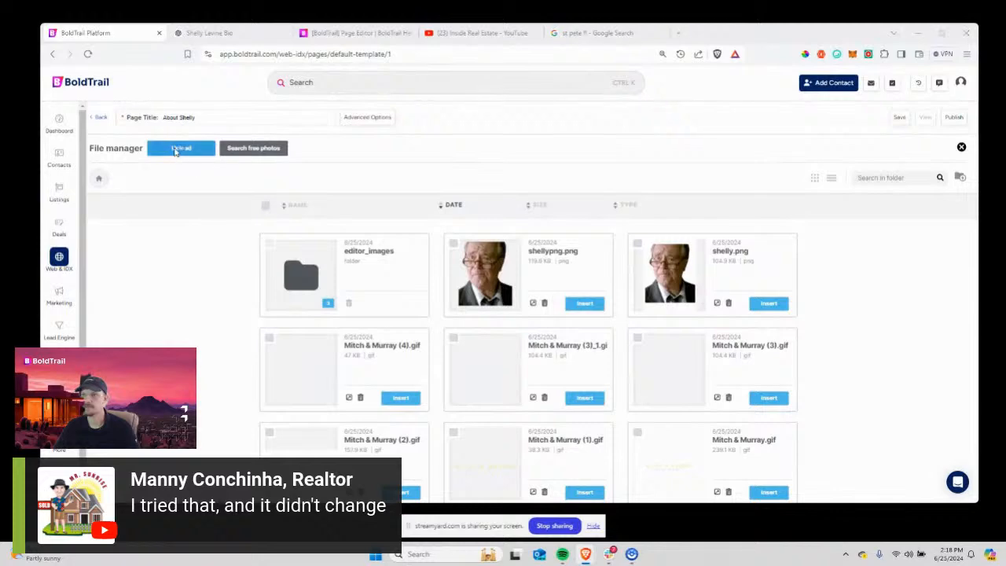
Upload the newest screenshot and insert it into the image block beside Prompt and Responsive.
double_click(179, 114)
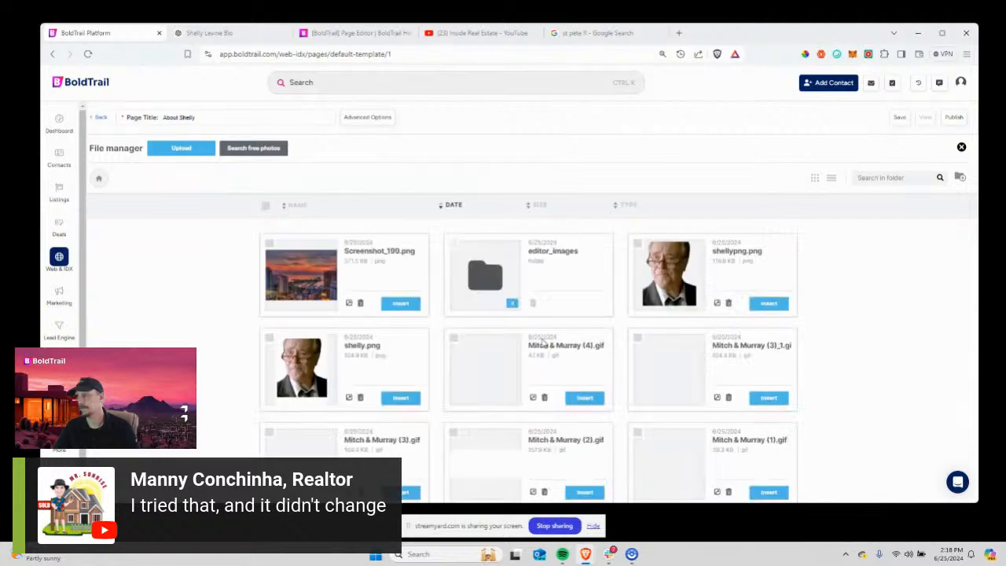
click(400, 303)
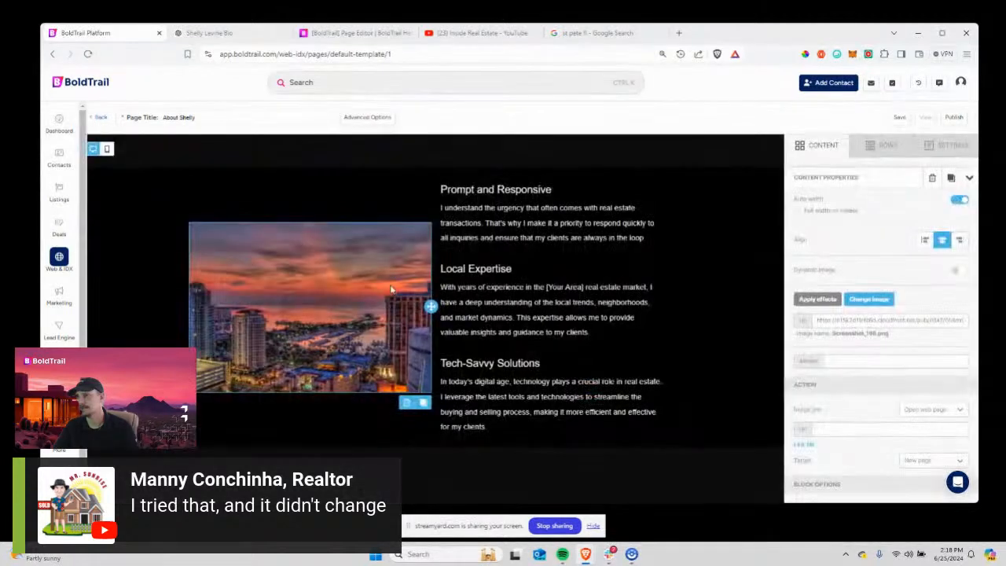
scroll(539, 285, up, 3)
Select the text block beside the sunset image and bring up the content block list.
click(480, 363)
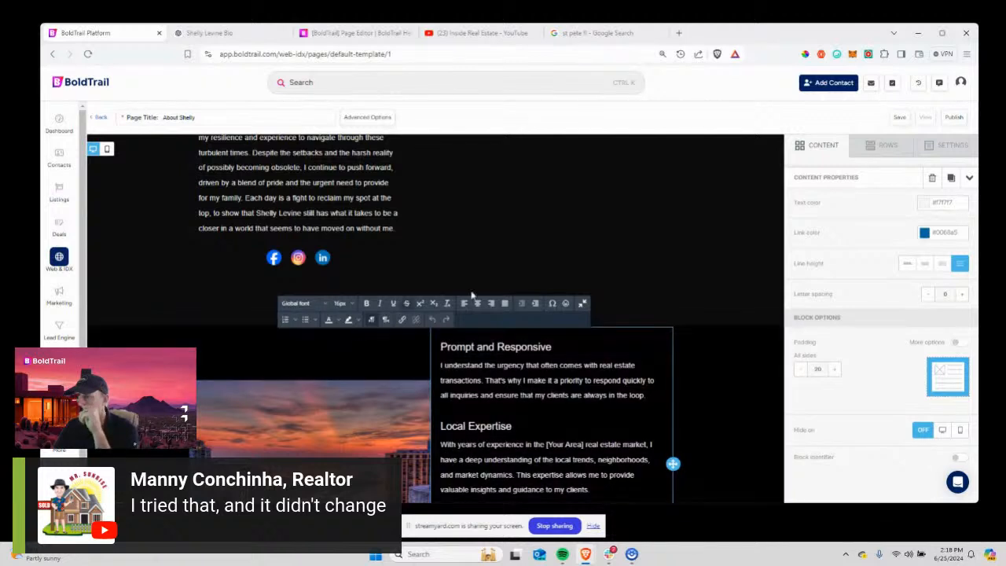
click(829, 148)
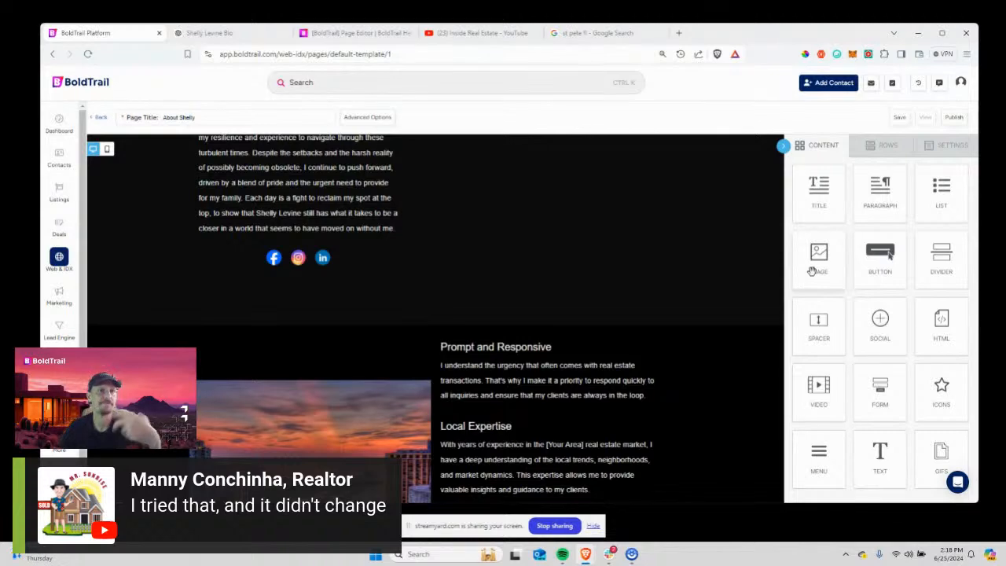
scroll(561, 266, up, 8)
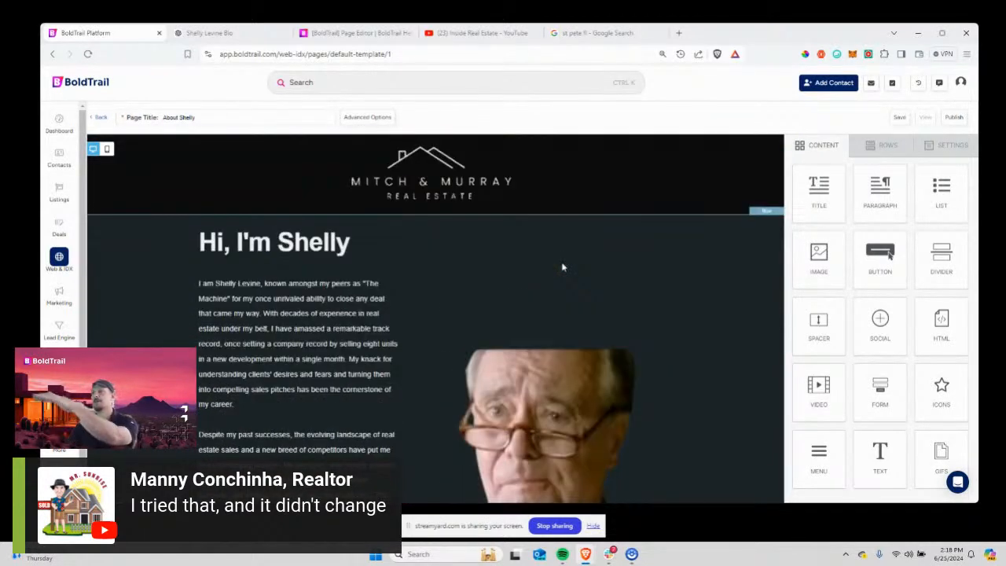
scroll(562, 267, down, 8)
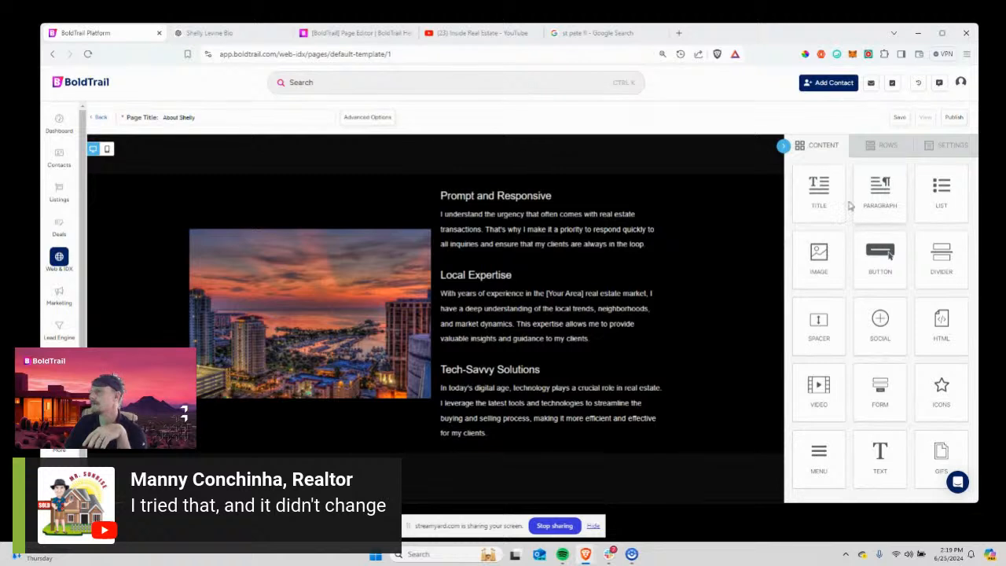
Add a Title block above Prompt and Responsive and raise its font size to 40.
drag(873, 222, 554, 183)
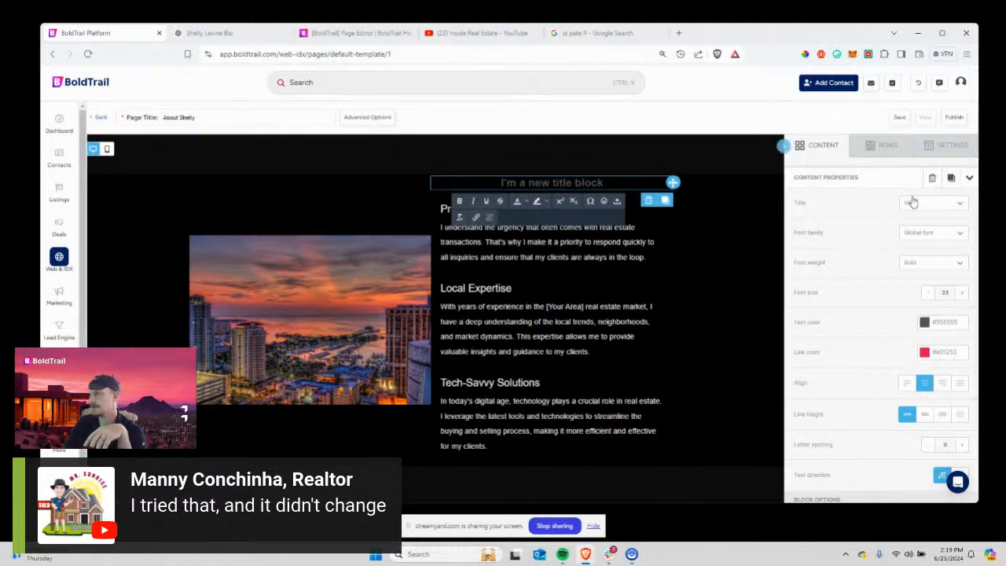
click(910, 202)
click(912, 202)
click(961, 293)
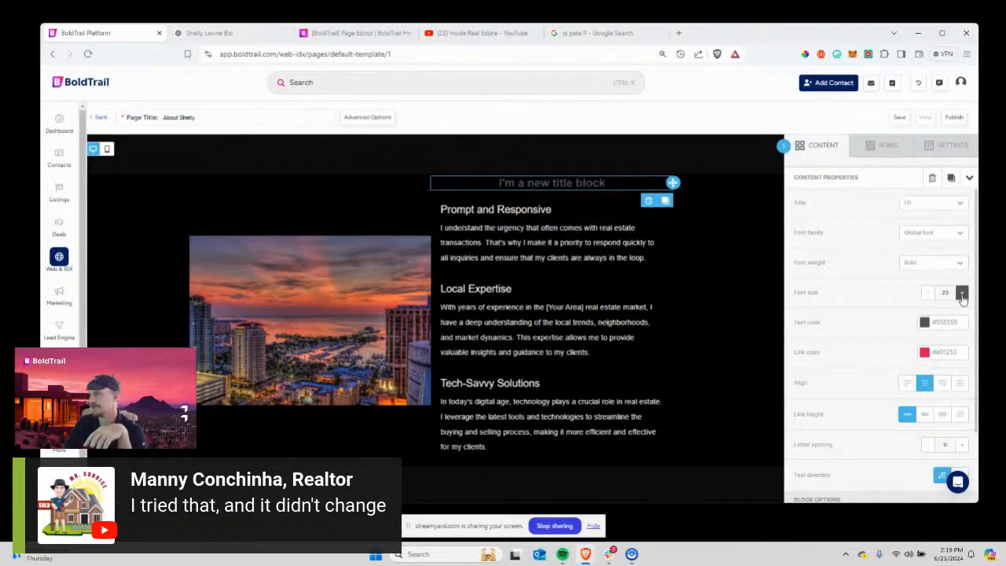
click(960, 293)
click(961, 293)
click(961, 294)
click(961, 293)
click(961, 294)
click(961, 293)
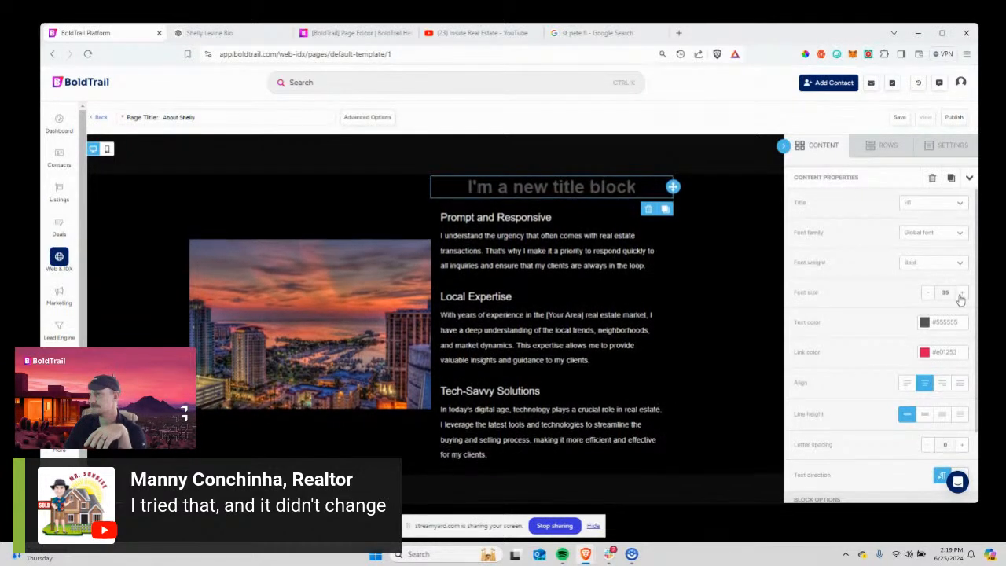
click(960, 293)
click(960, 293)
Color the new title's text bright green, #5fff26.
click(926, 324)
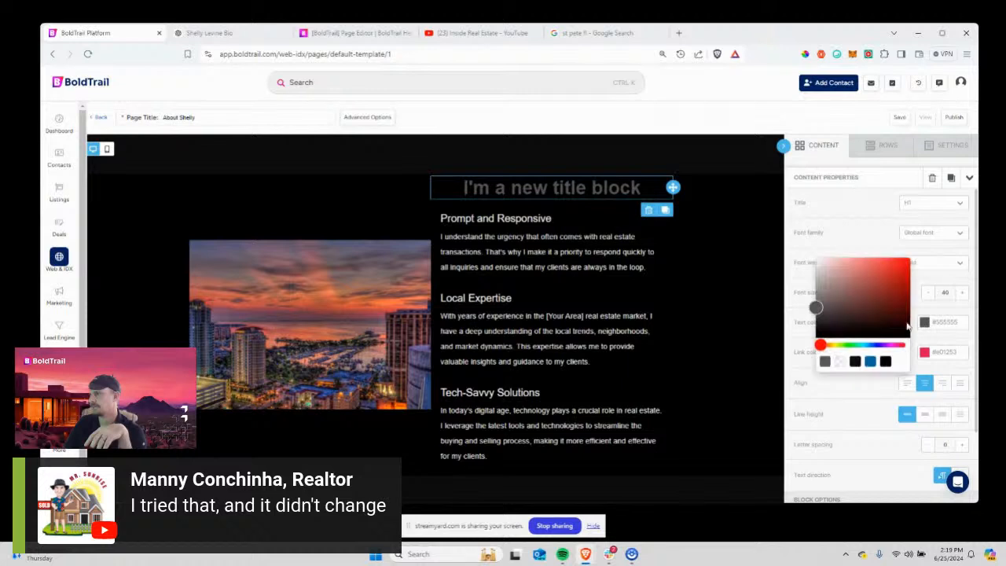
drag(847, 346, 830, 346)
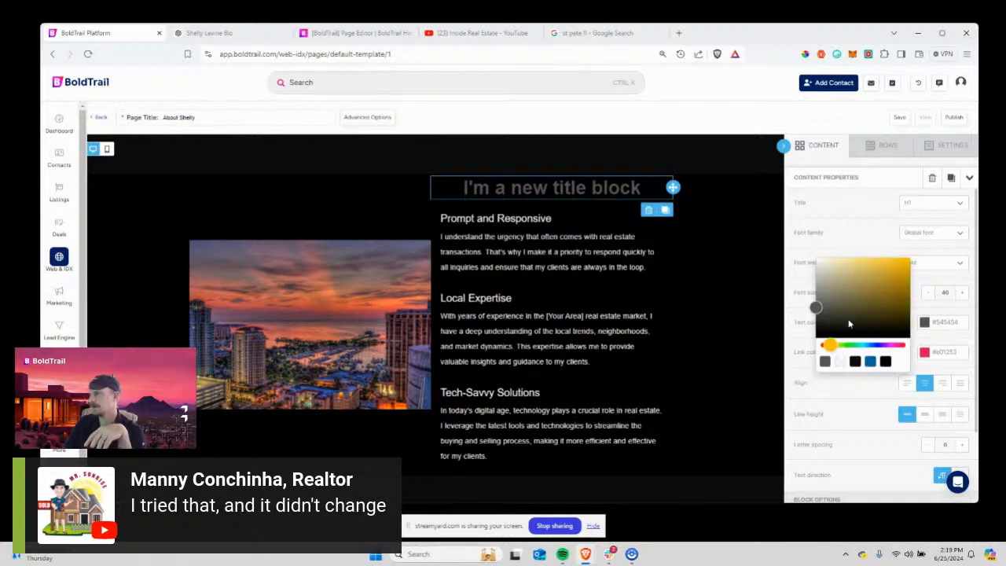
click(901, 272)
drag(902, 272, 888, 254)
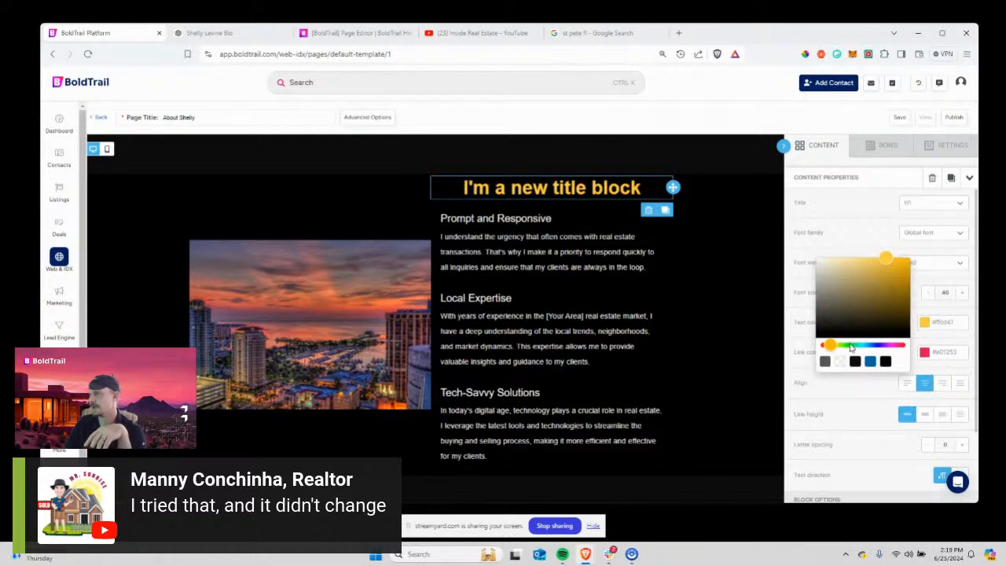
drag(850, 348, 845, 347)
drag(904, 283, 897, 245)
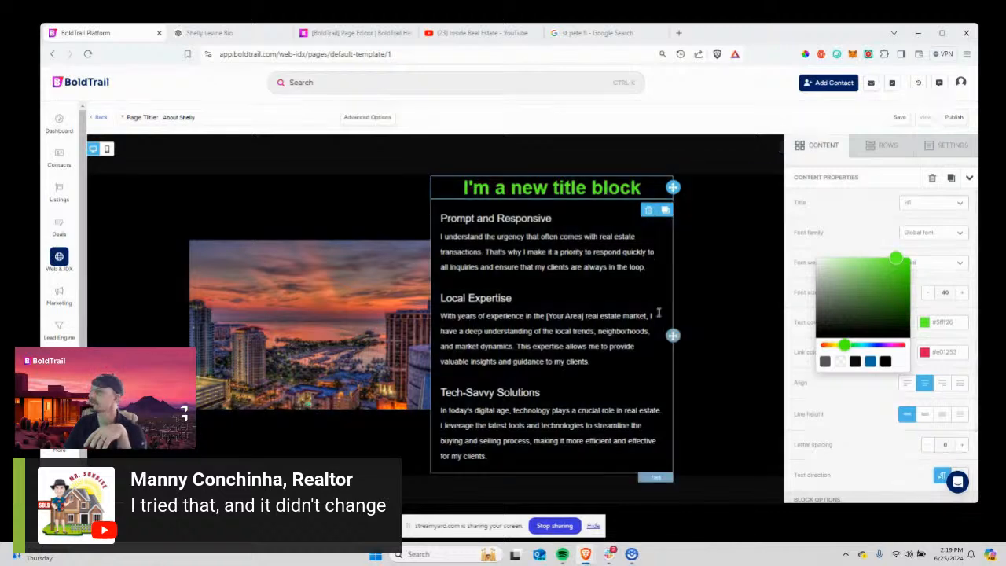
scroll(659, 312, up, 4)
scroll(659, 306, down, 3)
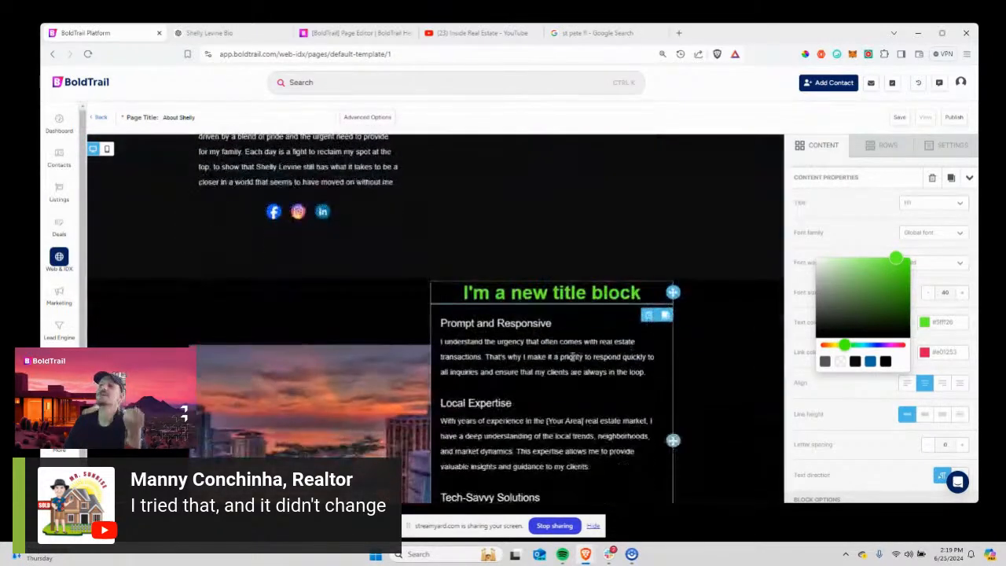
click(519, 297)
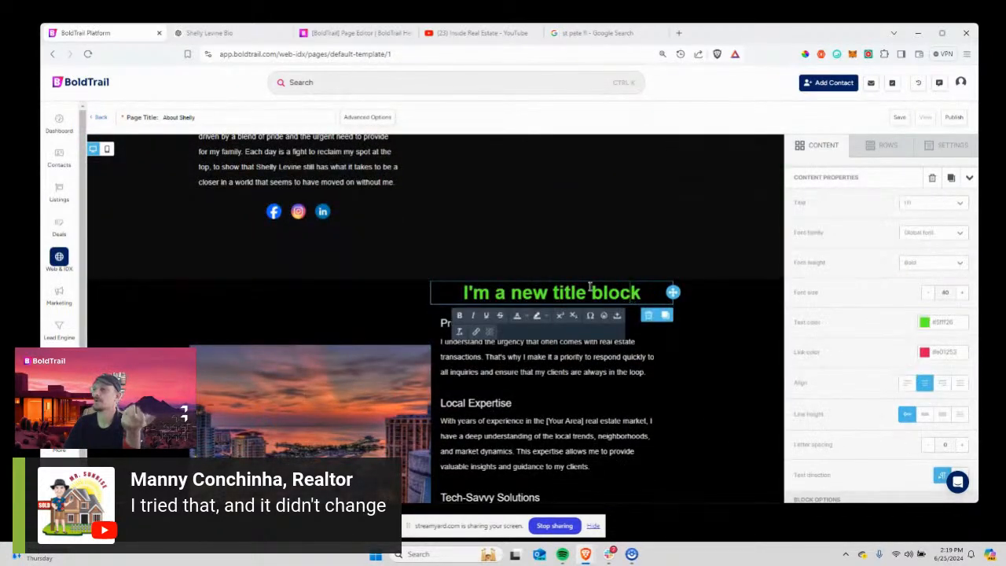
scroll(891, 356, down, 1)
scroll(900, 393, up, 1)
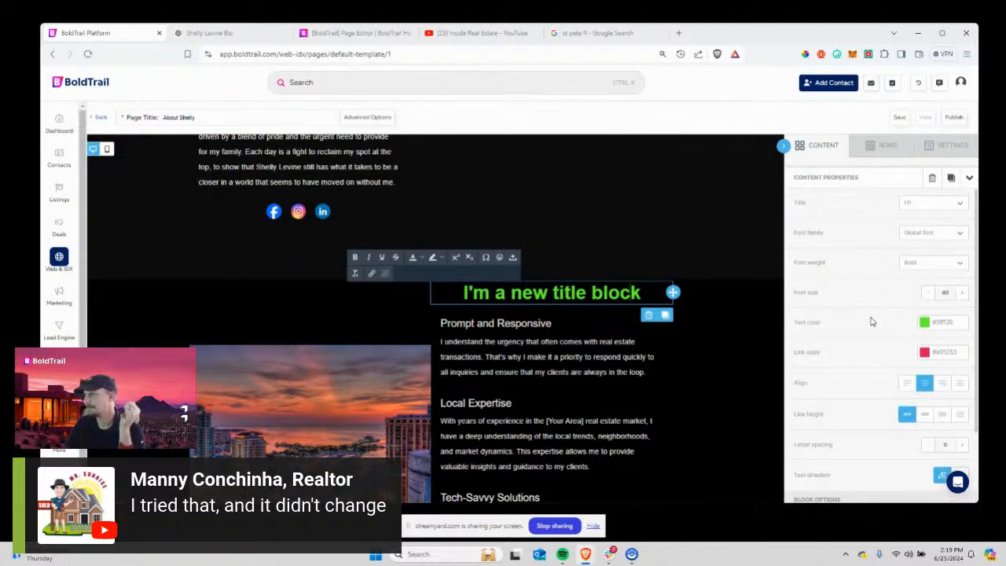
scroll(872, 322, down, 2)
Raise the title block's padding to 20, with per-side top padding increased toward 50.
click(835, 428)
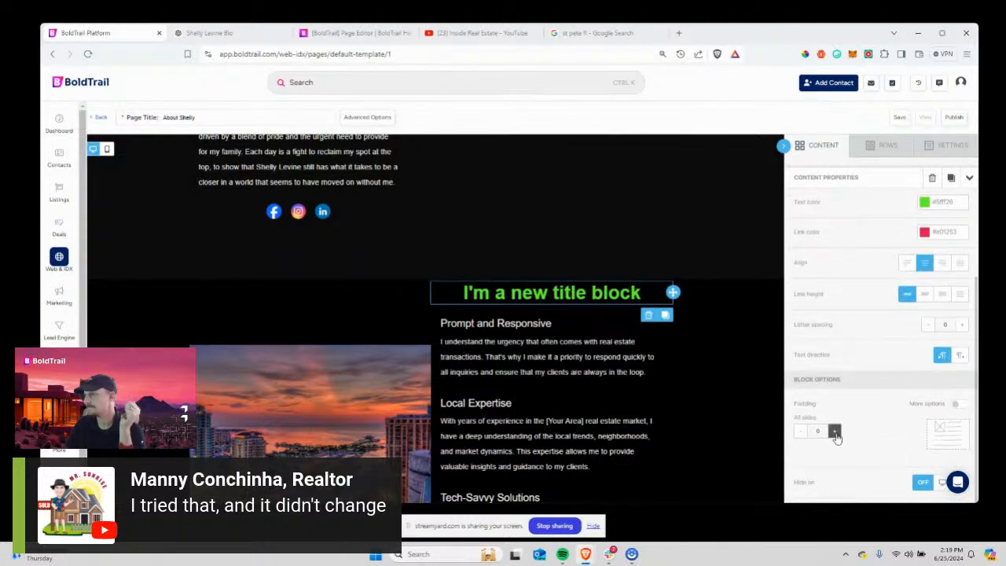
click(835, 429)
click(836, 428)
scroll(899, 403, down, 1)
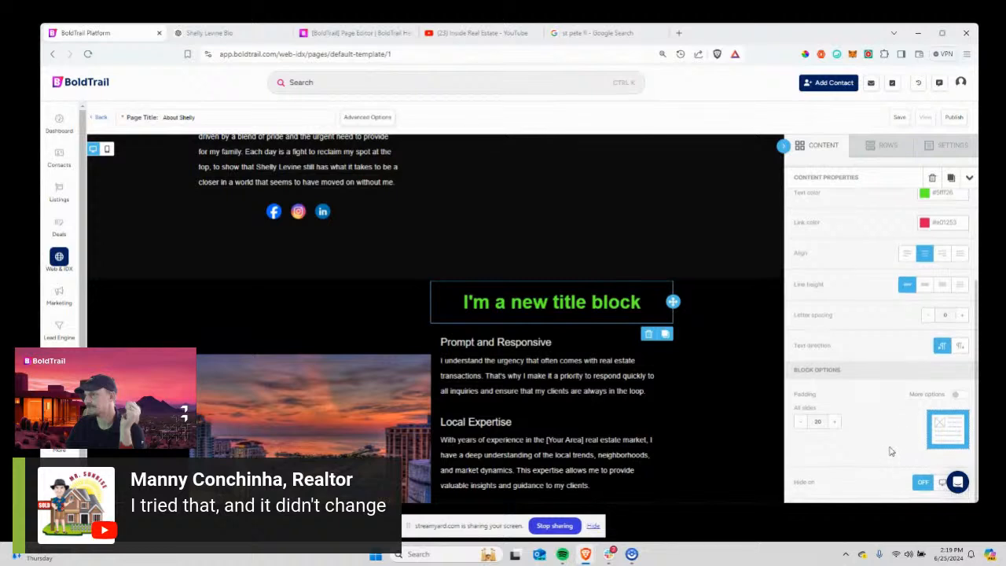
click(956, 397)
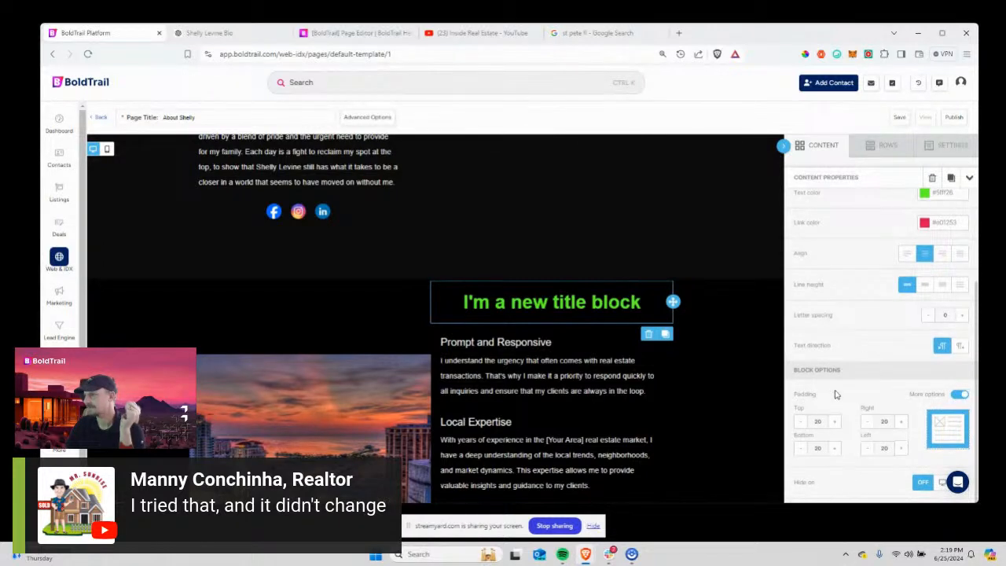
click(834, 425)
click(834, 425)
click(834, 424)
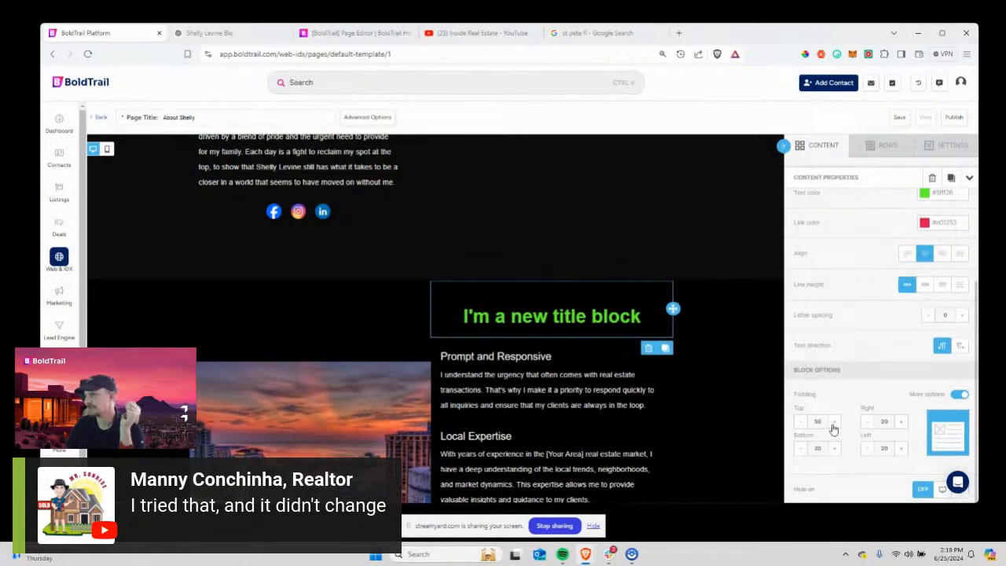
click(801, 422)
click(802, 422)
Give Shelly's photo per-side padding with the top padding set to 0.
scroll(795, 393, up, 3)
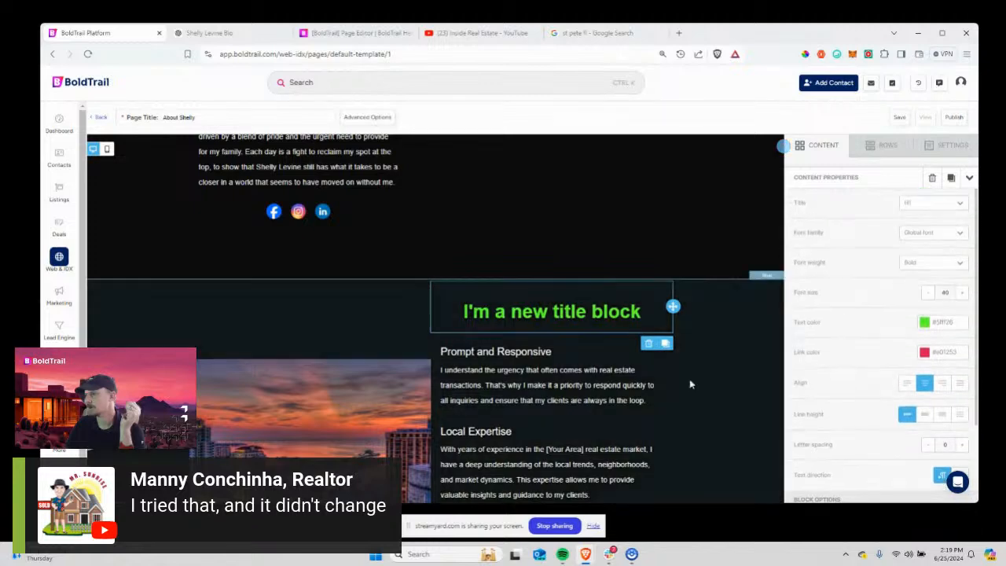
scroll(656, 362, up, 6)
click(621, 379)
scroll(875, 378, down, 5)
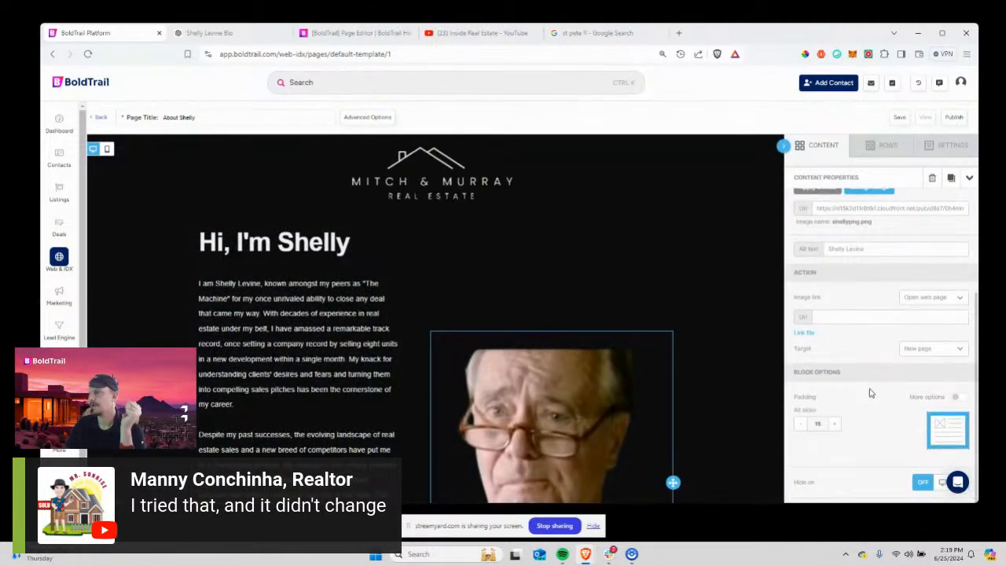
click(958, 398)
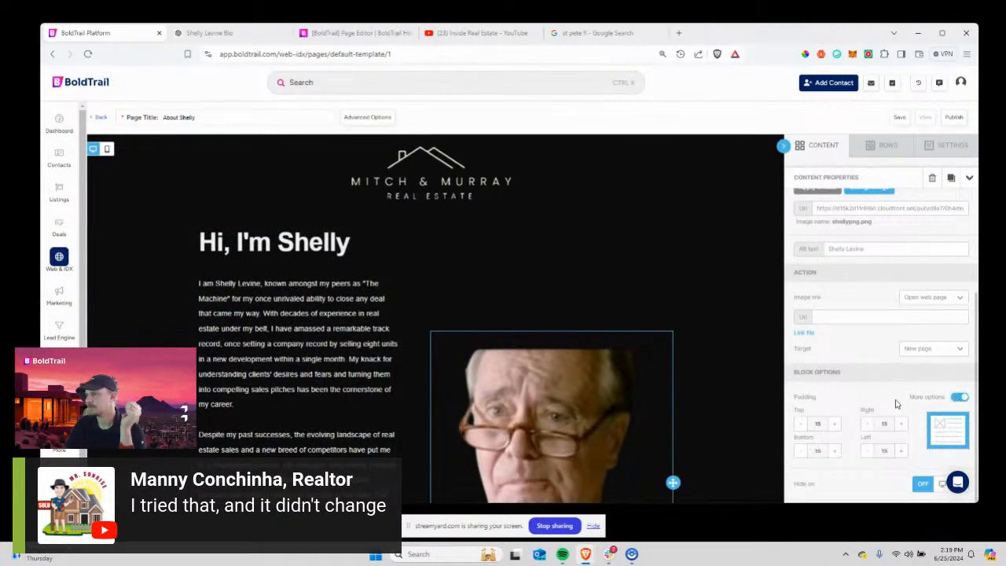
click(801, 424)
click(801, 423)
click(801, 424)
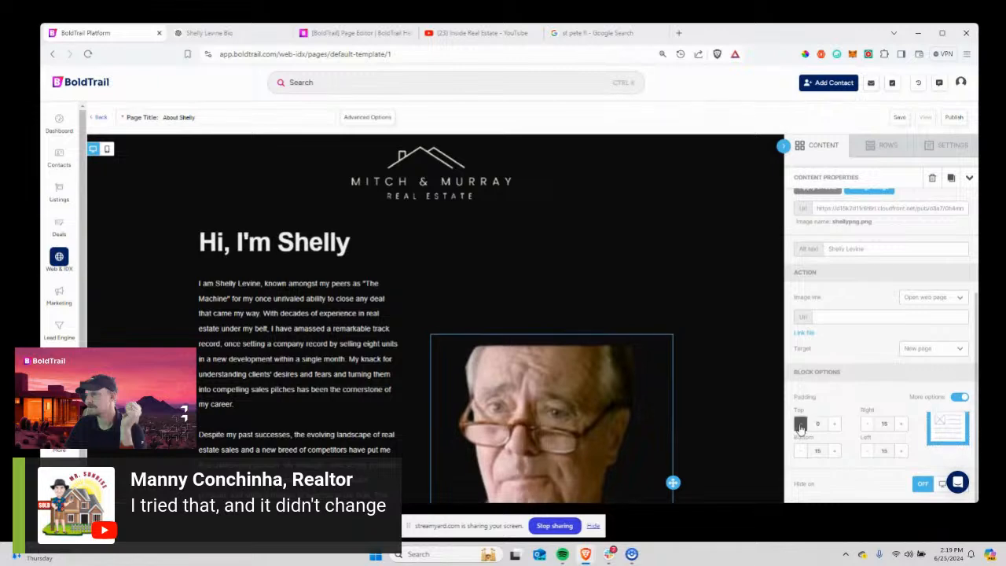
Select the row around the photo and begin editing the 'I'm a new title block' heading.
click(640, 282)
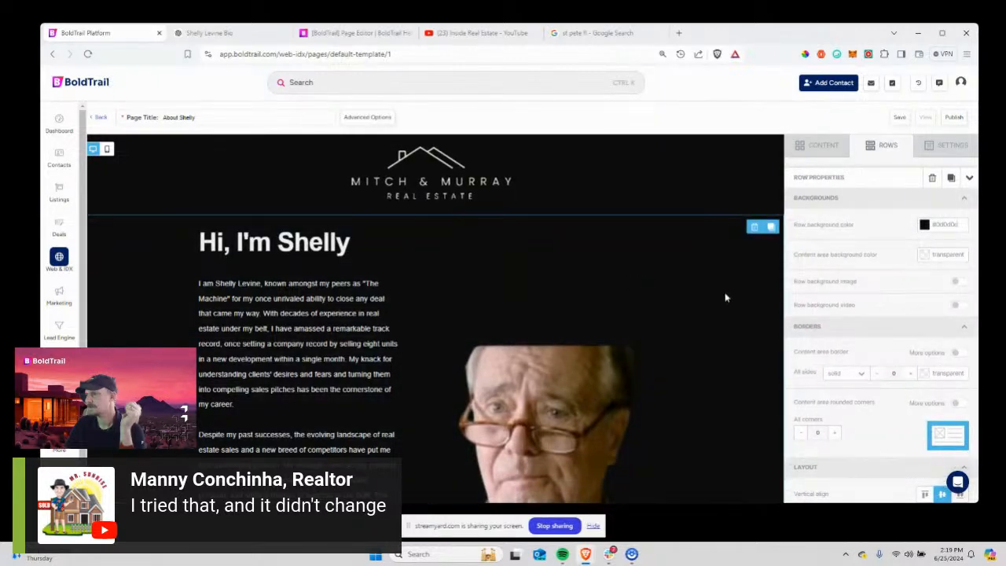
scroll(747, 341, down, 6)
scroll(757, 352, down, 3)
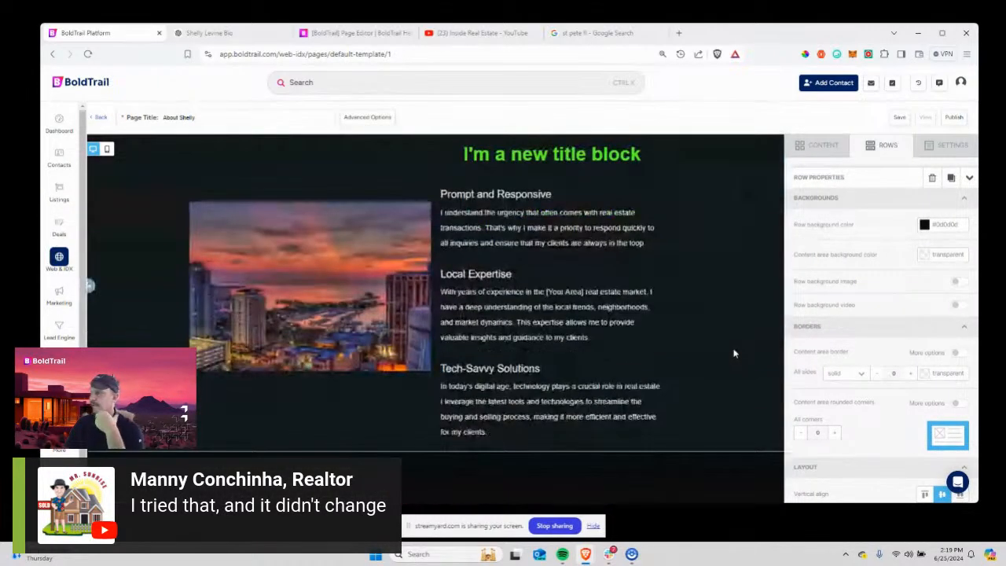
scroll(532, 188, up, 2)
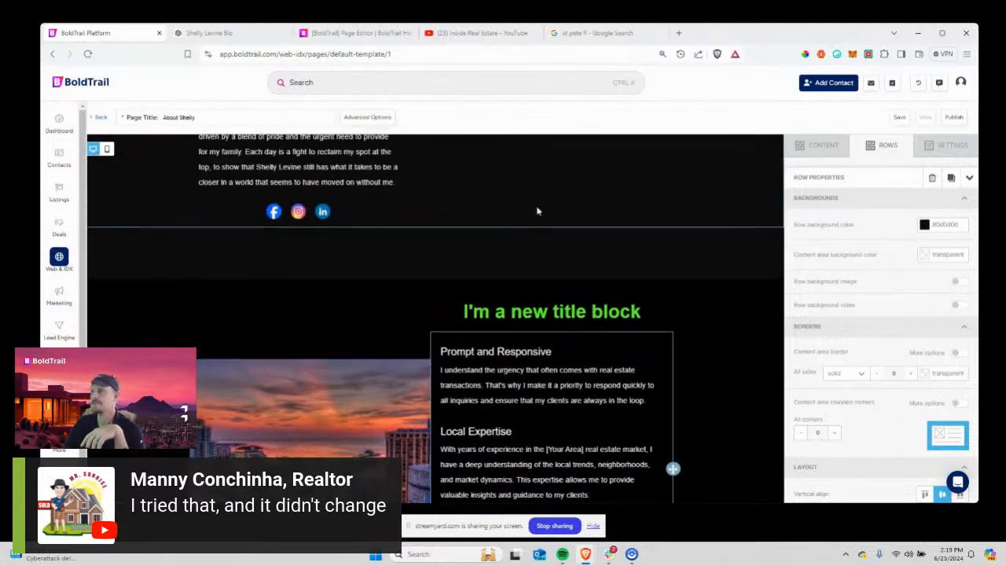
click(495, 312)
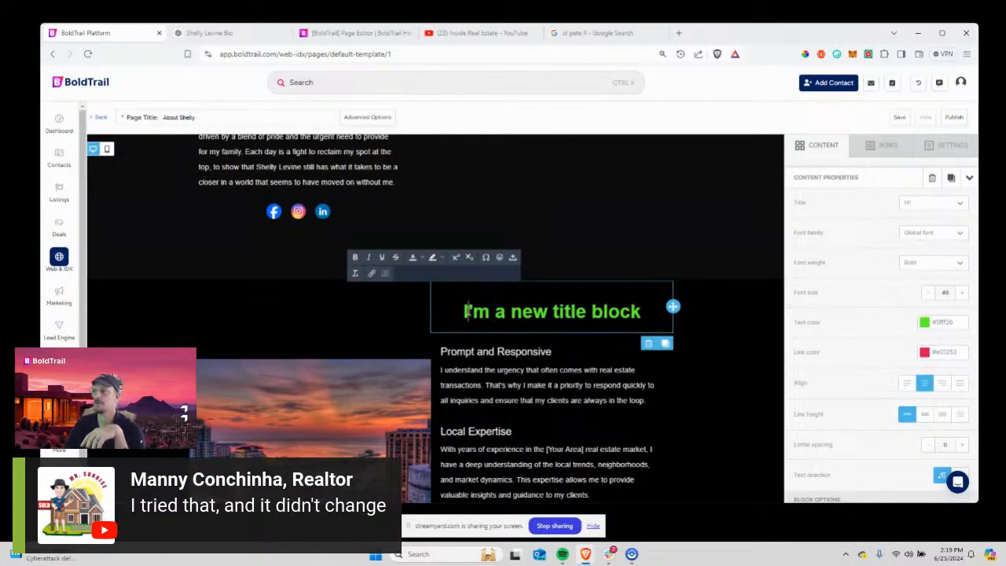
Replace the placeholder title with 'Helping Empty Nesters Downsize Into A St Pete Condo'.
drag(465, 311, 649, 307)
key(BackSpace)
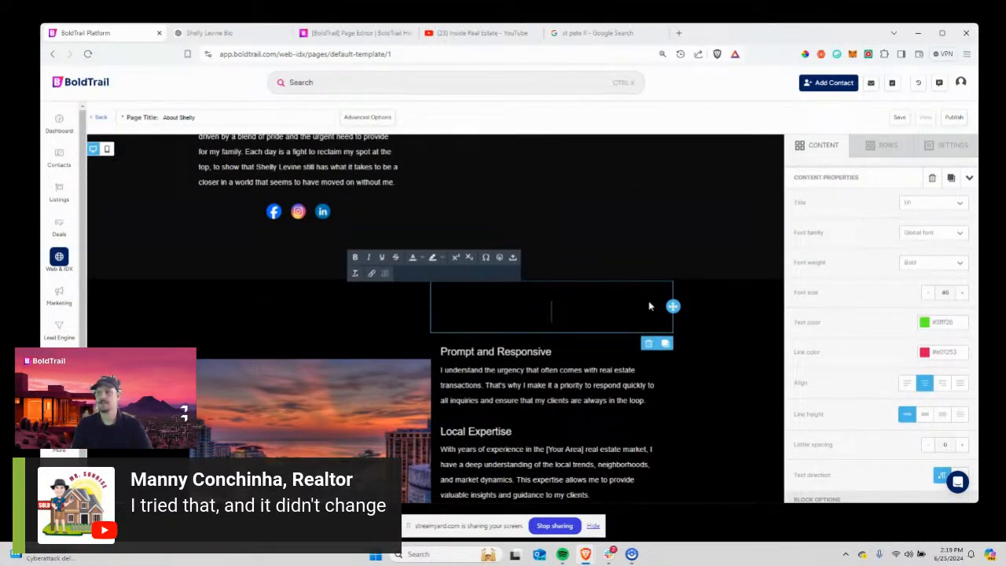
text(Ser)
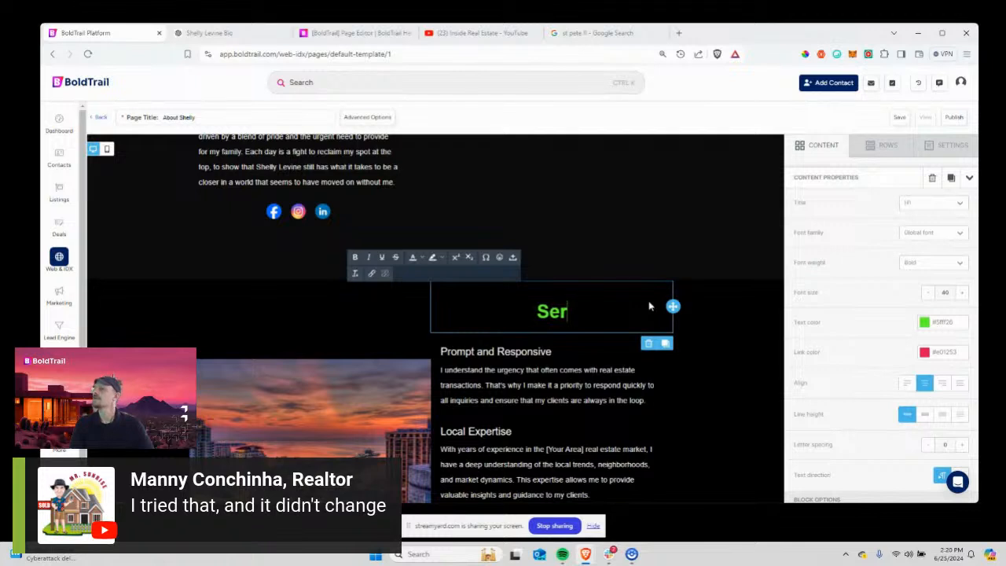
text(ving Downsizin)
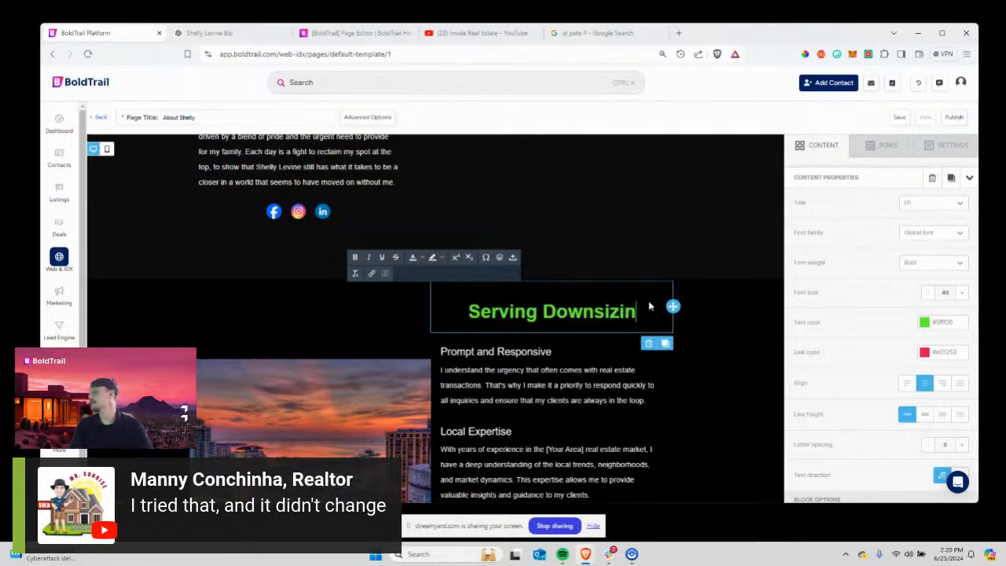
text(g )
text(Homeo)
key(BackSpace)
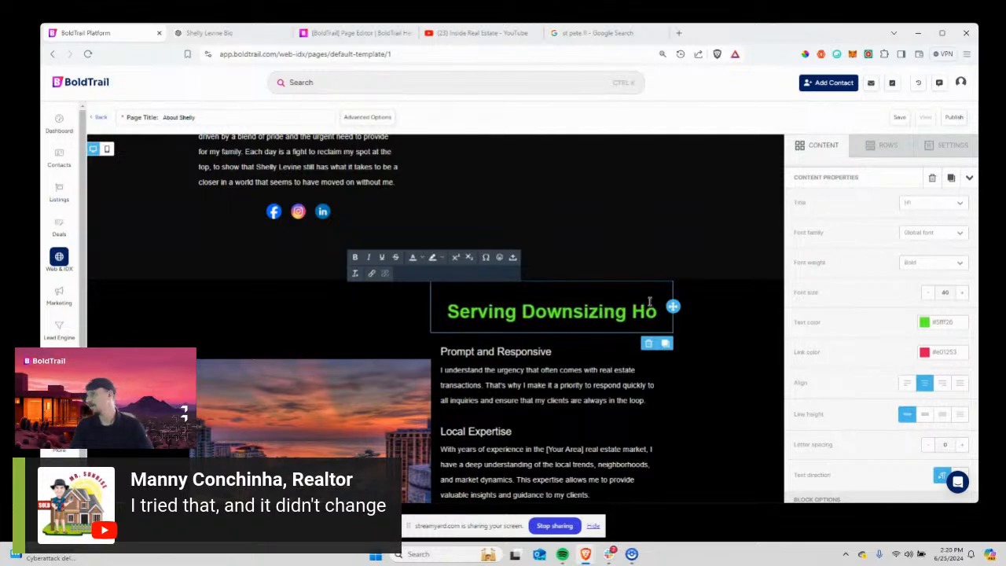
text(meow)
key(BackSpace)
key(BackSpace)
key(BackSpace)
key(BackSpace)
key(BackSpace)
key(BackSpace)
key(BackSpace)
key(BackSpace)
key(BackSpace)
key(BackSpace)
key(BackSpace)
key(BackSpace)
key(BackSpace)
key(BackSpace)
key(BackSpace)
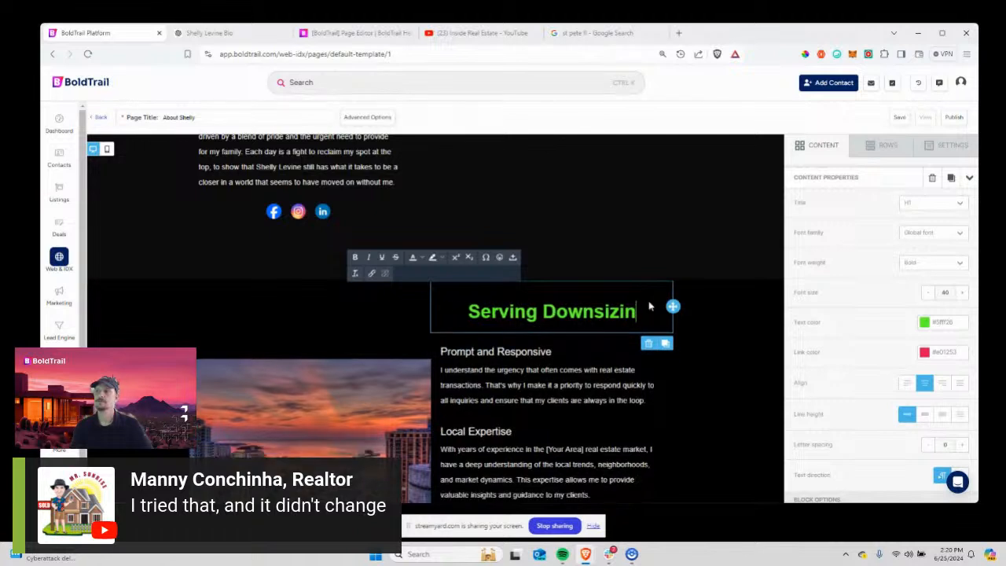
key(BackSpace)
key(BackSpace)
key(BackSpace)
key(BackSpace)
key(BackSpace)
key(BackSpace)
key(BackSpace)
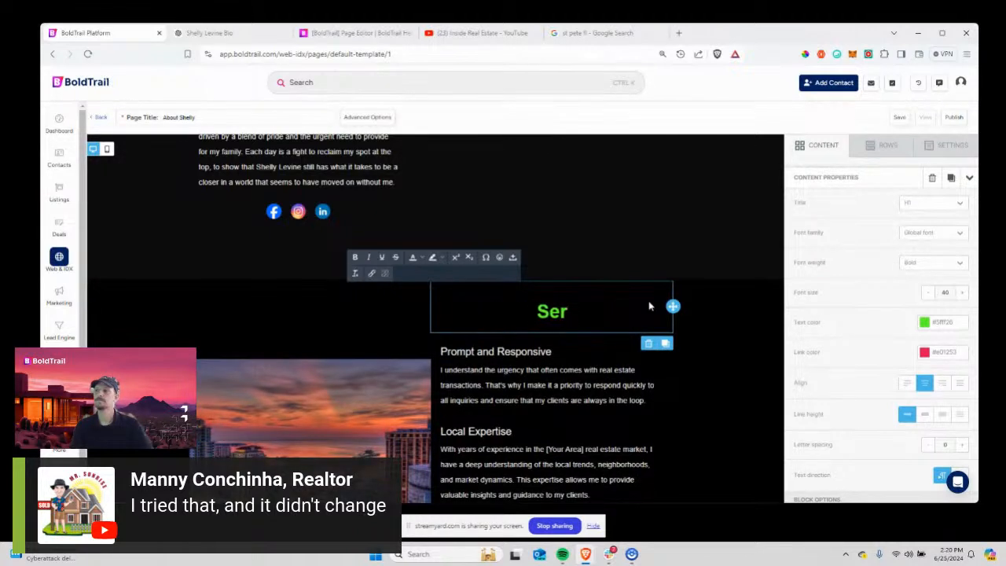
text(Helping)
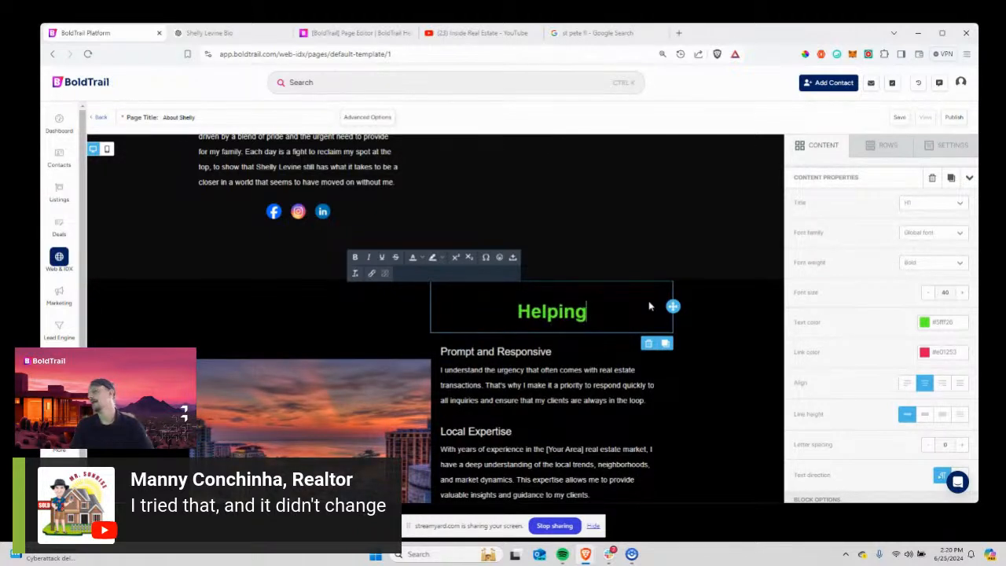
key(BackSpace)
key(BackSpace)
key(BackSpace)
text(ing E)
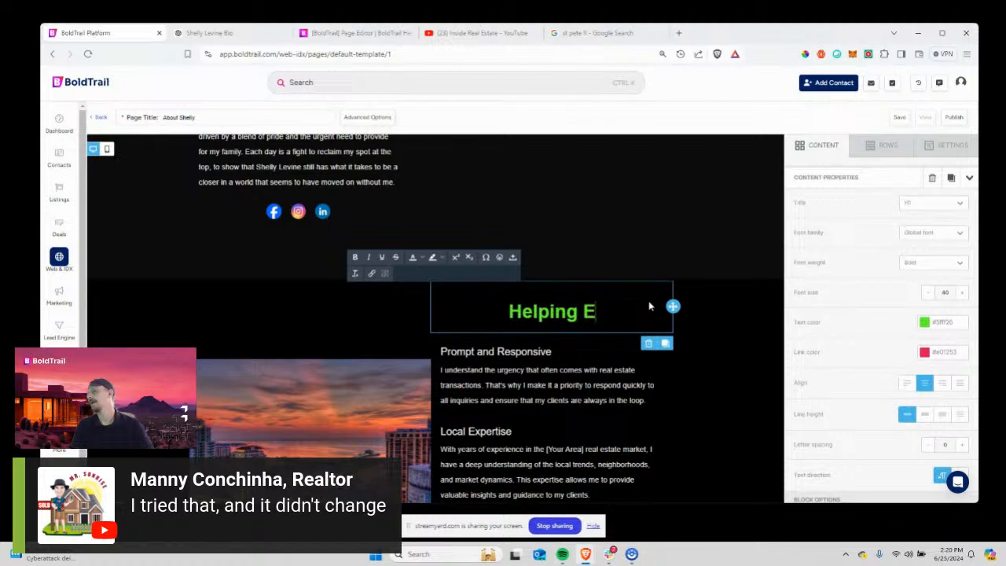
text(mpty Nes)
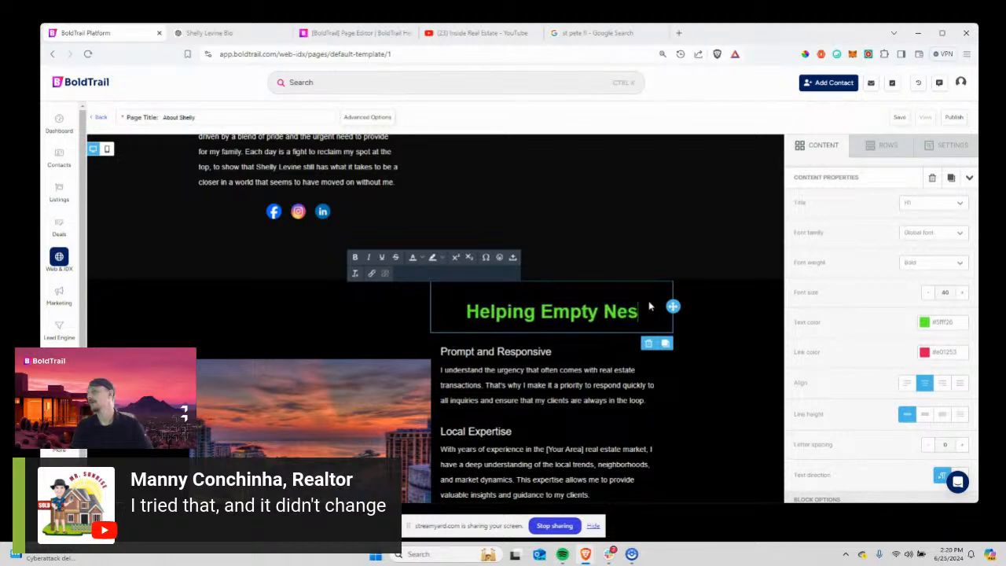
text(ters Downsize Int)
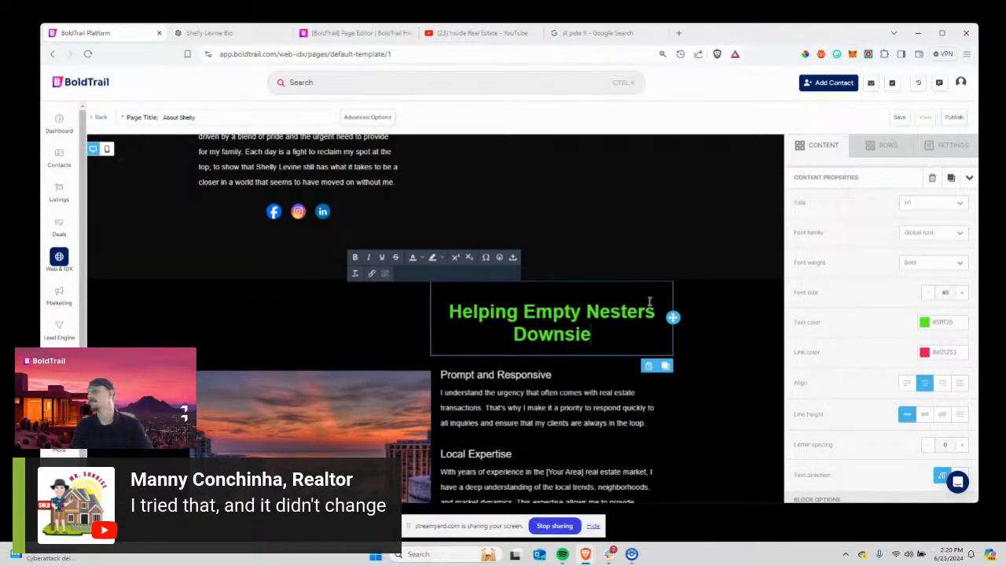
text(o A ST)
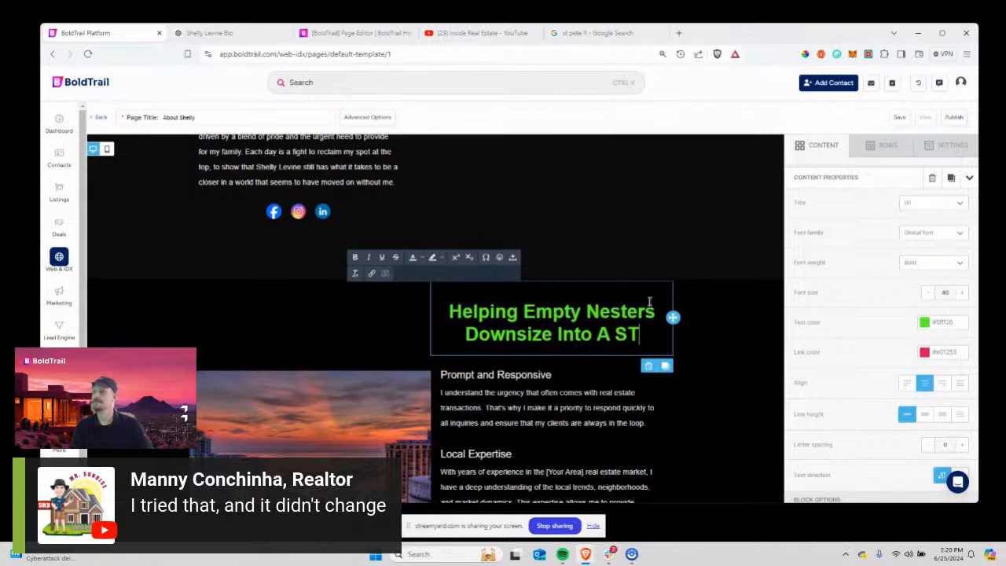
key(BackSpace)
text(t Pete Condo)
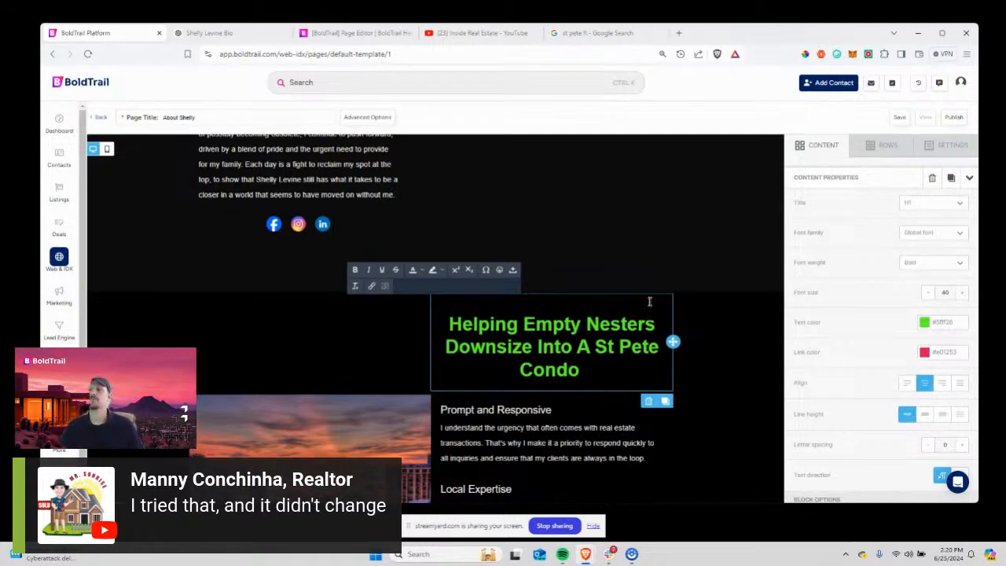
Select the Prompt and Responsive heading text, then switch to the ChatGPT chat holding the bio.
scroll(649, 301, up, 8)
scroll(622, 256, down, 1)
scroll(622, 255, down, 8)
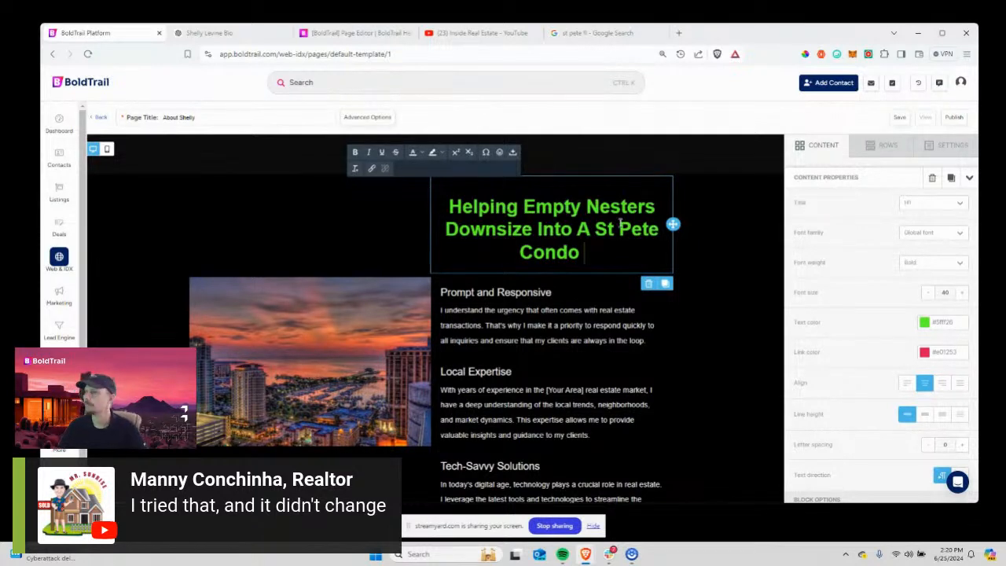
scroll(514, 295, down, 1)
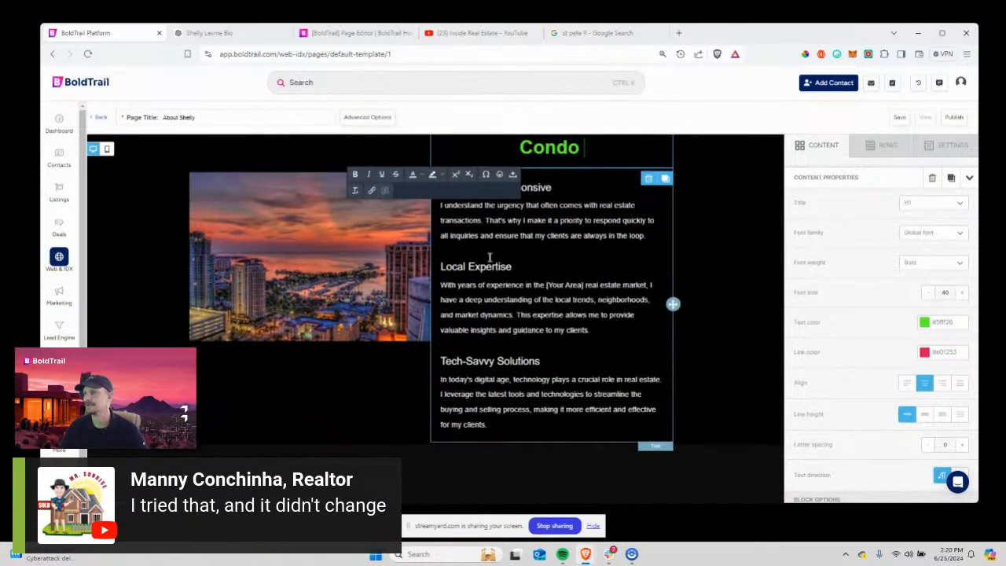
click(494, 248)
drag(553, 187, 441, 192)
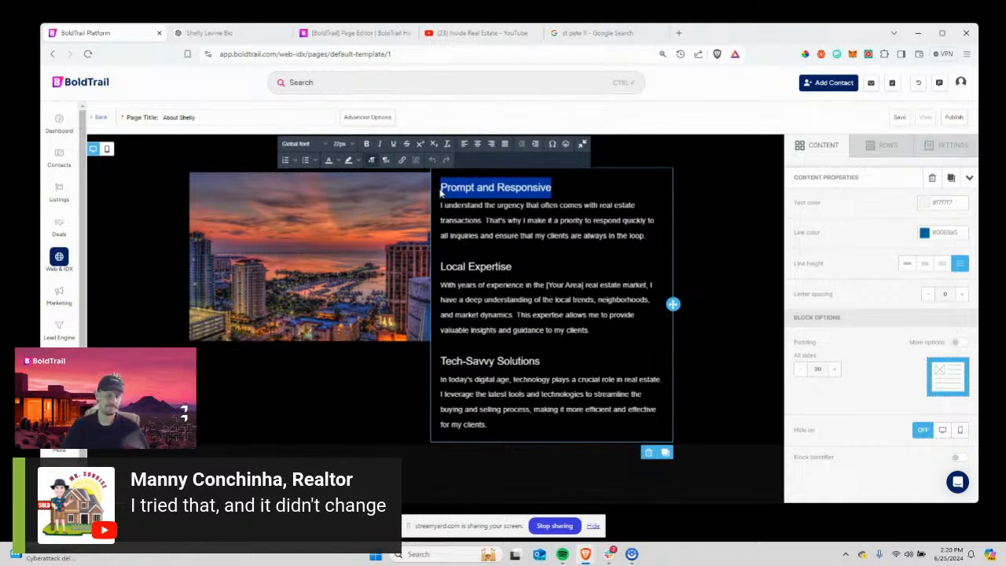
scroll(570, 243, up, 1)
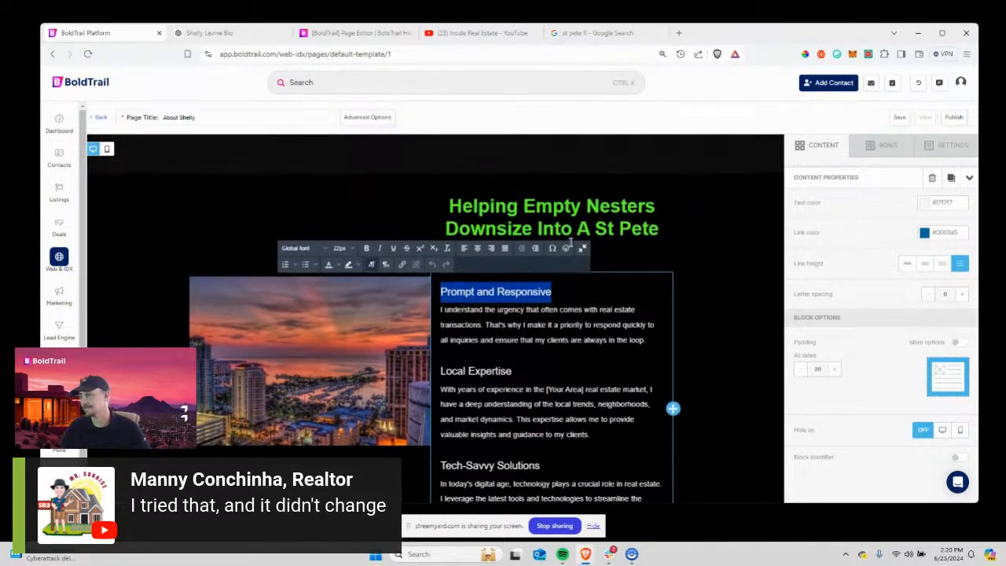
scroll(570, 242, down, 1)
scroll(571, 242, up, 3)
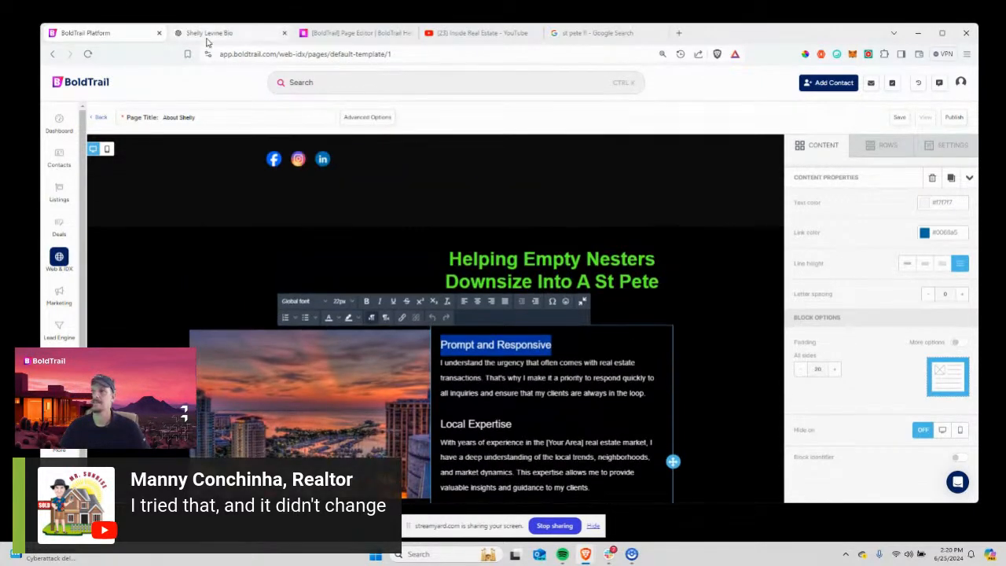
click(209, 32)
click(578, 440)
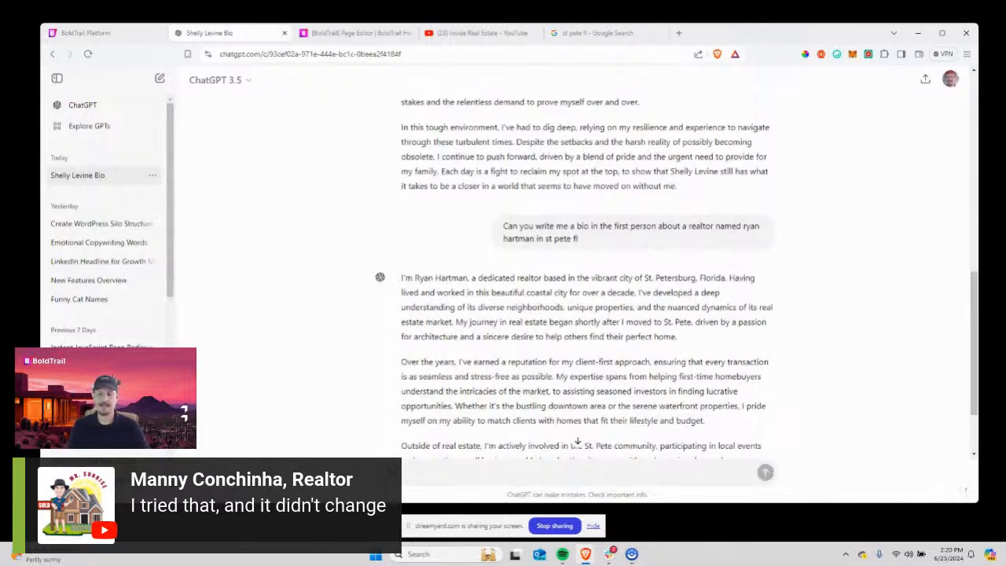
Ask ChatGPT for three bullet points on why the realtor suits downtown condo buyers.
text(bullet)
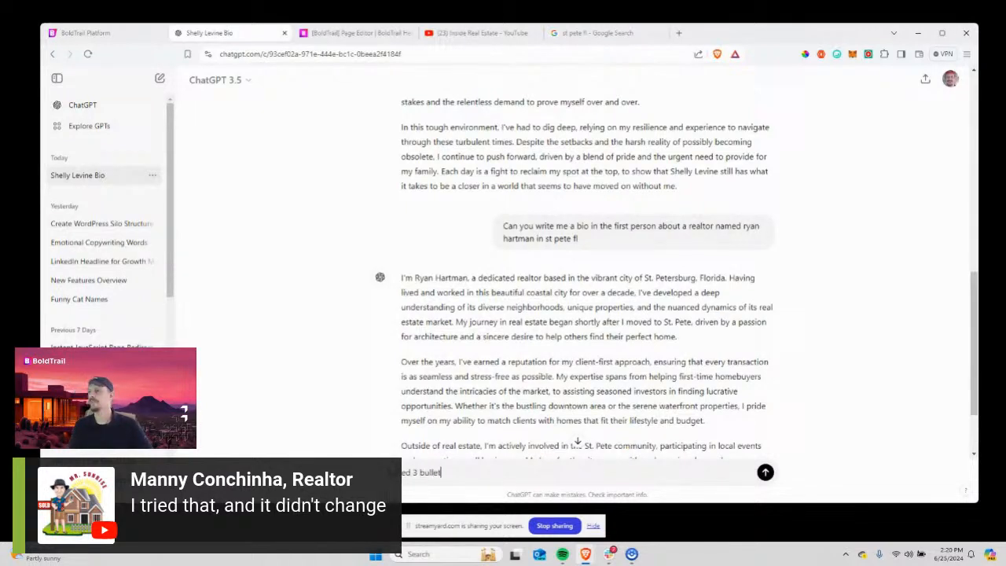
text( points rela)
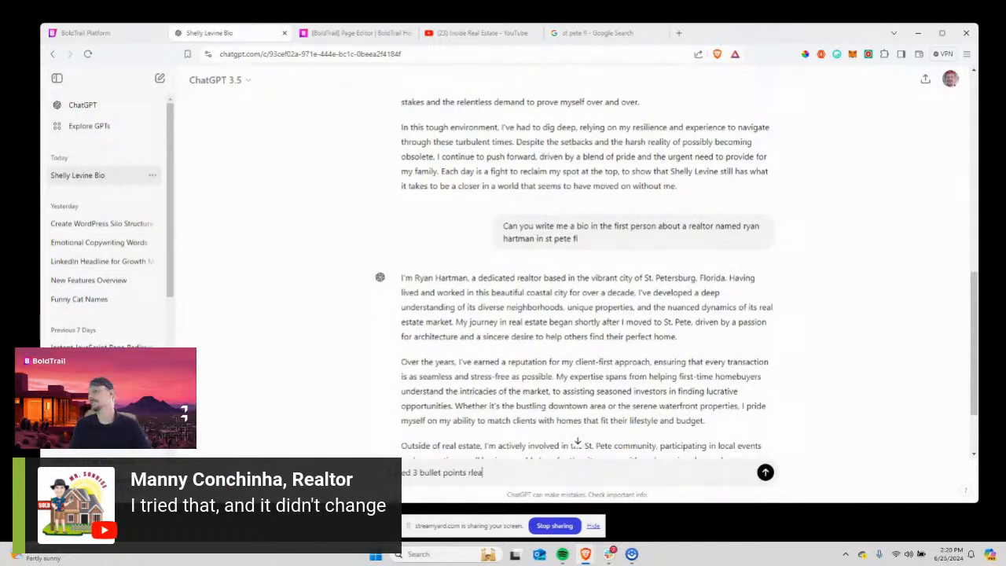
text(ted to )
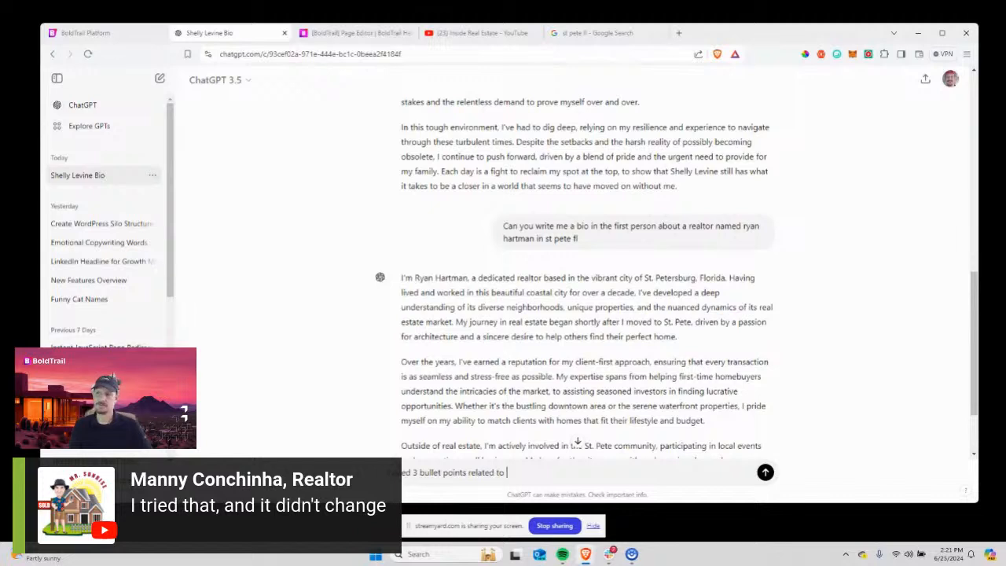
text(why shelly is a good ch)
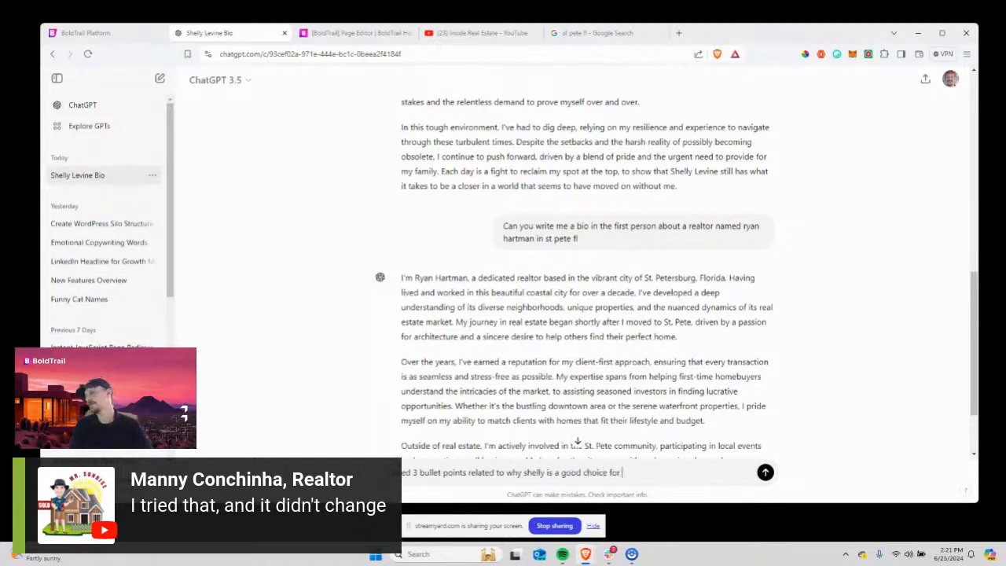
text(oice as a realto)
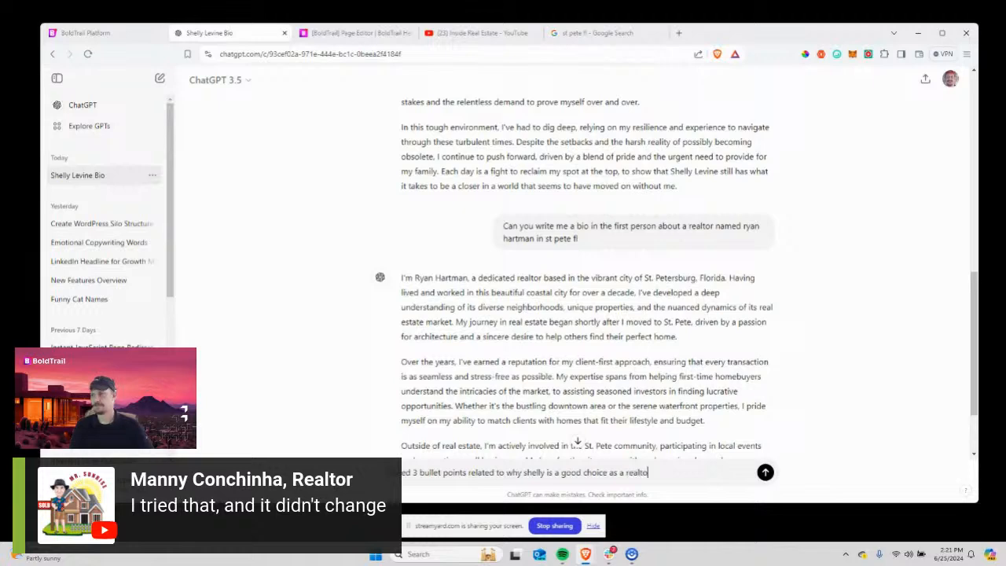
text(r for someone who w)
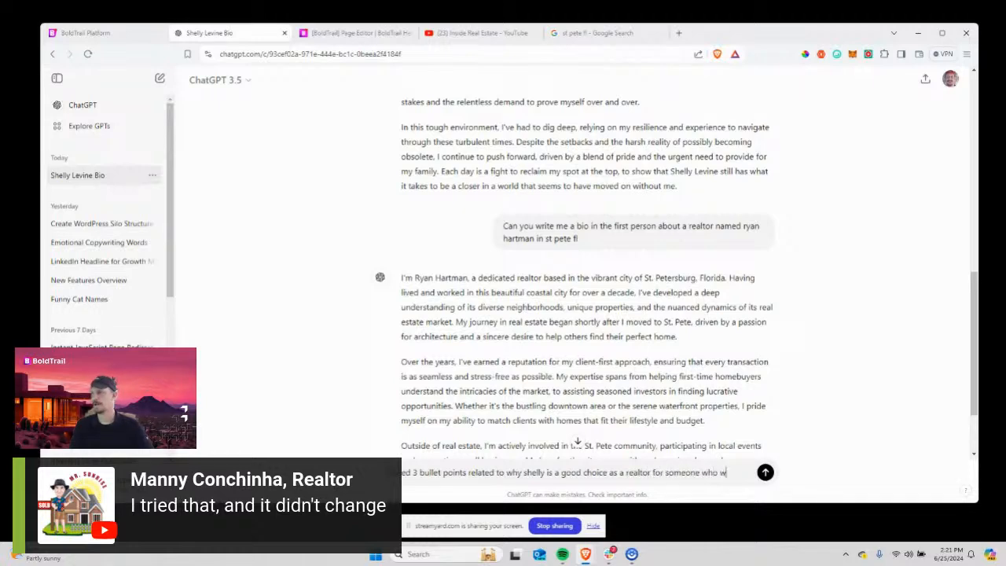
text(ants a hom)
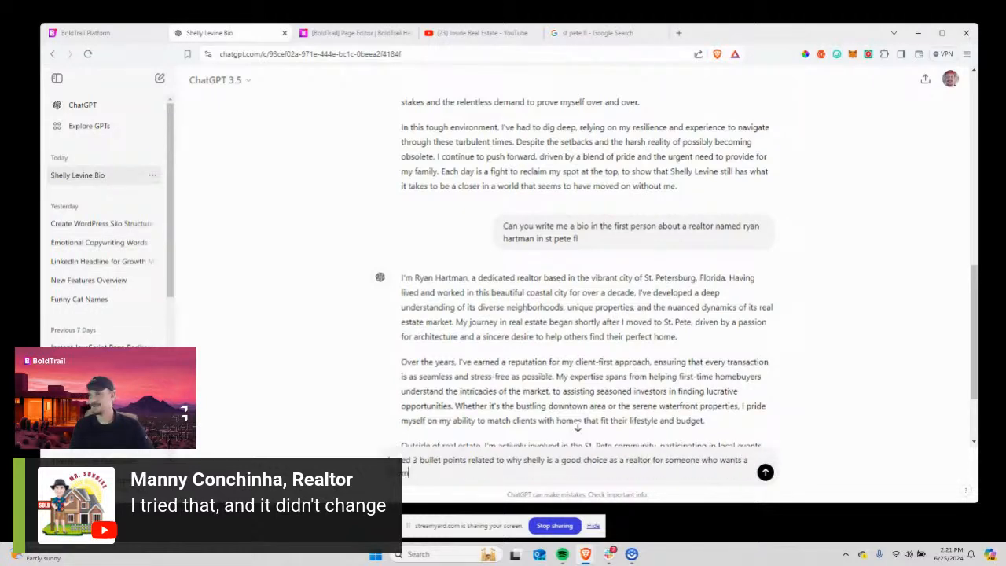
text(ntown condo)
key(Return)
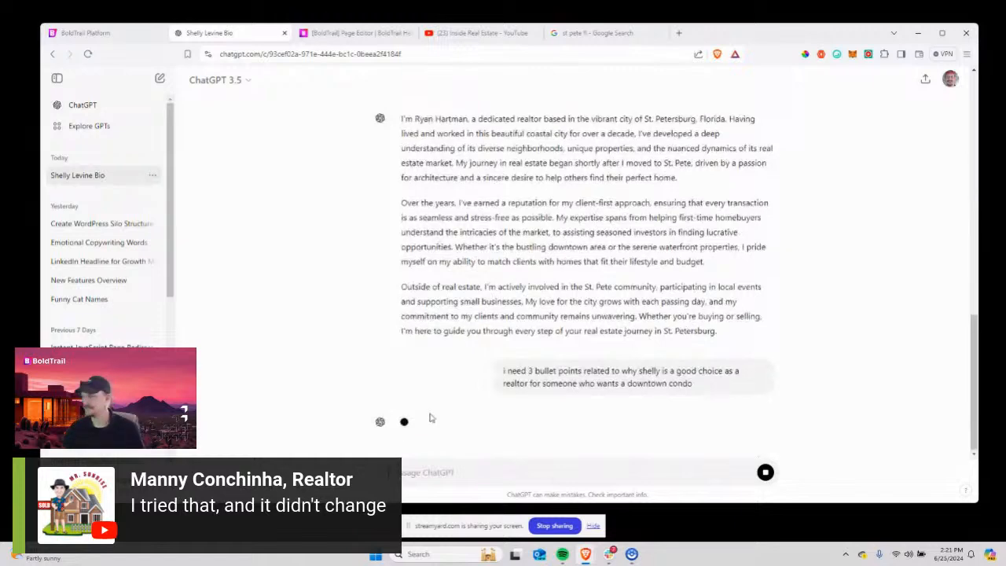
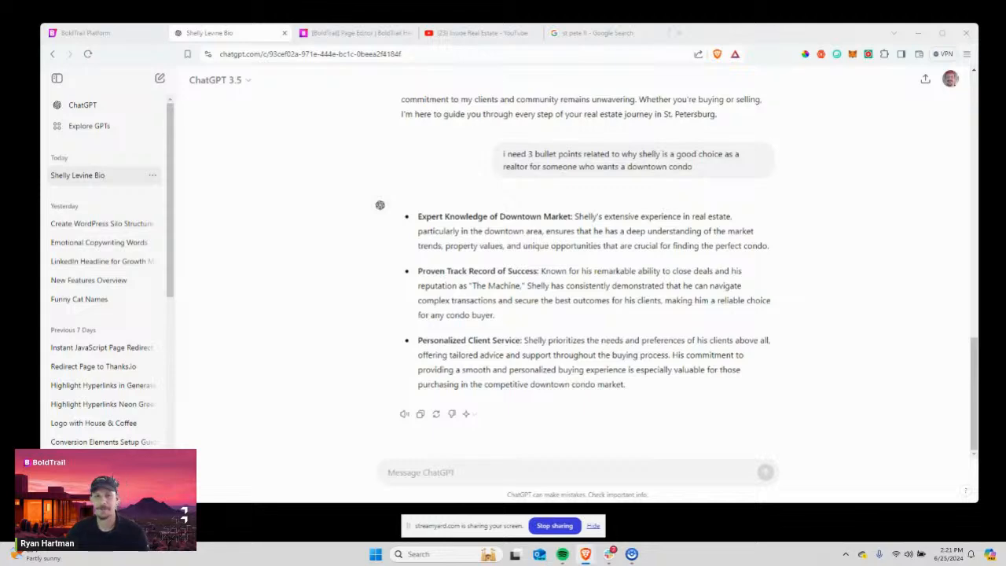
Copy ChatGPT's three bullet points on why Shelly suits downtown condo buyers.
scroll(716, 269, up, 2)
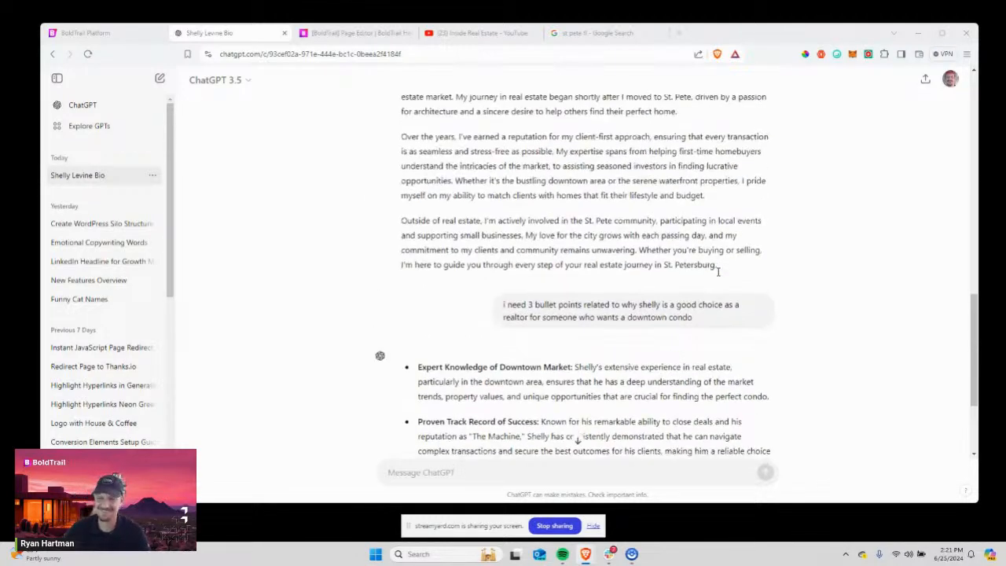
scroll(677, 268, down, 2)
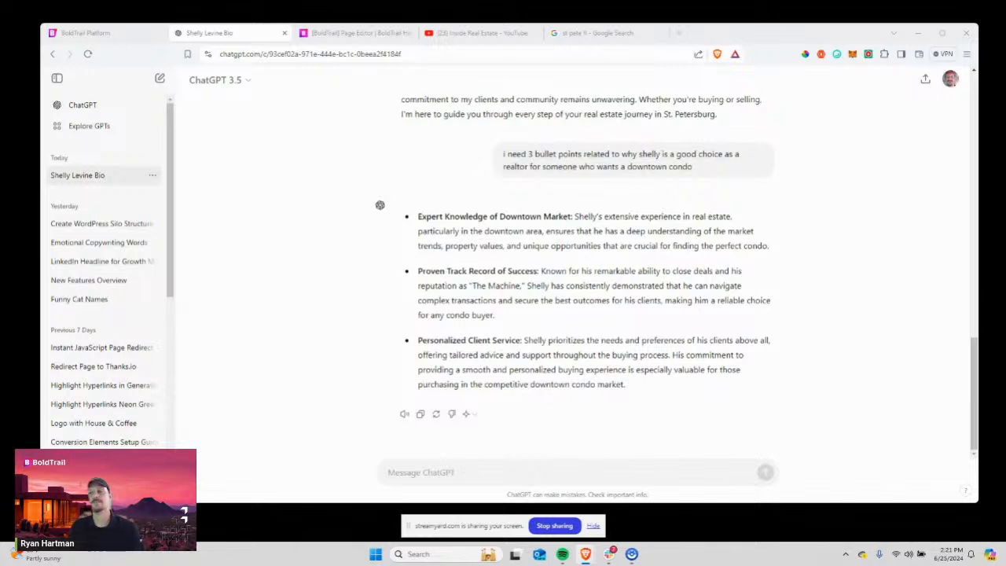
drag(653, 384, 418, 217)
right_click(428, 220)
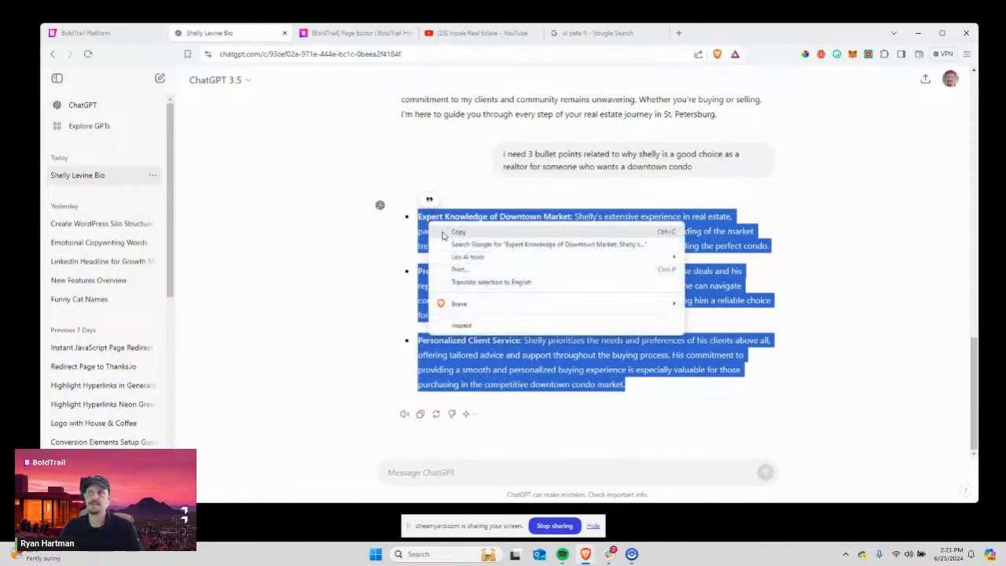
click(446, 236)
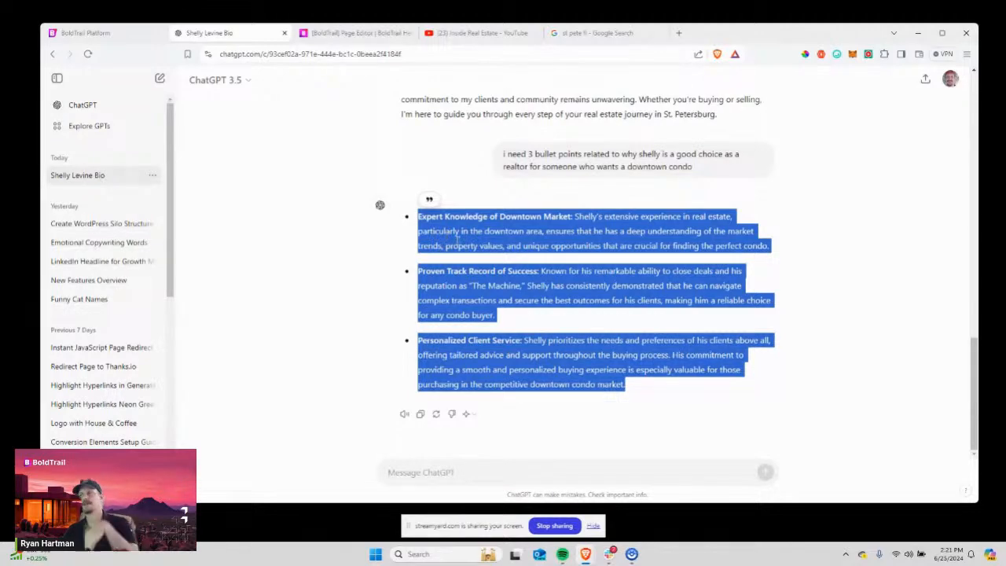
In BoldTrail, paste the three condo bullet points over the Tech-Savvy Solutions text beside the photo.
click(91, 33)
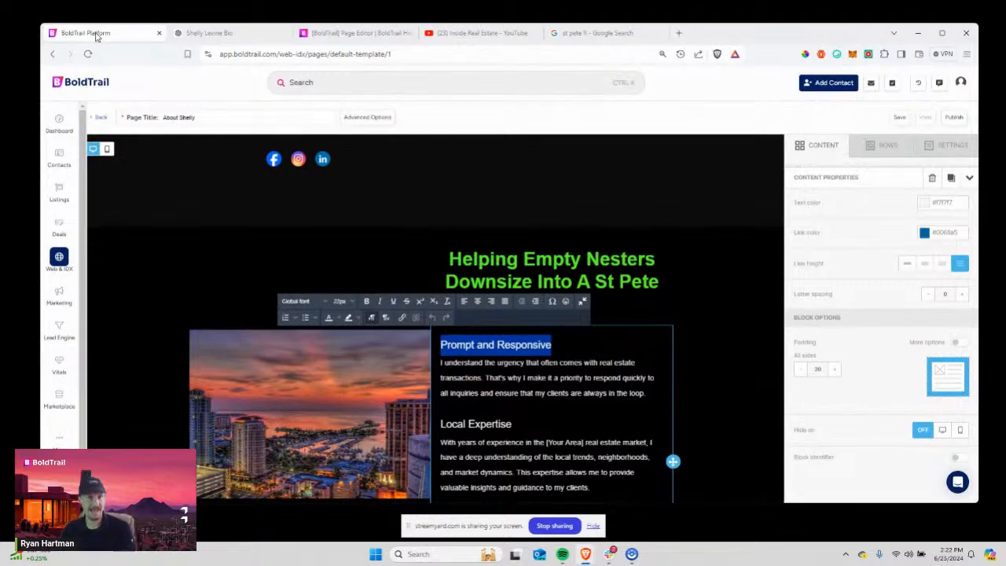
scroll(519, 408, down, 3)
click(538, 414)
scroll(518, 427, down, 1)
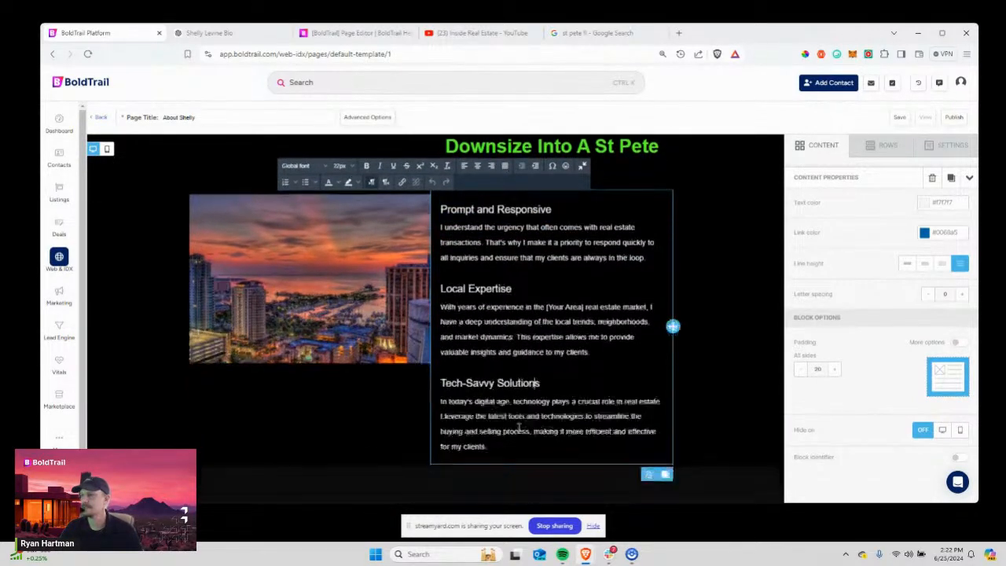
scroll(519, 427, down, 2)
click(497, 321)
scroll(497, 322, up, 1)
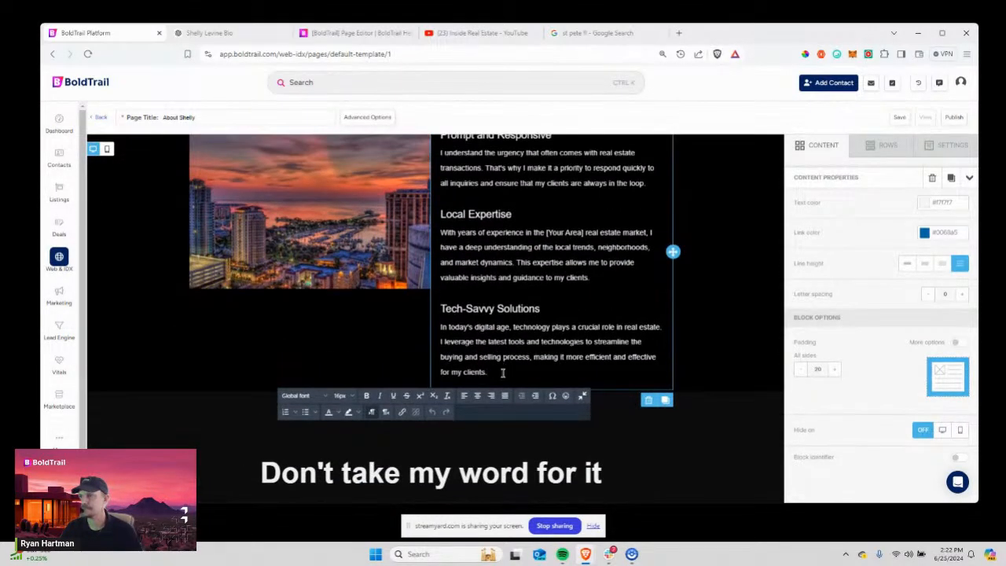
drag(504, 373, 427, 448)
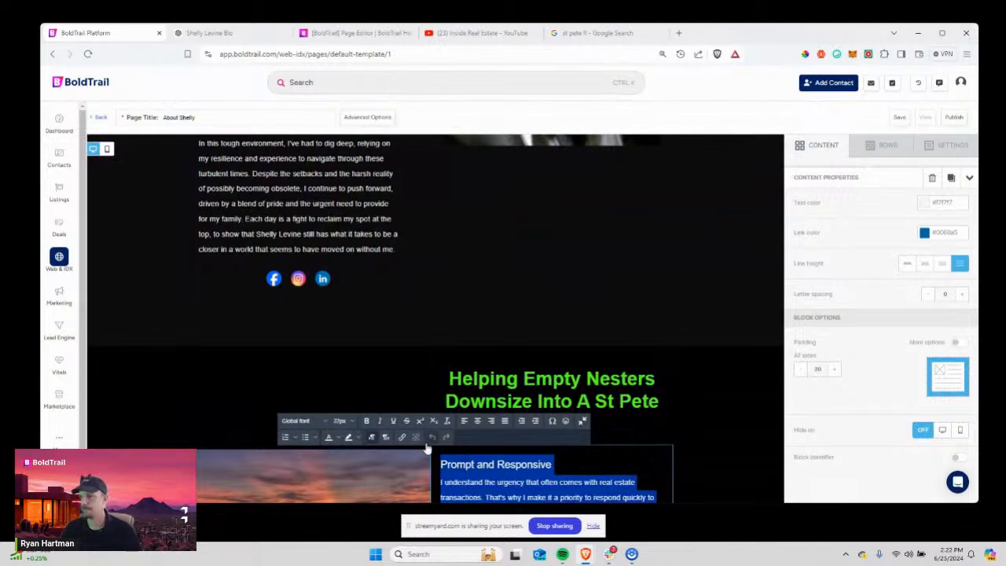
key(ctrl+v)
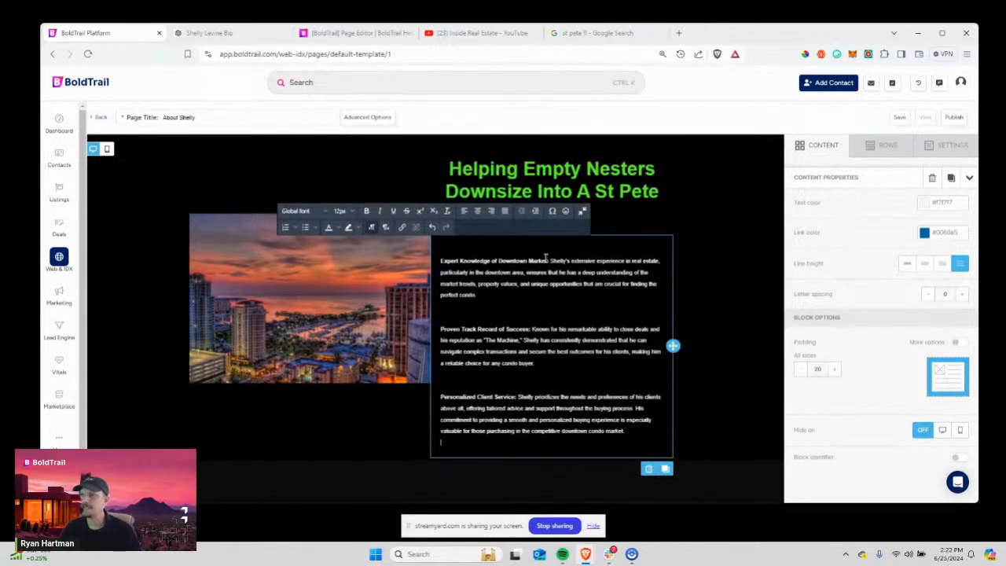
Put the 'Expert Knowledge of Downtown Market:' heading on its own line, enlarged to 20px.
drag(549, 260, 439, 262)
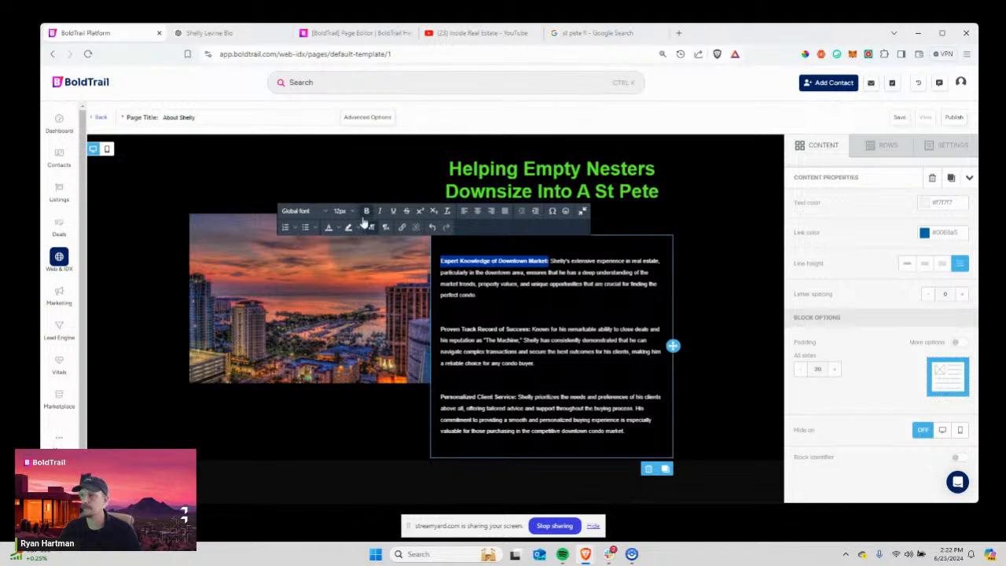
click(340, 211)
click(336, 314)
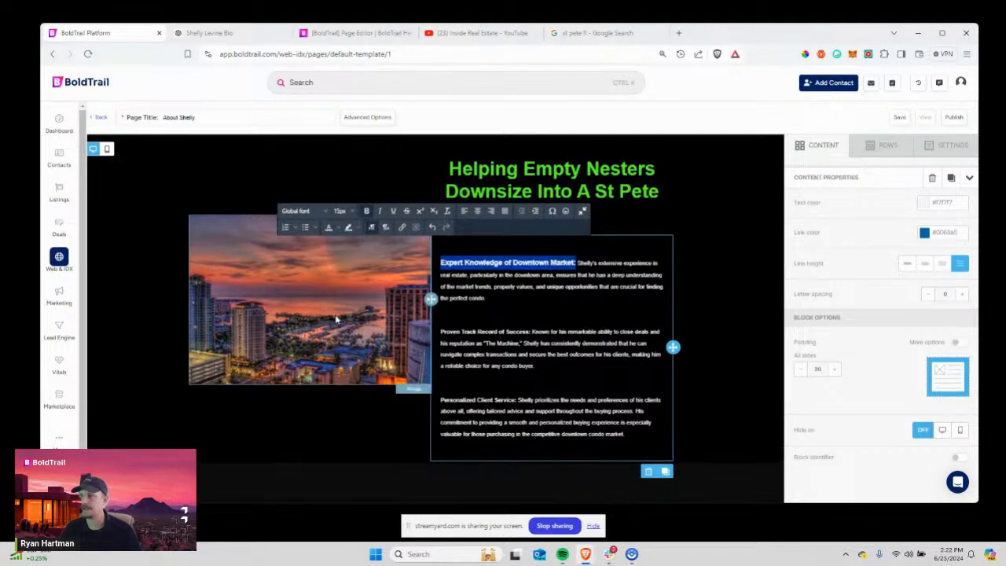
click(346, 211)
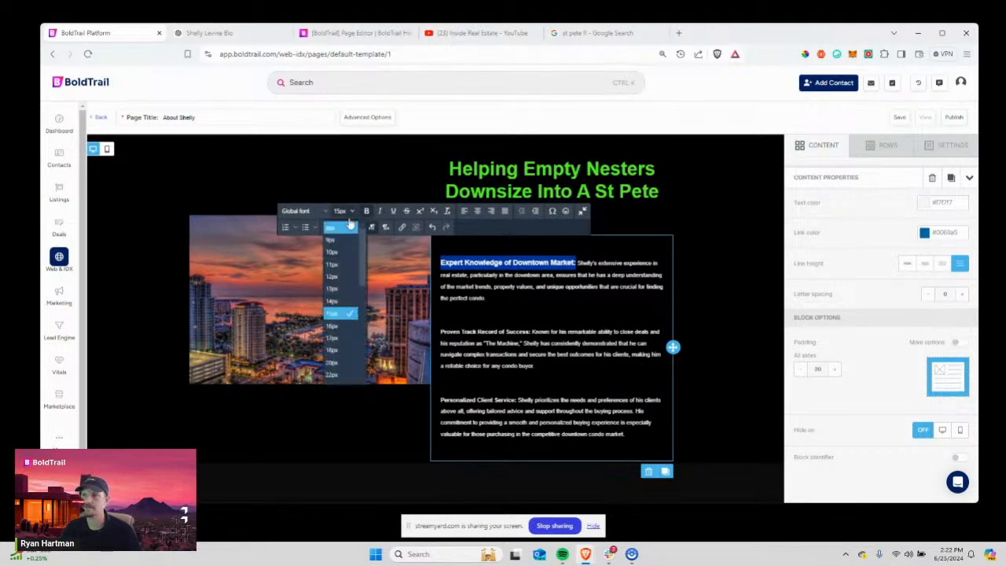
click(345, 338)
click(596, 263)
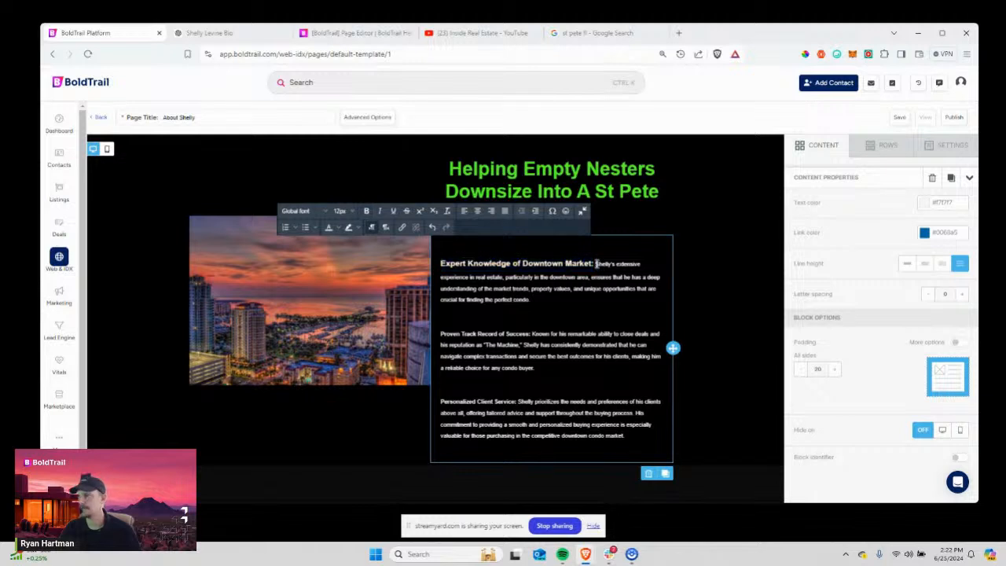
key(Return)
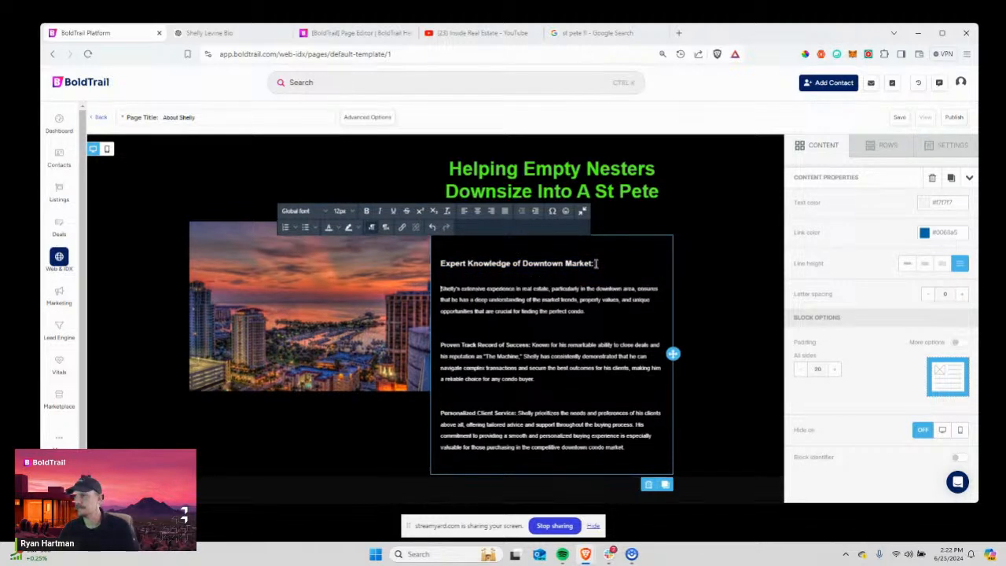
drag(596, 263, 439, 264)
click(350, 212)
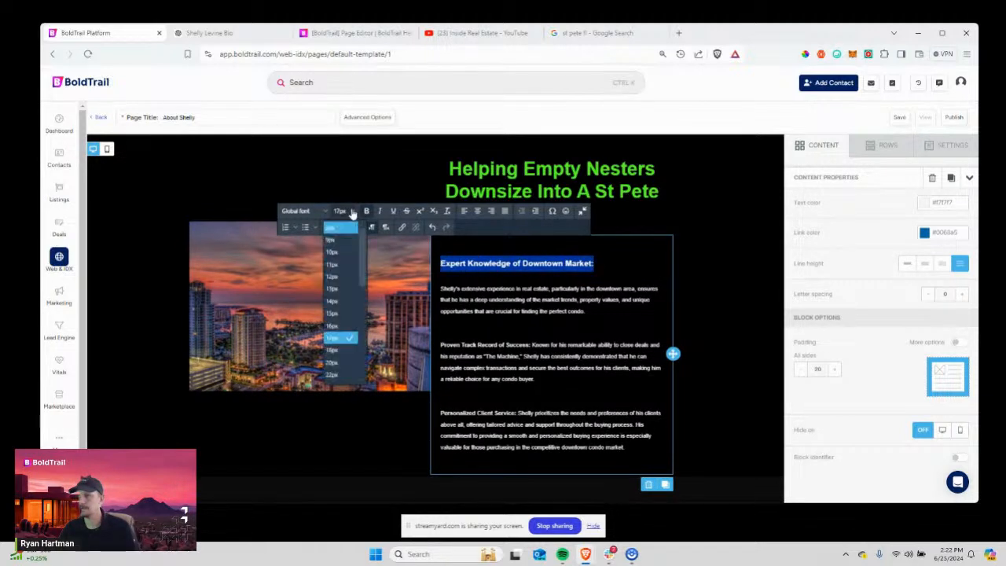
click(343, 365)
click(474, 324)
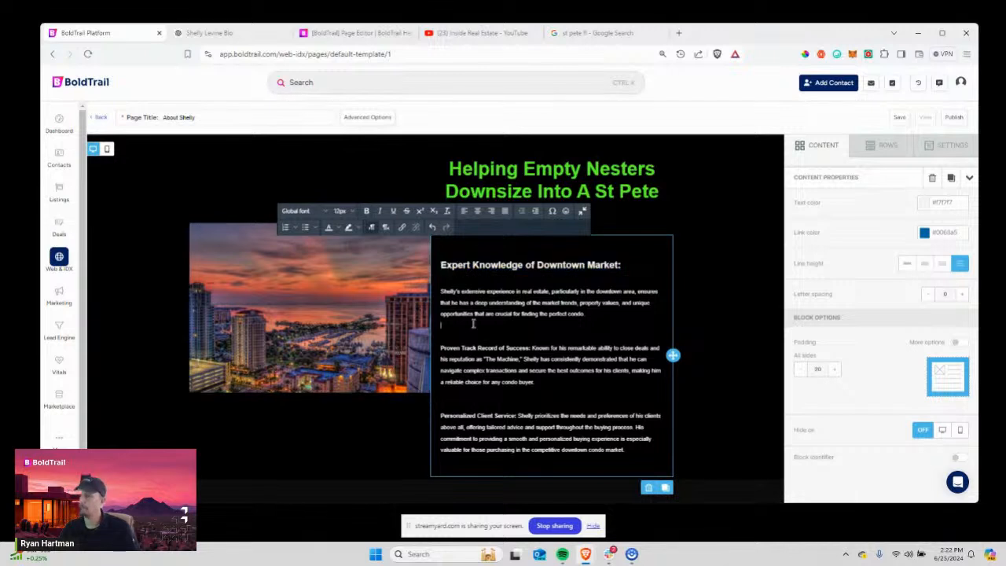
Split off 'Proven Track Record of Success:' at 22px and bring the first heading to 22px.
drag(533, 351, 477, 350)
click(532, 350)
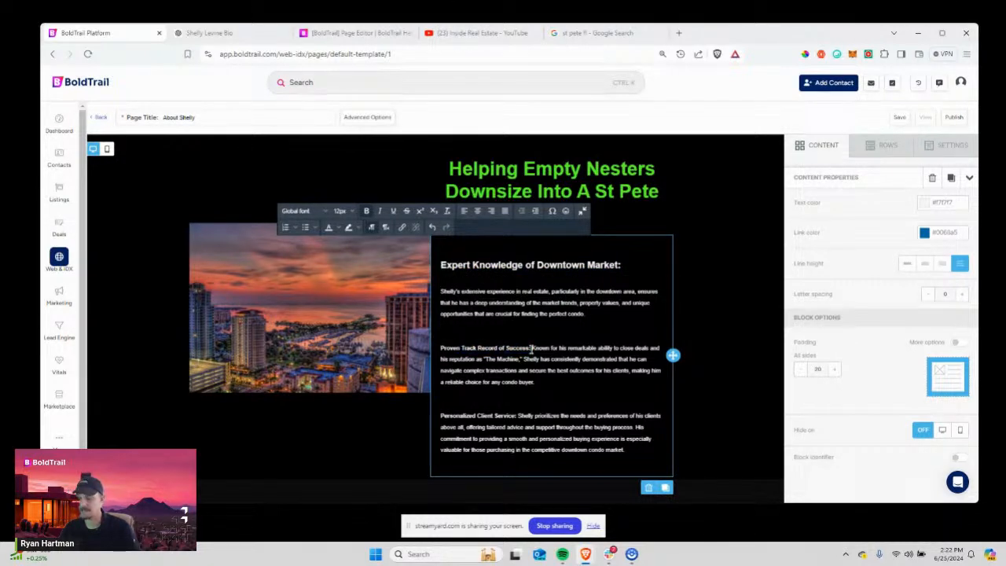
key(Return)
key(Return)
drag(532, 348, 432, 348)
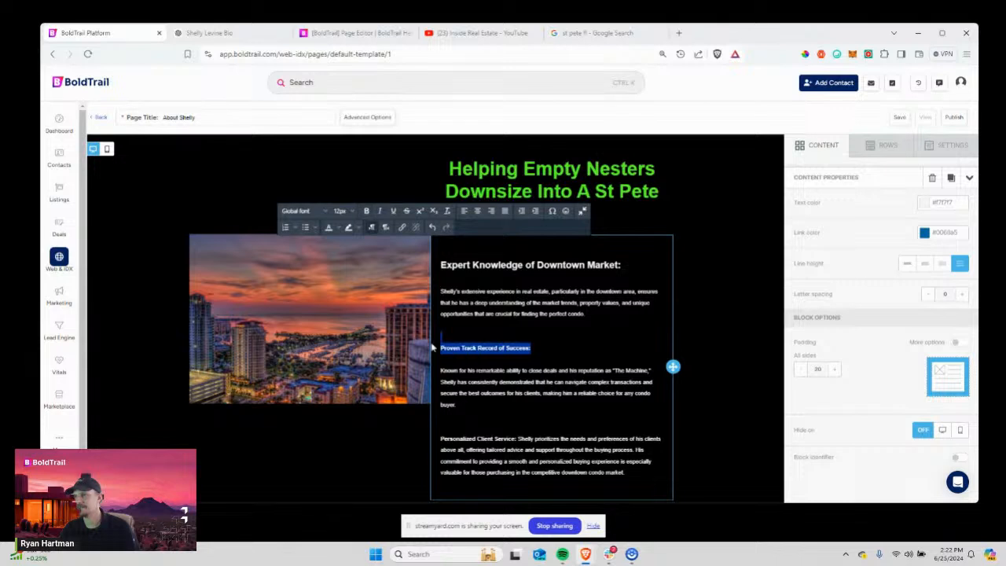
click(346, 212)
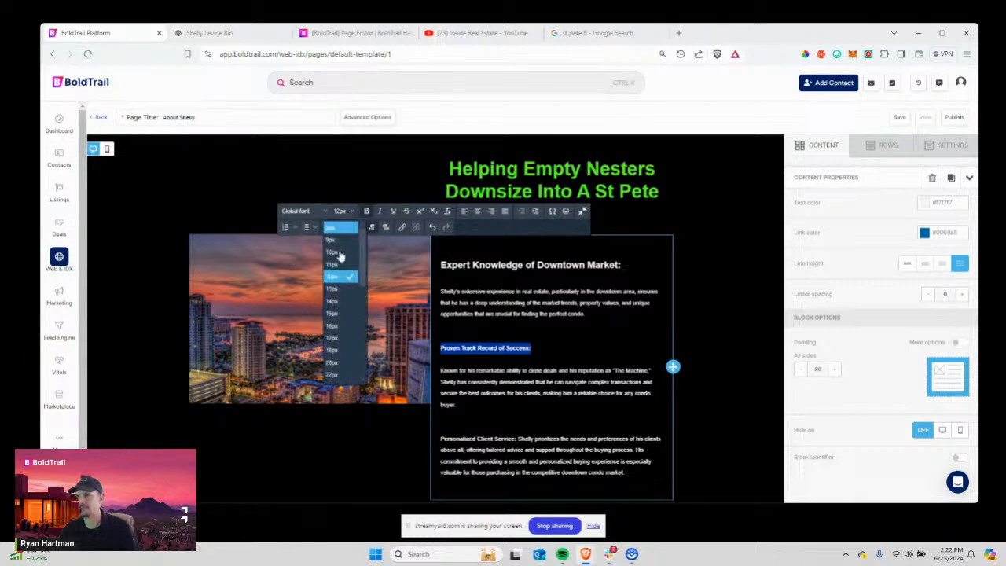
click(345, 338)
click(342, 211)
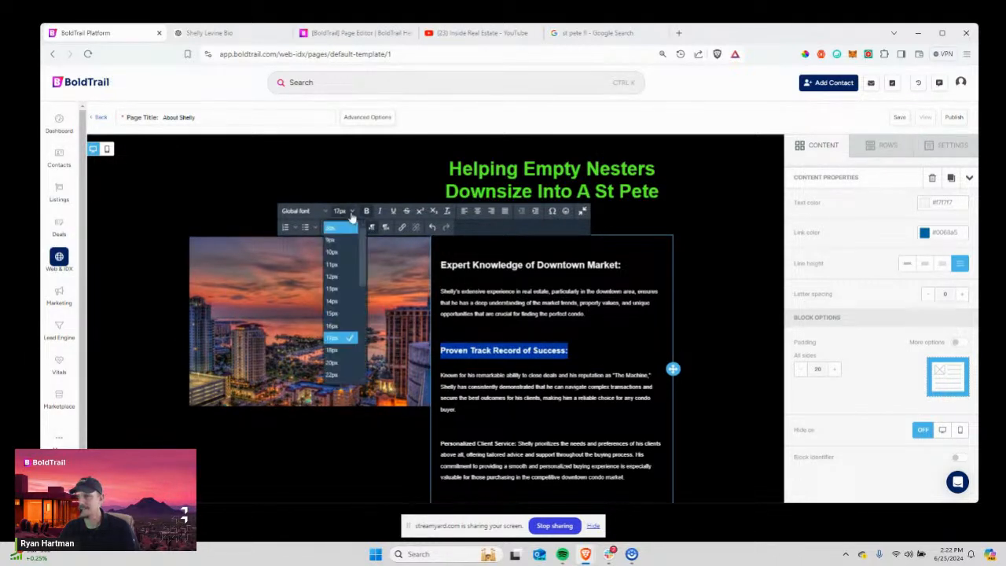
click(344, 375)
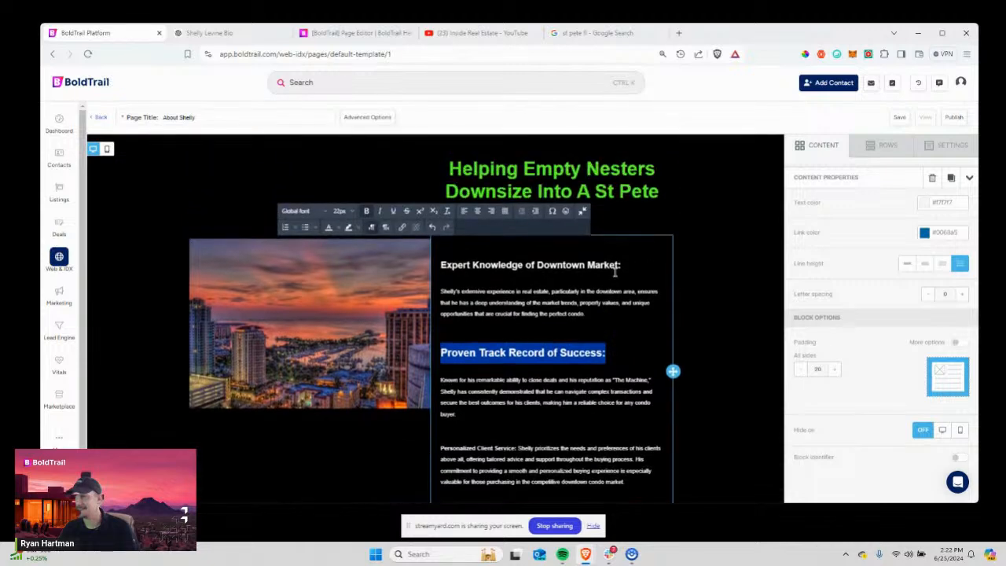
drag(618, 269, 411, 265)
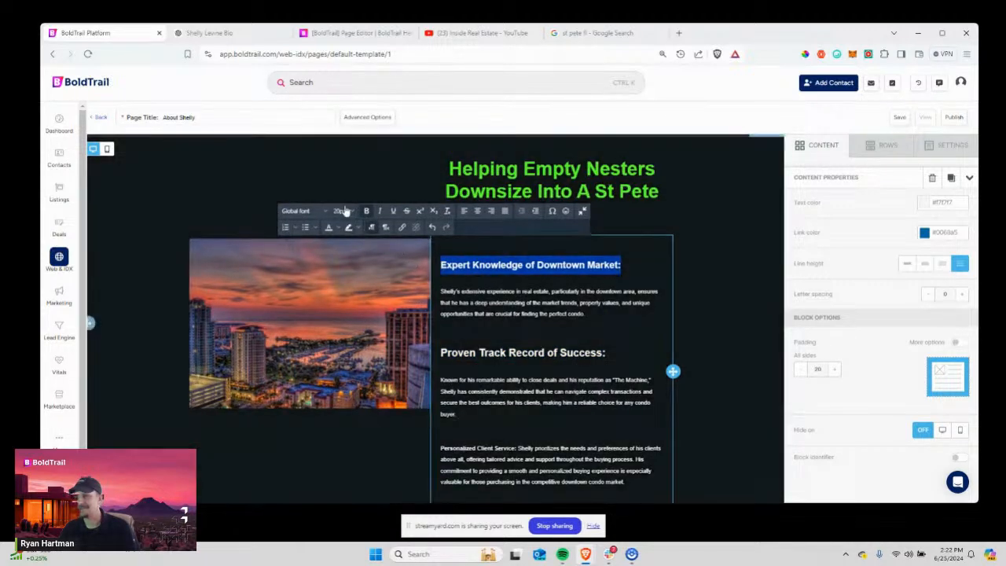
click(344, 211)
click(342, 375)
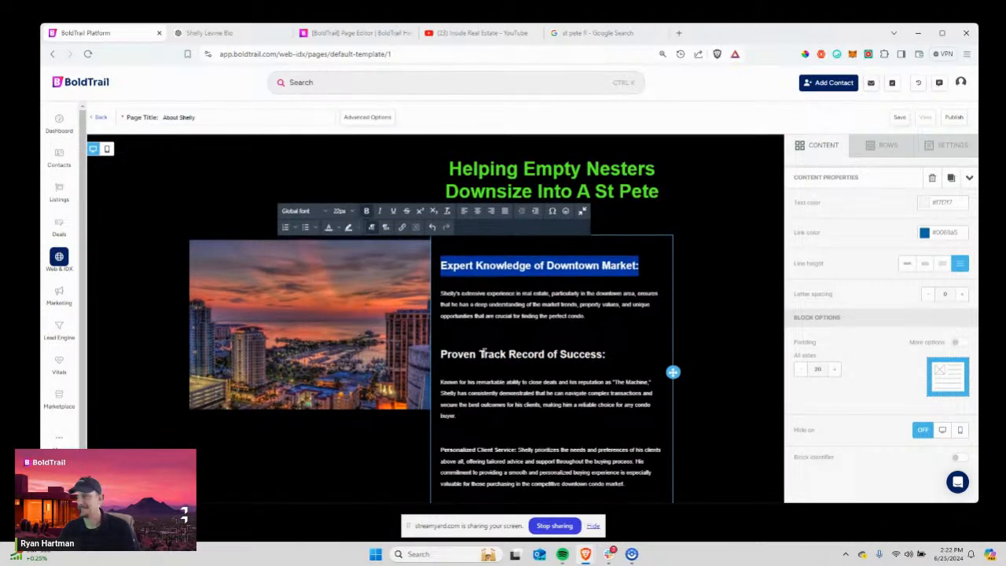
Put 'Personalized Client Service:' on its own line at 22px with a blank line below.
scroll(482, 354, down, 2)
click(518, 345)
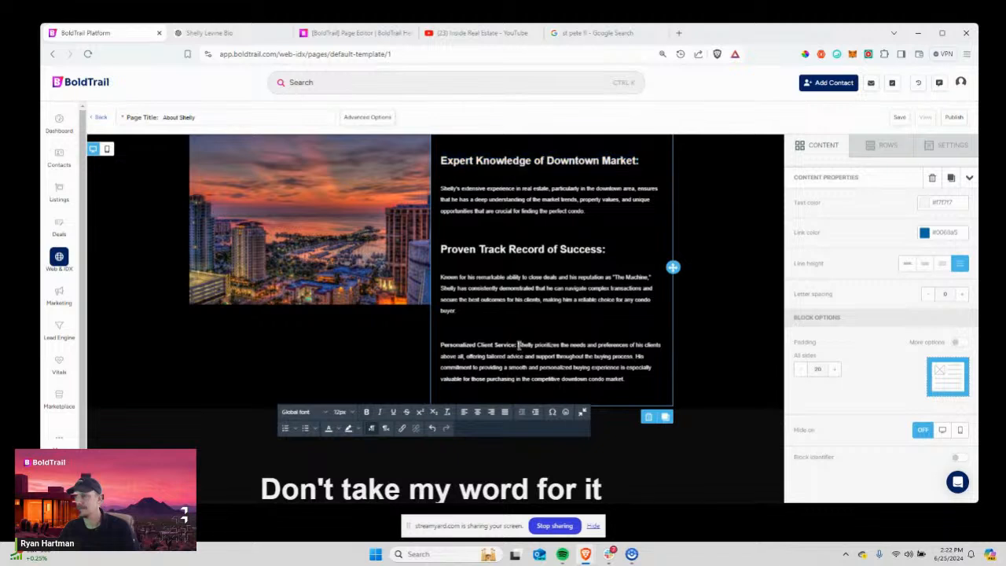
key(Return)
drag(516, 344, 438, 346)
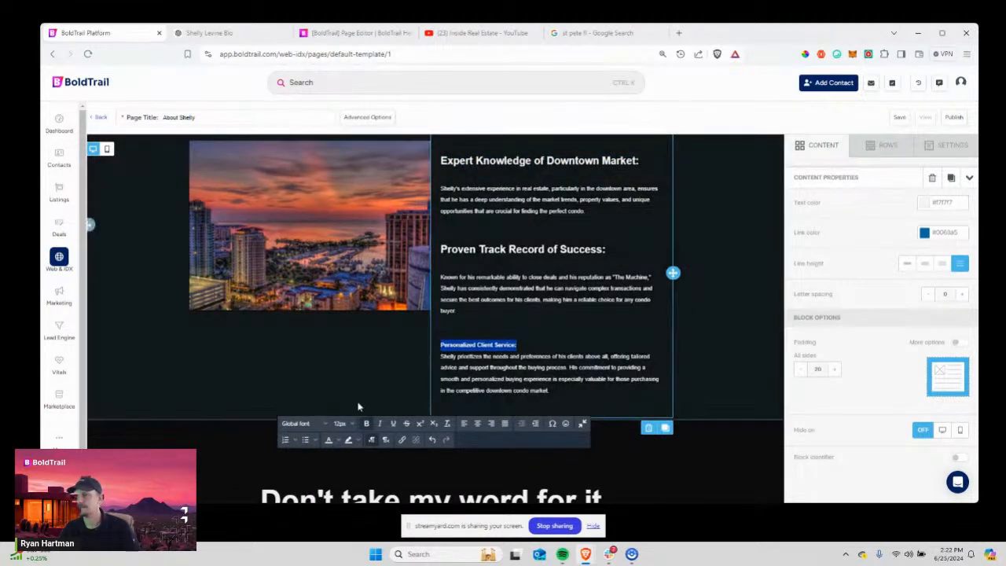
click(350, 425)
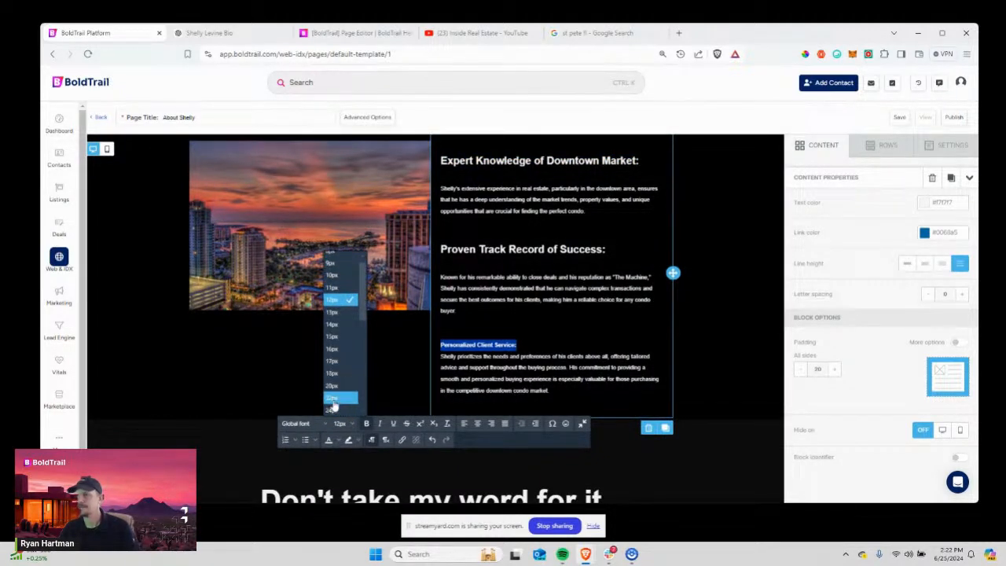
click(333, 399)
click(594, 353)
key(Return)
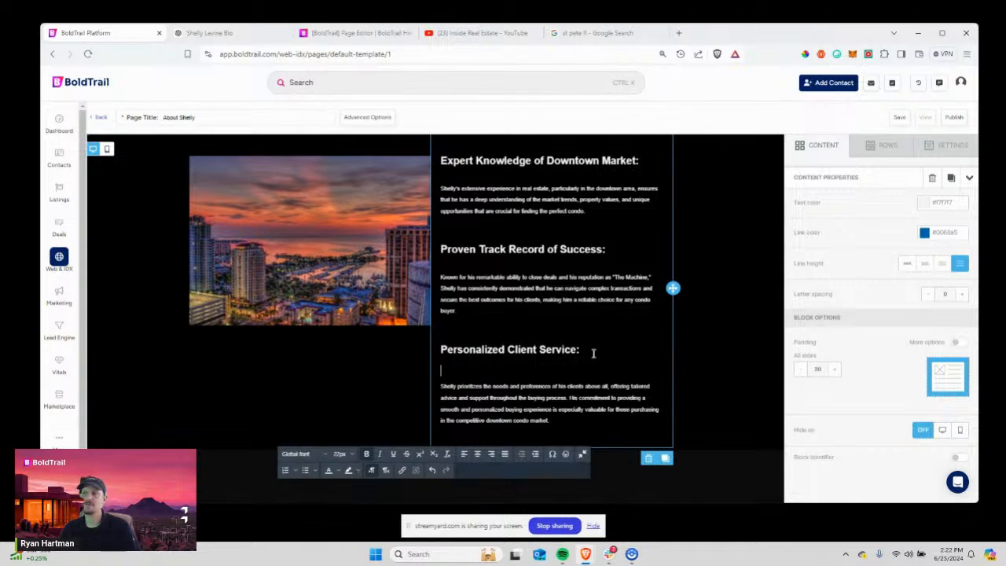
scroll(593, 353, up, 3)
scroll(594, 352, down, 5)
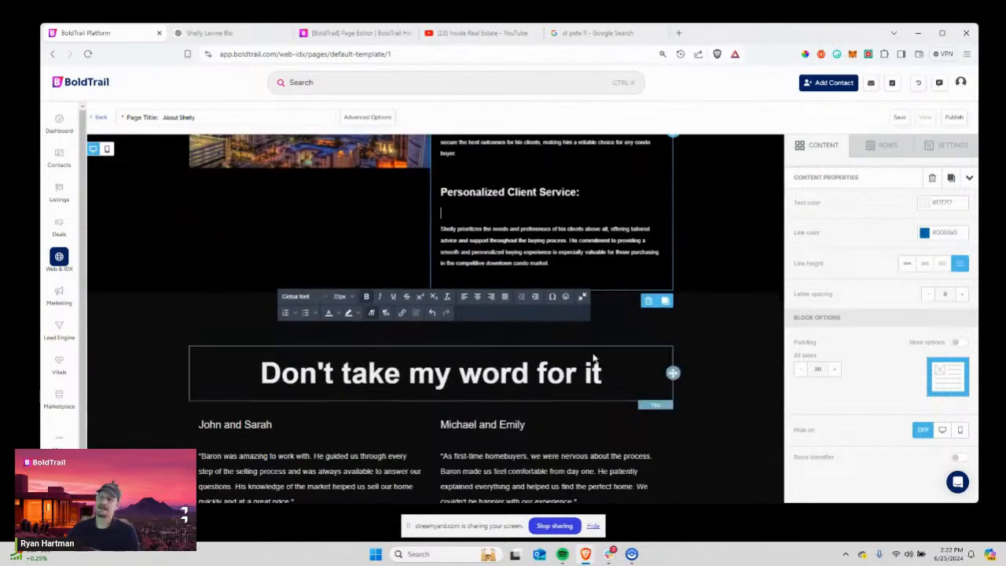
scroll(594, 359, up, 5)
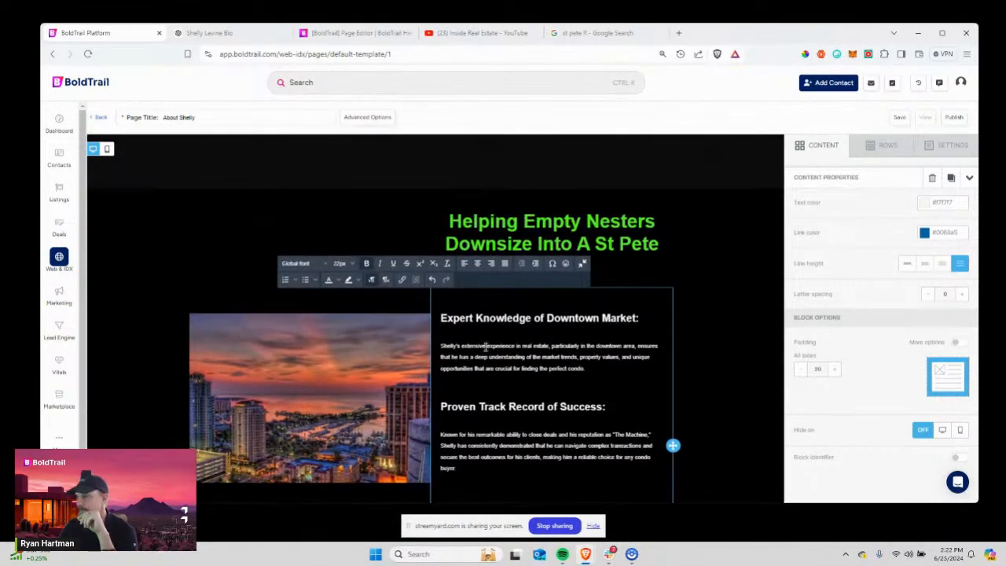
scroll(486, 346, down, 4)
scroll(515, 294, up, 2)
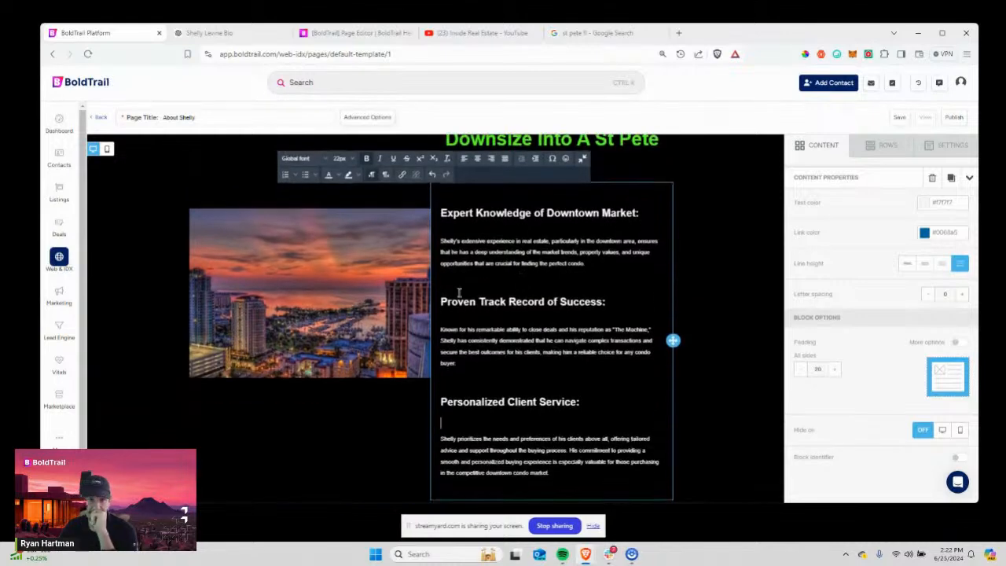
scroll(618, 265, up, 2)
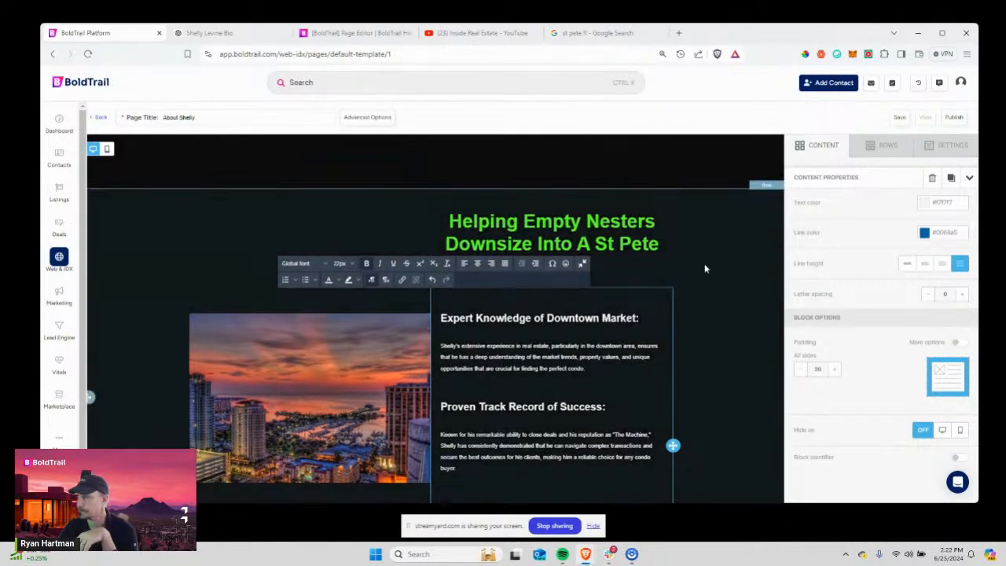
scroll(683, 388, down, 2)
drag(442, 241, 585, 264)
scroll(567, 379, down, 3)
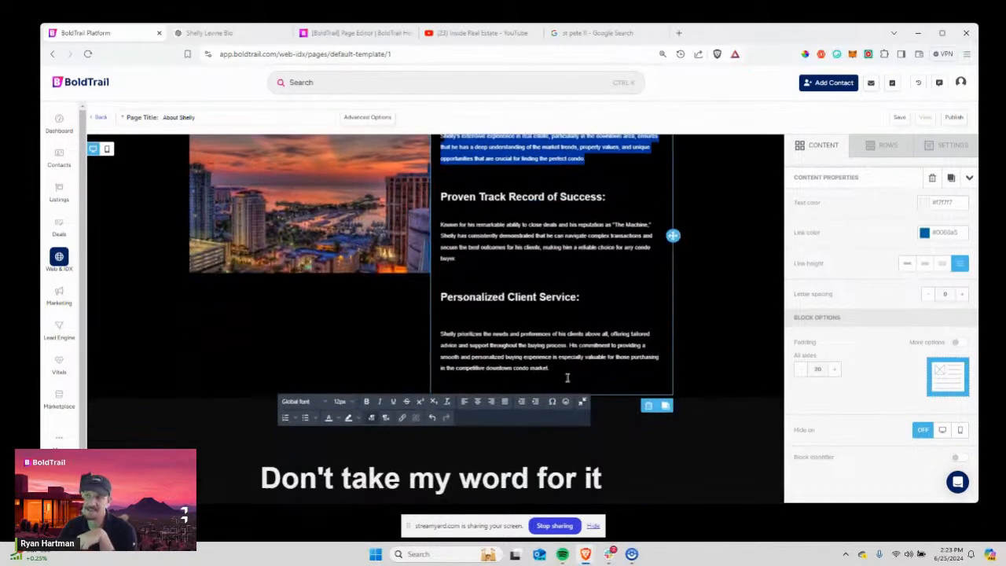
drag(444, 235, 528, 282)
drag(606, 225, 668, 227)
scroll(567, 243, down, 3)
scroll(467, 255, up, 7)
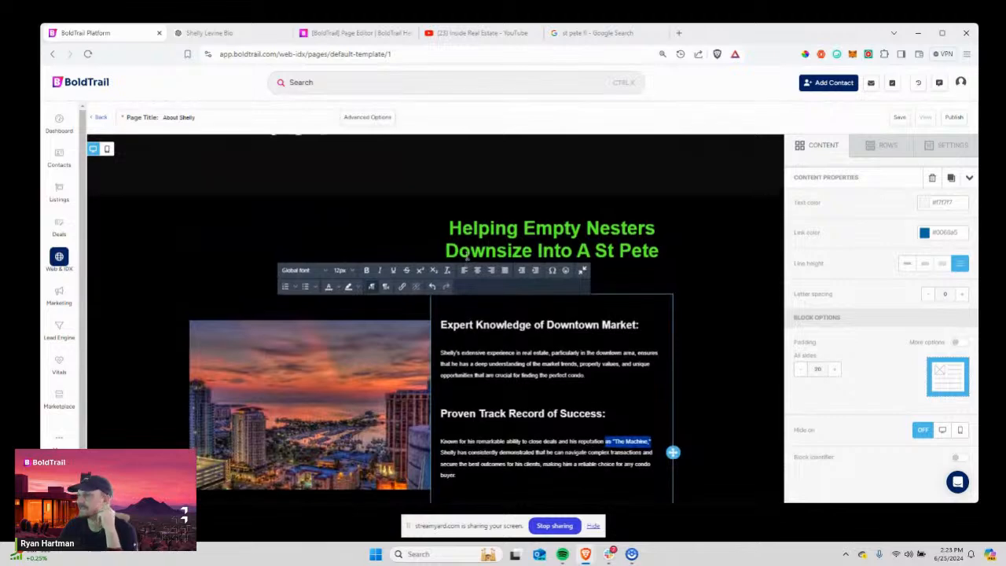
scroll(467, 257, up, 2)
scroll(285, 247, down, 3)
click(284, 247)
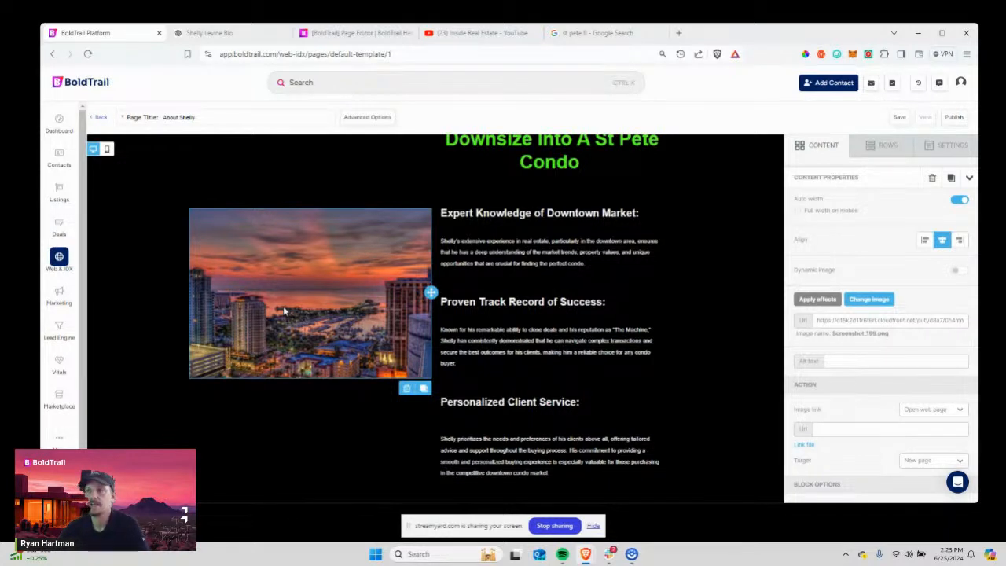
Search YouTube for 'video of shelly levine glengarry' and open the Shelley Levene sale-story clip.
click(477, 33)
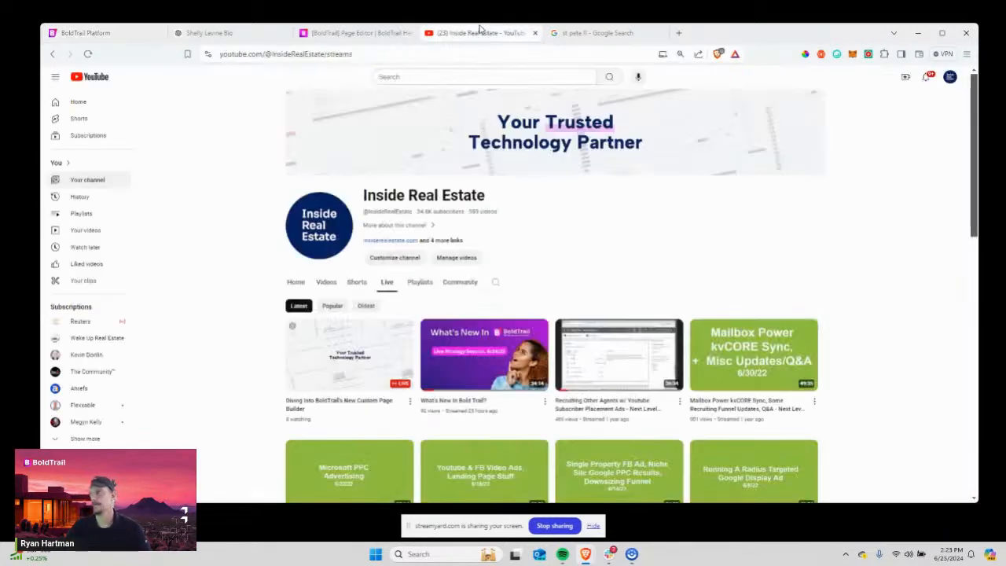
click(419, 74)
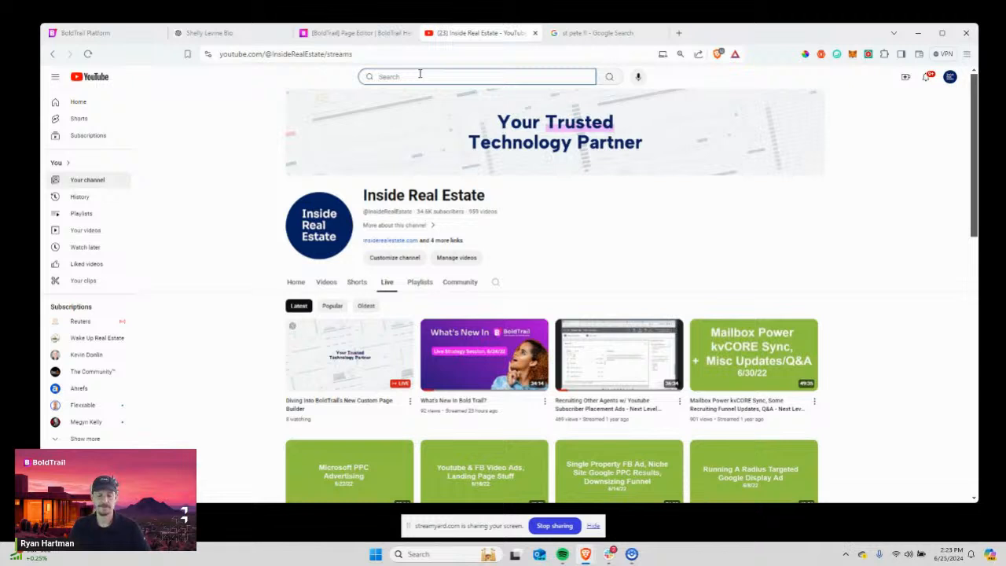
text(video o)
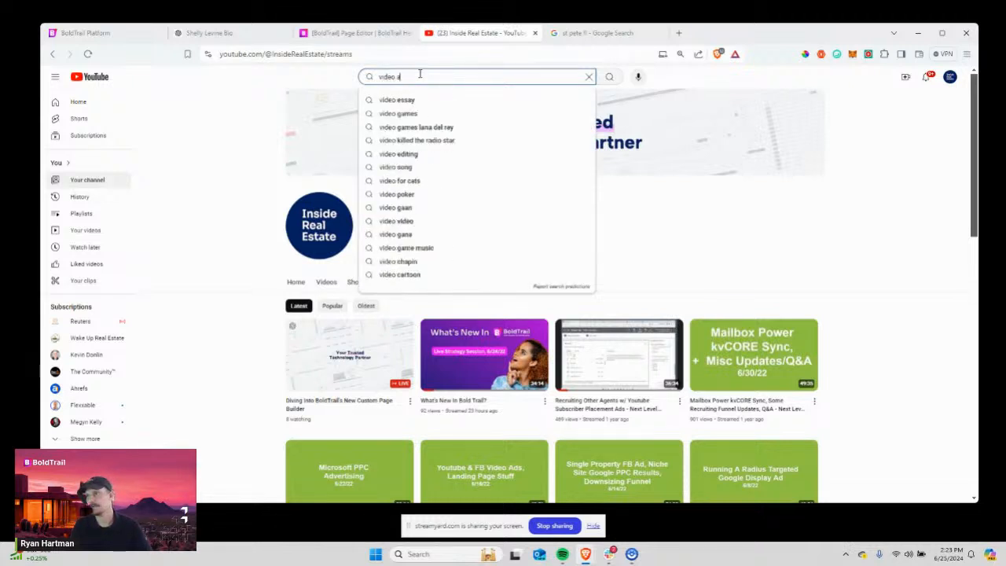
text(f shelly)
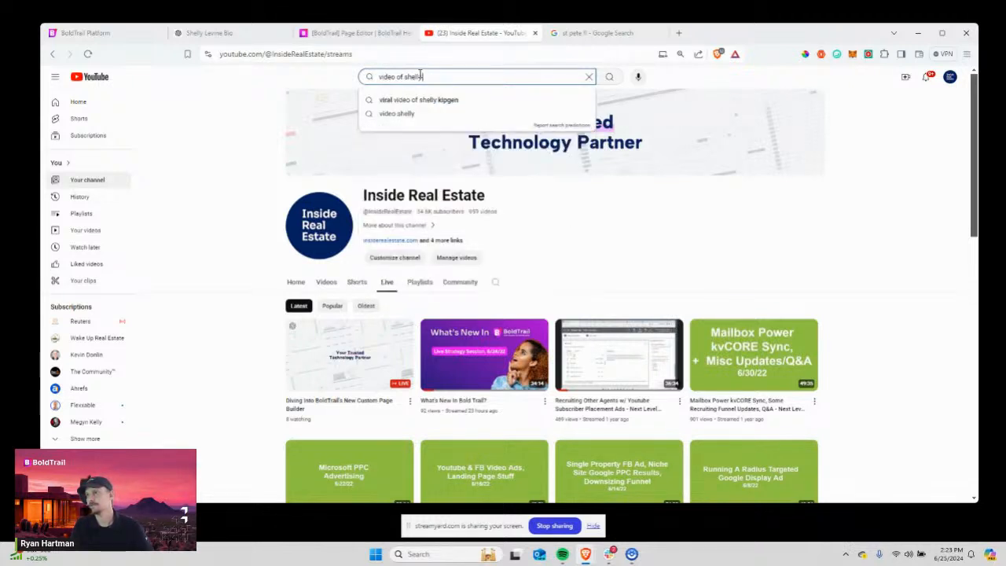
text( levine glengarry)
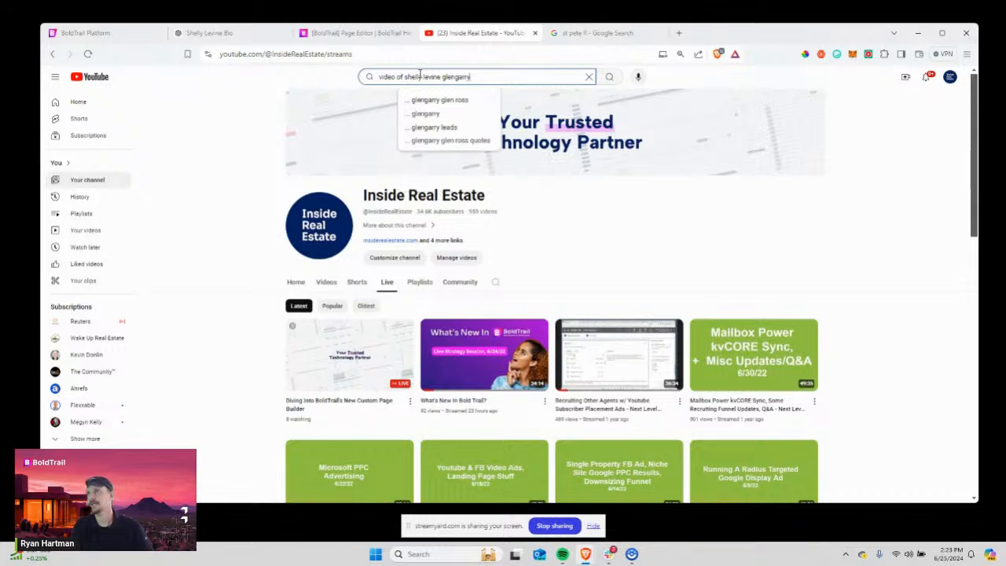
key(Return)
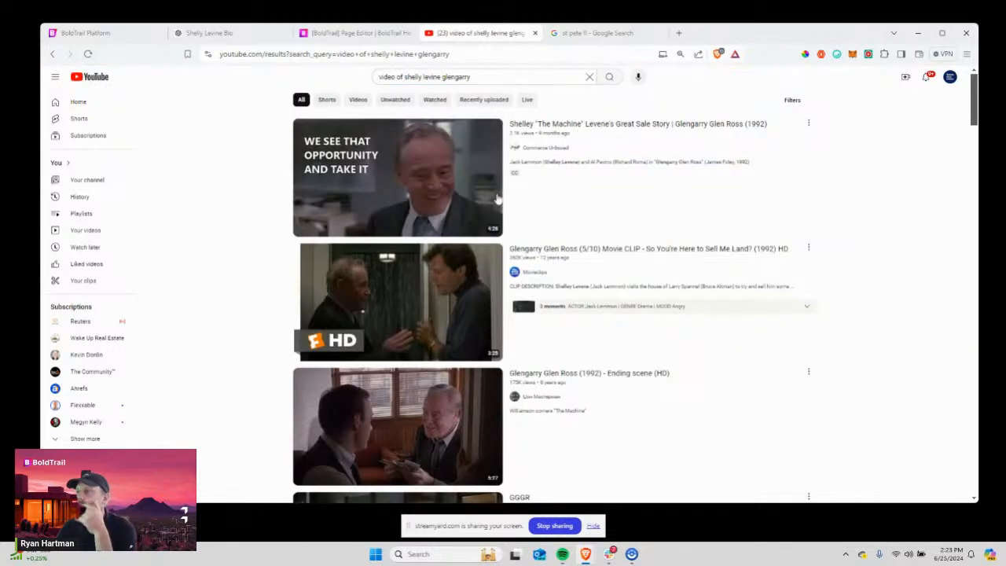
click(524, 139)
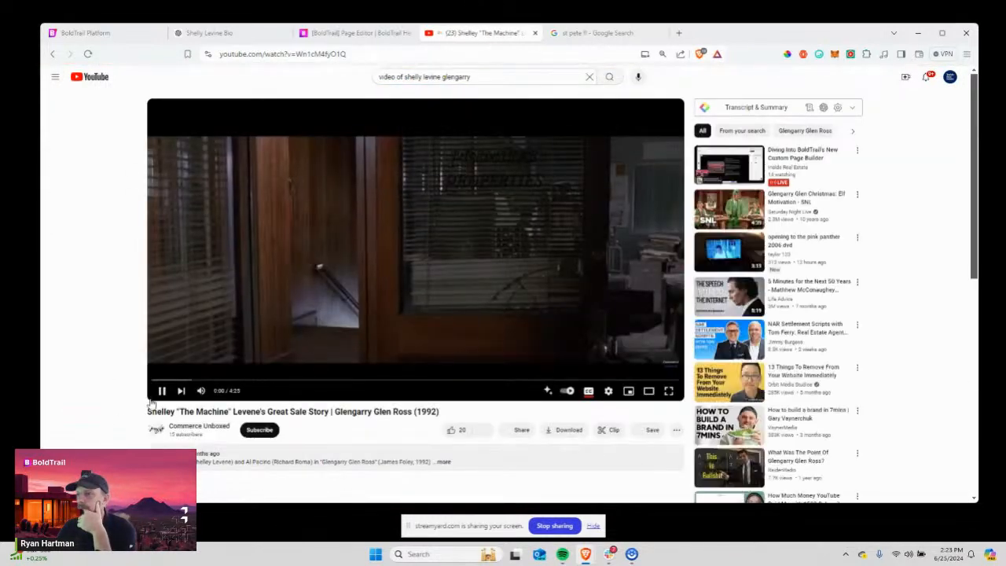
Pause the clip and copy its YouTube URL from the address bar.
click(162, 393)
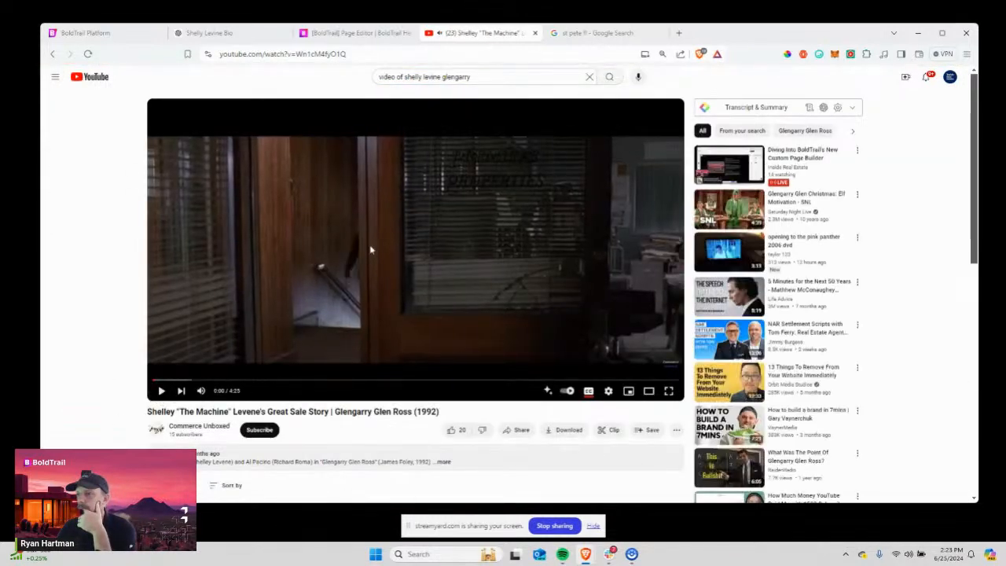
click(311, 55)
right_click(313, 53)
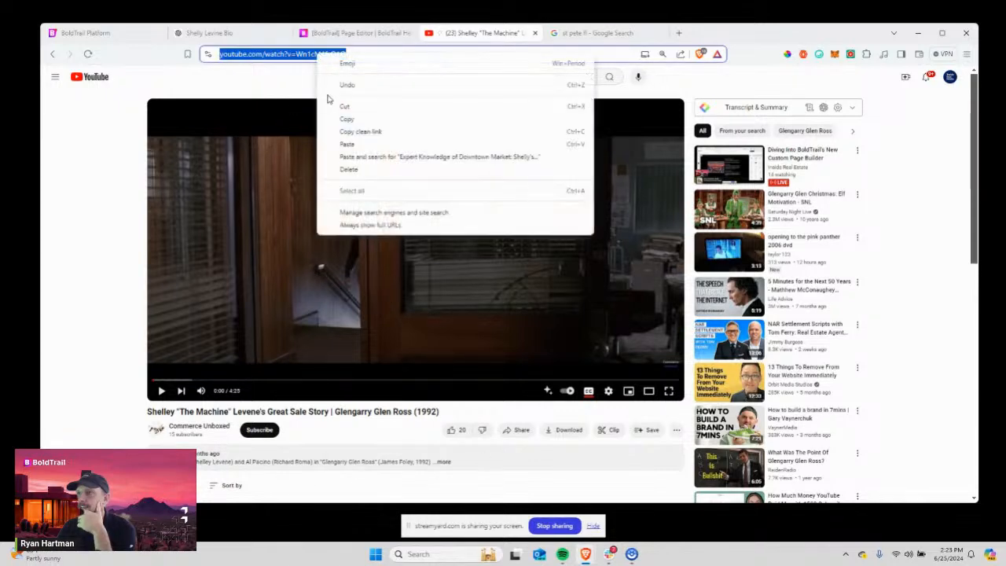
click(340, 118)
click(351, 35)
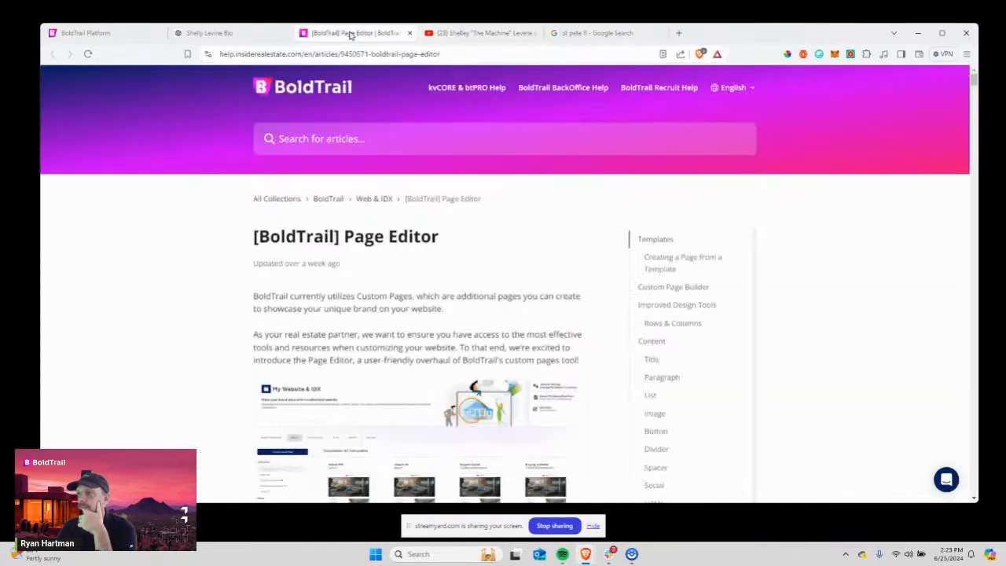
click(228, 33)
Place a video block in the empty left column with the Shelley Levene YouTube URL as its source.
click(109, 35)
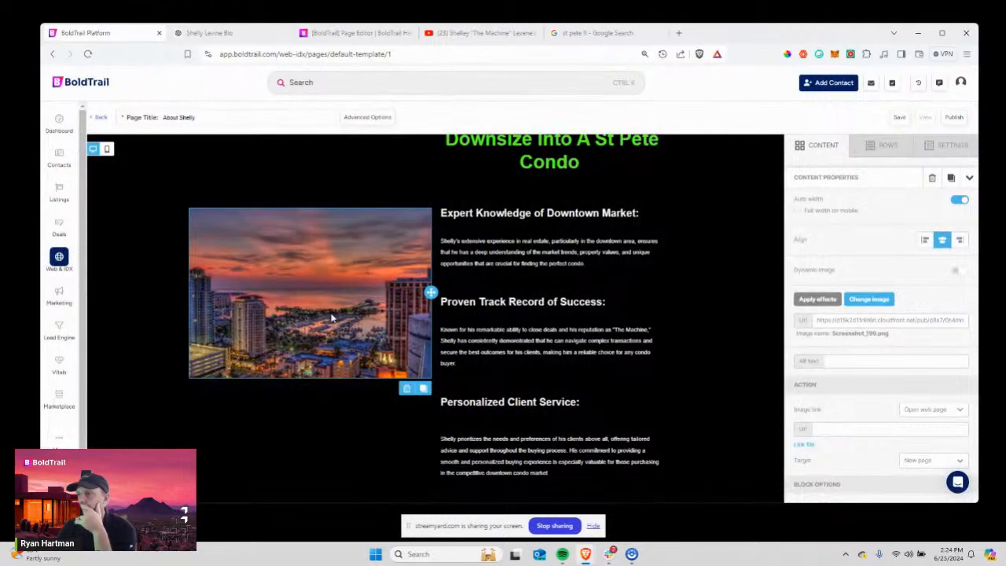
scroll(353, 308, down, 2)
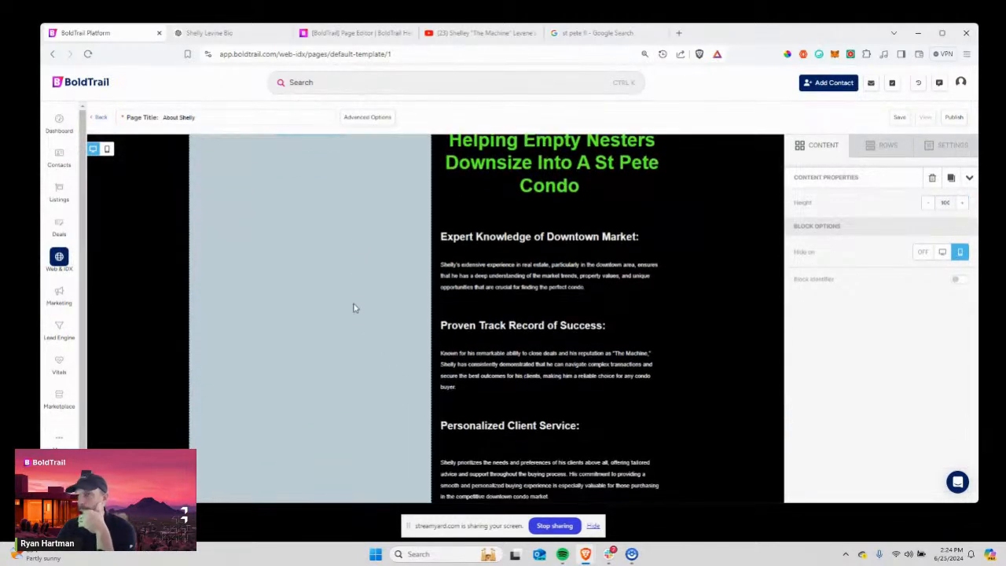
scroll(353, 307, up, 1)
click(812, 147)
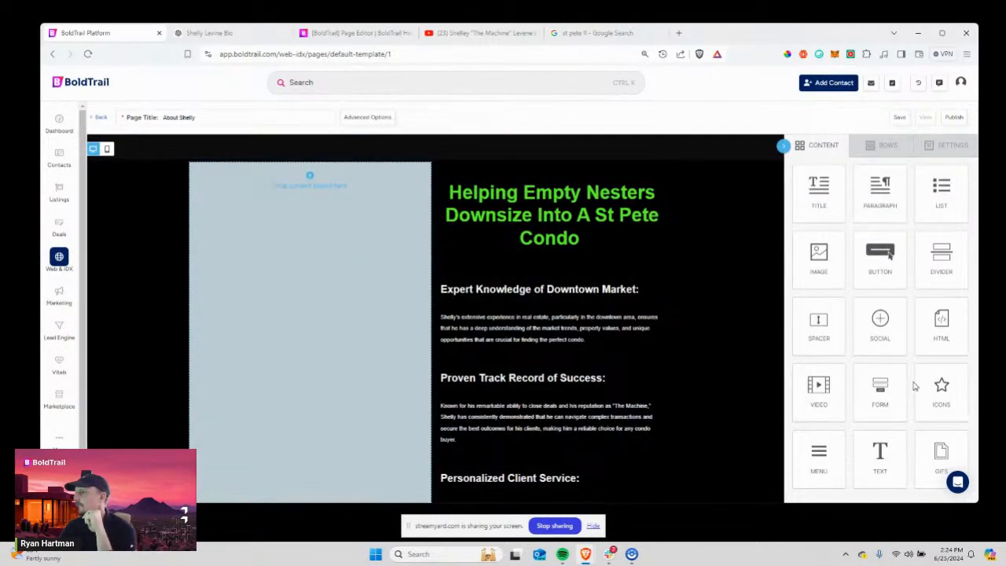
mouse_move(821, 389)
mouse_down()
mouse_move(380, 288)
mouse_move(298, 245)
mouse_up()
click(829, 223)
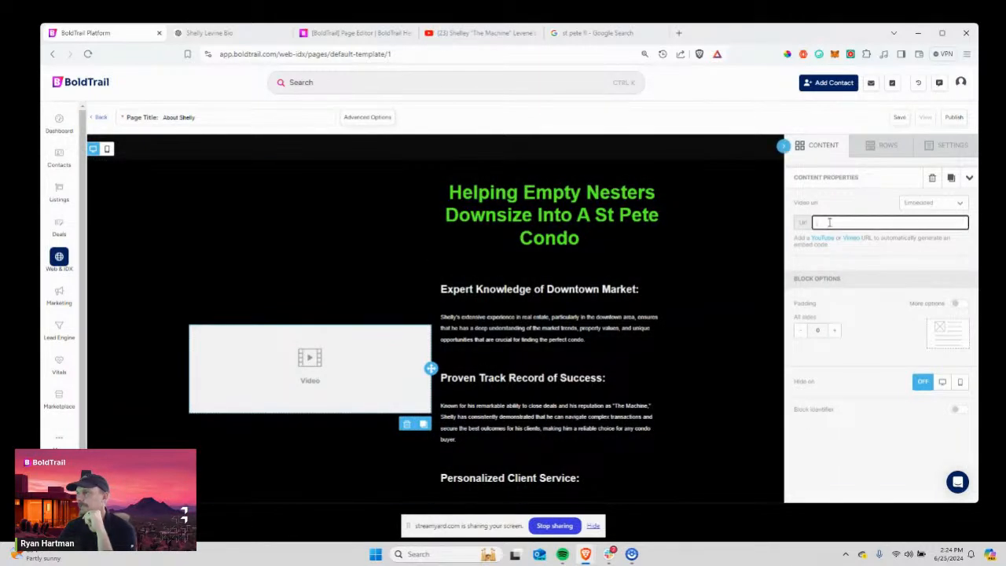
key(ctrl+v)
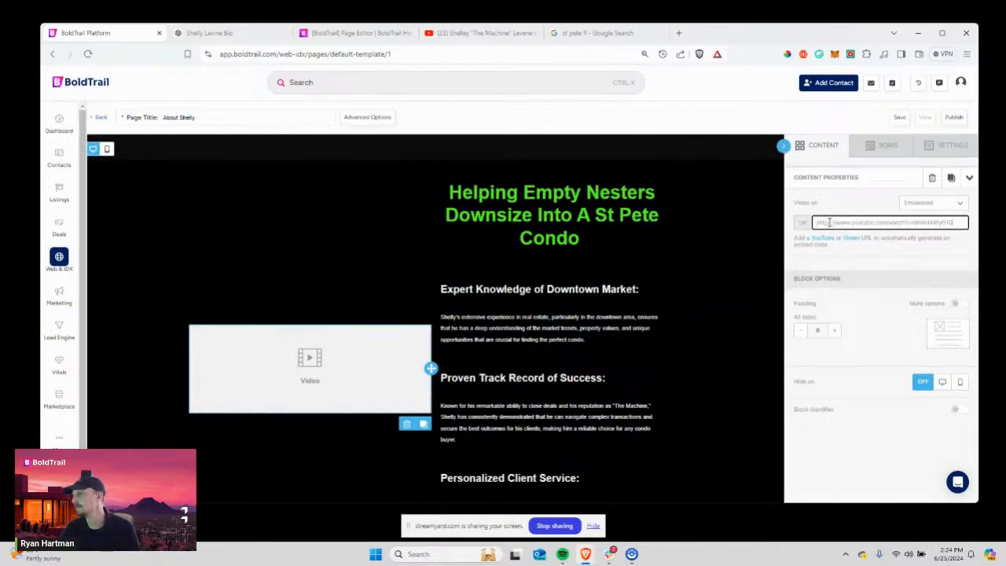
click(934, 206)
click(934, 206)
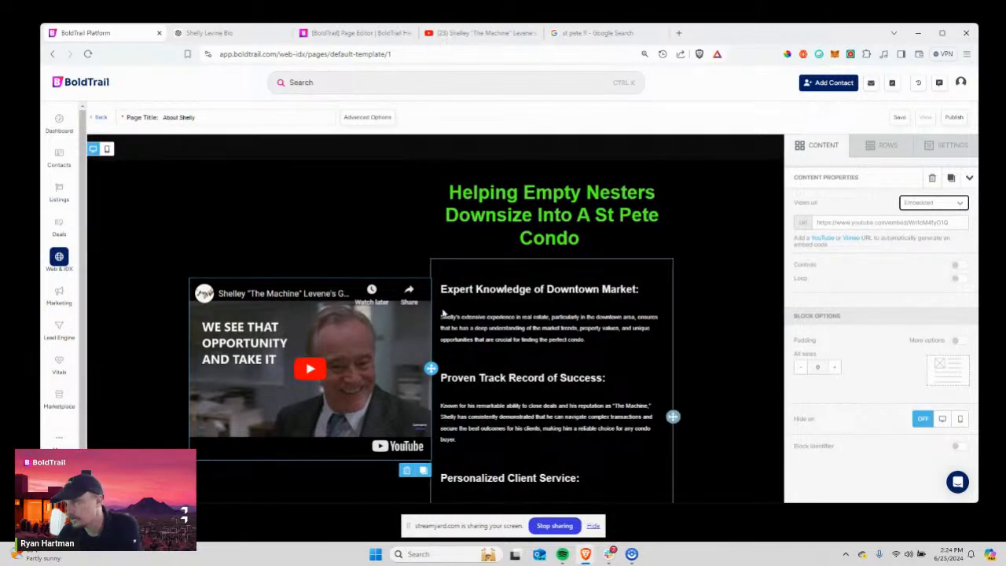
Switch the video to per-side padding and set its right padding to 40.
click(957, 342)
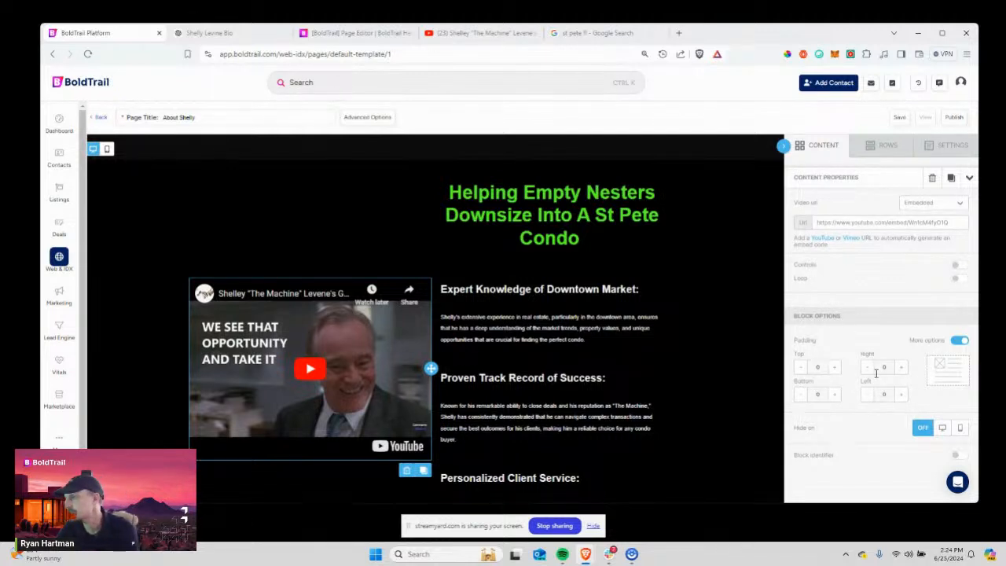
click(901, 368)
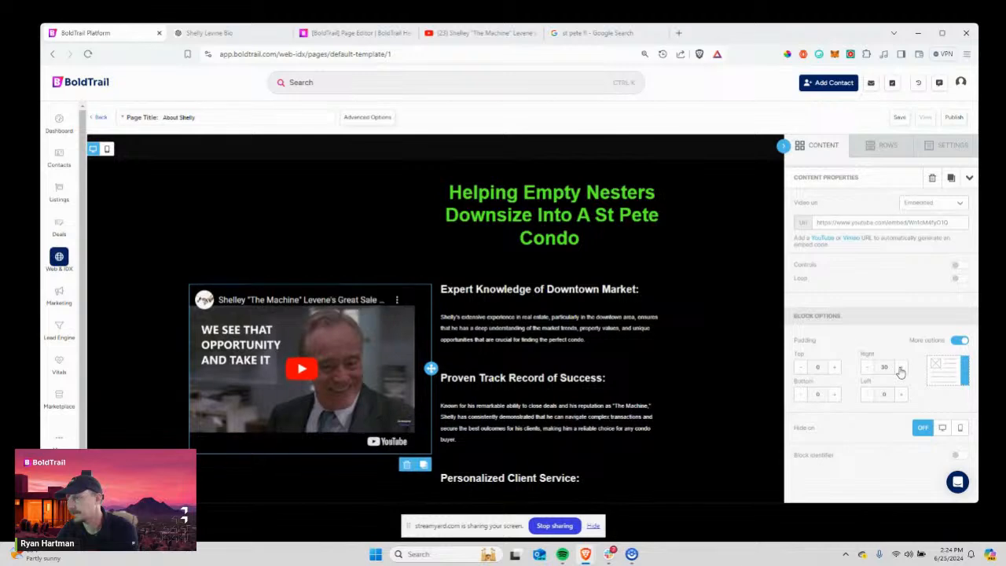
click(901, 369)
scroll(669, 429, down, 4)
scroll(673, 431, up, 3)
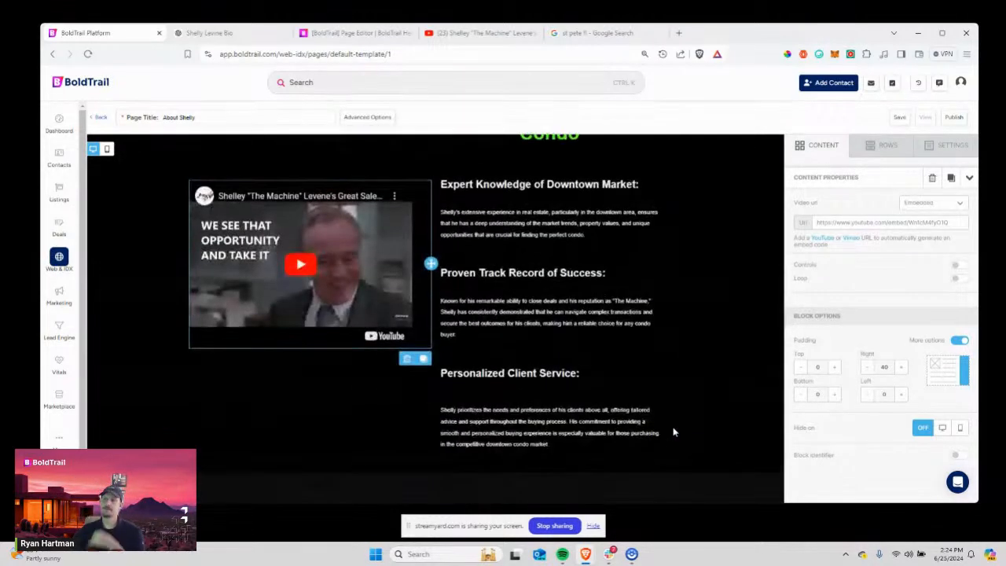
Delete the blank lines under the Proven Track Record and Expert Knowledge headings.
click(468, 394)
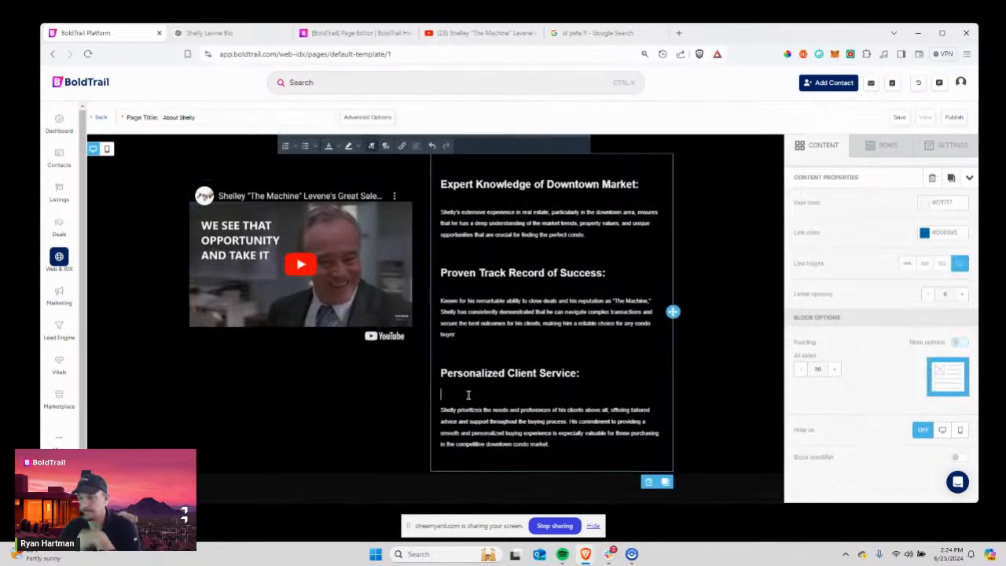
click(455, 290)
key(BackSpace)
click(453, 210)
key(BackSpace)
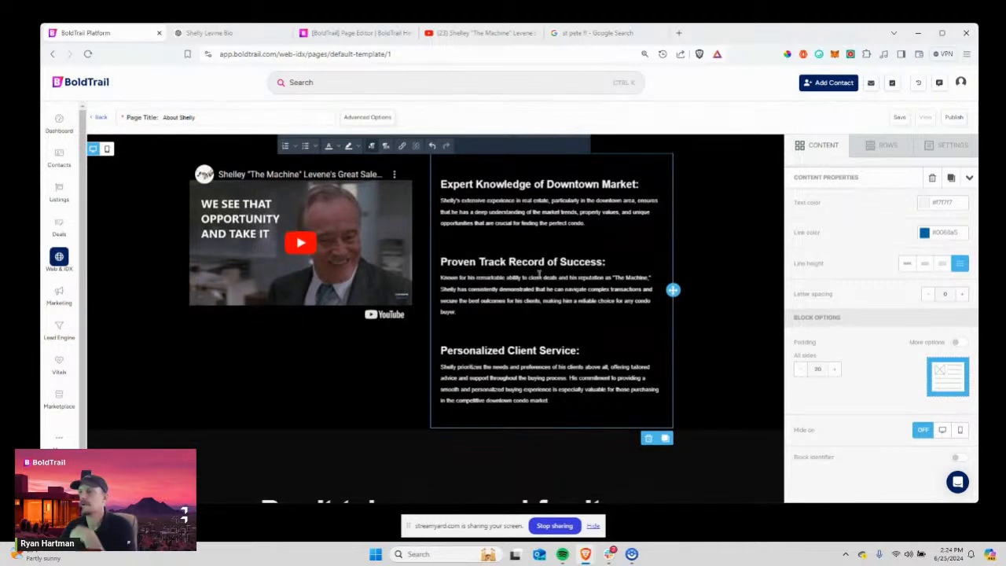
scroll(539, 274, up, 3)
Raise the video's top padding to 60 and turn on player controls, leaving looping off.
click(272, 441)
scroll(679, 419, down, 2)
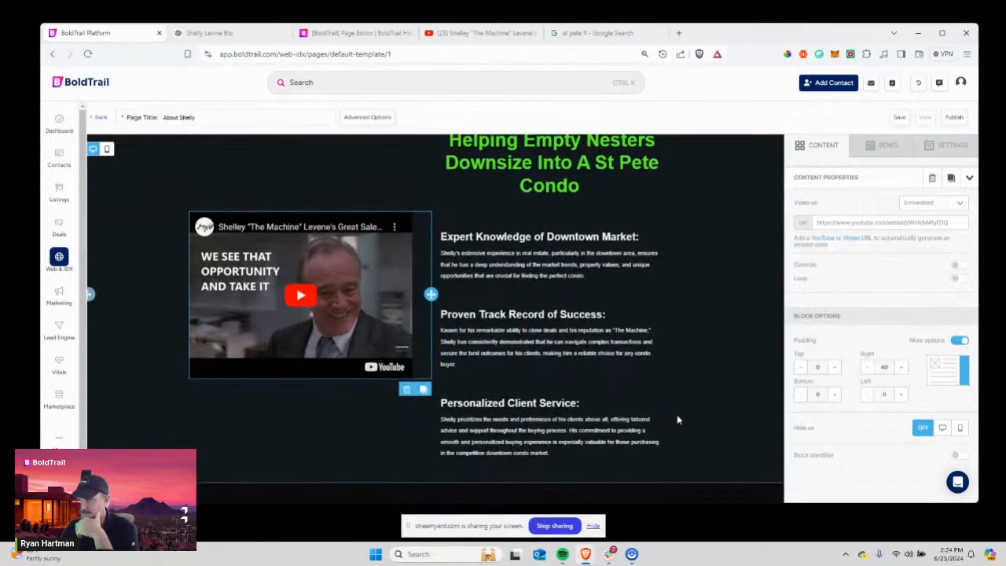
scroll(697, 426, up, 1)
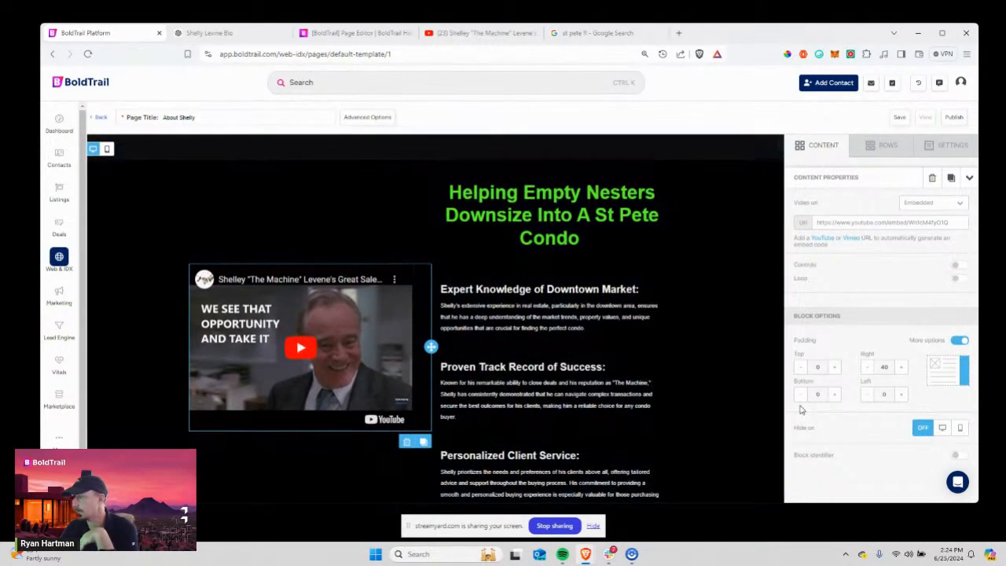
click(832, 368)
click(833, 368)
click(833, 368)
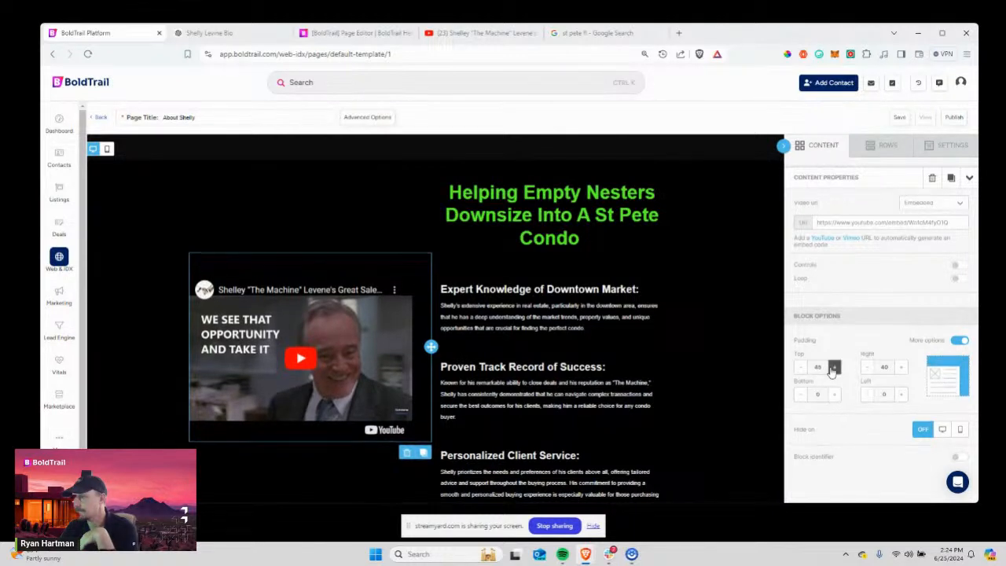
click(834, 367)
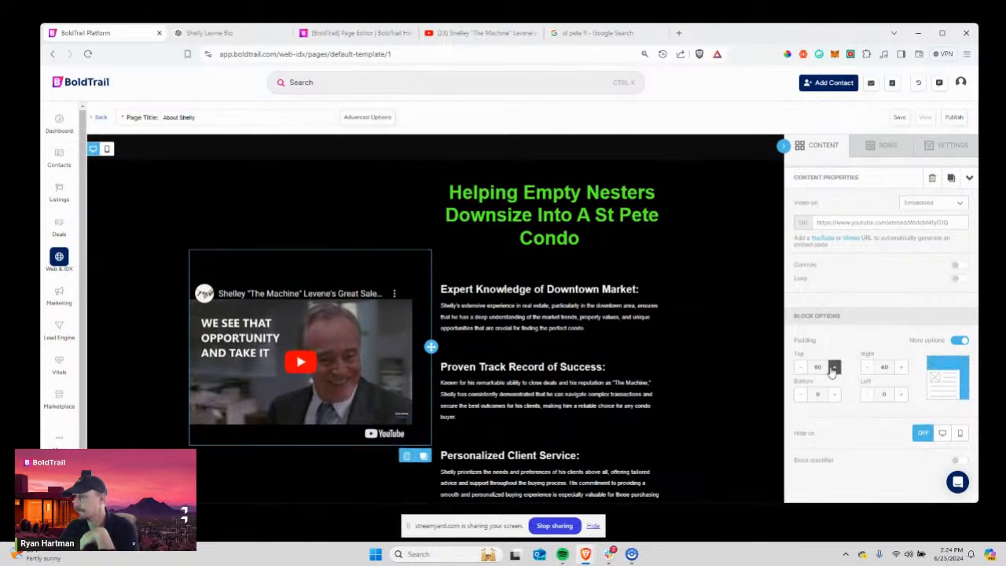
click(957, 265)
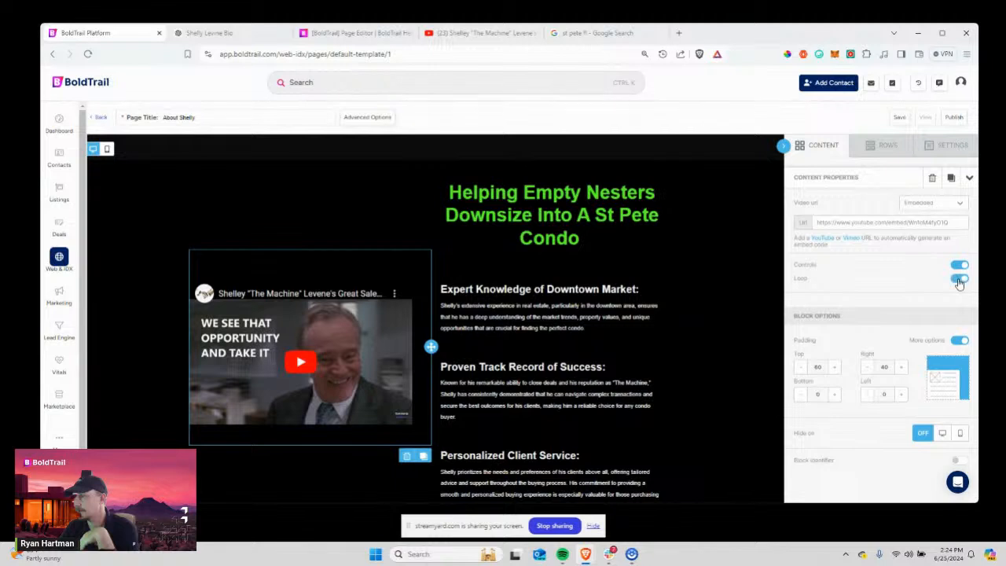
click(959, 266)
click(959, 266)
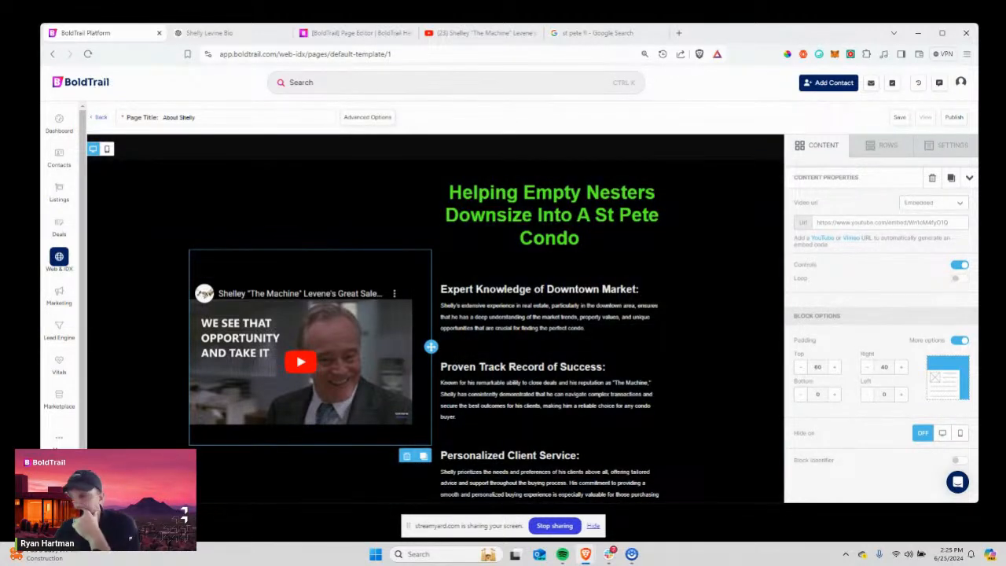
scroll(430, 334, down, 5)
scroll(425, 386, up, 5)
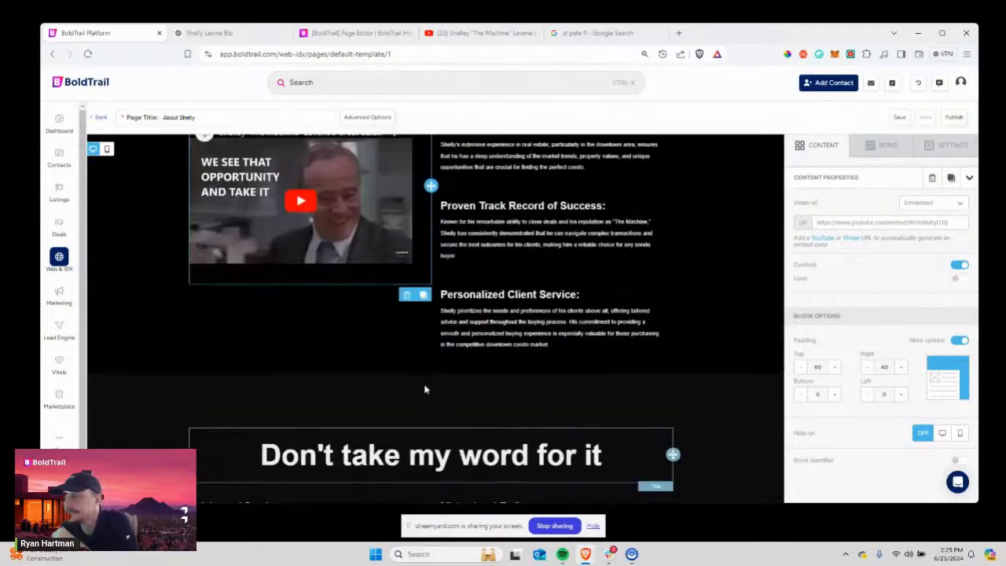
scroll(413, 338, down, 3)
scroll(412, 338, up, 5)
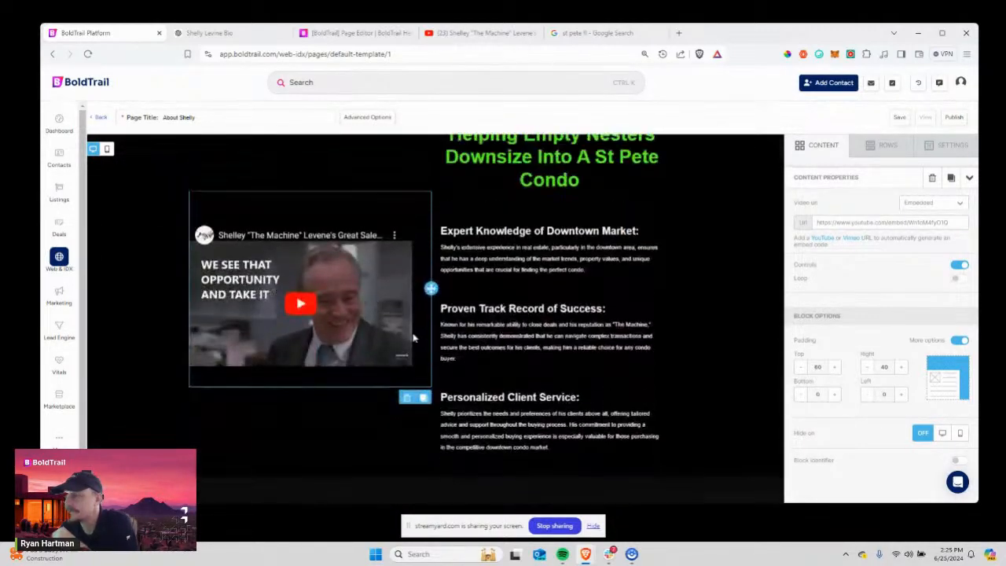
scroll(413, 338, up, 7)
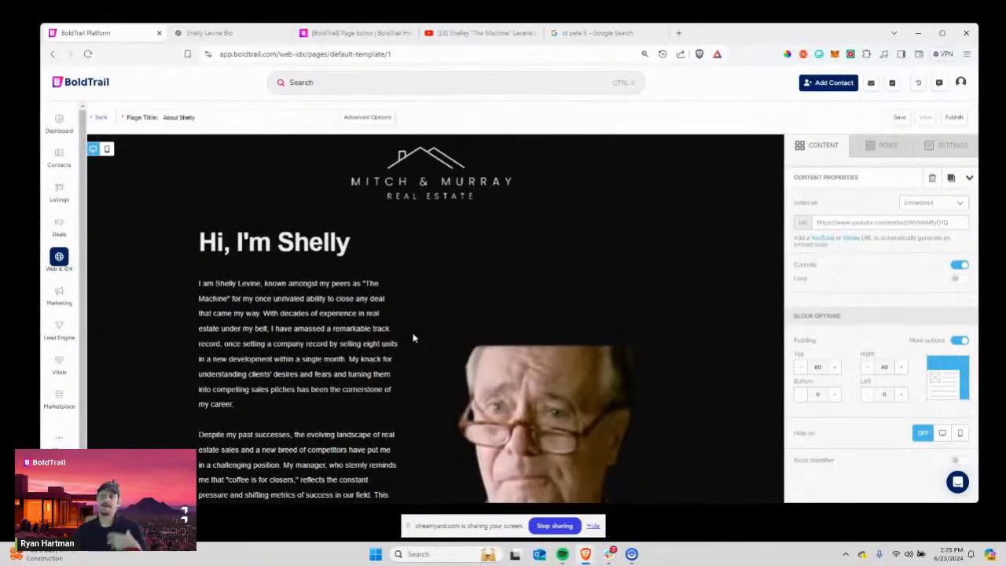
scroll(404, 346, down, 3)
scroll(404, 353, down, 8)
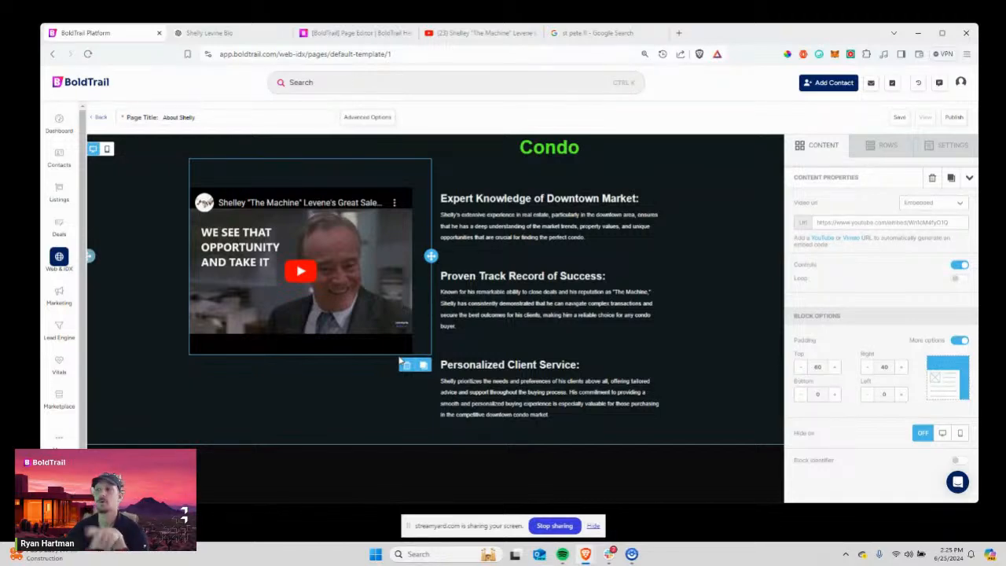
scroll(683, 442, down, 5)
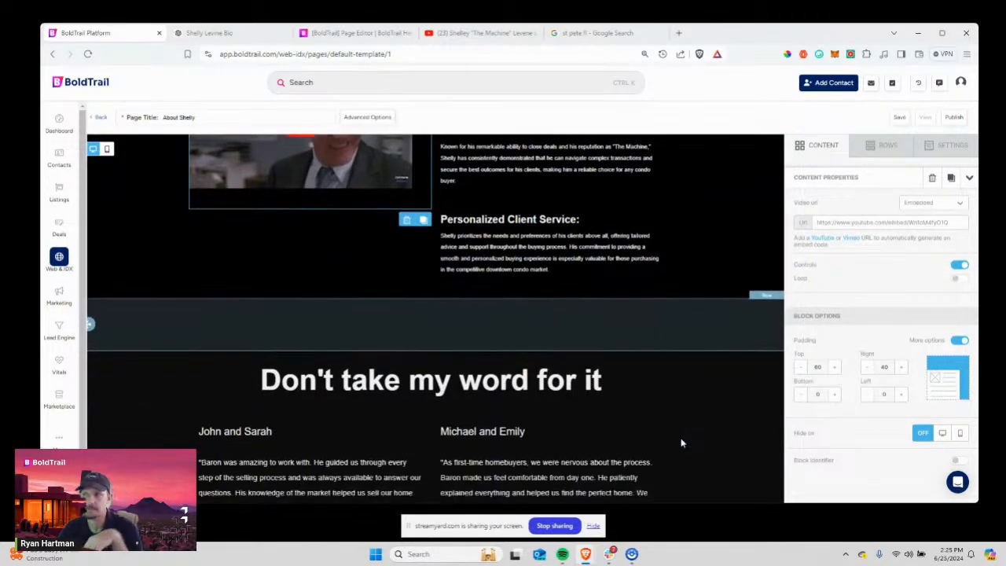
scroll(681, 442, up, 5)
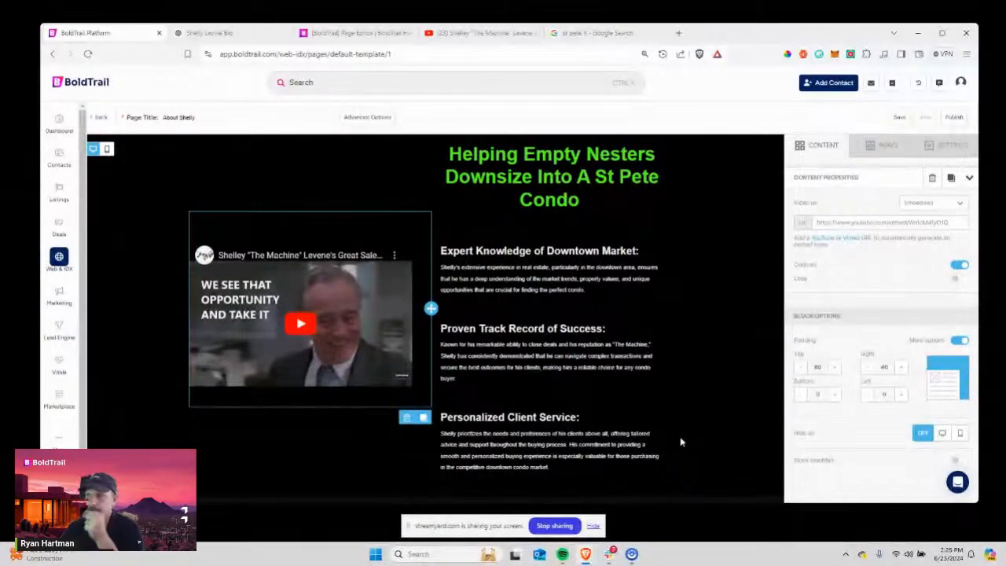
scroll(681, 442, down, 5)
scroll(561, 359, up, 2)
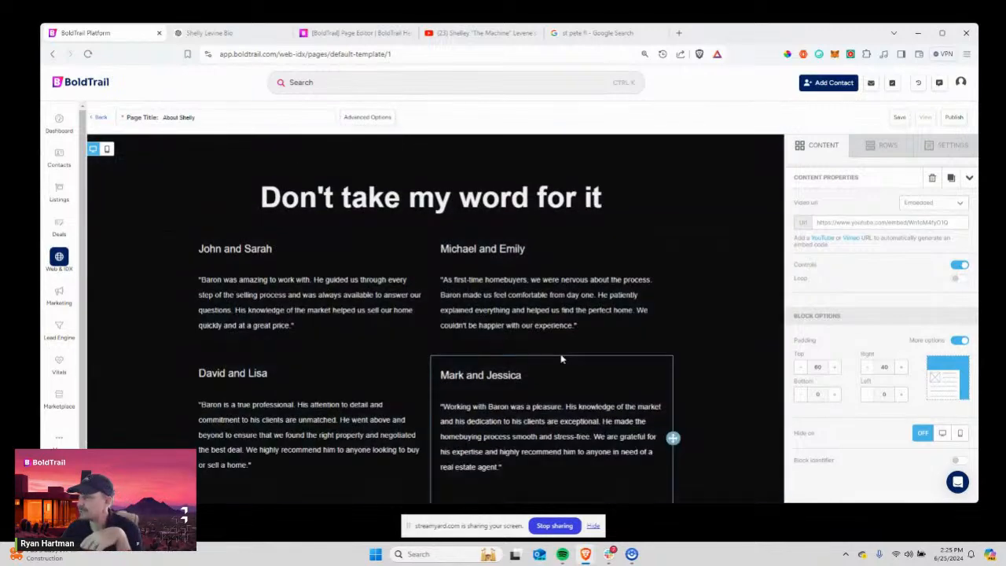
Delete the testimonials row and the empty spacer above the heading.
click(767, 240)
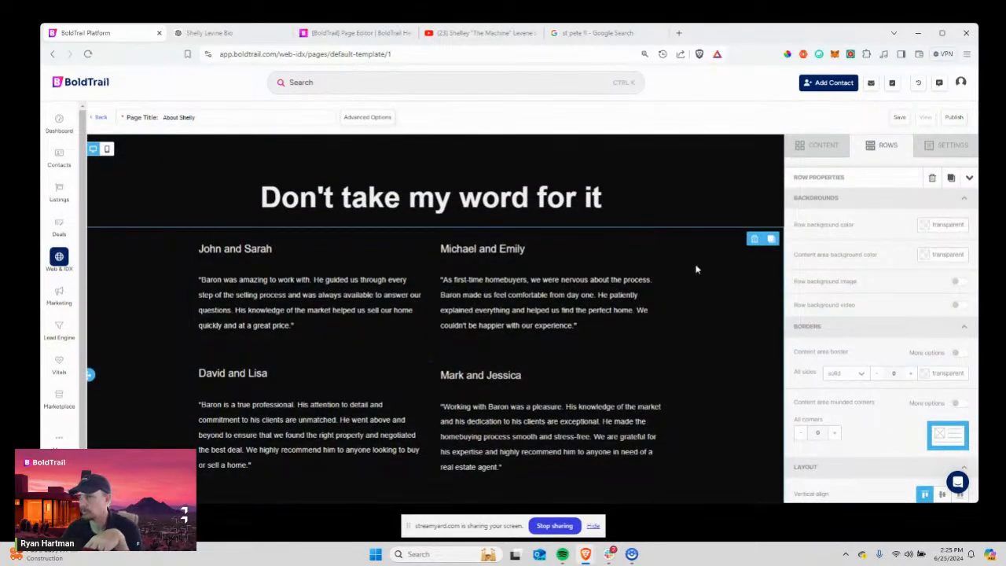
click(753, 240)
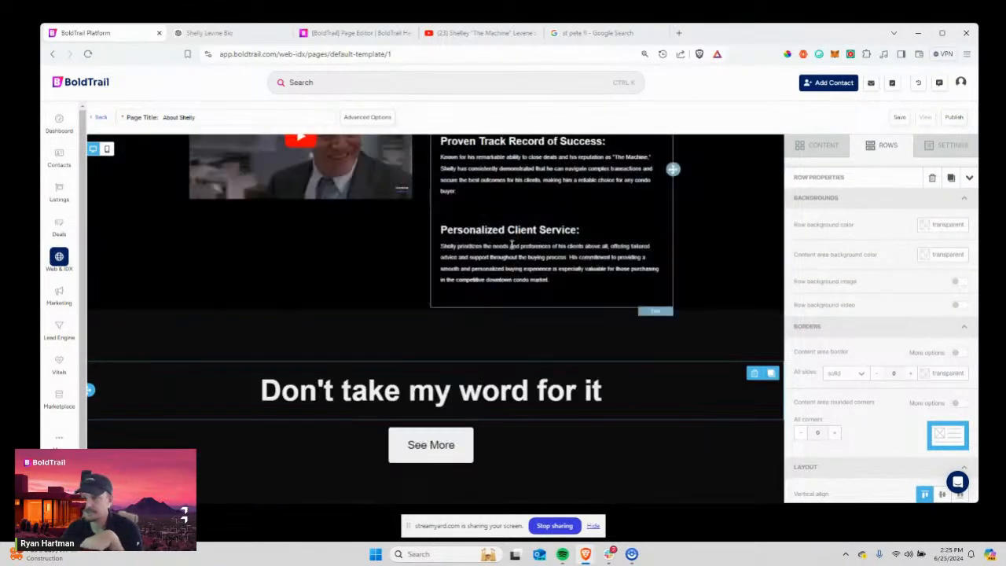
click(336, 368)
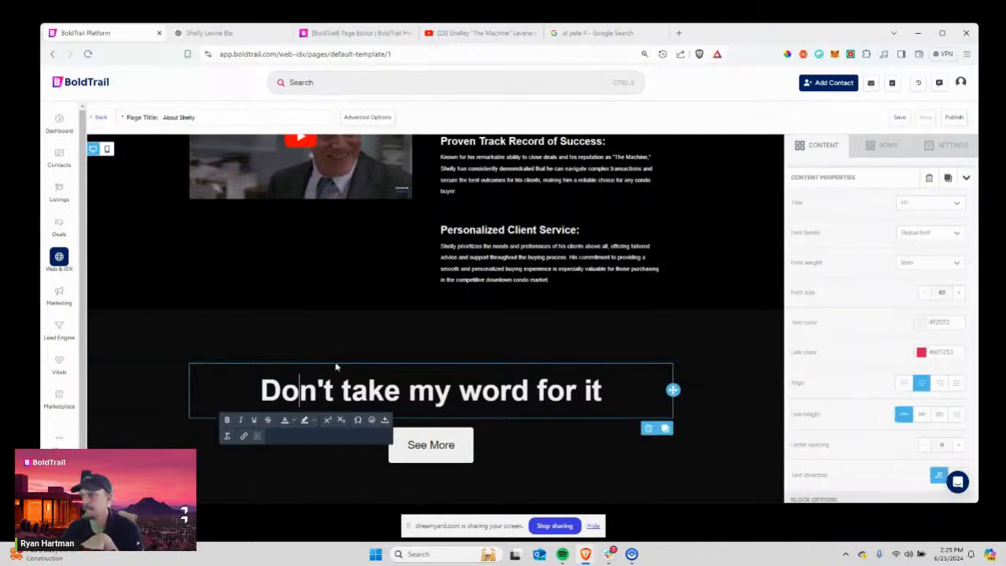
click(380, 336)
click(649, 369)
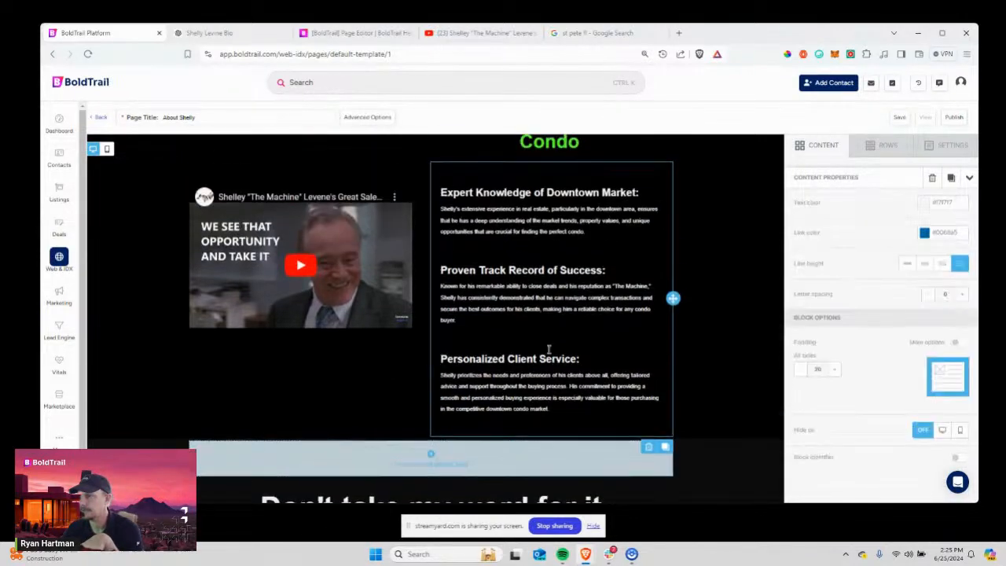
Replace 'Don't take my word for it' with 'Instantly Access Shelly's "Hot Condo Buys For St Pete Downsizers"'.
click(423, 392)
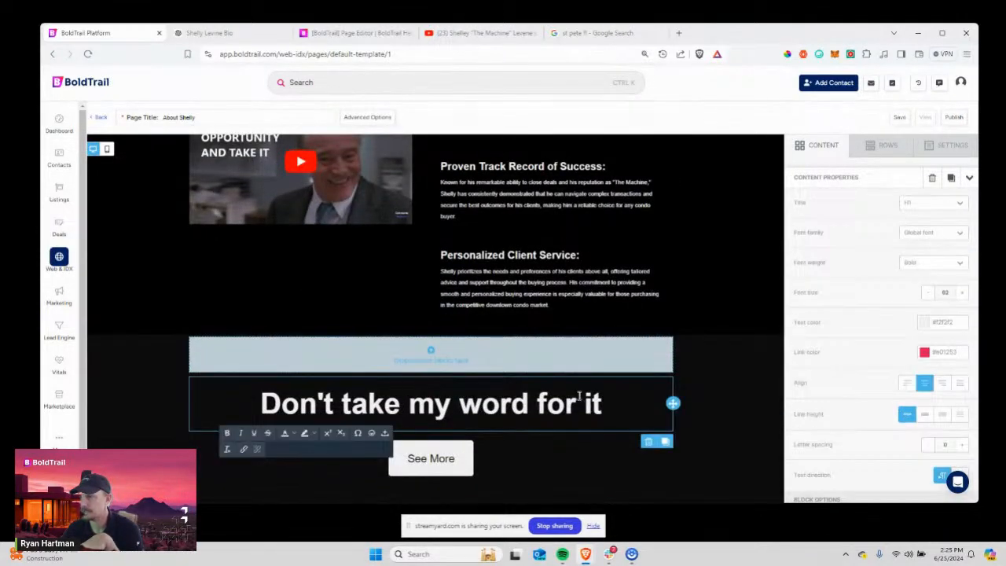
click(265, 396)
drag(264, 398, 604, 401)
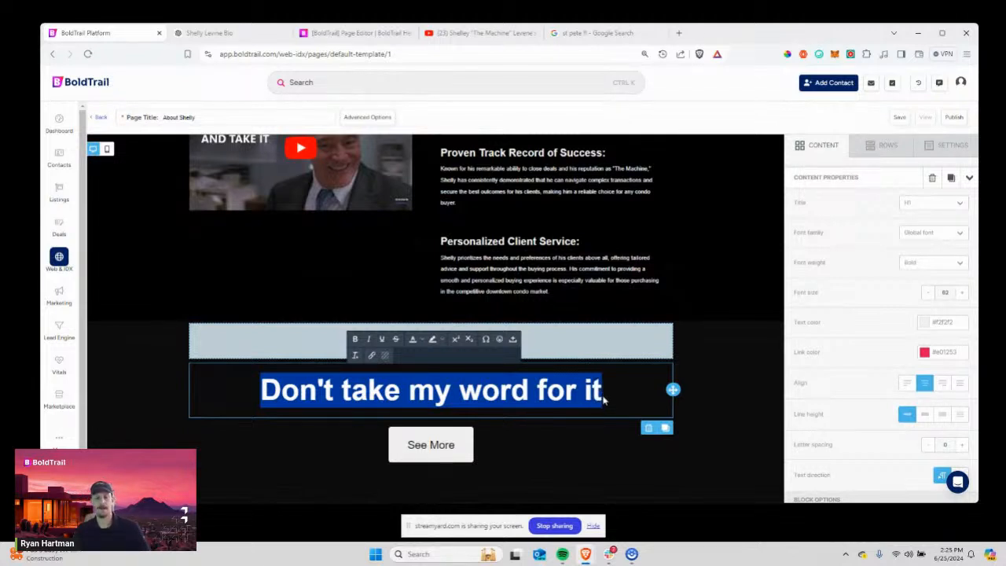
text(Instna)
key(BackSpace)
key(BackSpace)
text(an)
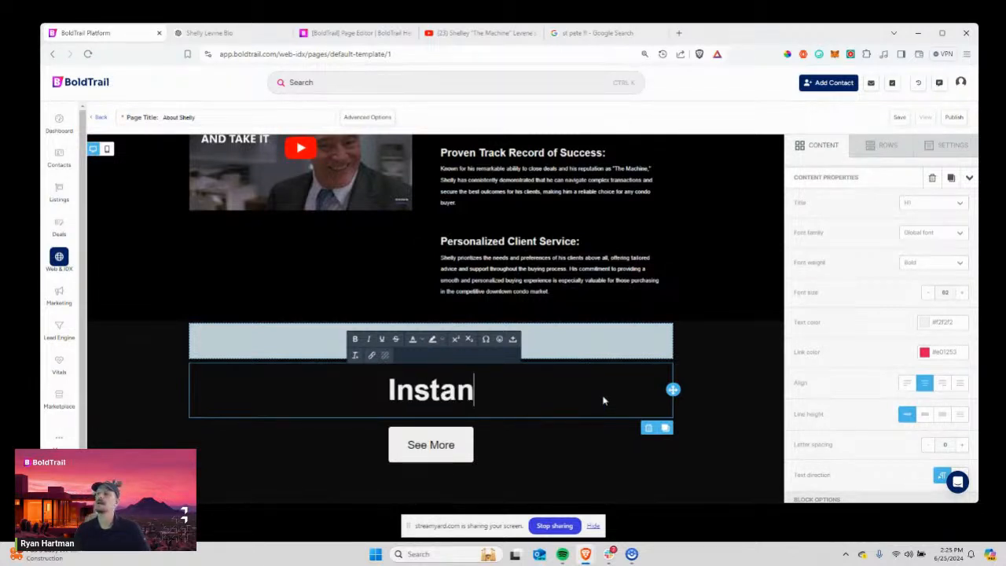
text(tly Access S)
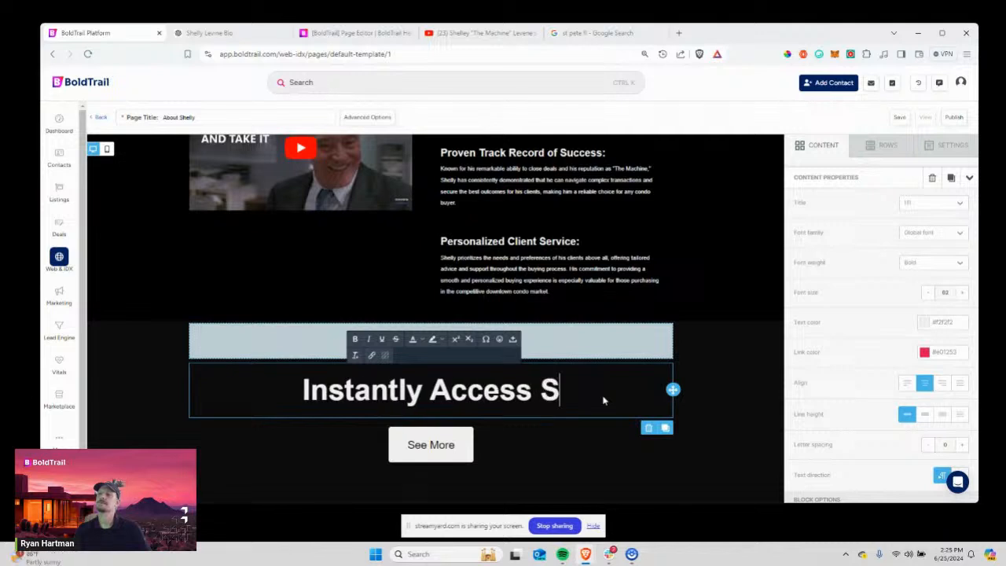
text(helly's)
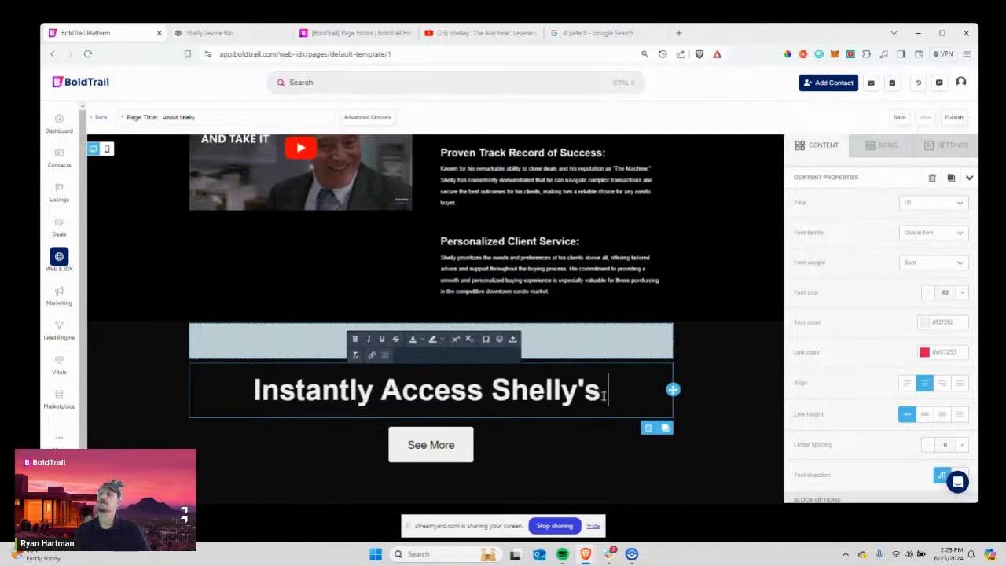
text( "Hot Condo )
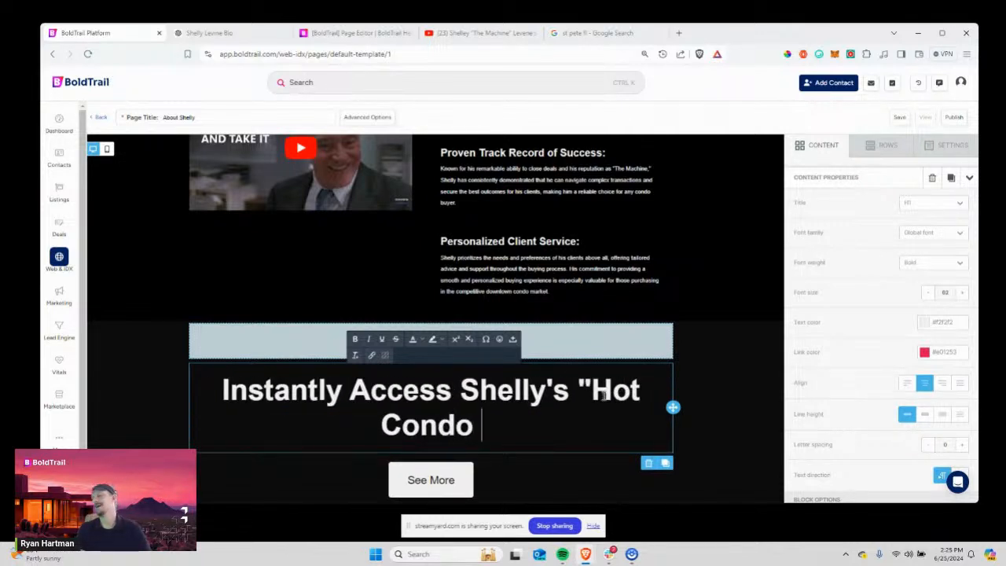
text(Buys For St)
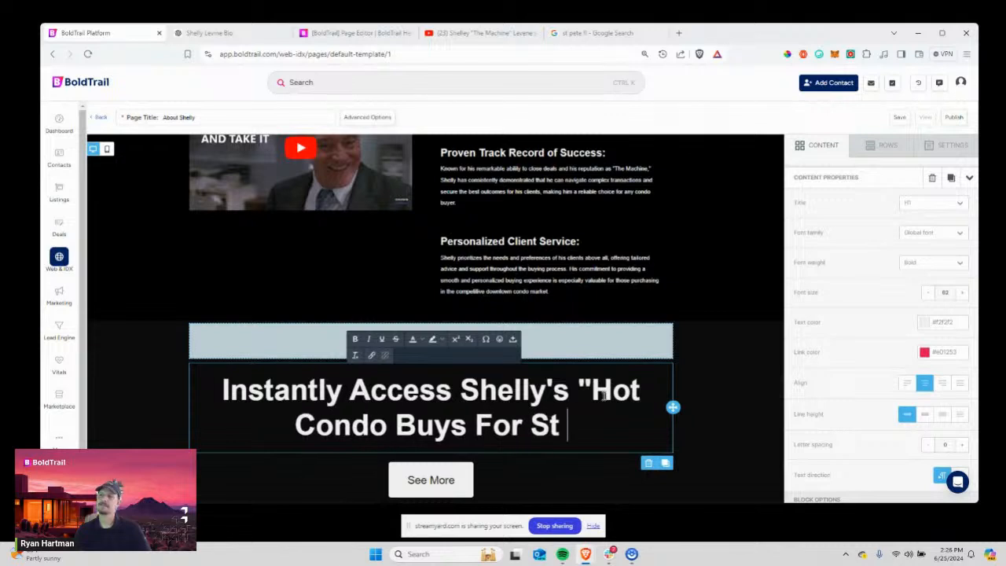
text( Pete Downsizers)
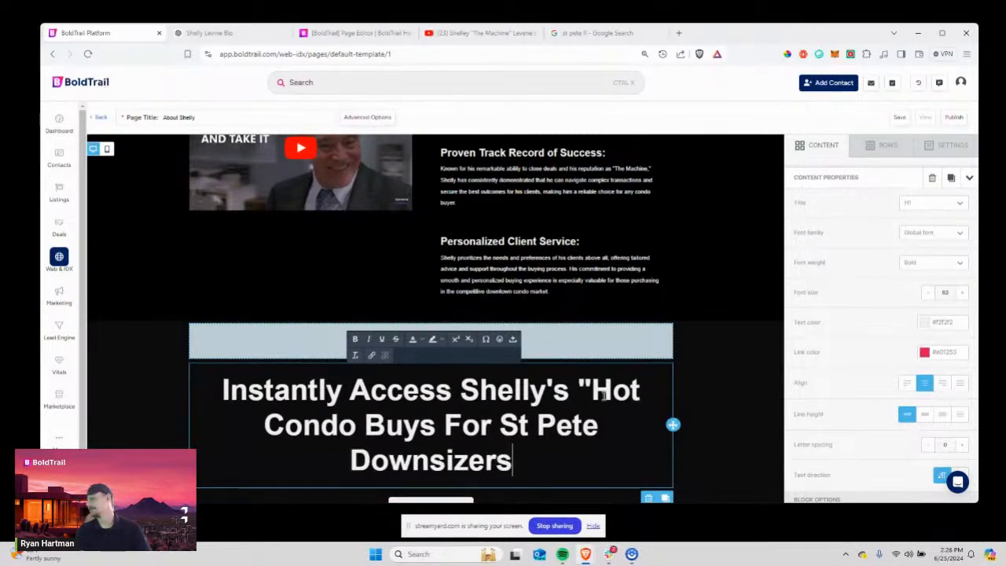
text(")
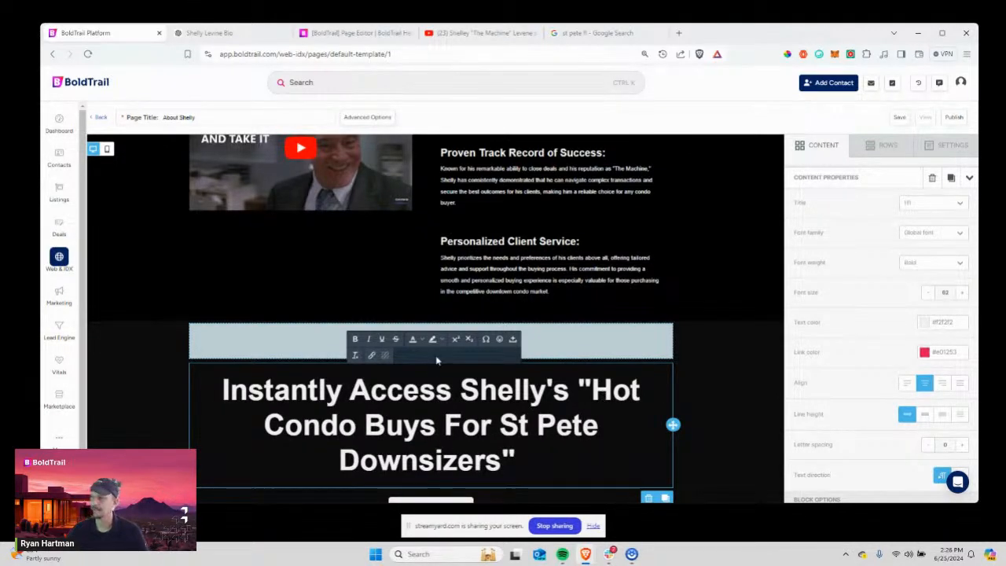
scroll(465, 423, down, 1)
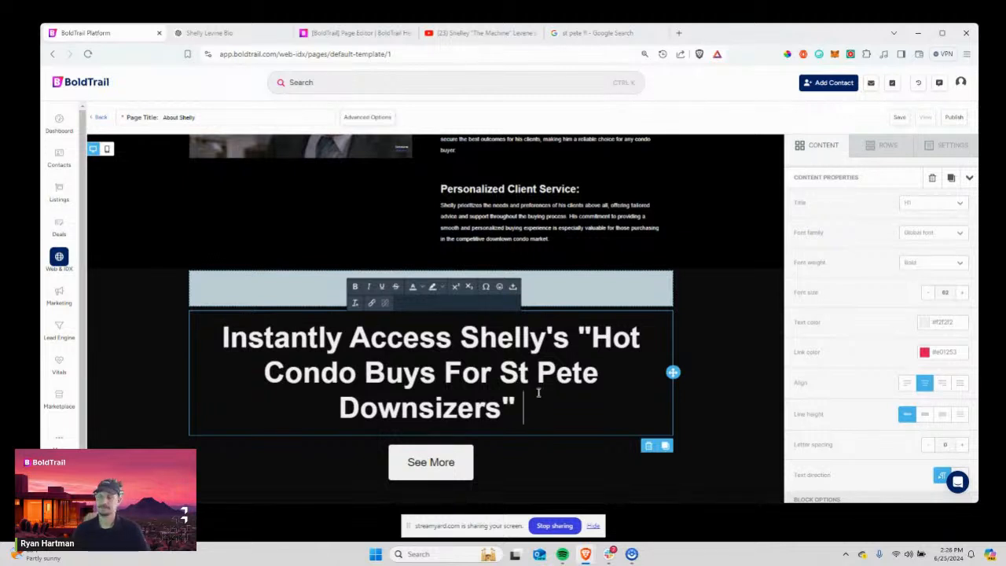
drag(538, 393, 224, 337)
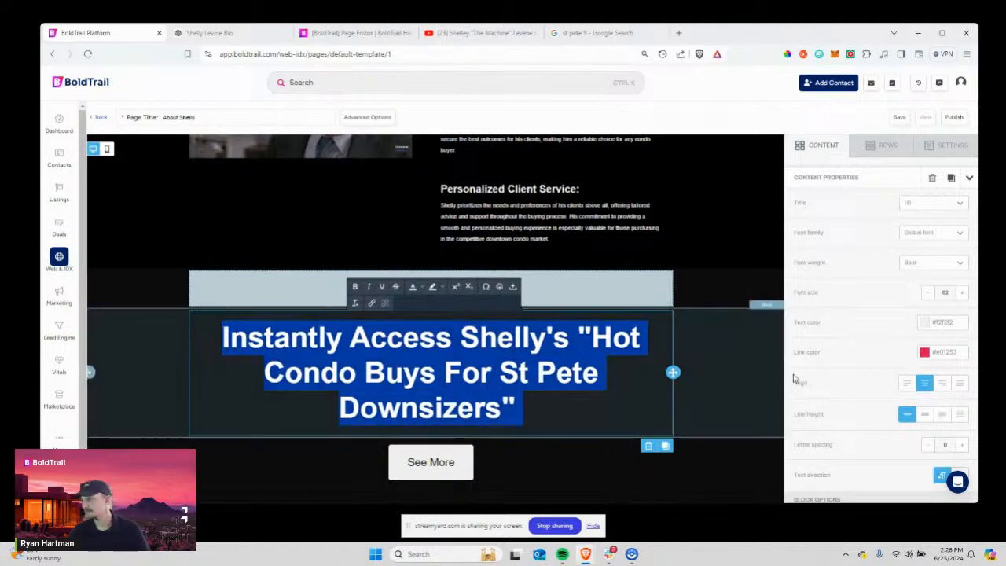
click(927, 294)
Shrink the headline to 55px, keeping its text colour white after trying pink.
click(928, 293)
click(927, 293)
click(928, 294)
click(927, 293)
click(927, 293)
click(927, 293)
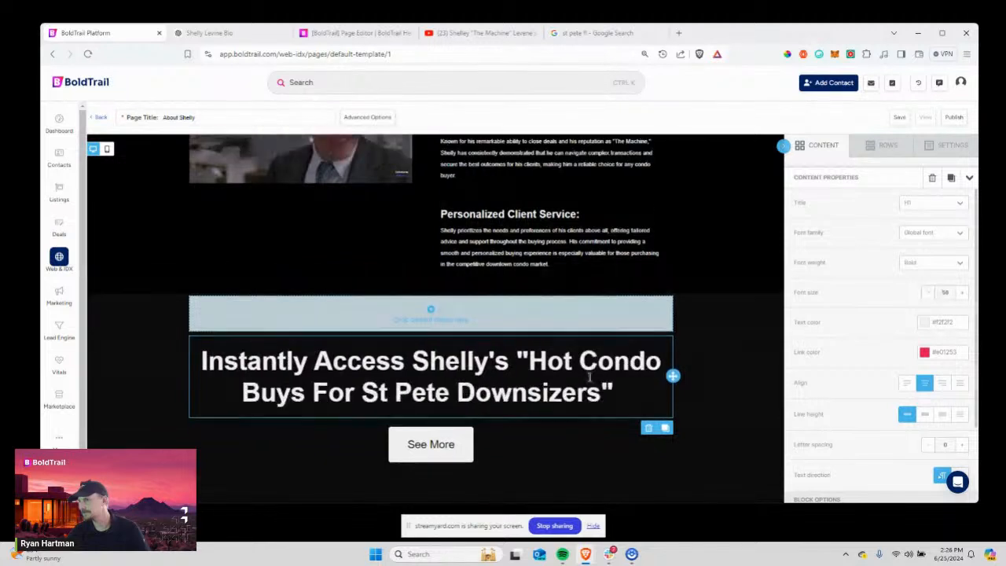
click(596, 371)
drag(533, 360, 574, 362)
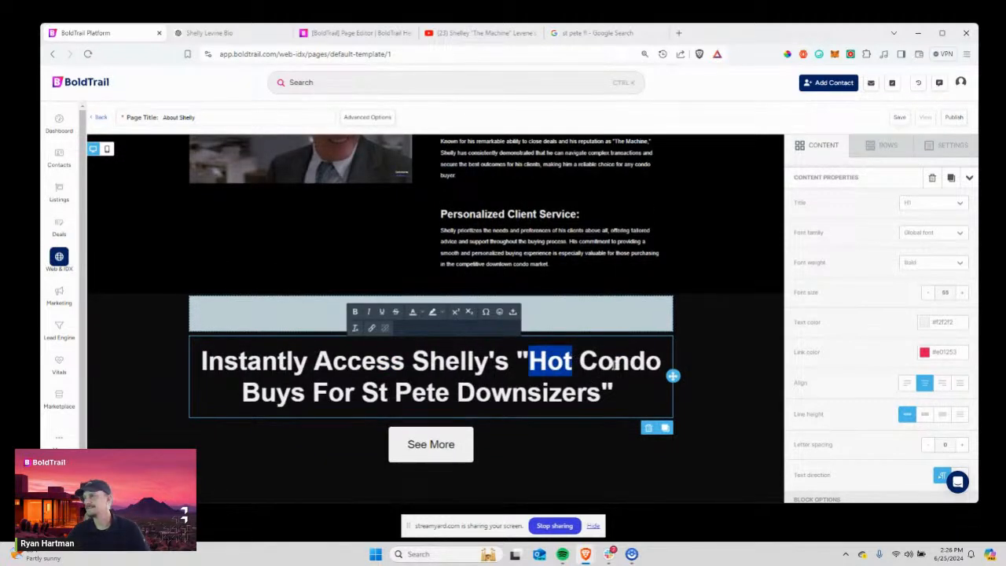
click(929, 325)
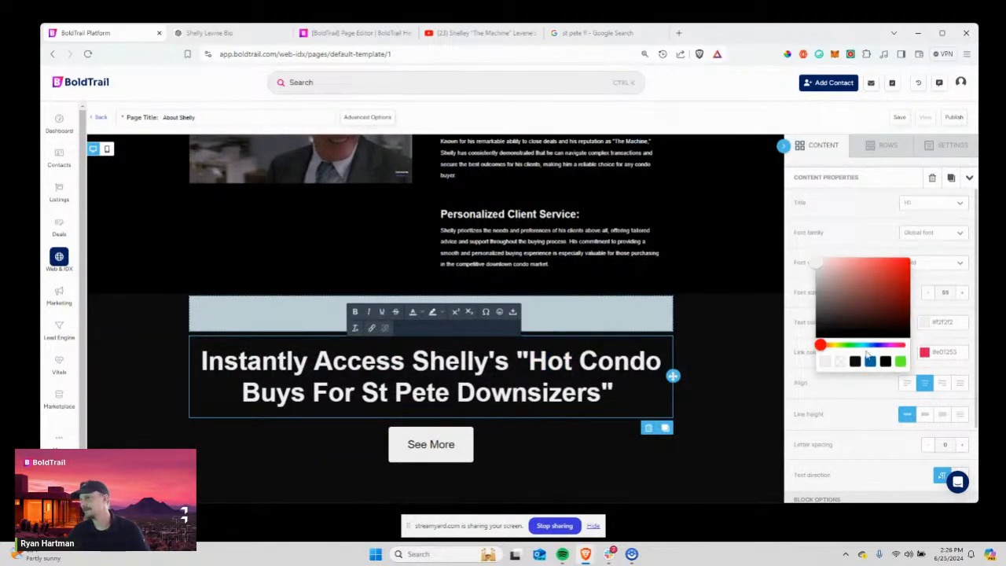
click(900, 346)
drag(892, 315, 896, 258)
click(563, 405)
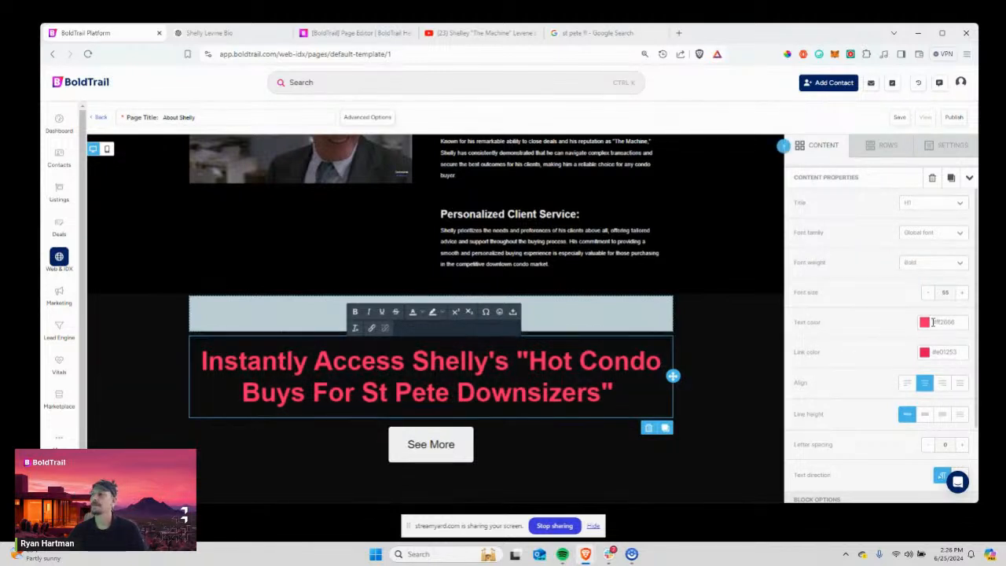
click(929, 324)
click(840, 361)
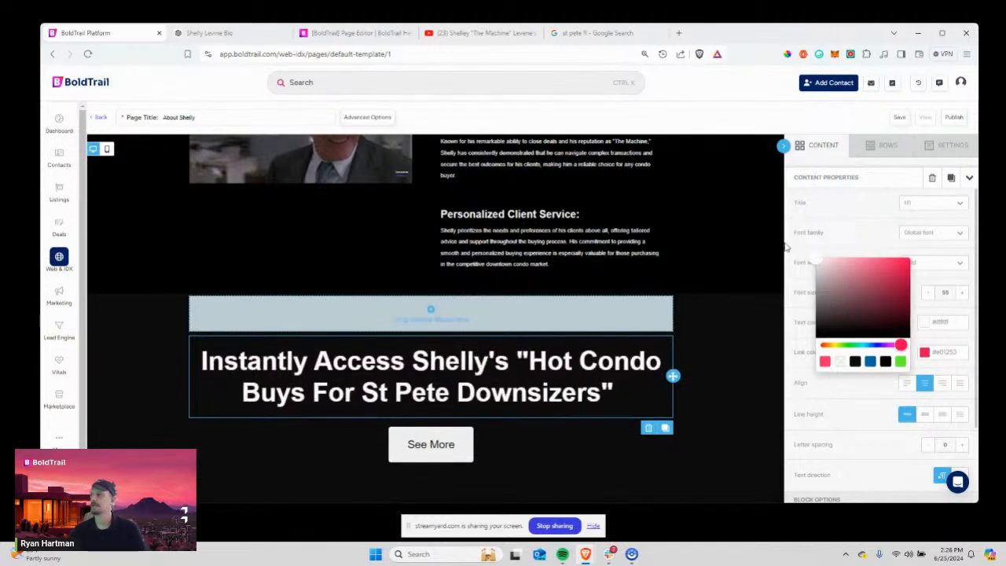
click(863, 377)
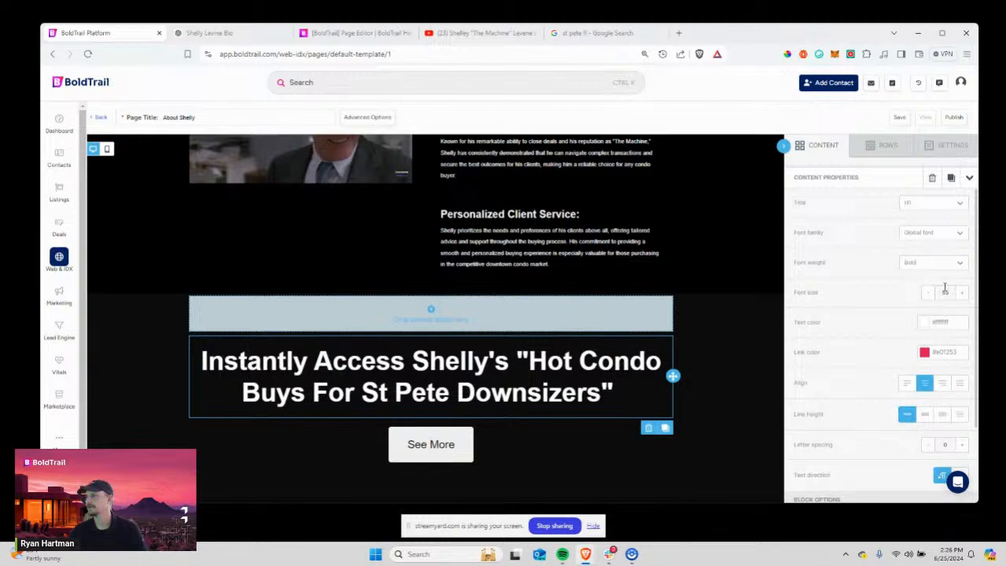
Colour the word Hot magenta in the headline.
click(533, 374)
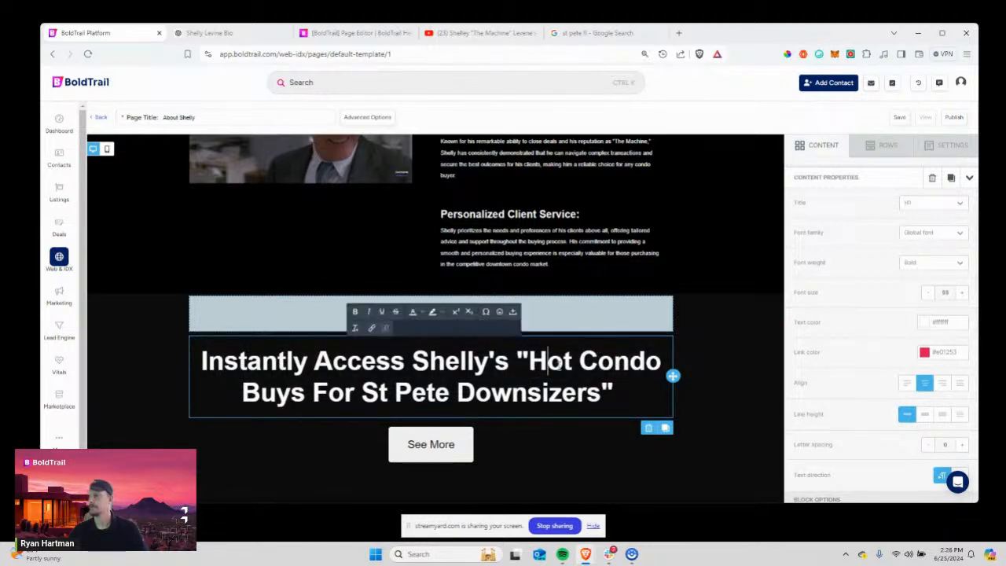
drag(572, 363, 529, 363)
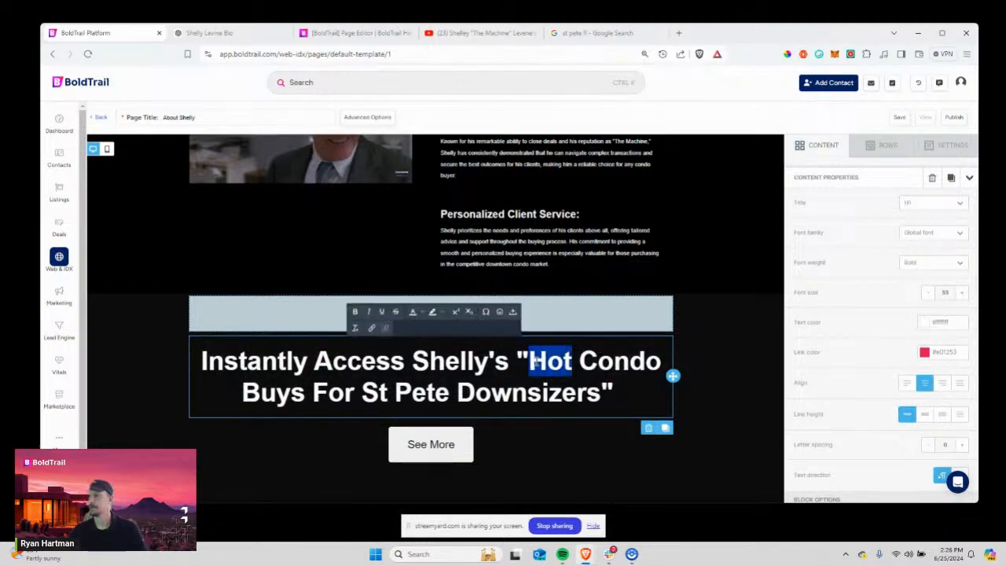
click(419, 313)
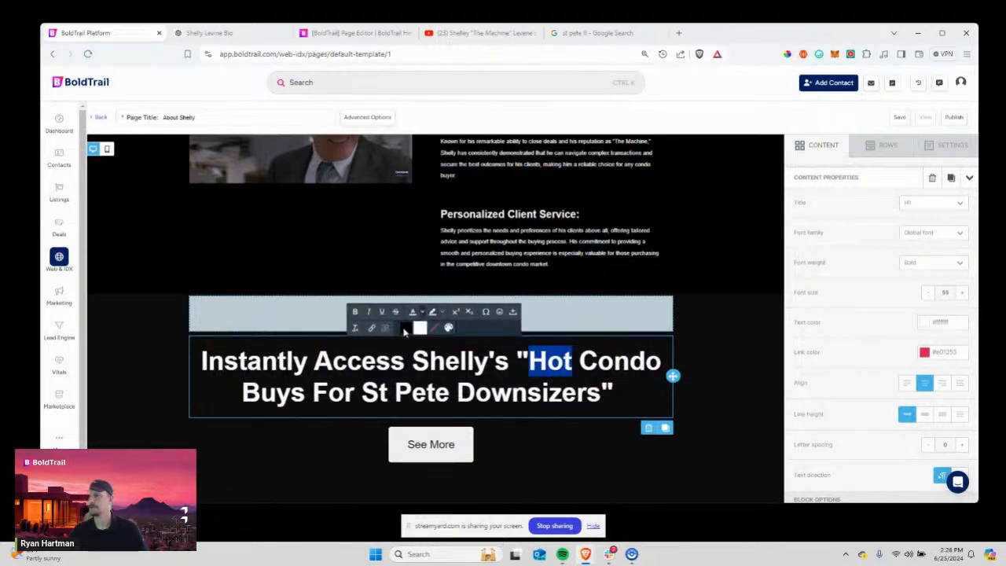
click(447, 328)
click(442, 274)
mouse_move(440, 272)
mouse_down()
mouse_move(474, 285)
mouse_move(520, 268)
mouse_up()
drag(544, 364, 533, 274)
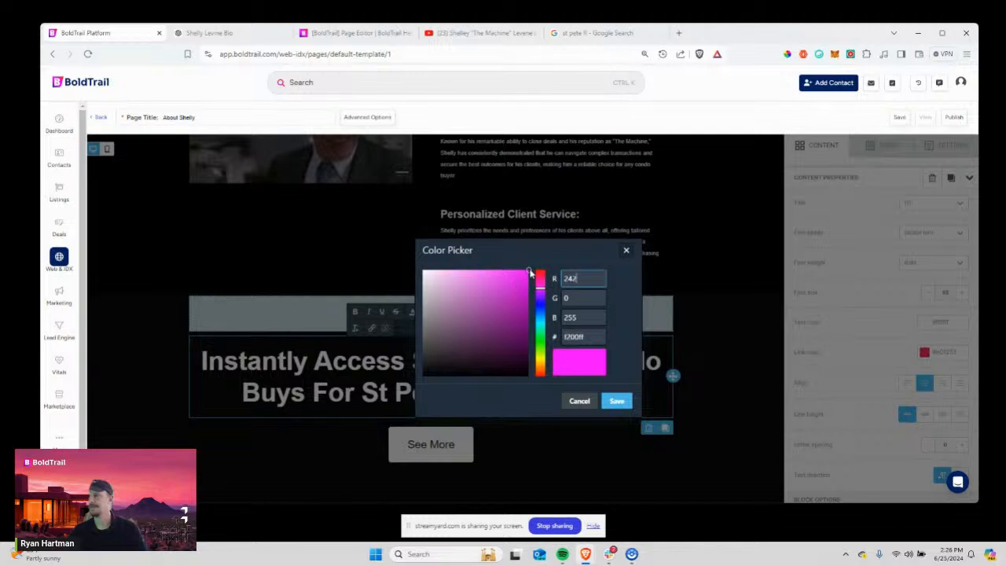
click(617, 402)
click(578, 383)
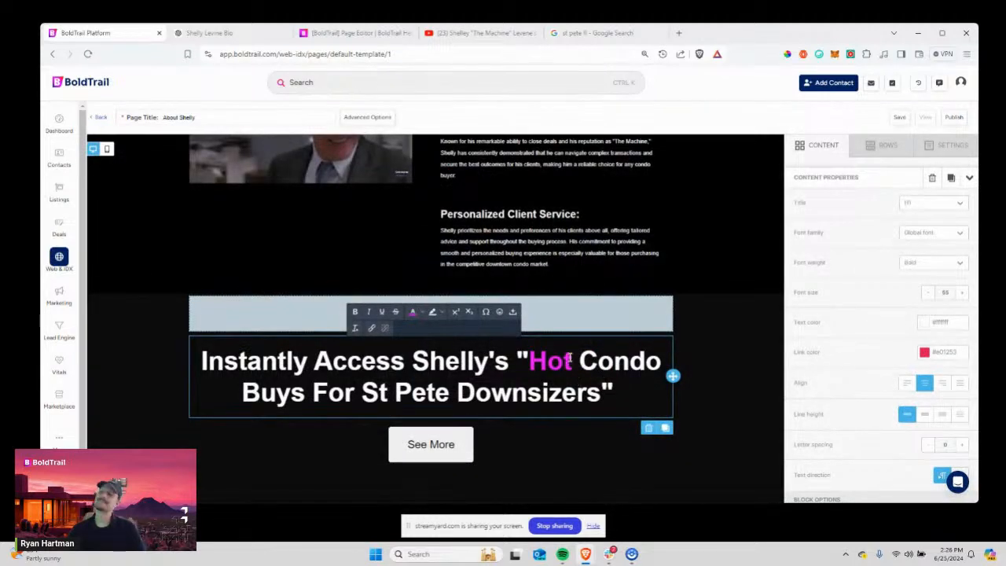
Retype Hot as HOT, italicize it, and add a closing quote mark after it.
double_click(568, 357)
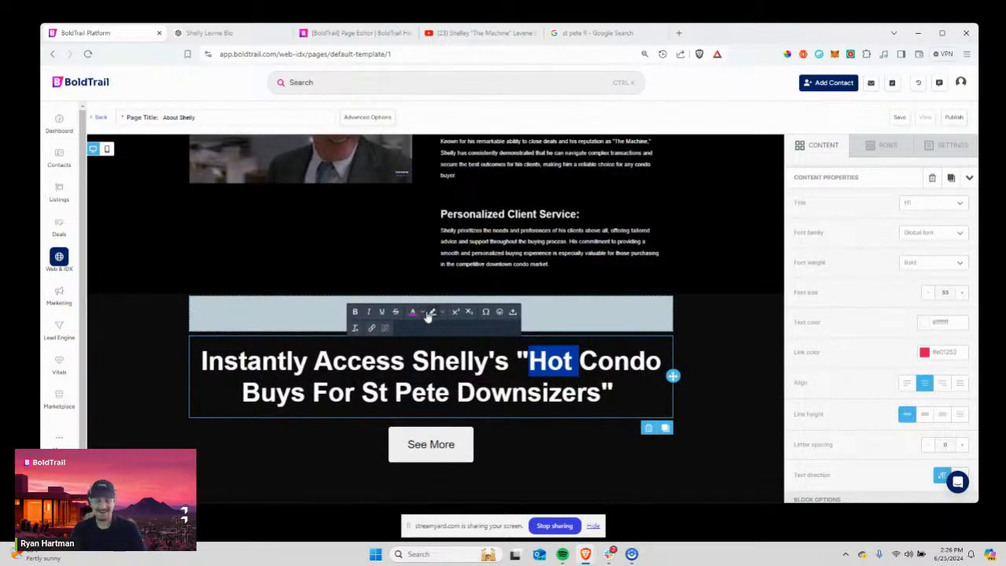
text(HOT)
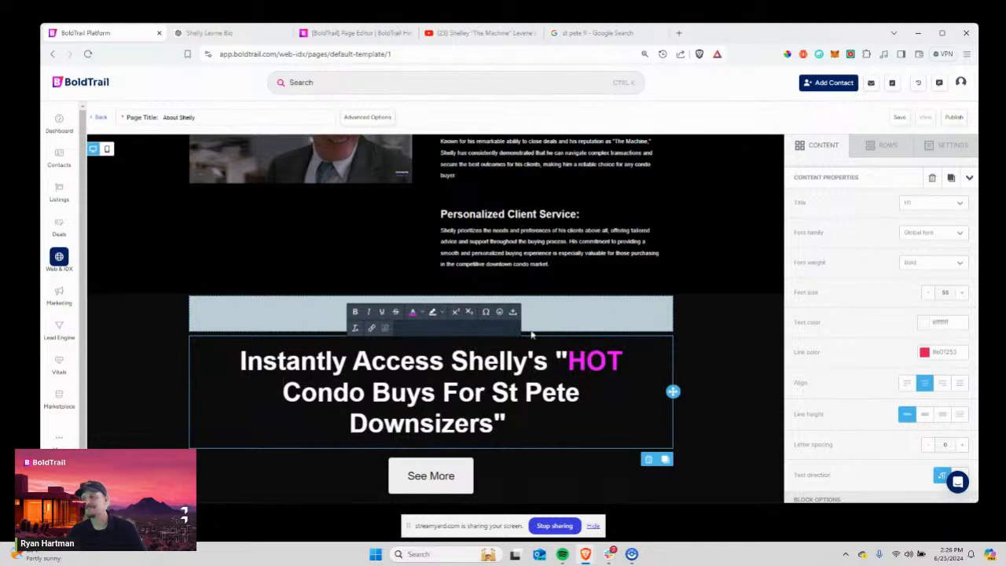
drag(622, 359, 567, 361)
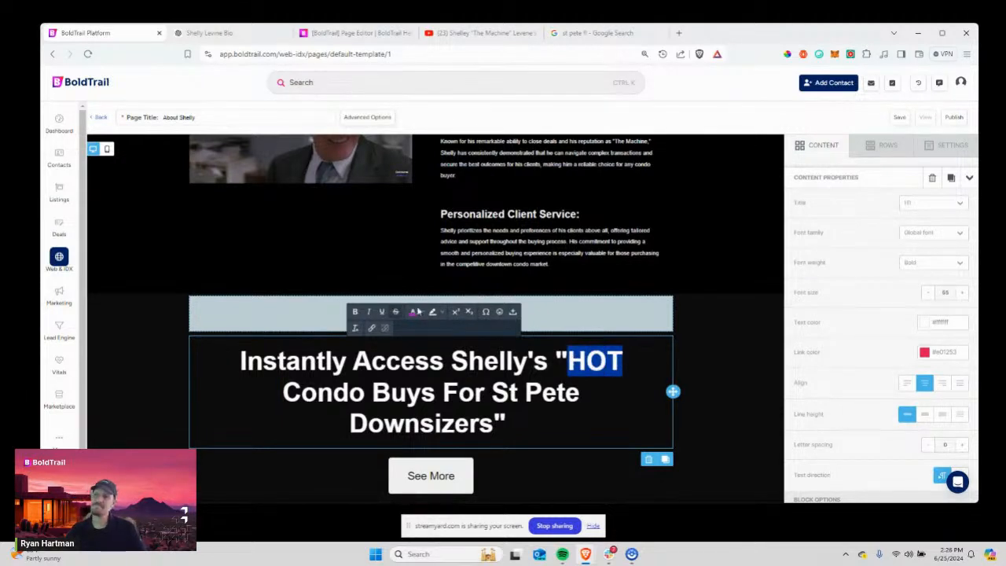
click(373, 312)
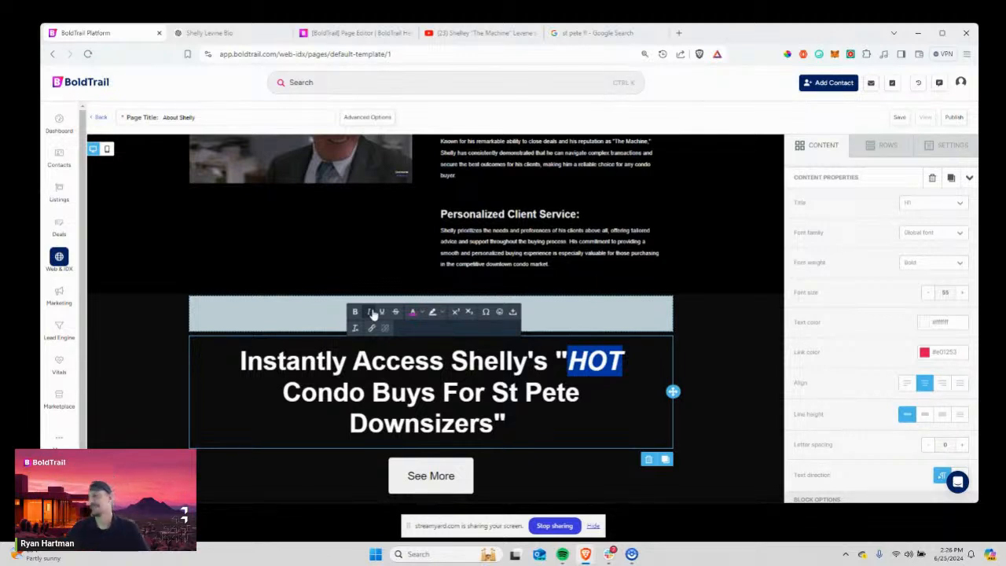
click(606, 391)
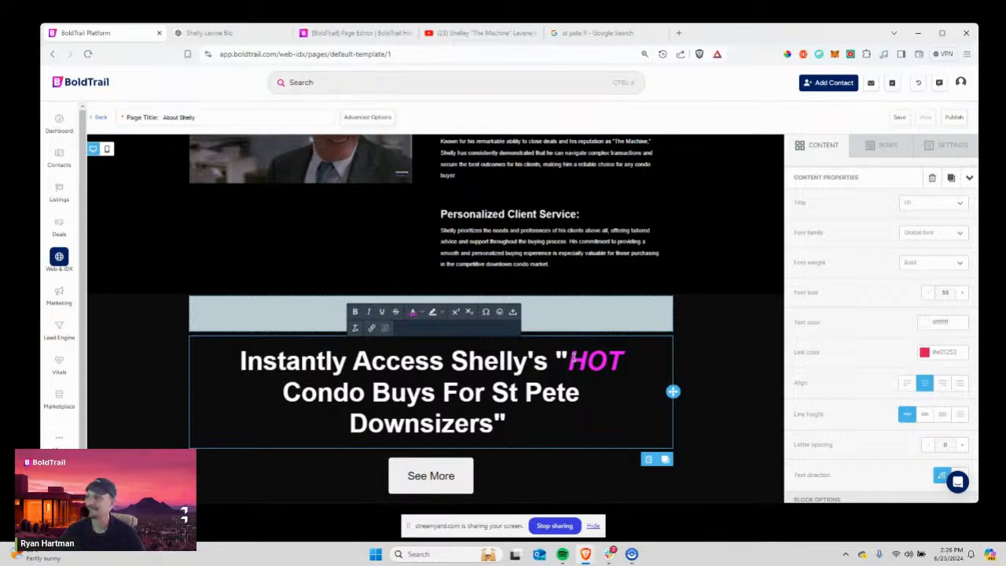
click(621, 360)
text(")
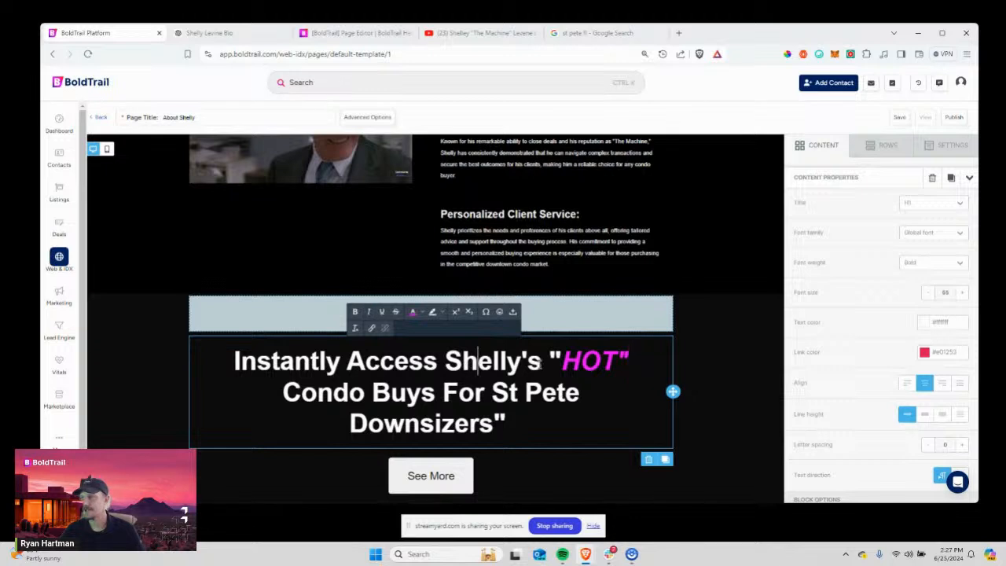
Insert a grinning emoji after the quoted "HOT" and remove the copy misplaced inside Access.
drag(541, 360, 603, 360)
click(419, 364)
click(500, 312)
click(533, 292)
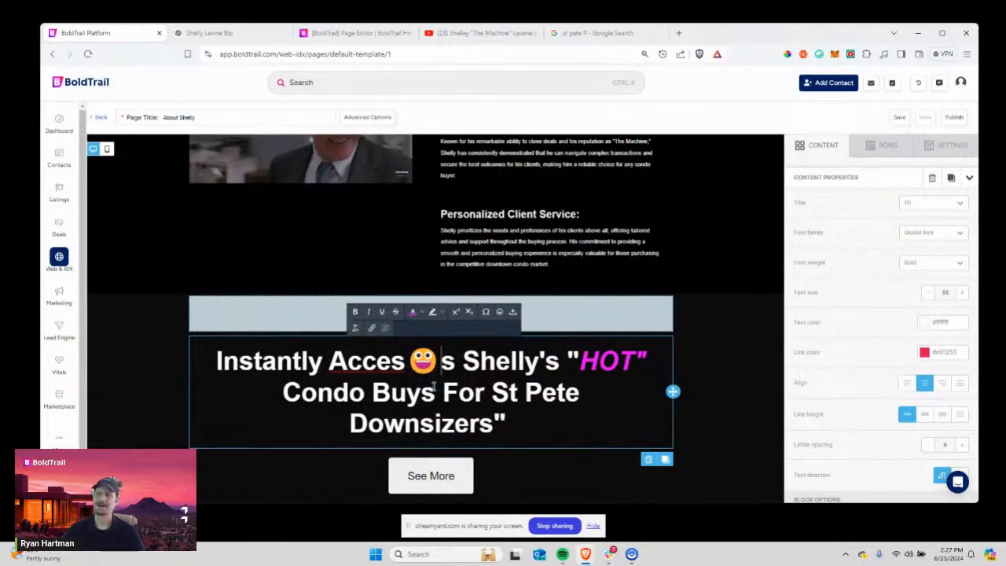
drag(407, 361, 438, 360)
key(ctrl+c)
key(BackSpace)
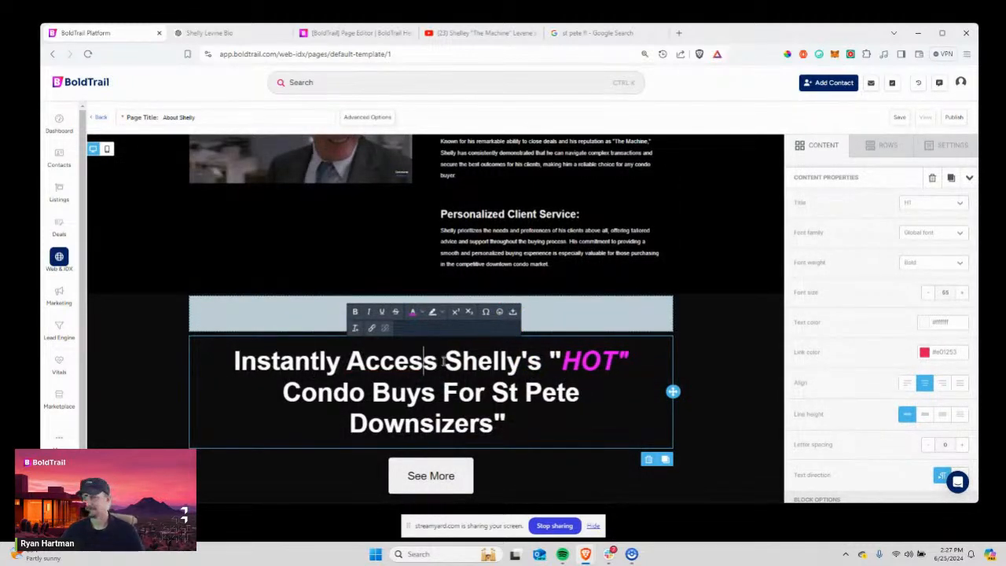
click(628, 362)
key(ctrl+v)
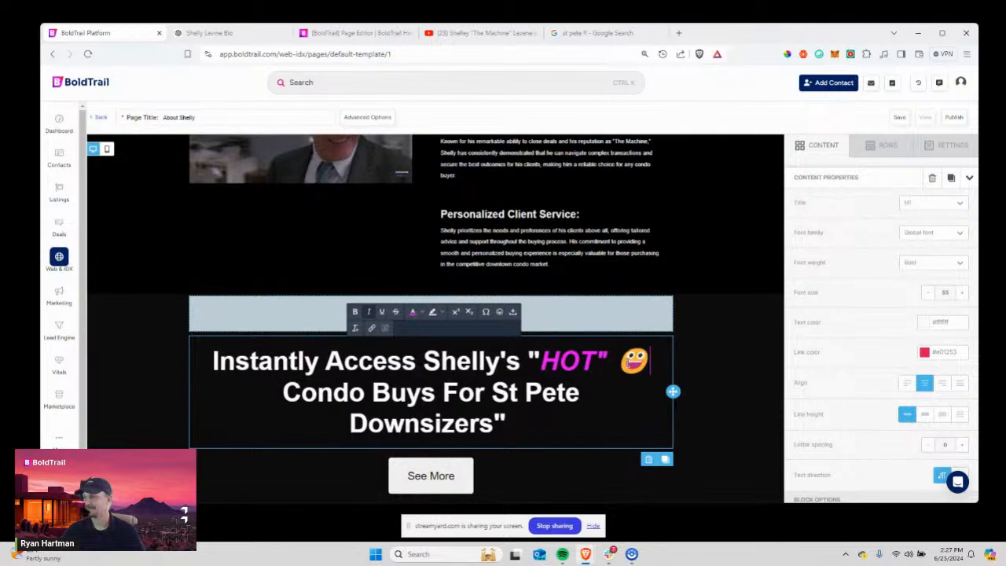
Browse the People and Symbols emoji categories, search for 'houses', then close the Emoticons dialog.
click(501, 313)
scroll(558, 338, down, 5)
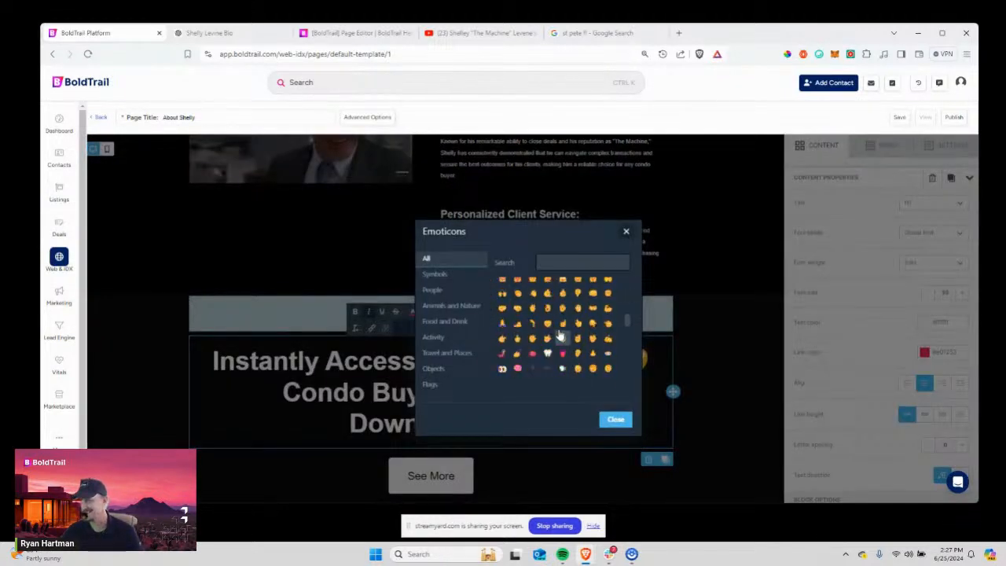
scroll(558, 339, up, 5)
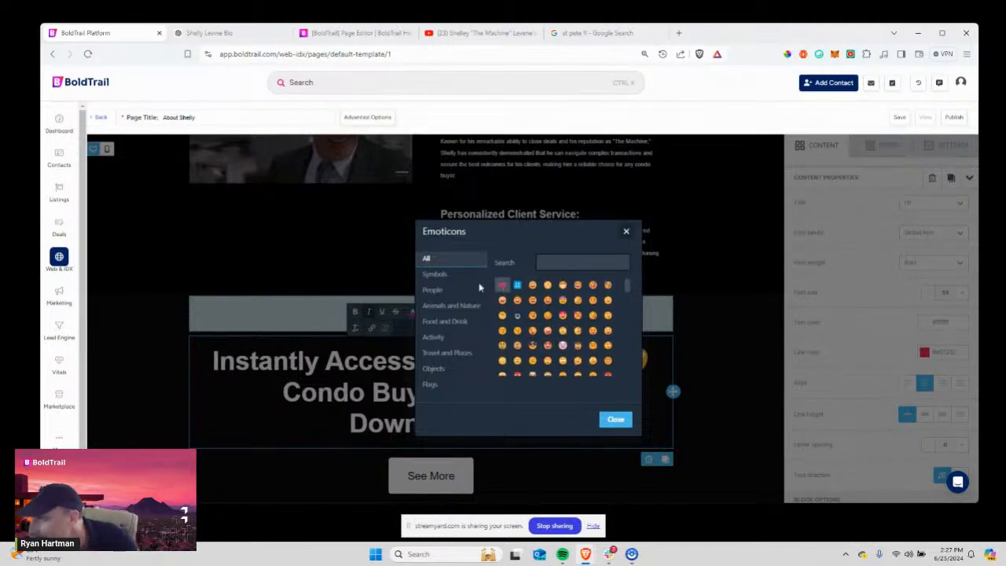
click(433, 293)
click(435, 275)
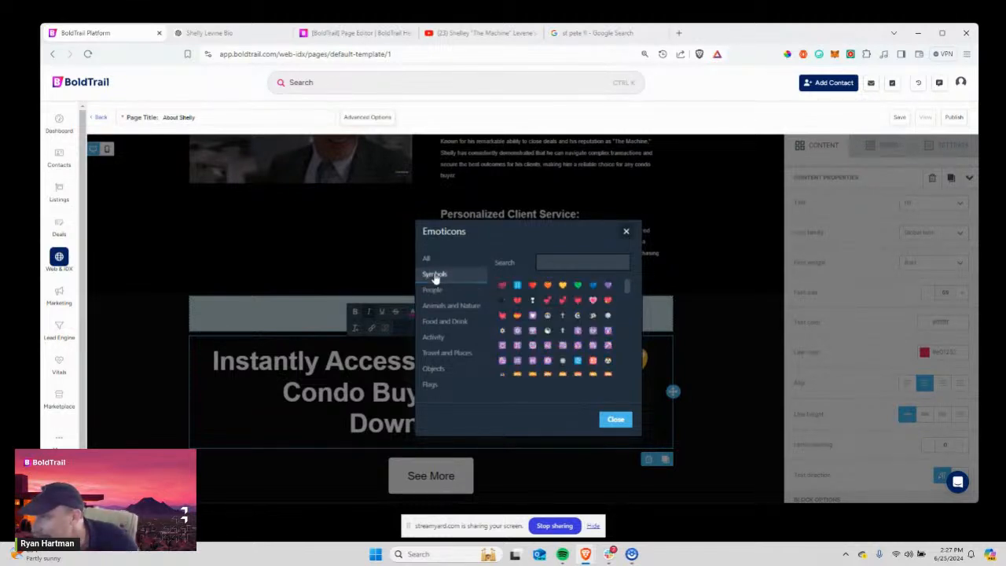
scroll(580, 330, down, 10)
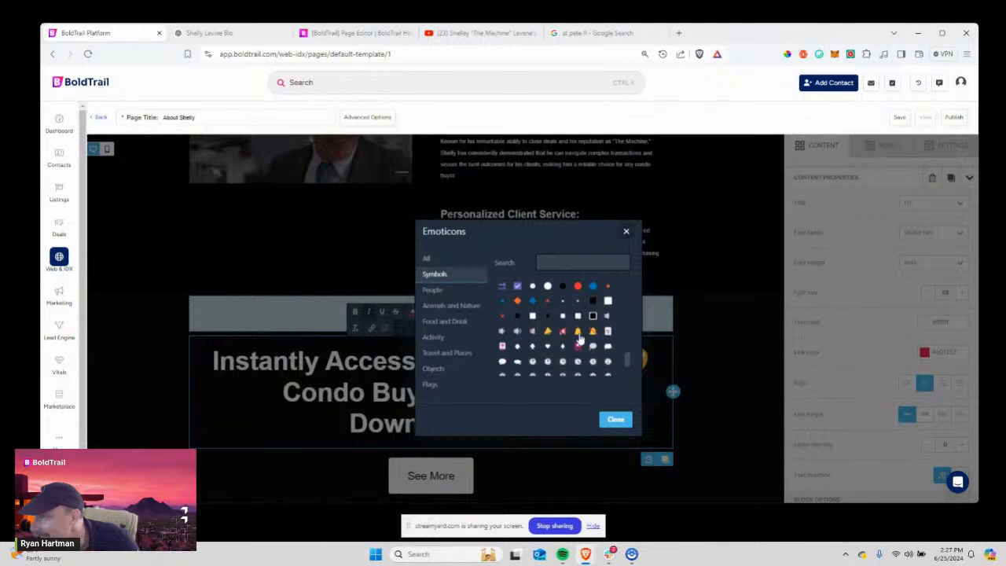
scroll(574, 322, up, 3)
click(558, 258)
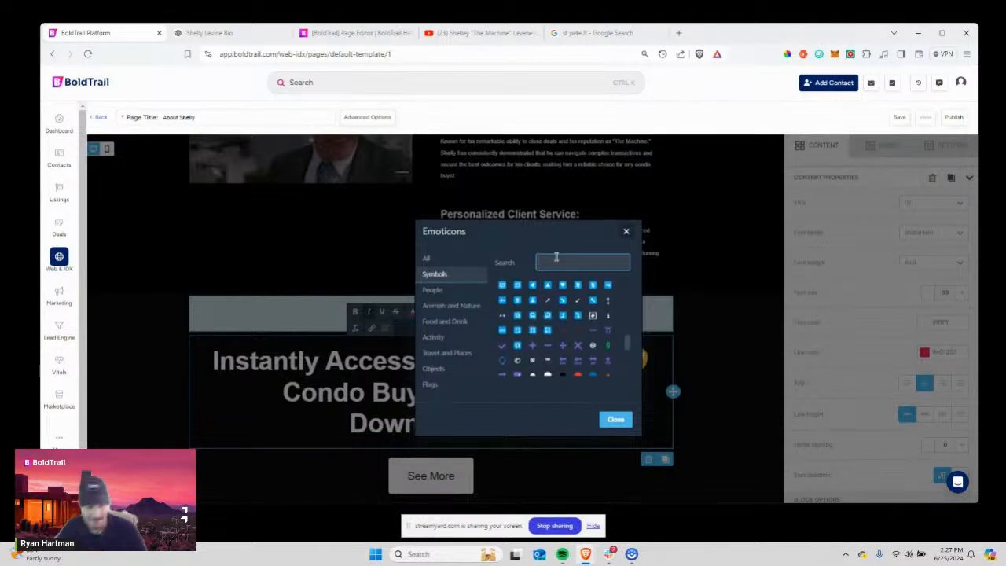
text(houses)
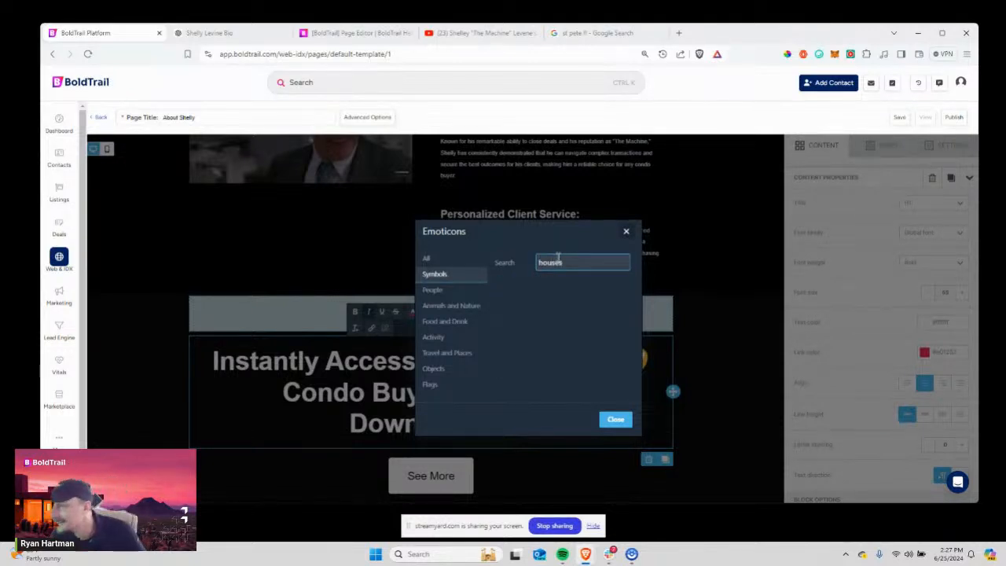
click(626, 231)
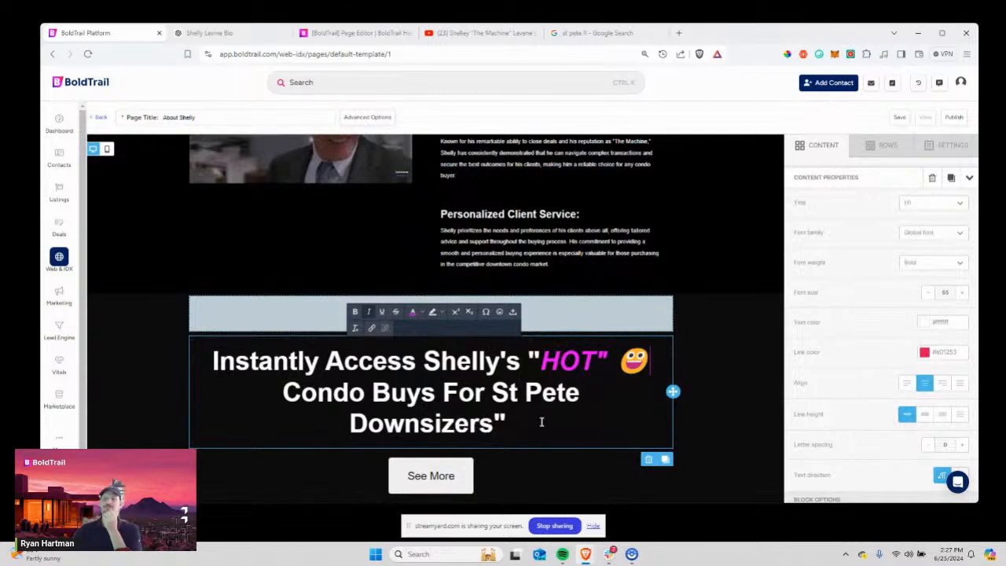
scroll(543, 428, down, 1)
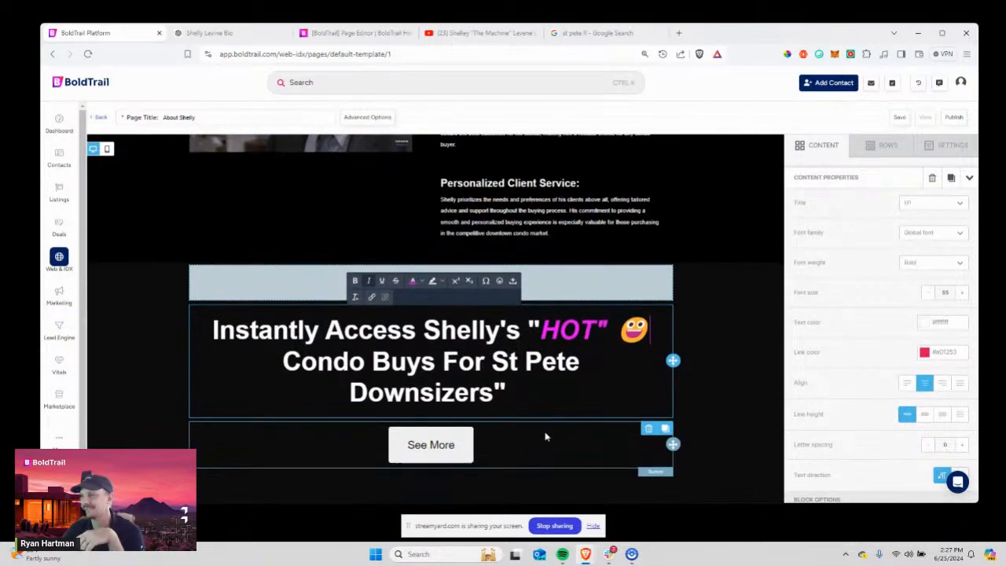
Delete the See More button block under the HOT condo headline and show the CONTENT blocks.
click(429, 445)
click(456, 446)
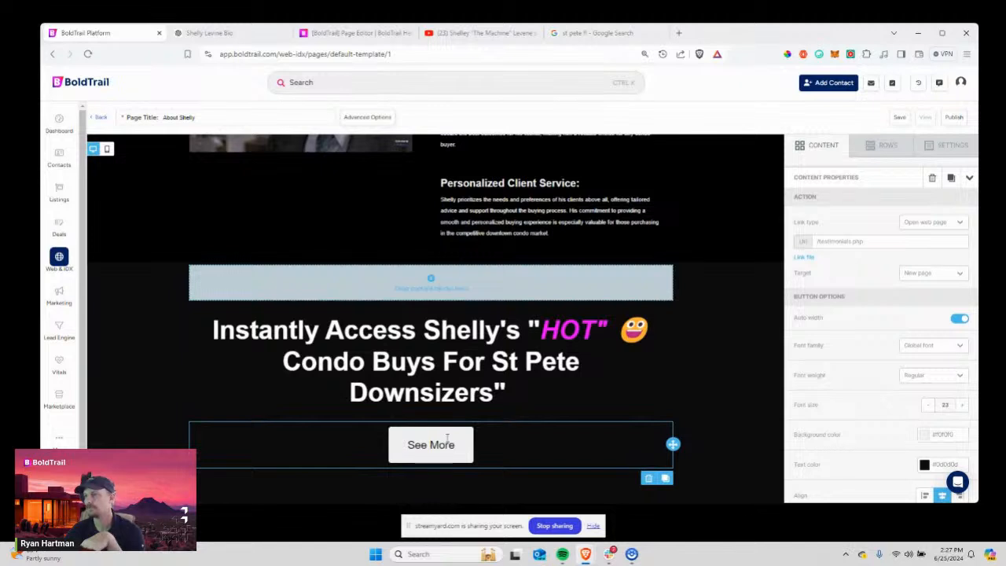
click(446, 444)
drag(454, 447, 410, 456)
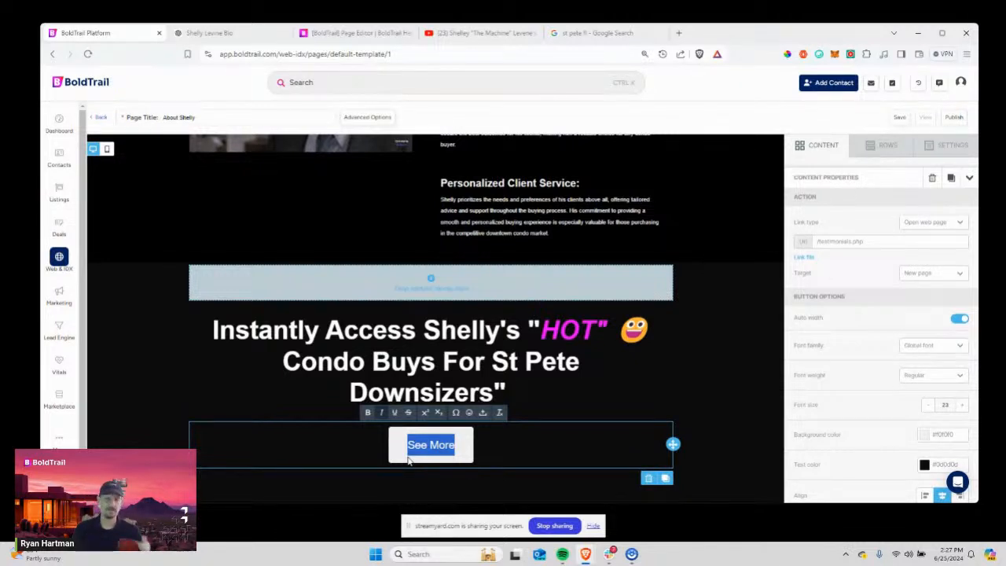
click(647, 478)
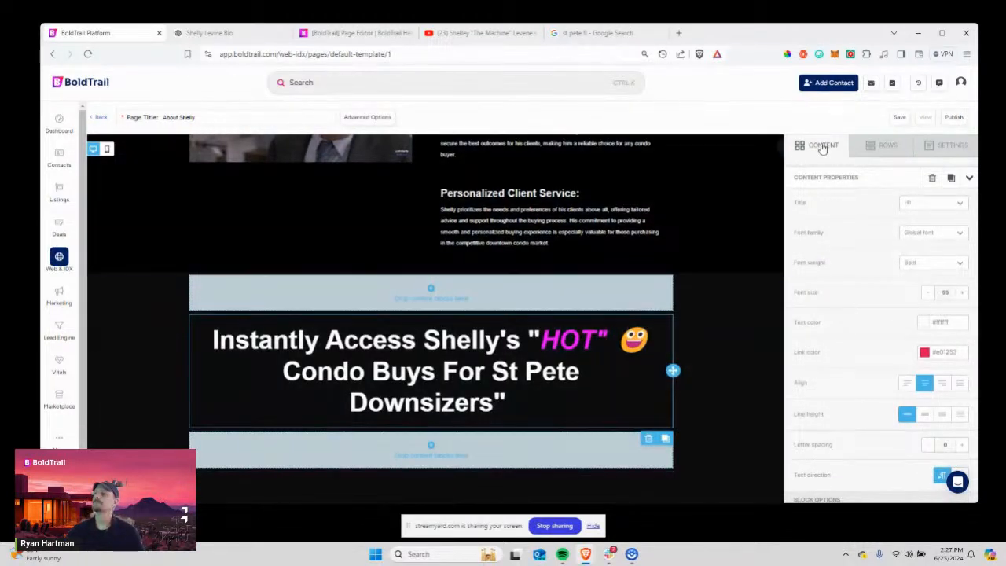
click(820, 145)
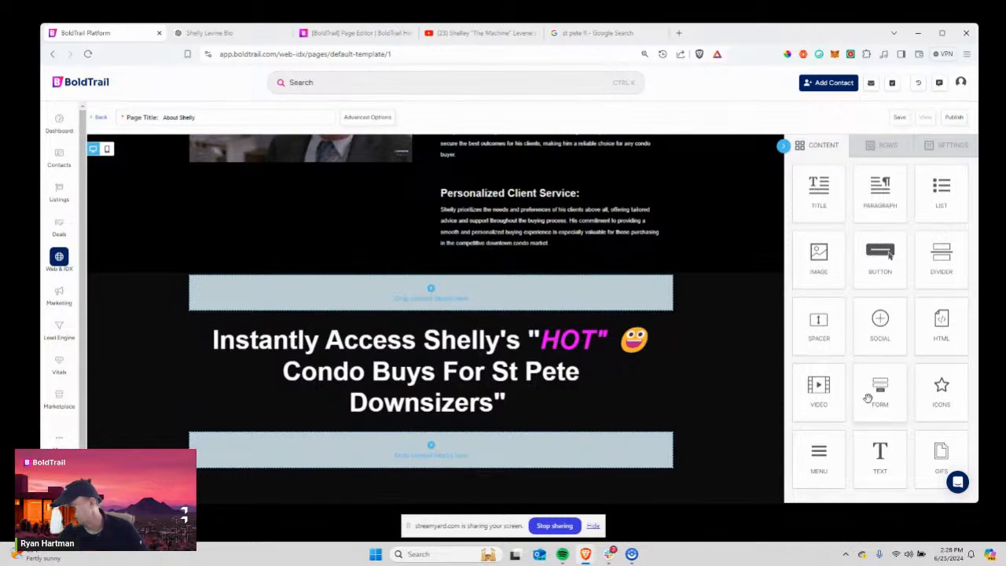
Drop a Form block below the headline with Buyer lead type, then switch to the YouTube tab.
drag(869, 395, 441, 437)
scroll(461, 437, down, 1)
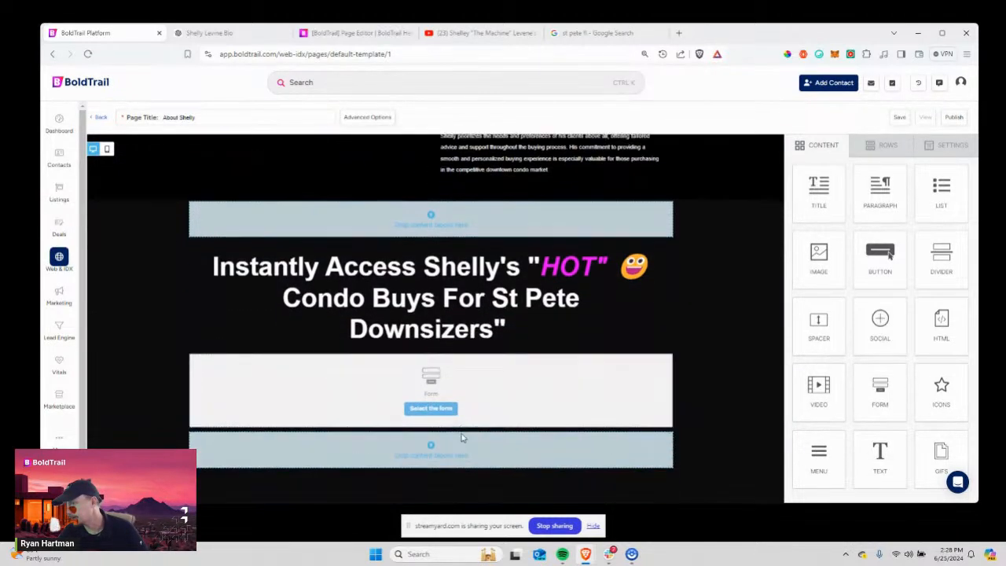
click(427, 410)
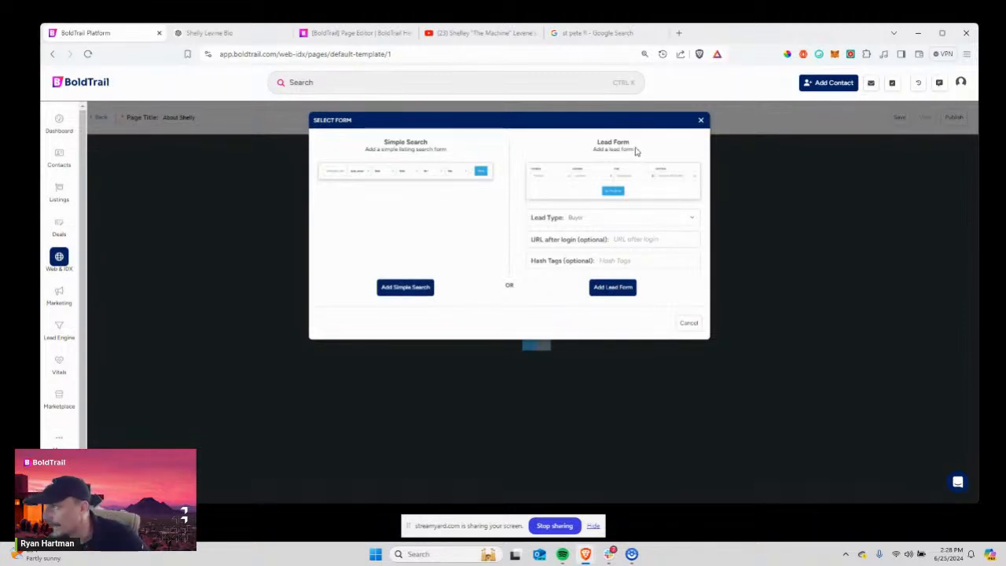
drag(635, 149, 595, 142)
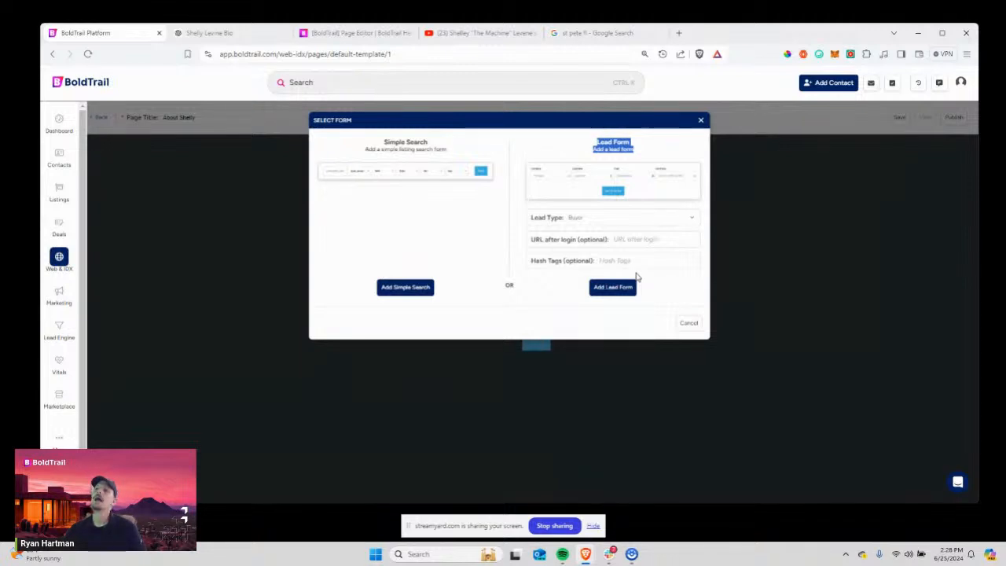
click(561, 226)
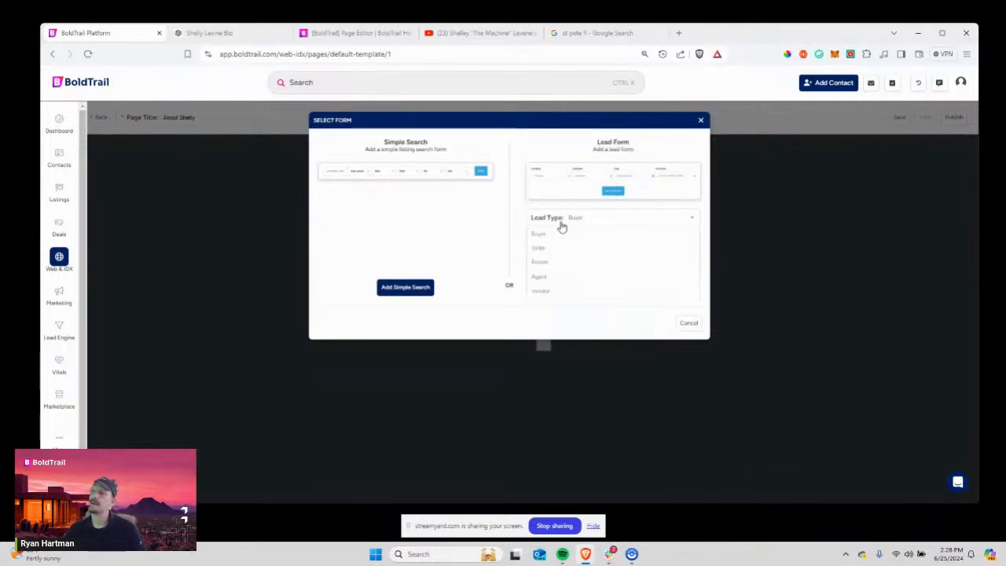
click(559, 235)
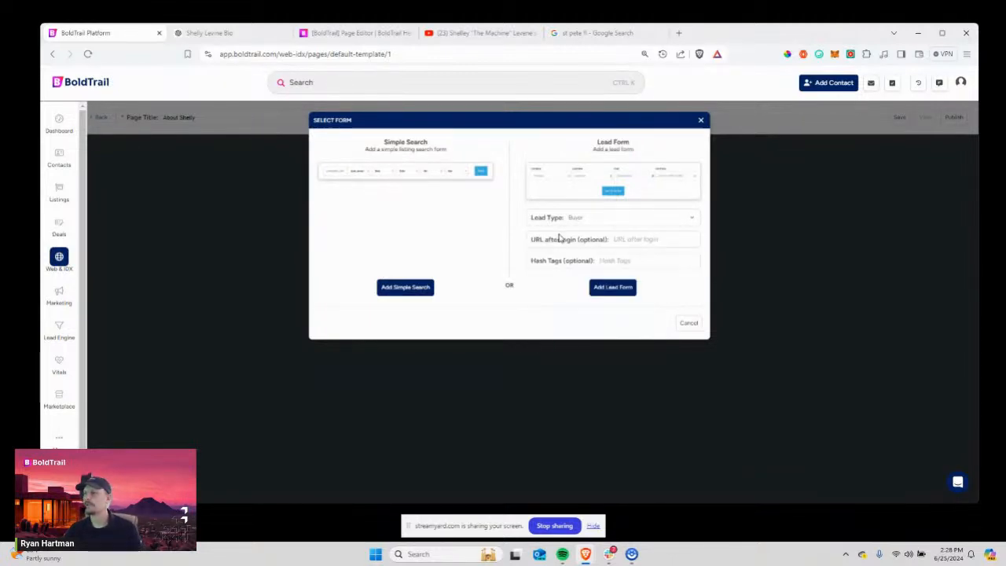
click(621, 242)
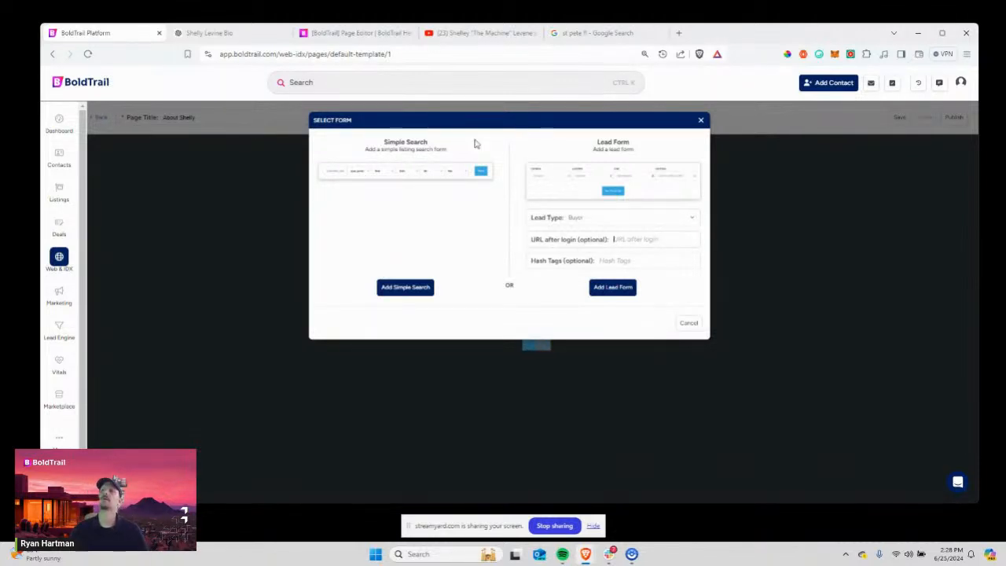
click(479, 33)
scroll(508, 443, down, 4)
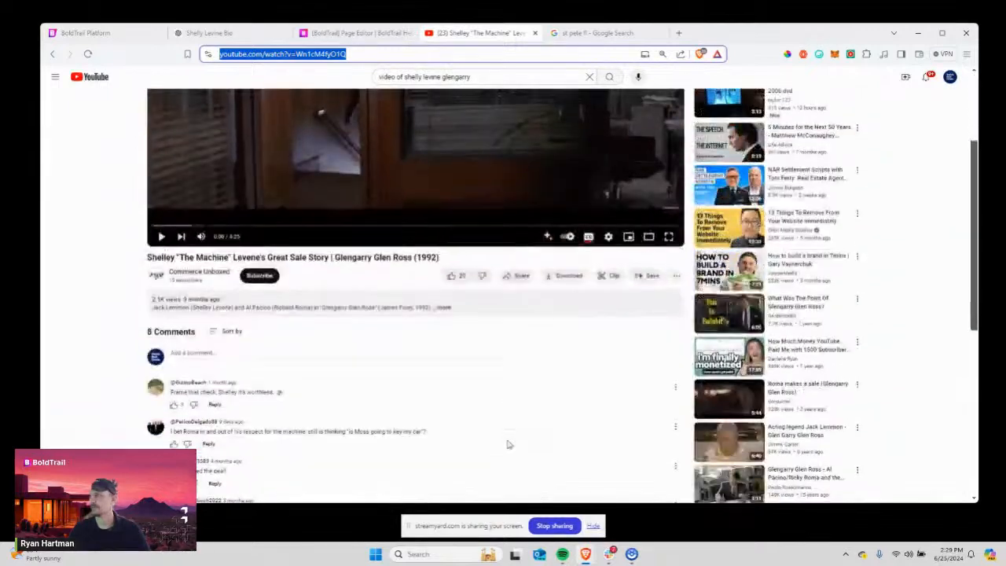
Search your own YouTube channel for 'boidge', then return to the Shelly Levine Bio ChatGPT chat.
scroll(507, 442, up, 4)
click(949, 77)
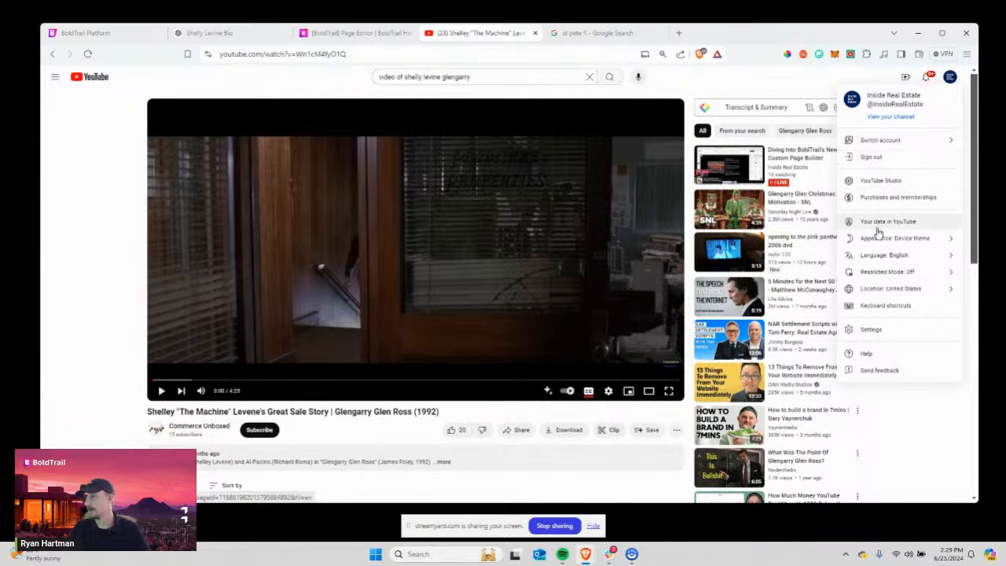
click(879, 119)
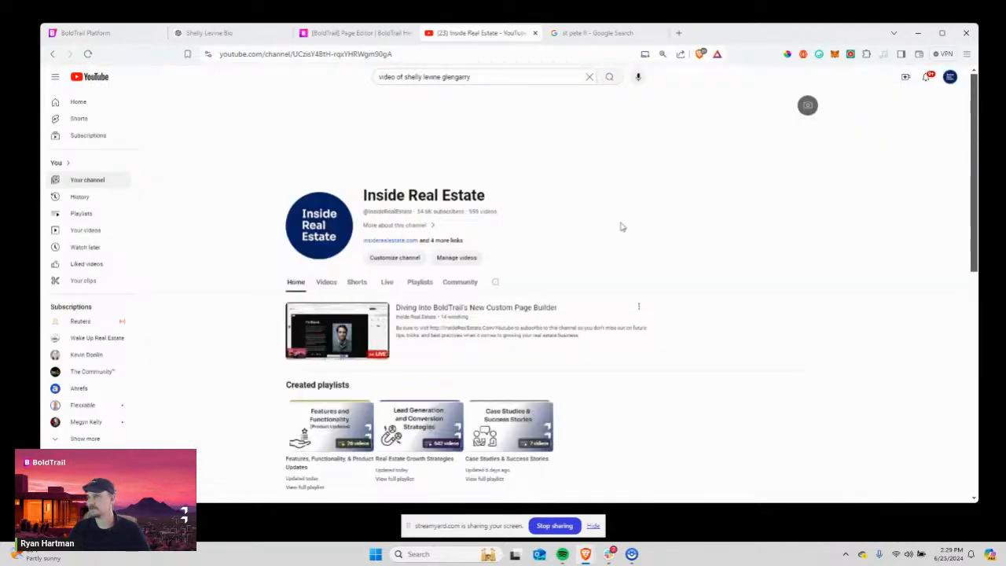
click(496, 281)
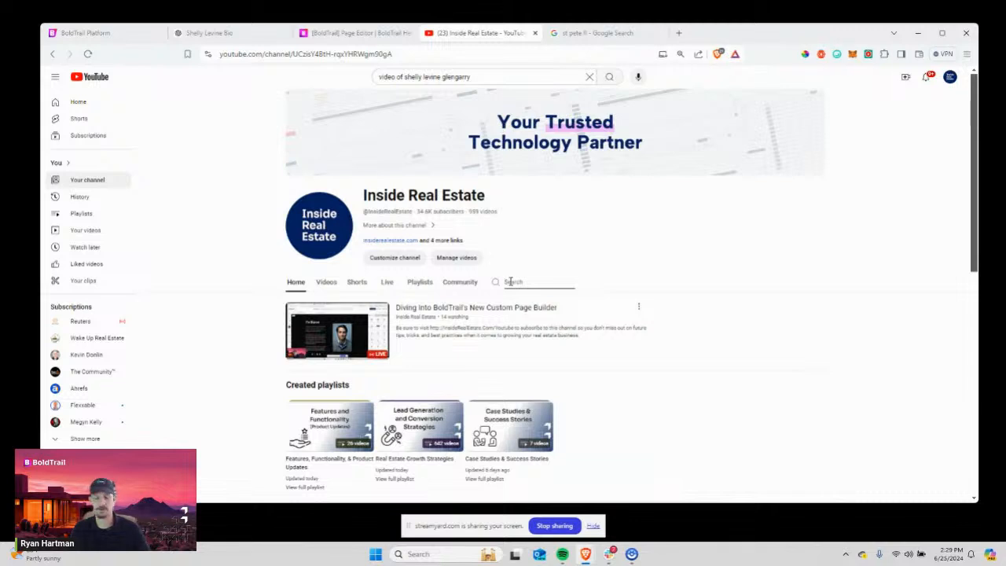
text(bo)
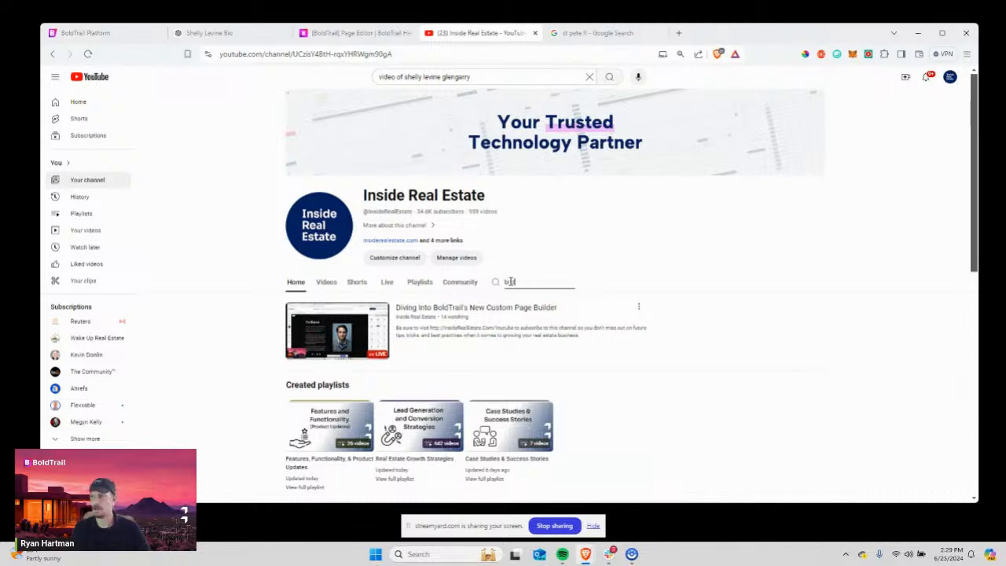
text(idge)
key(Return)
scroll(543, 328, down, 1)
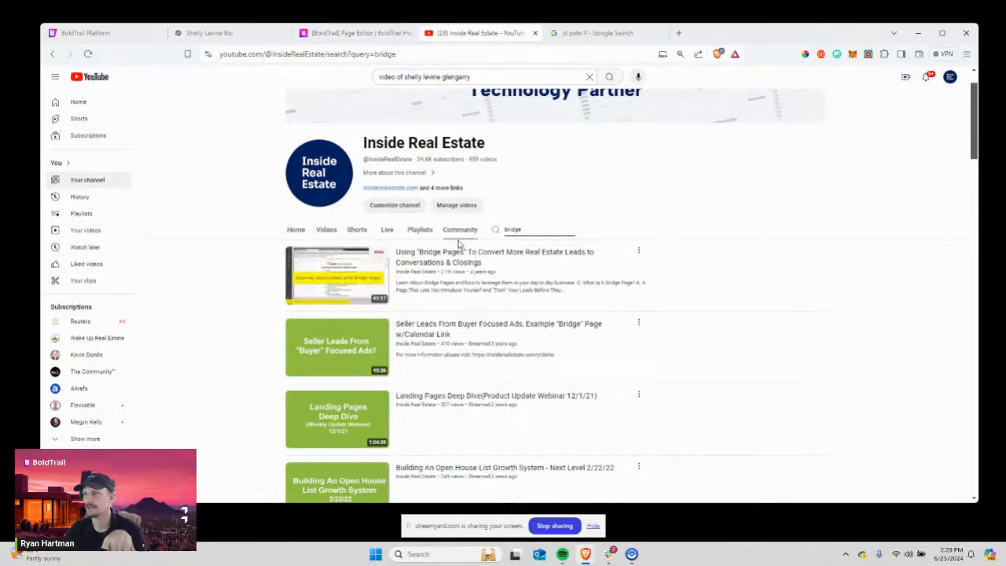
click(351, 35)
click(197, 33)
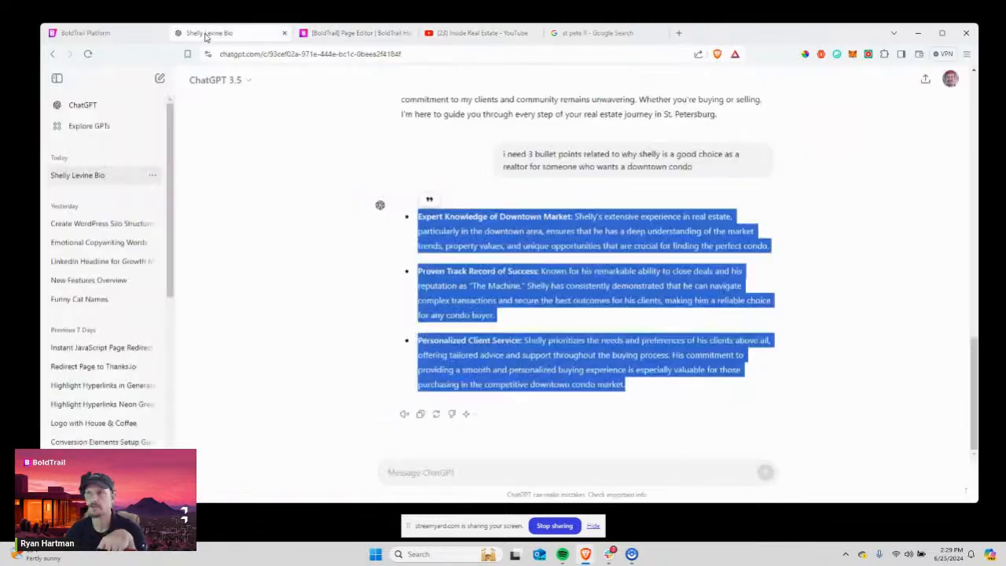
Return to the BoldTrail Platform tab with the Select Form dialog at Buyer lead type.
click(107, 35)
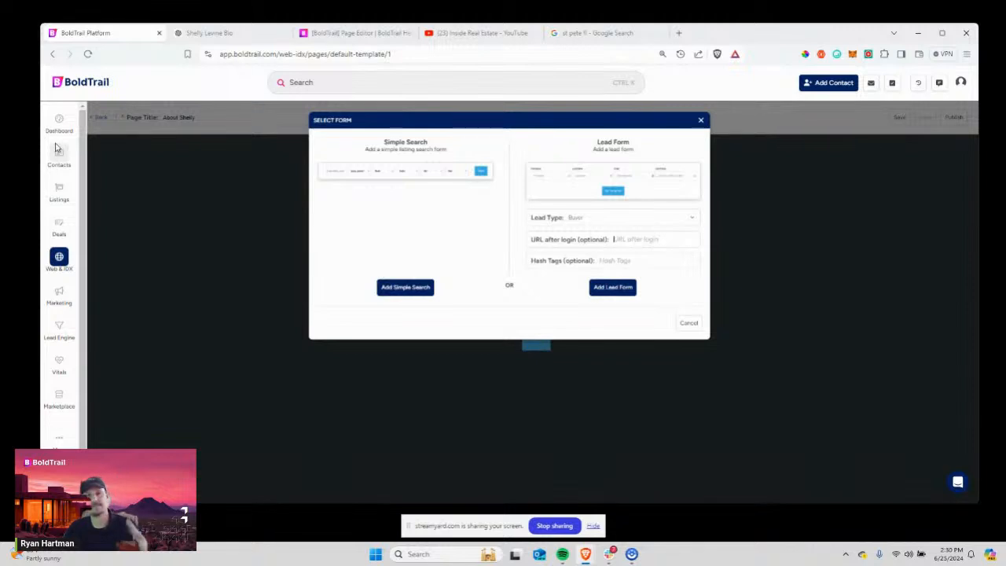
text(http:/)
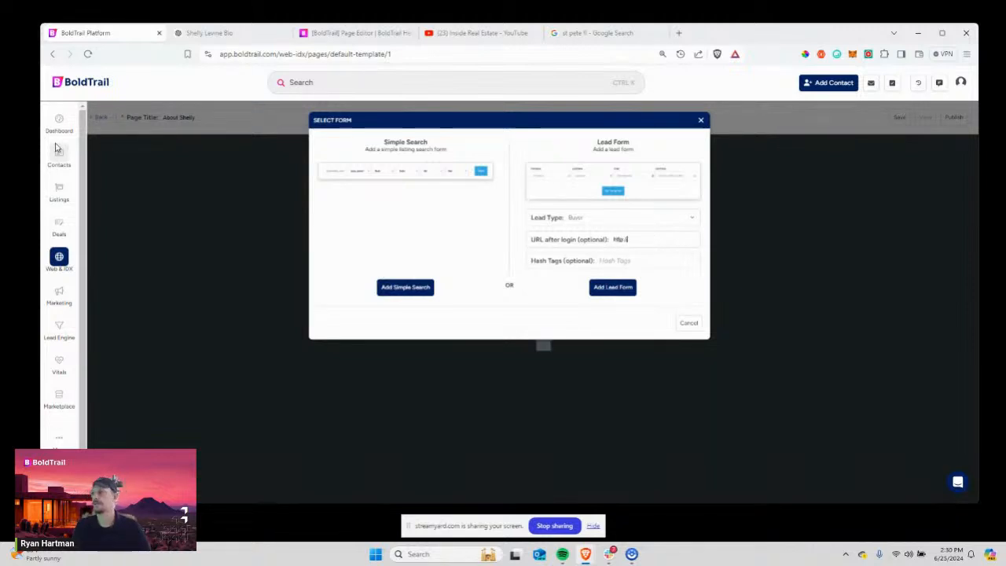
text(/lin)
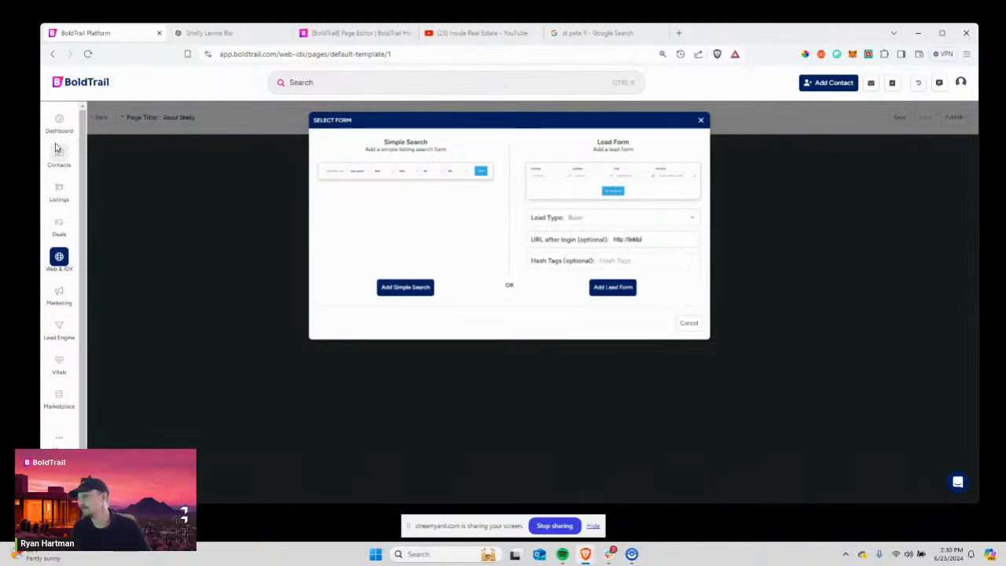
text(ktothedownsizinglis)
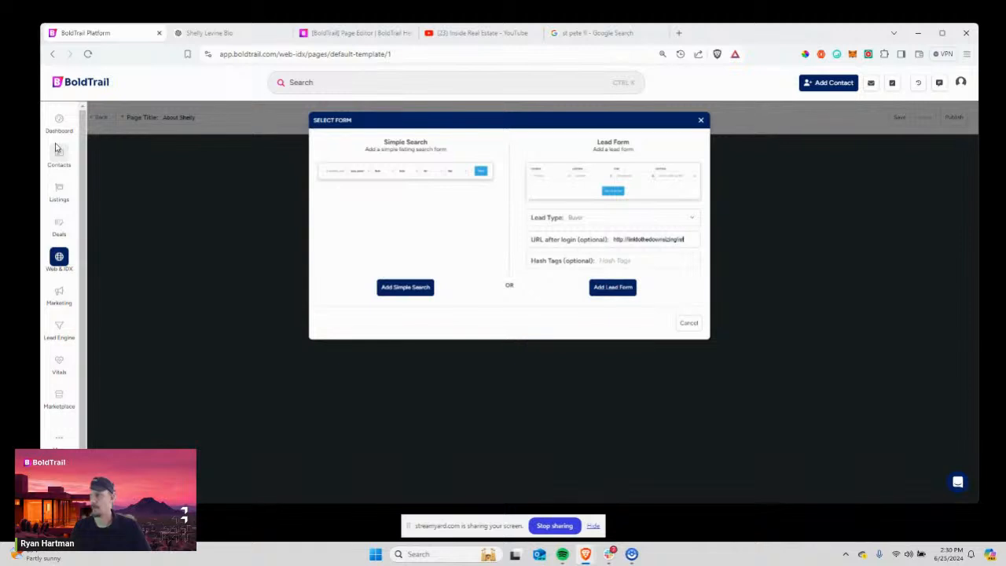
text(t.com)
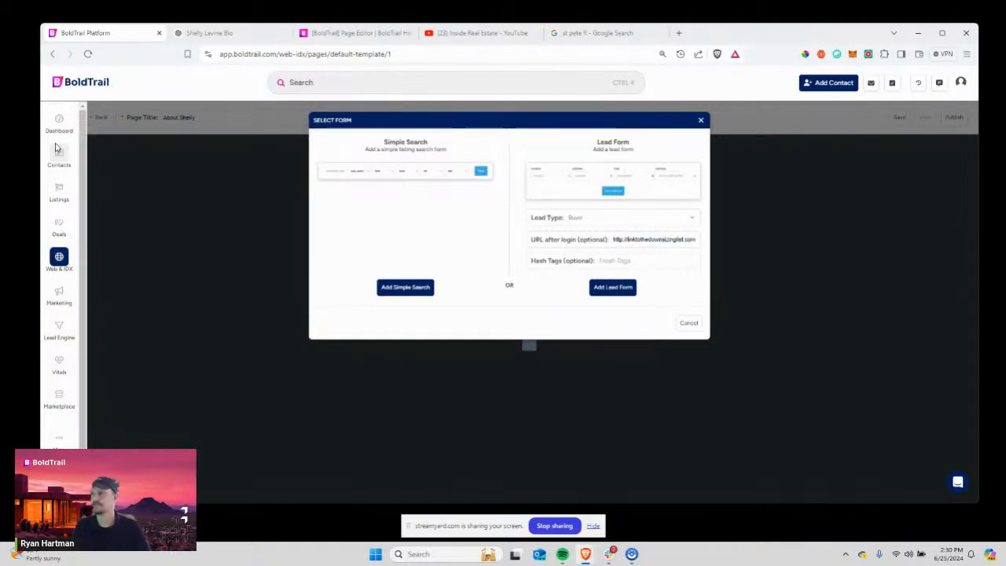
click(621, 259)
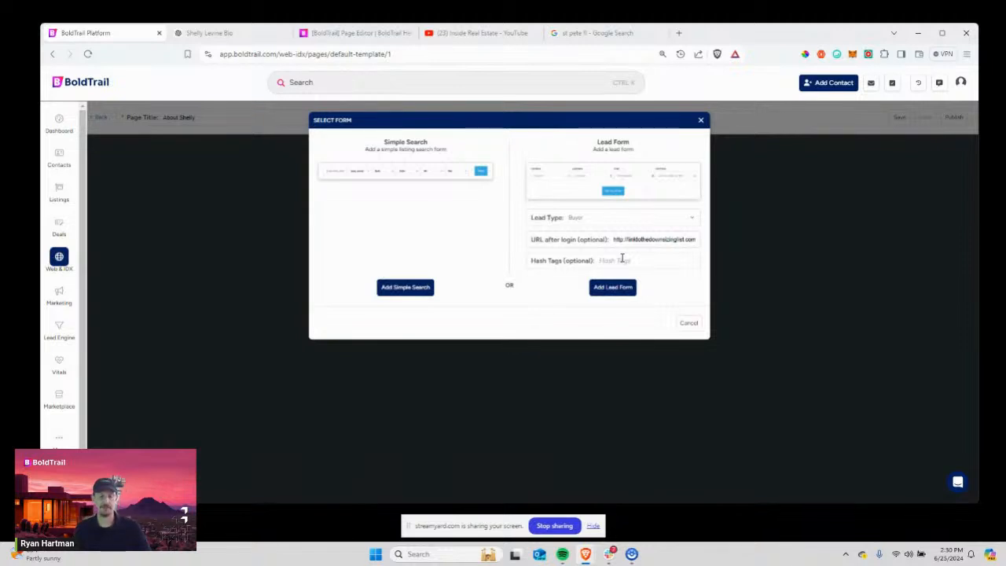
text(downsizing)
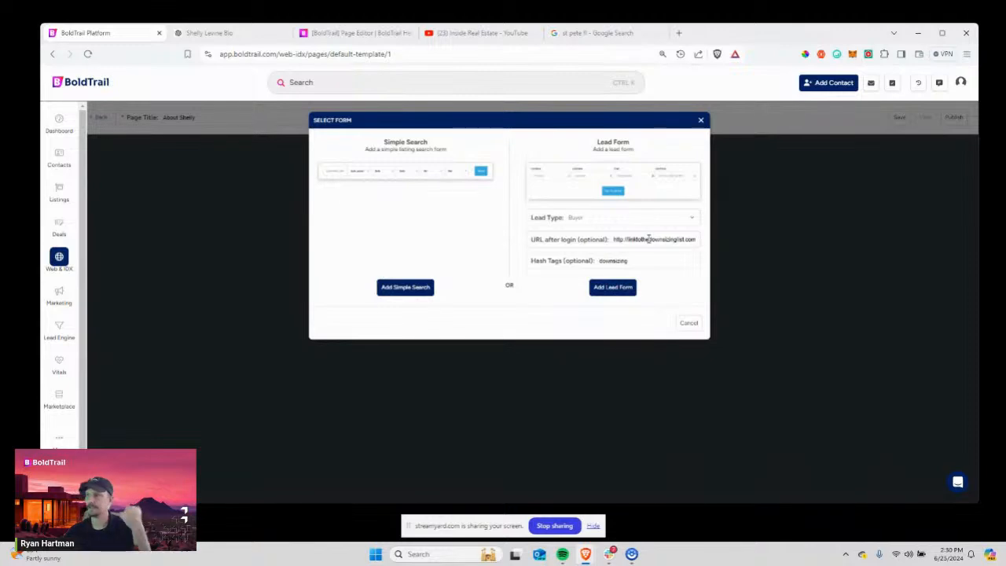
click(612, 287)
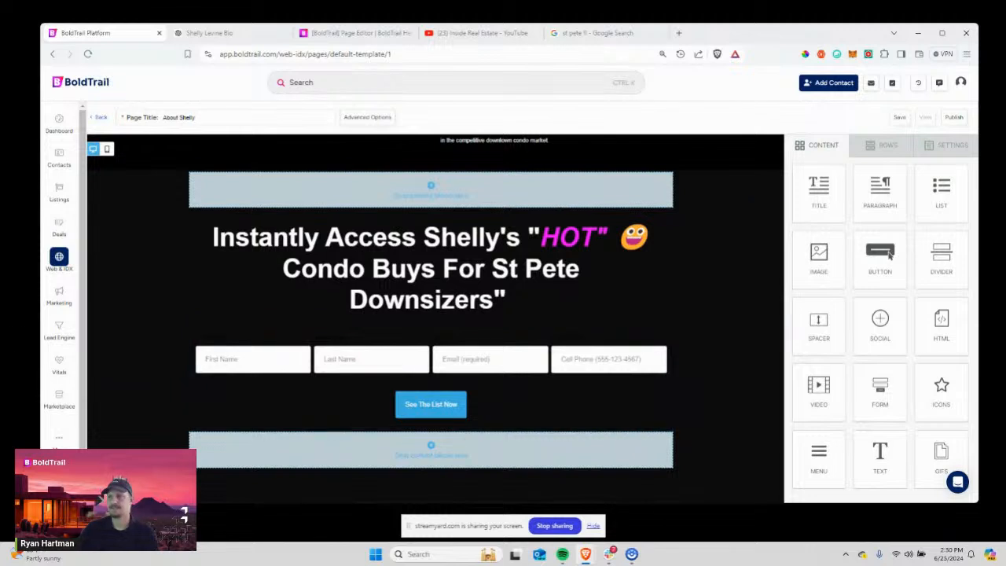
Center-align the lead form's contents and set its font size to 20.
click(229, 341)
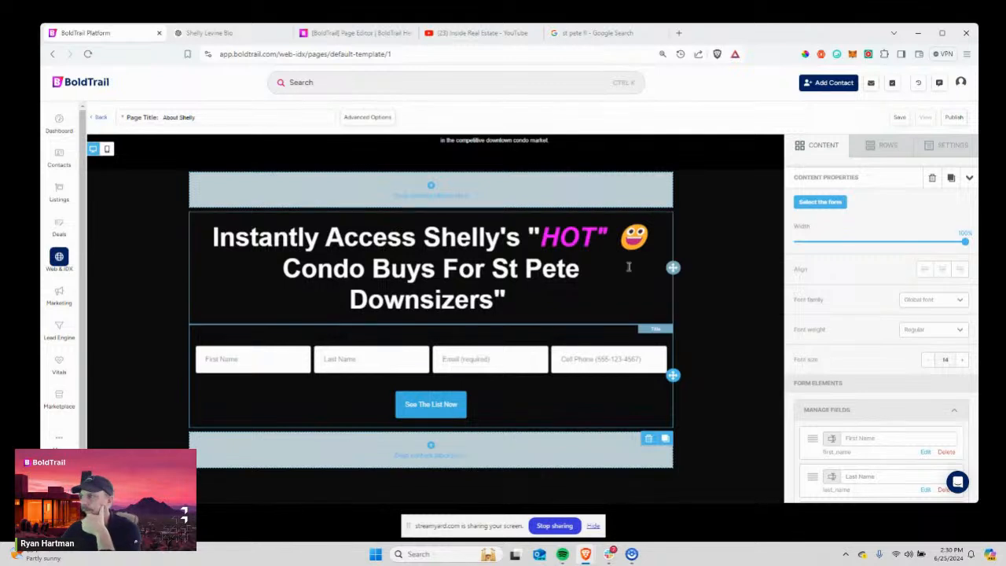
mouse_move(965, 240)
mouse_down()
mouse_move(764, 263)
mouse_move(880, 236)
mouse_move(978, 237)
mouse_move(939, 240)
mouse_move(966, 257)
mouse_up()
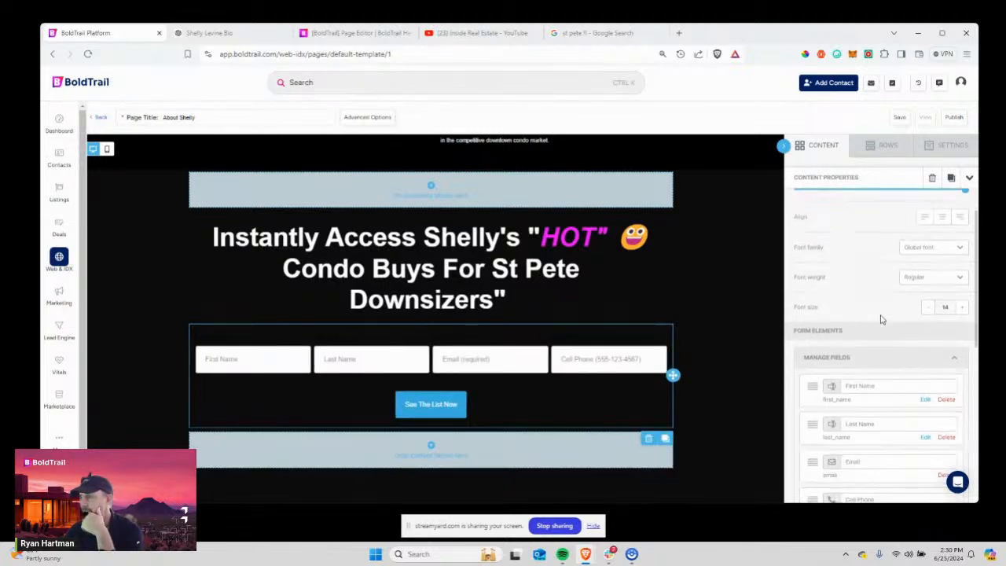
click(942, 269)
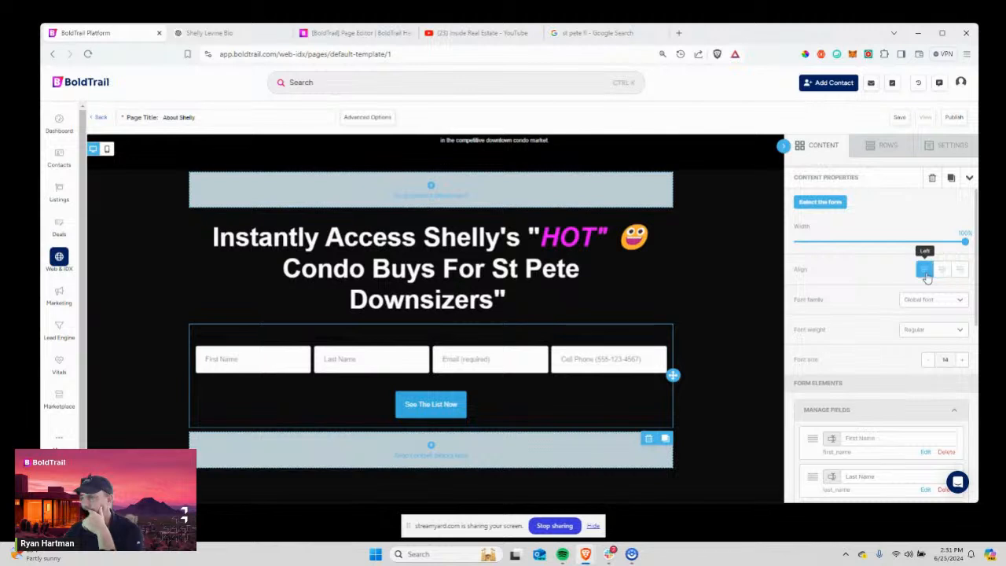
scroll(873, 275, down, 1)
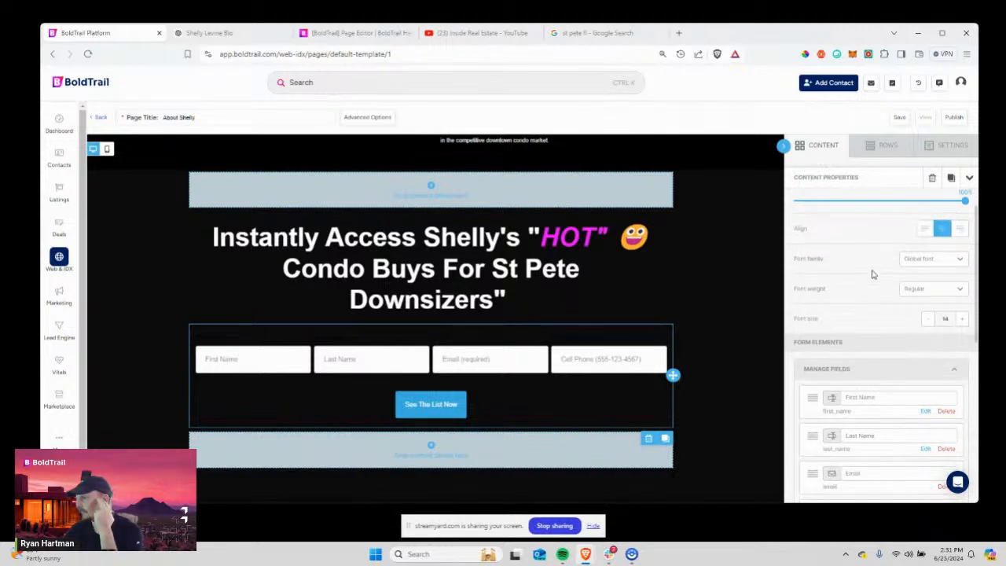
click(928, 307)
click(928, 307)
click(928, 306)
click(928, 307)
click(928, 306)
click(928, 307)
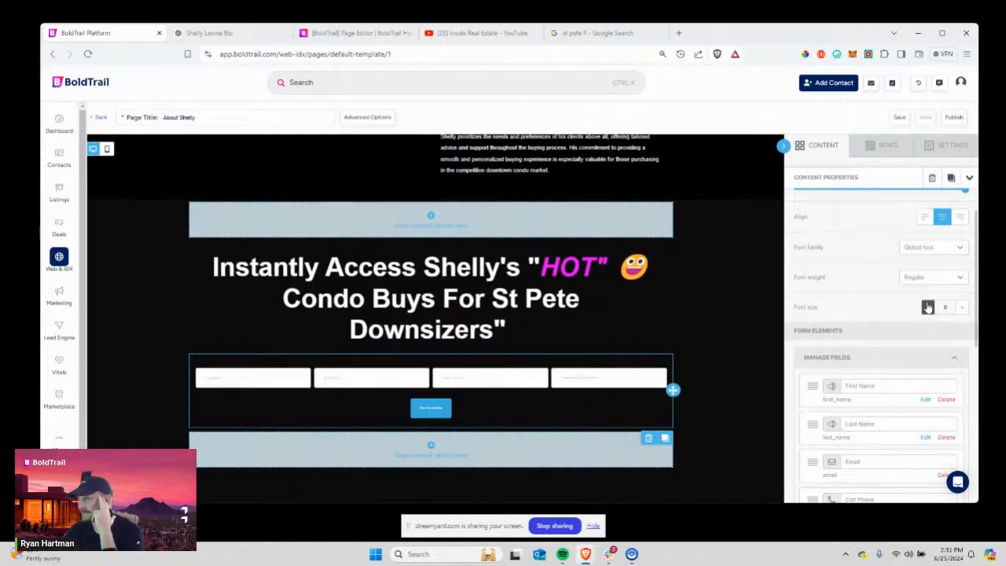
click(963, 308)
click(962, 309)
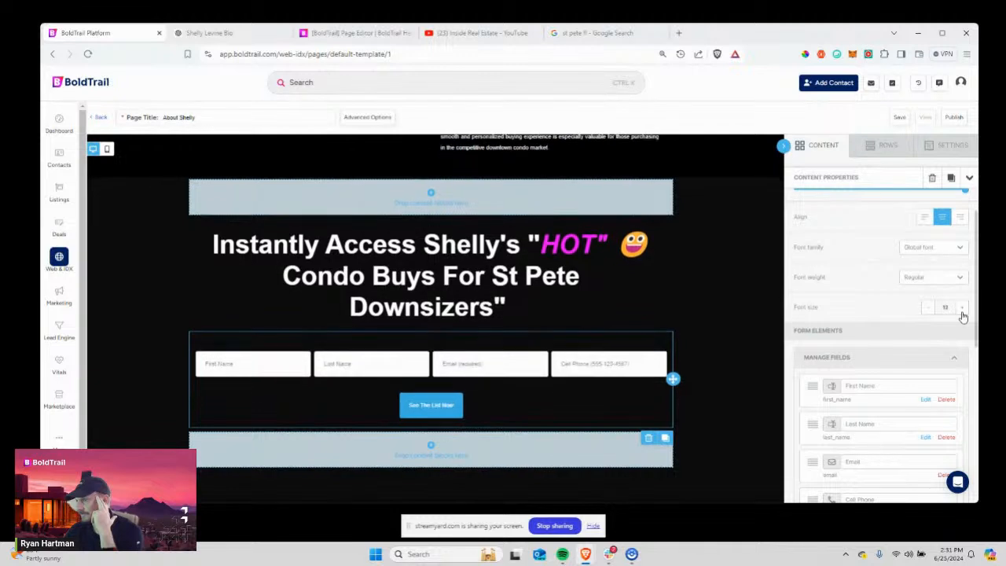
click(962, 308)
click(962, 308)
click(962, 308)
click(962, 308)
click(963, 308)
click(962, 309)
scroll(888, 322, down, 3)
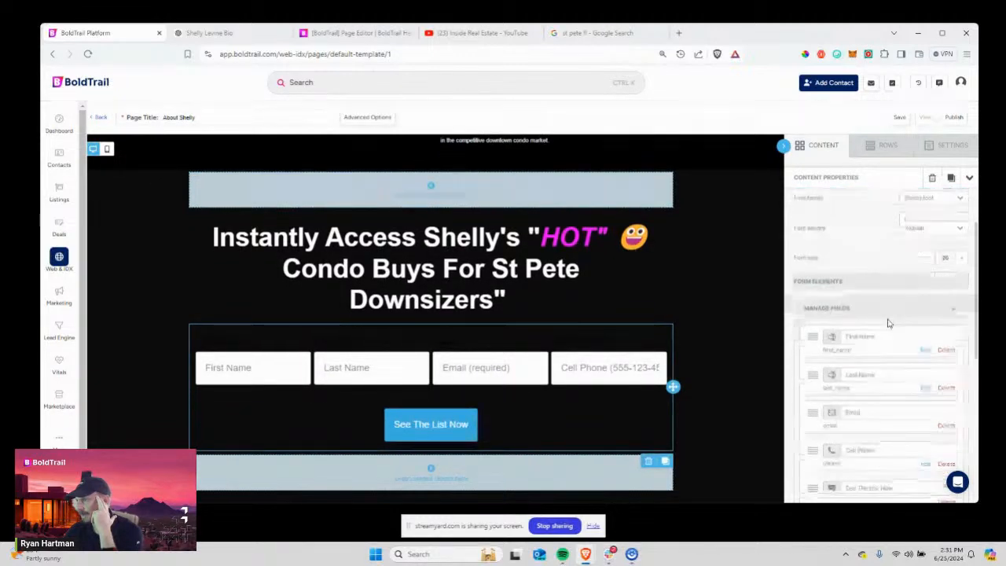
scroll(821, 356, up, 1)
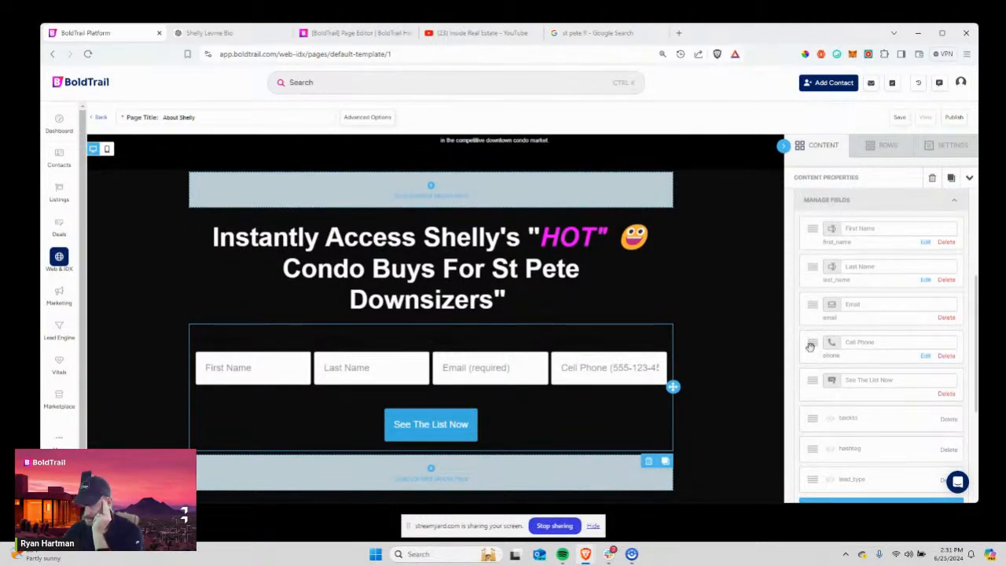
scroll(804, 363, down, 1)
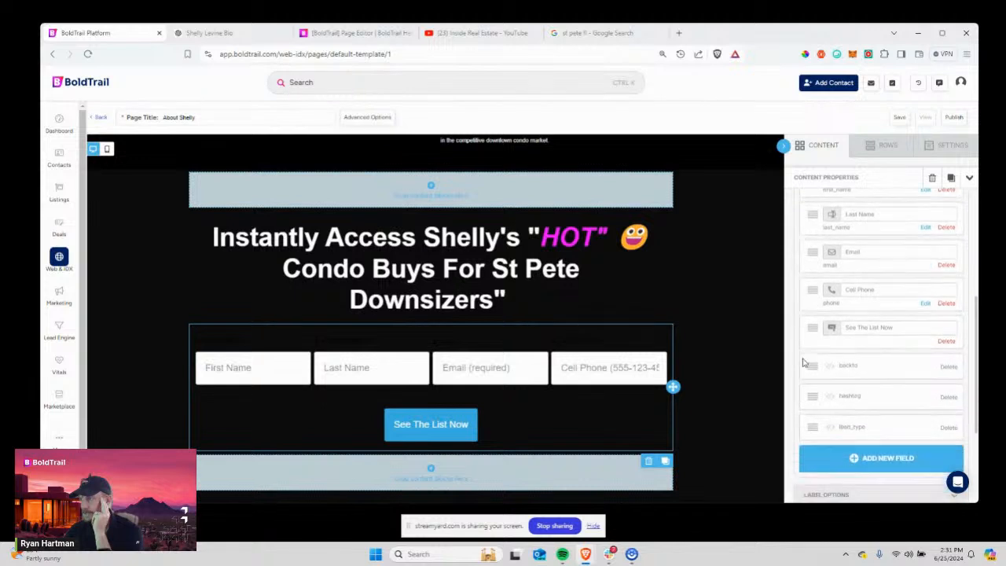
Look over the See The List Now button label and the Cell Phone field label.
click(926, 325)
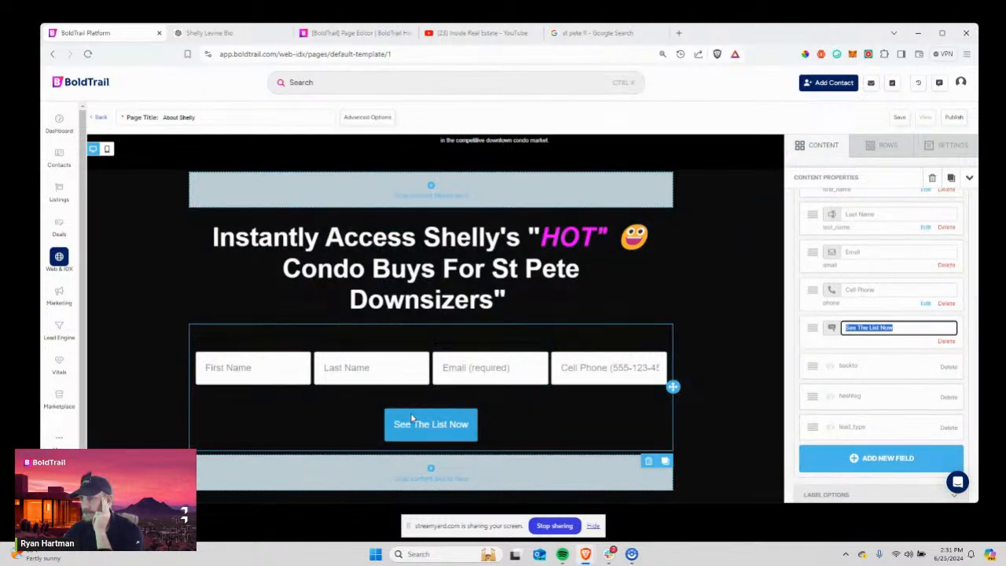
click(878, 328)
drag(913, 328, 845, 331)
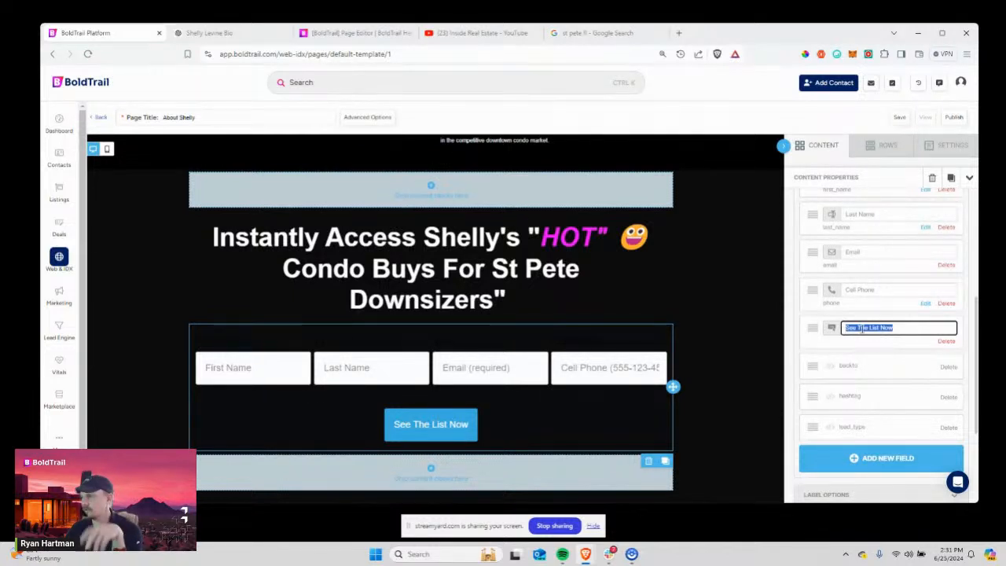
click(910, 327)
drag(877, 291, 847, 292)
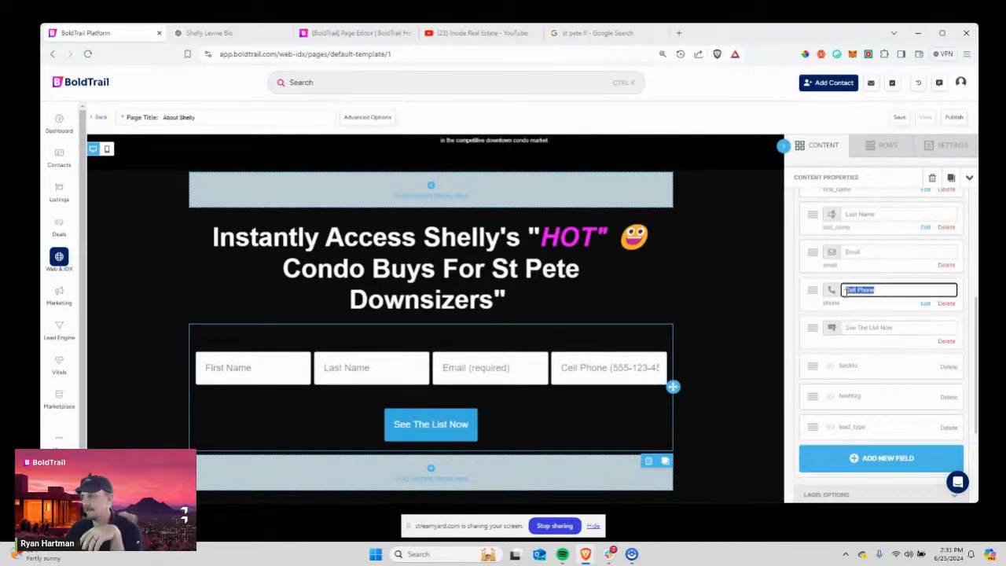
click(929, 308)
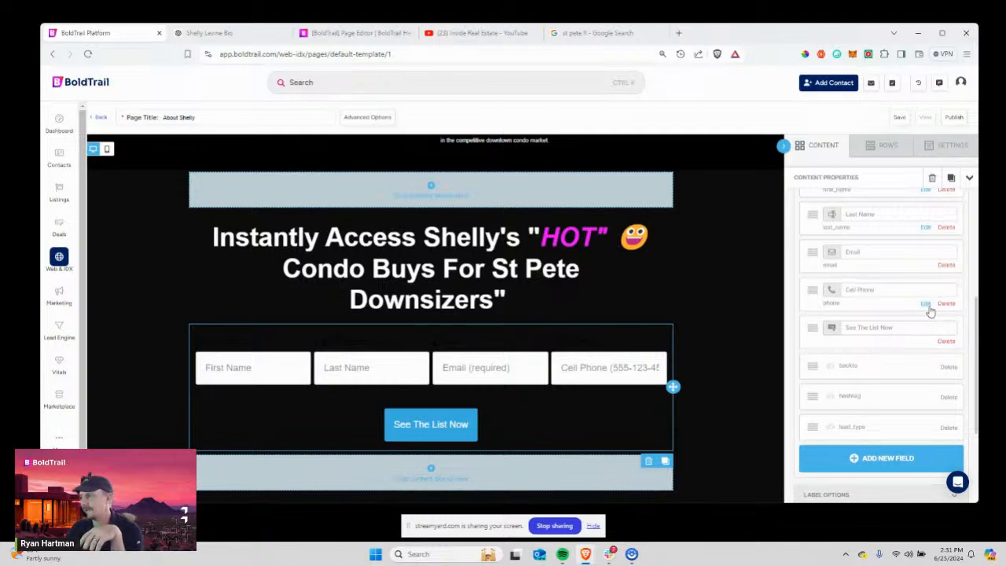
Close Cell Phone's Edit dialog with required and read-only left off, then delete Cell Phone.
click(929, 308)
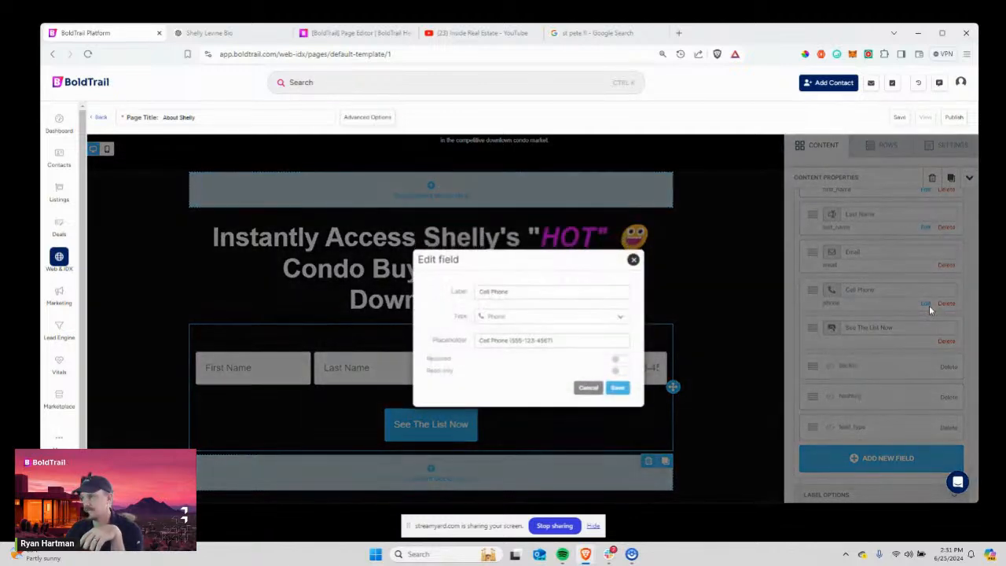
click(620, 361)
click(621, 371)
click(624, 360)
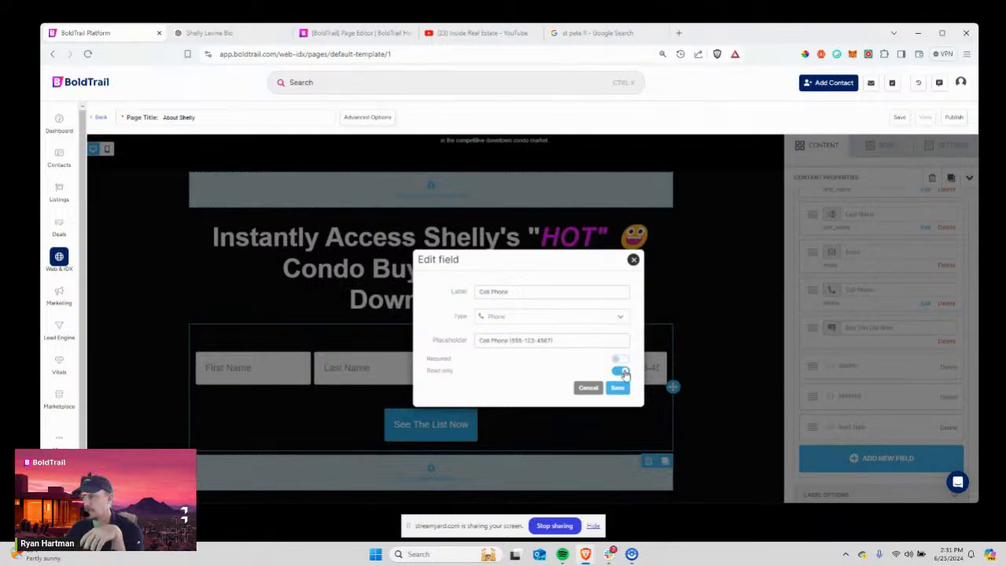
click(624, 371)
click(634, 260)
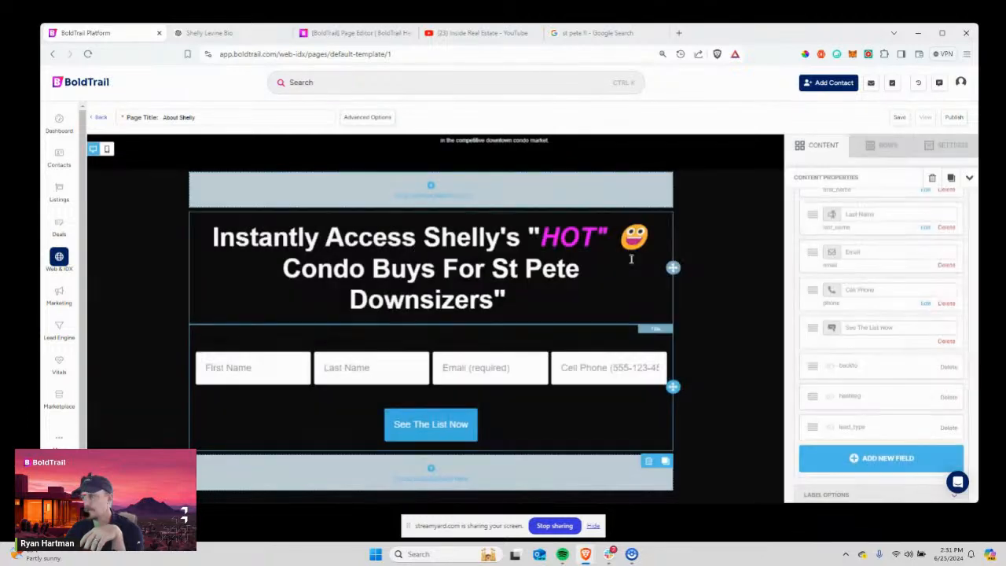
click(946, 305)
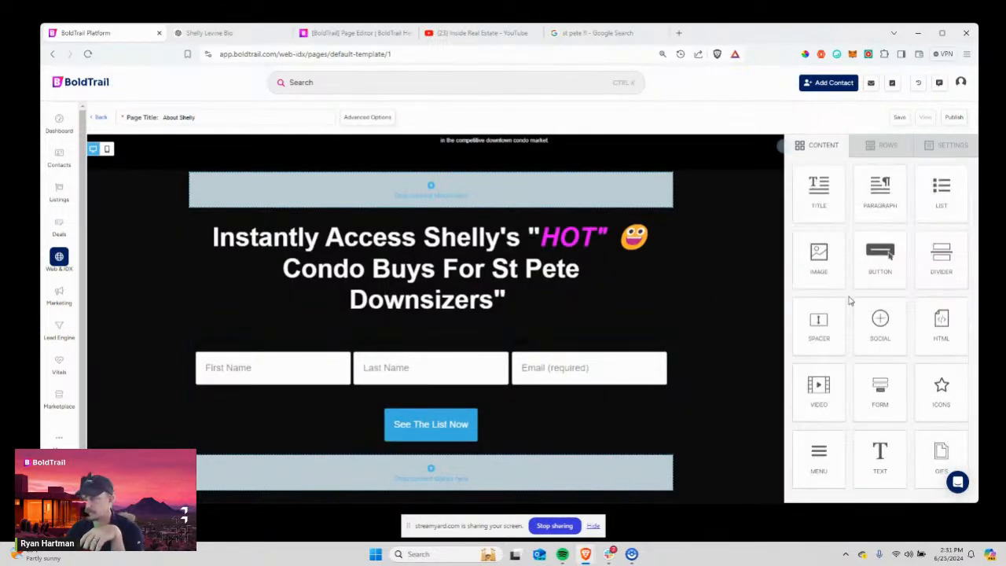
Delete the Last Name field, leaving only First Name and Email.
click(405, 384)
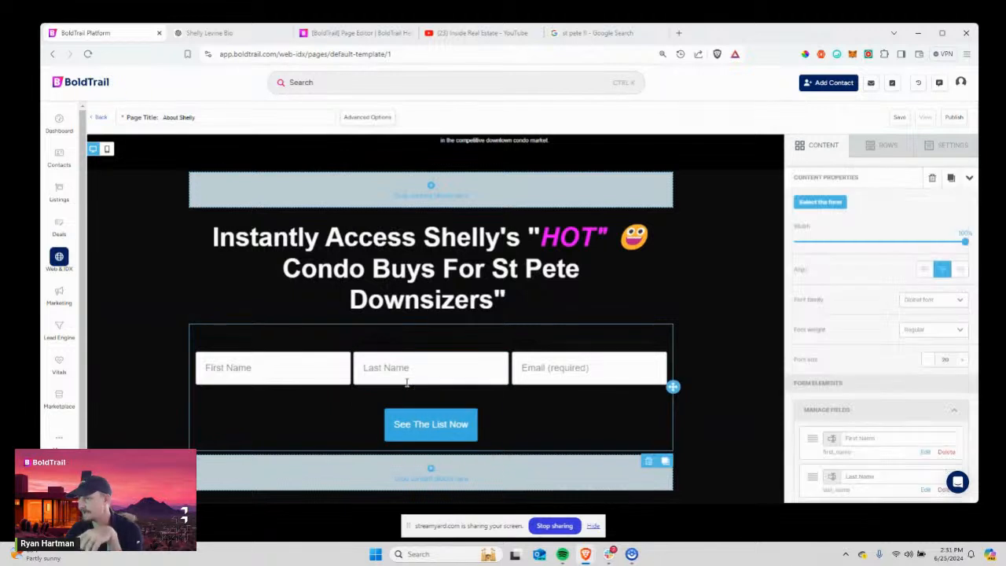
scroll(841, 331, down, 4)
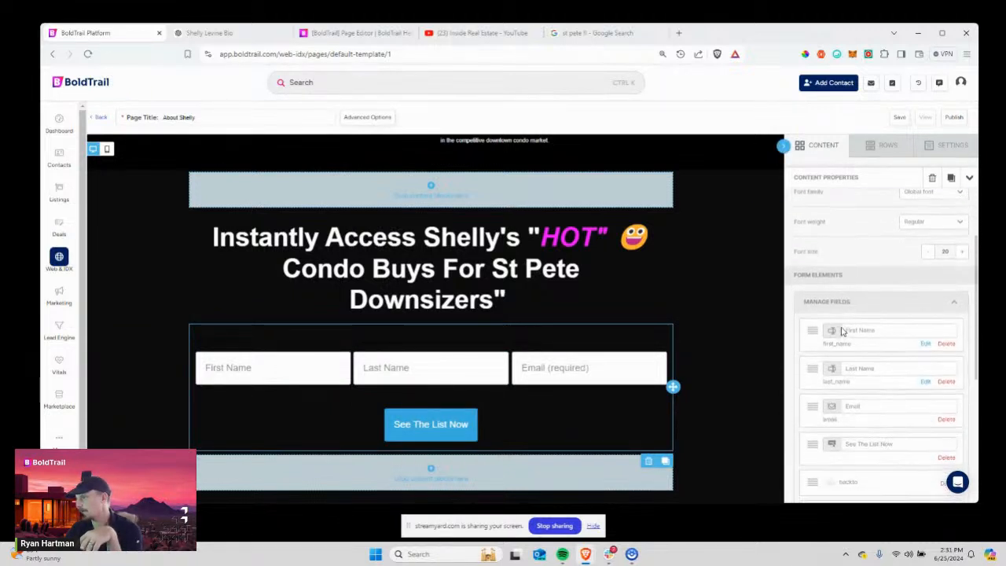
scroll(845, 334, up, 2)
scroll(854, 313, down, 1)
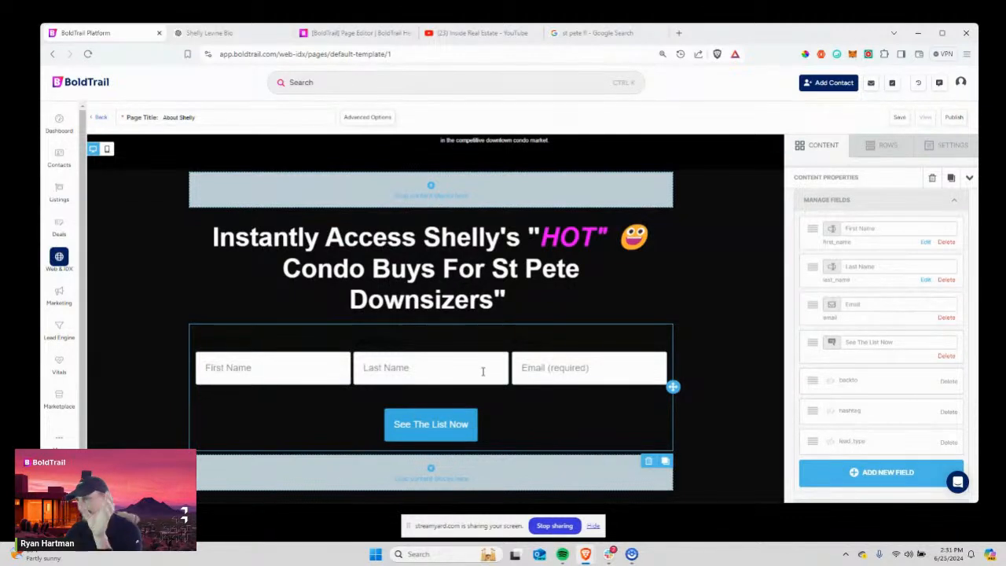
click(945, 281)
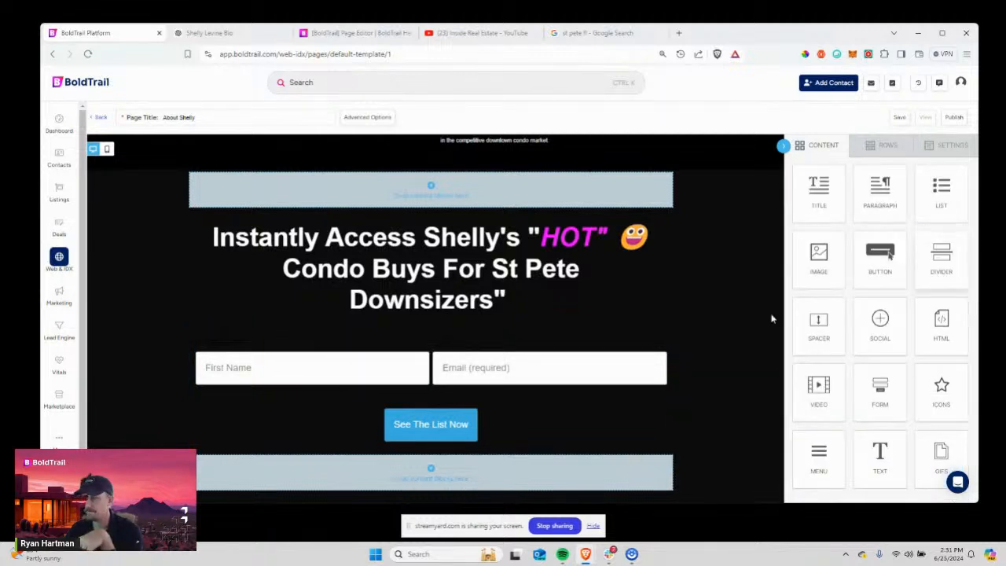
click(472, 367)
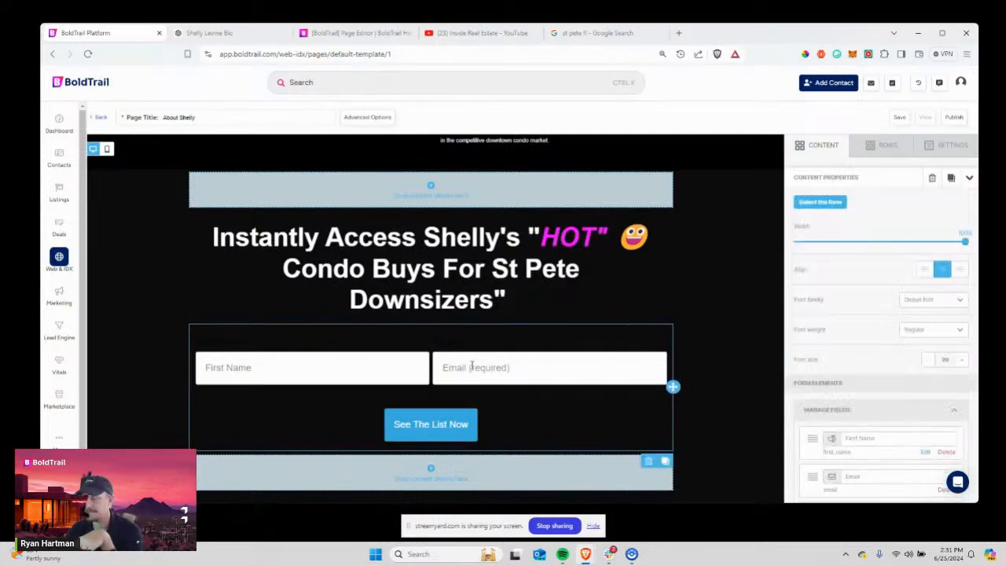
Color the First Name and Email labels green under Label Options.
right_click(253, 371)
click(475, 341)
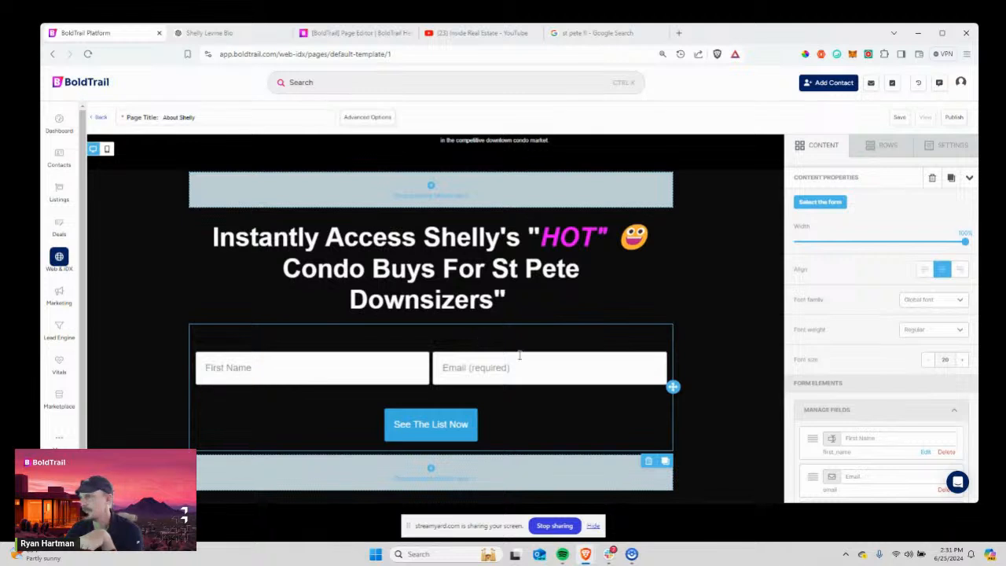
scroll(912, 342, down, 3)
scroll(912, 342, up, 1)
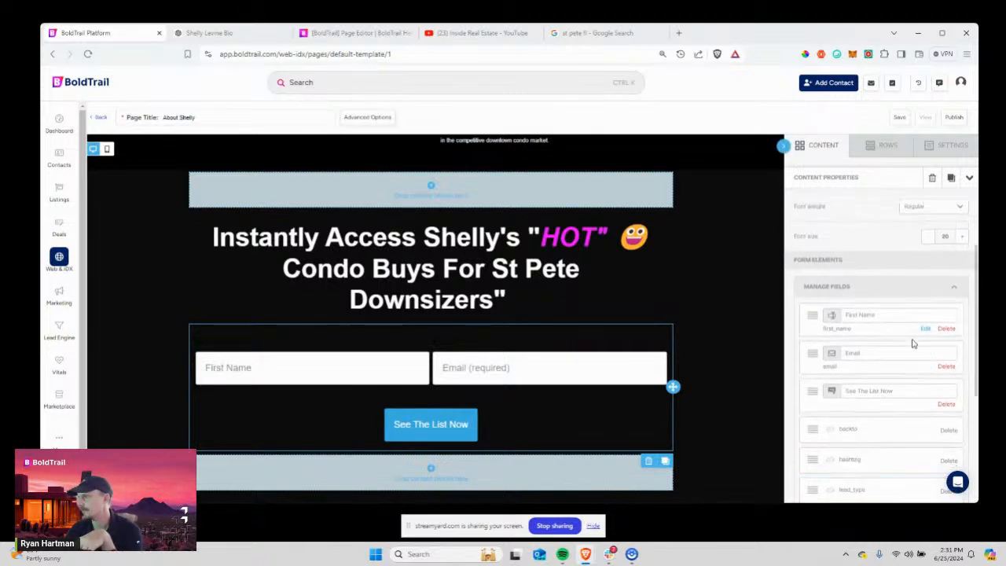
scroll(912, 343, up, 3)
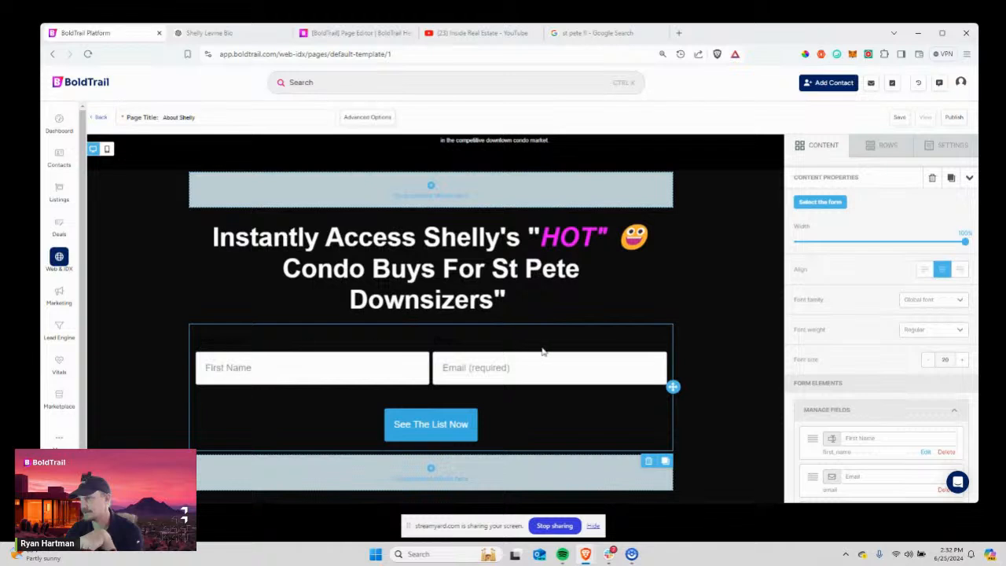
scroll(808, 315, down, 1)
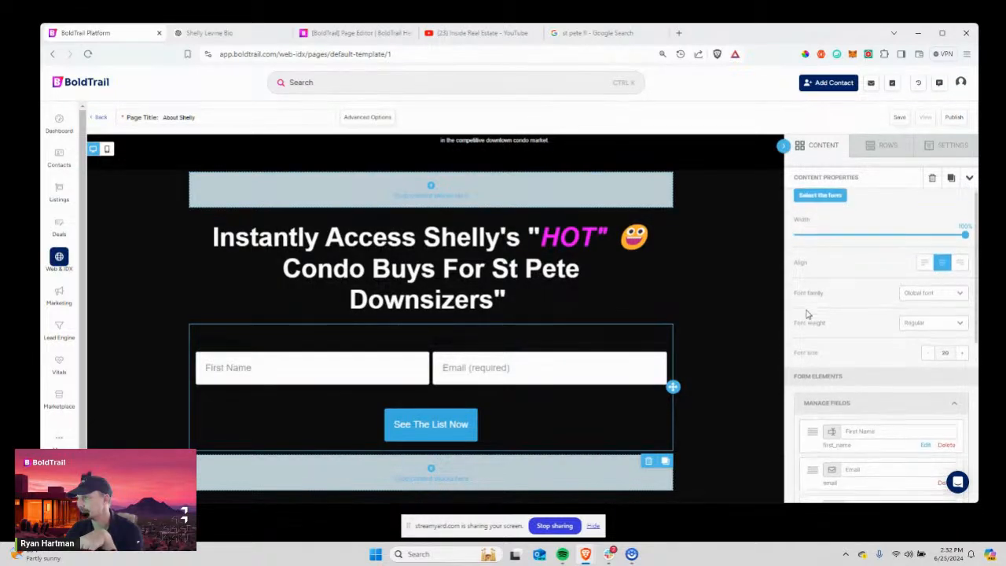
scroll(807, 315, down, 5)
click(859, 288)
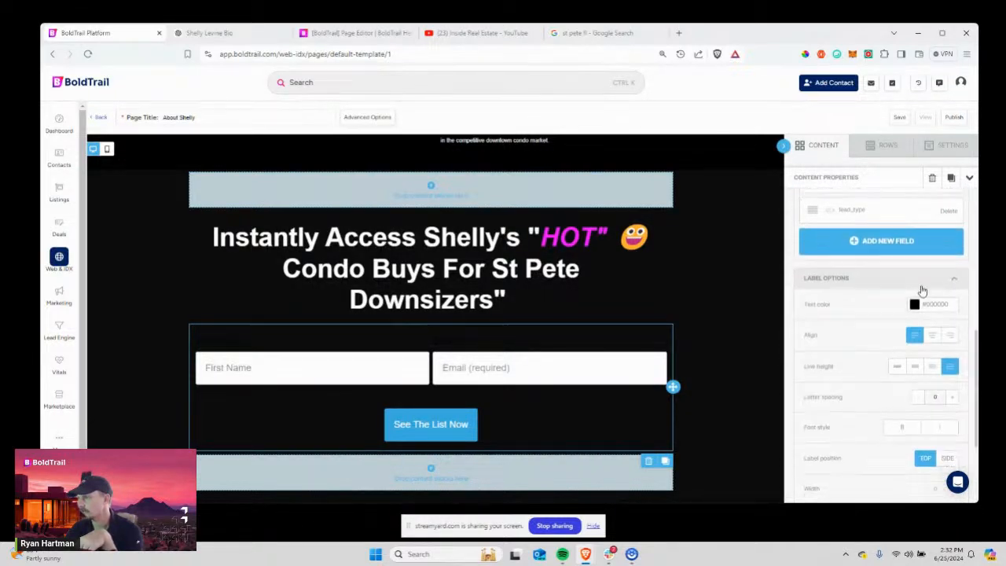
scroll(876, 251, down, 3)
scroll(818, 265, up, 3)
click(915, 312)
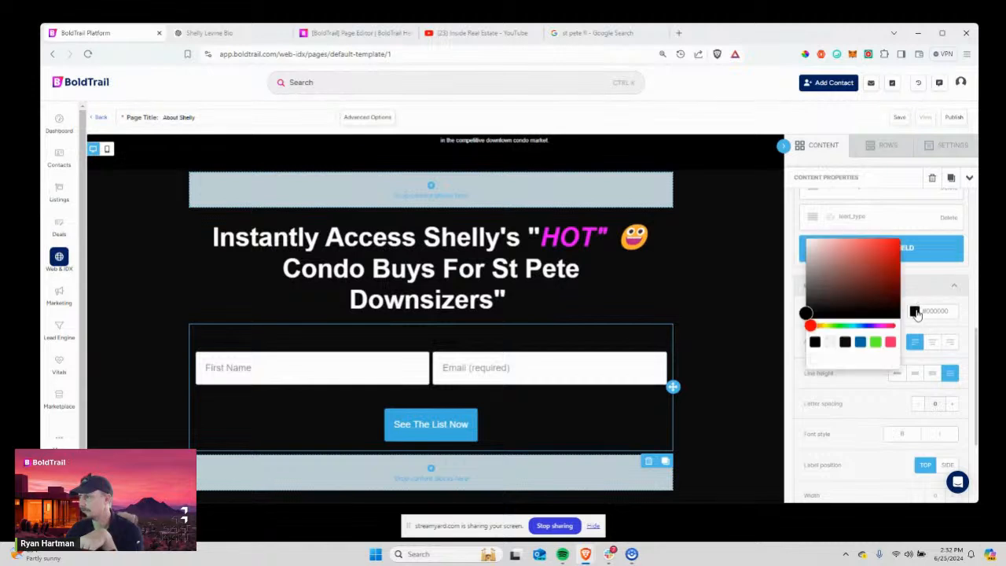
click(876, 343)
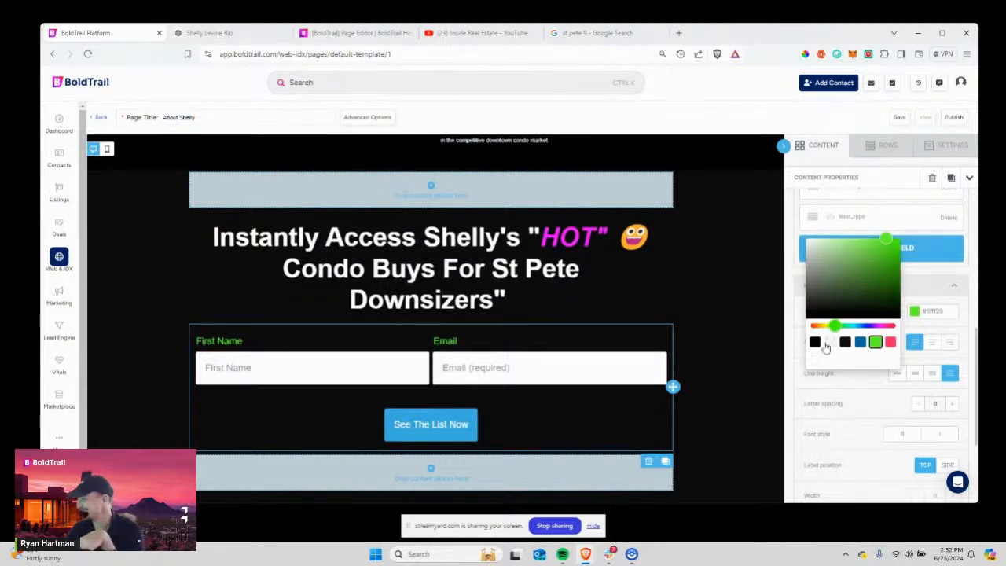
click(927, 291)
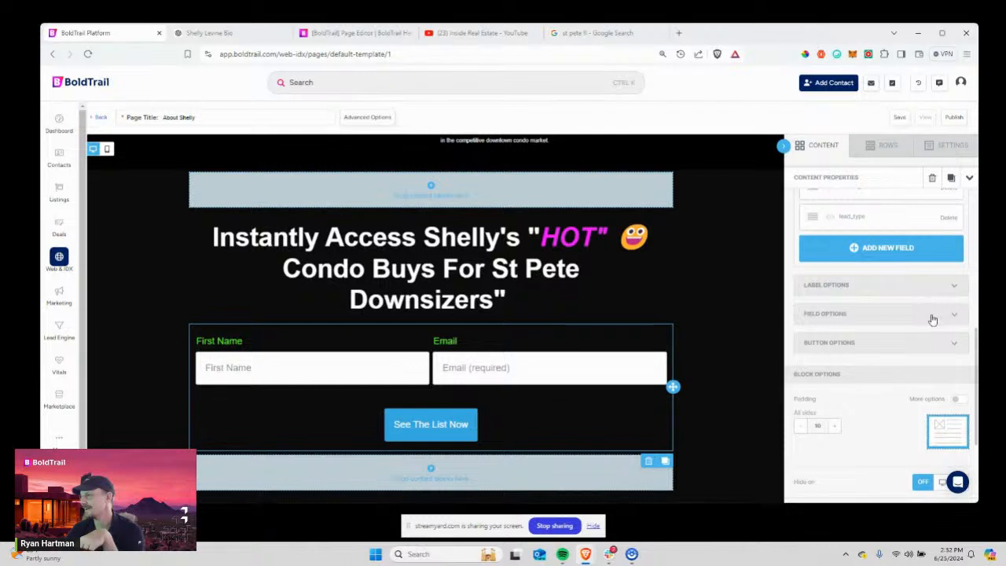
Keep the form labels positioned at Top, above their fields.
click(888, 285)
scroll(912, 338, down, 2)
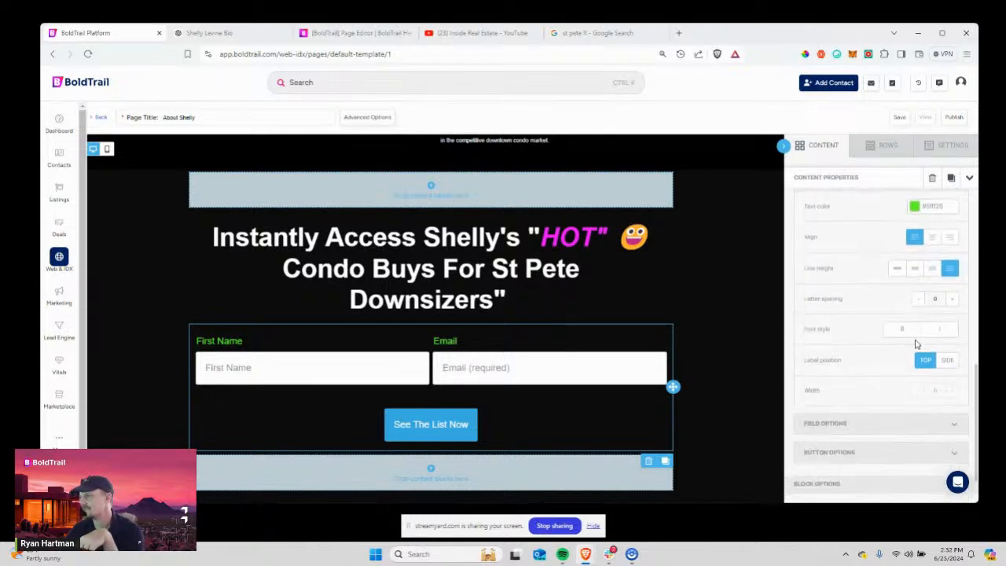
scroll(878, 325, down, 1)
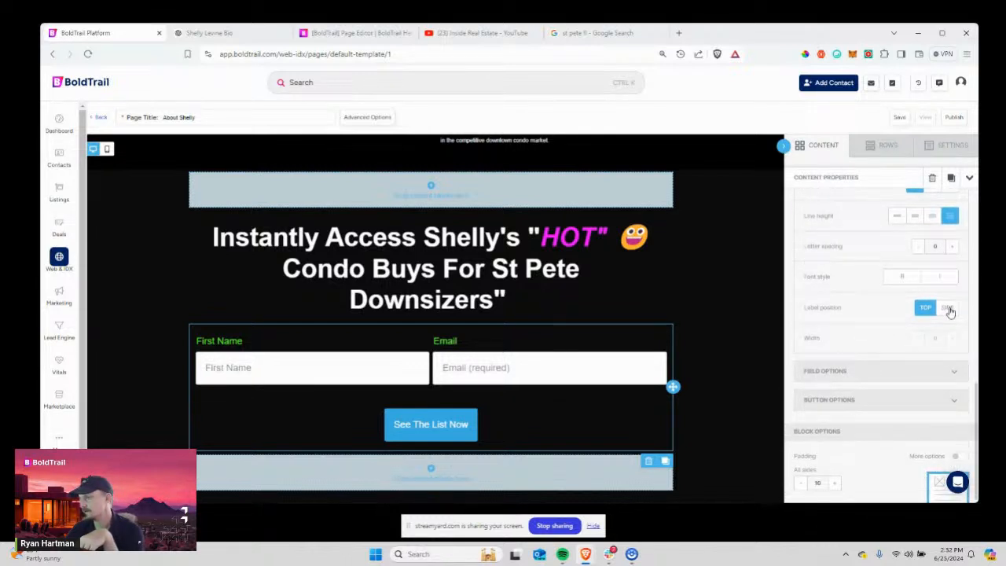
click(948, 308)
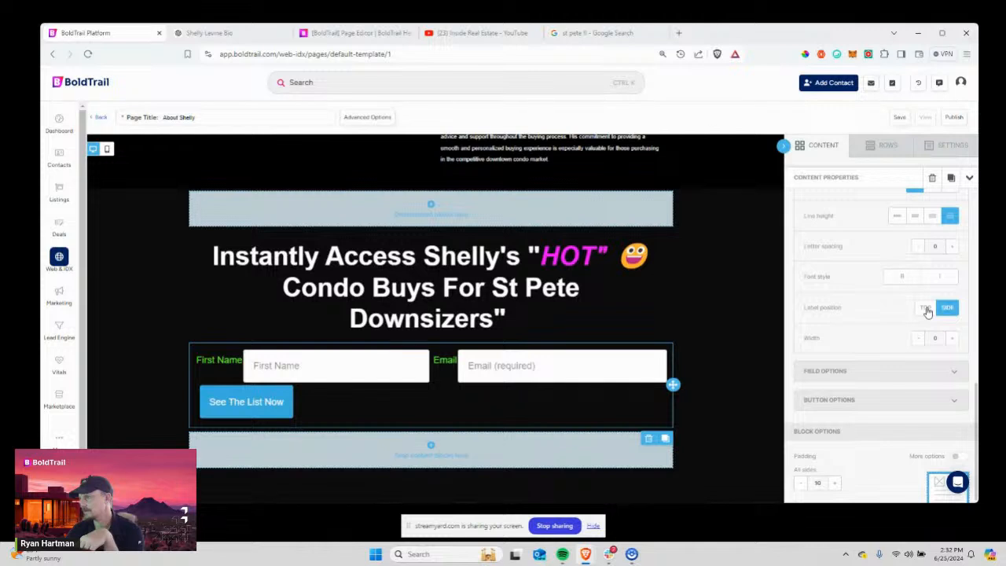
click(928, 312)
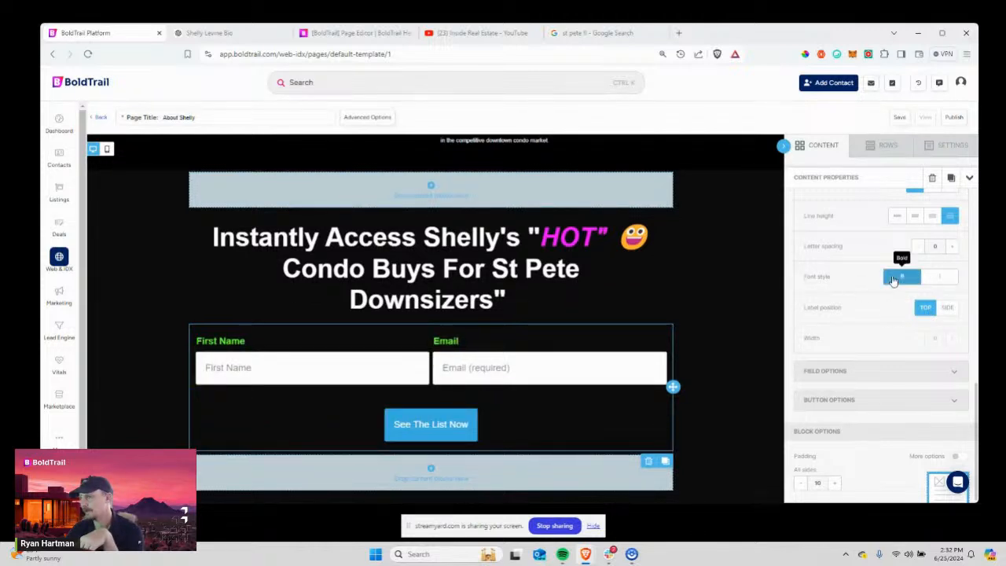
Set the labels' letter spacing to 2 and line height to 150%.
click(951, 246)
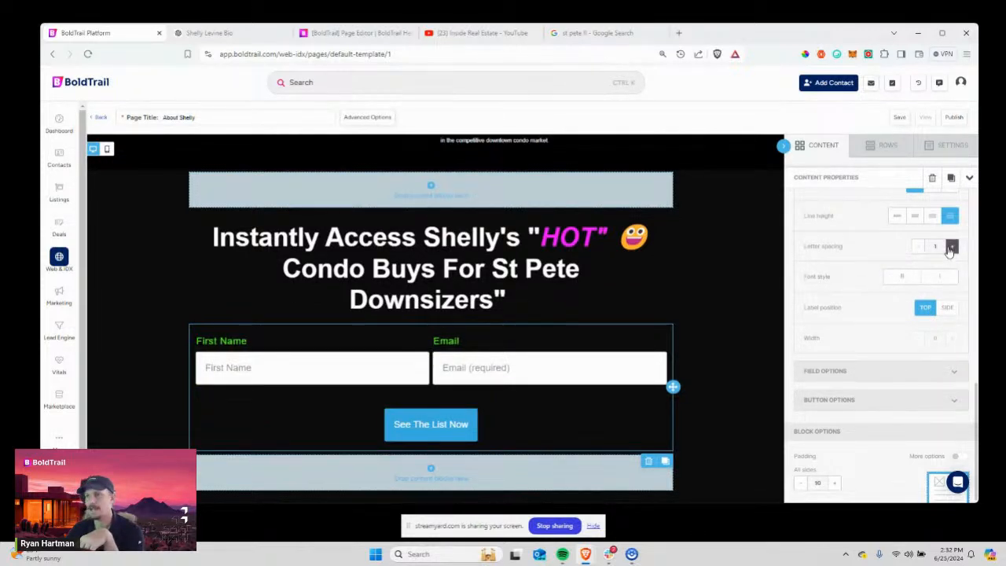
click(951, 247)
click(951, 248)
click(918, 247)
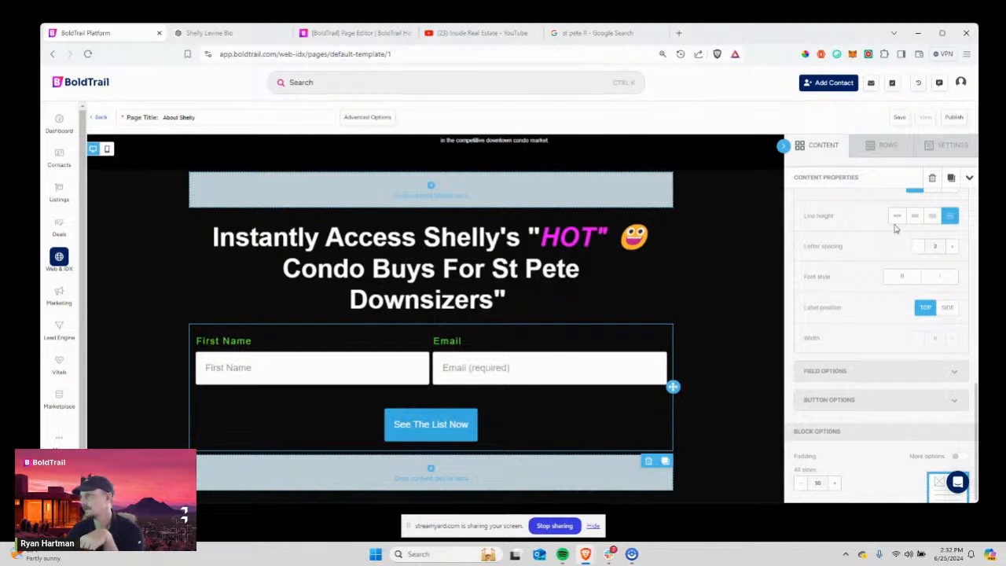
click(896, 221)
click(914, 217)
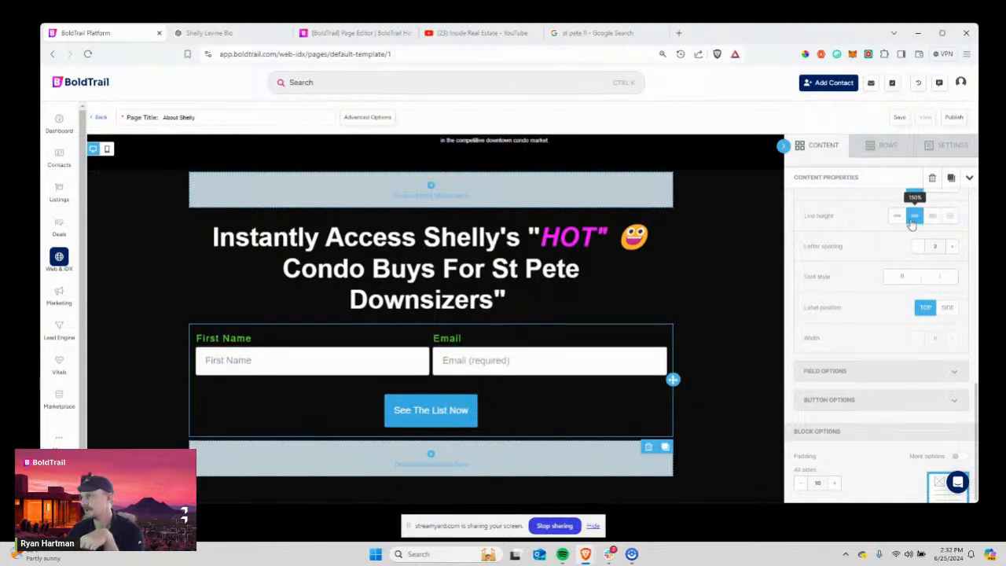
scroll(908, 303, up, 1)
scroll(908, 304, up, 2)
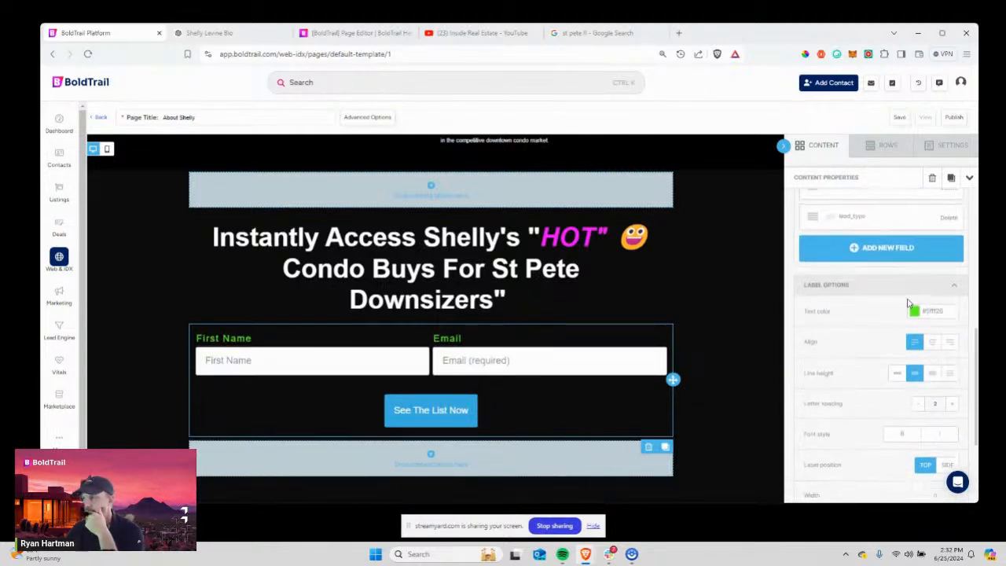
scroll(908, 304, down, 4)
scroll(908, 304, up, 5)
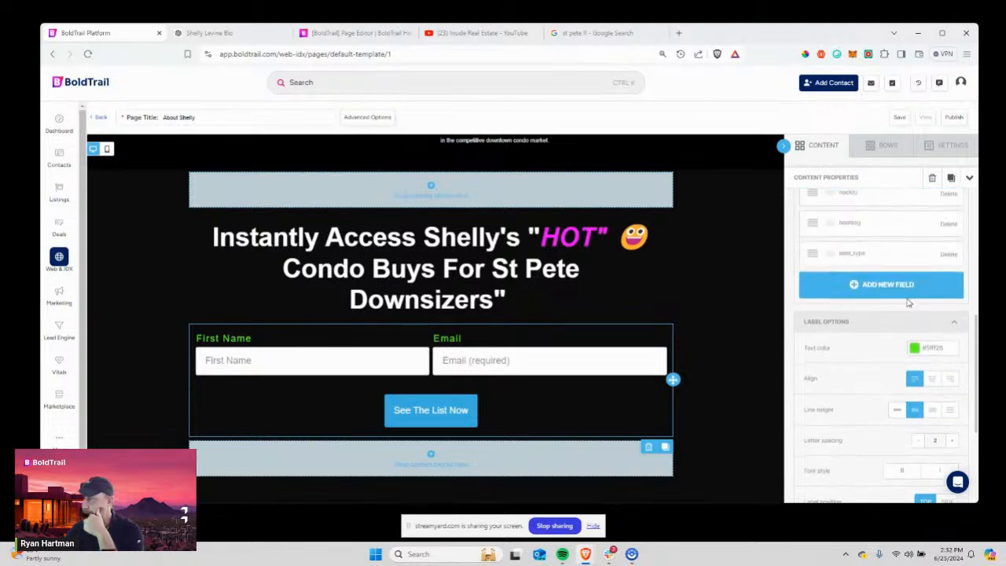
scroll(908, 303, down, 1)
click(892, 288)
In Field Options, try other input field padding values, ending with top padding at 15.
click(904, 315)
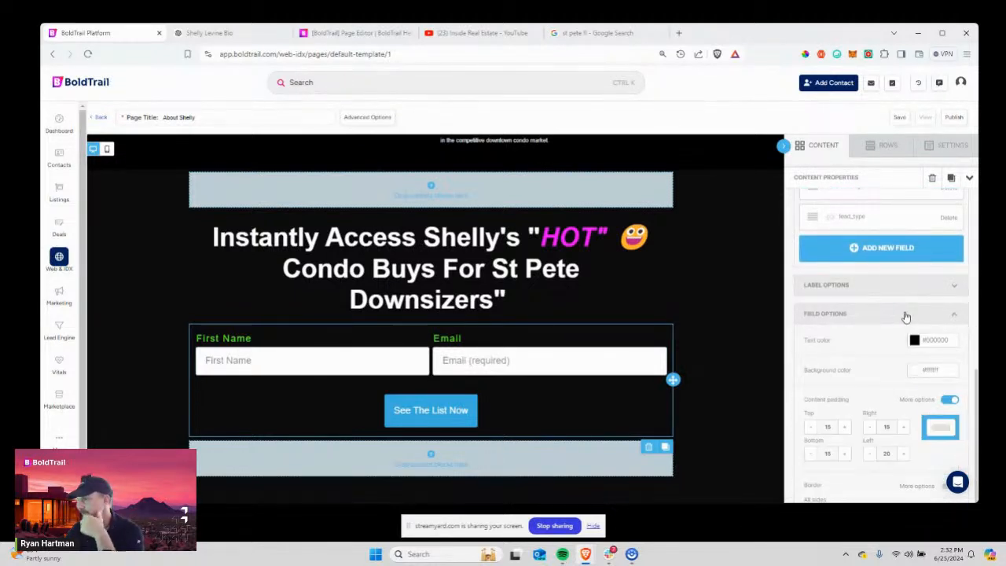
scroll(906, 317, down, 1)
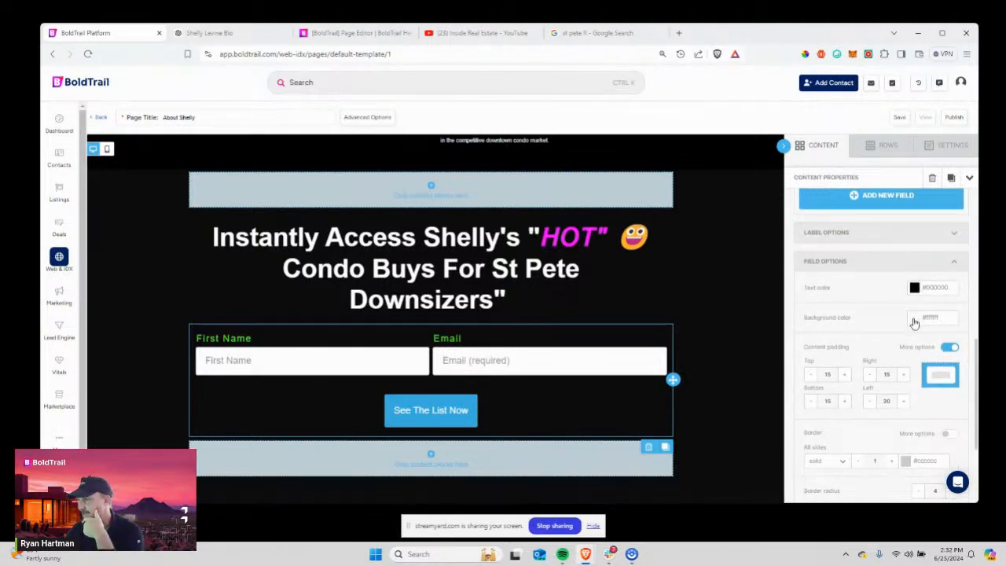
scroll(867, 323, down, 2)
click(950, 243)
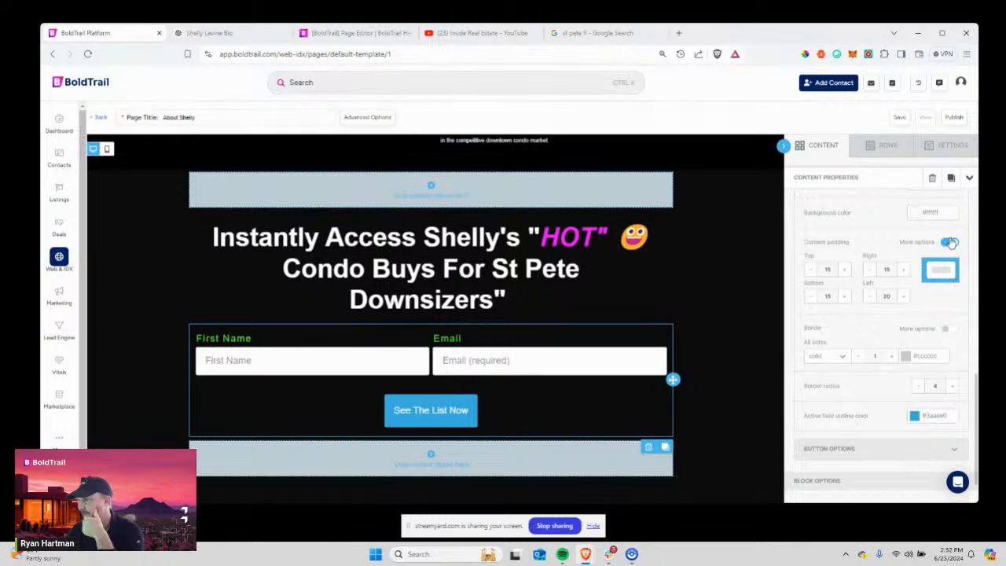
click(951, 242)
click(844, 272)
click(843, 271)
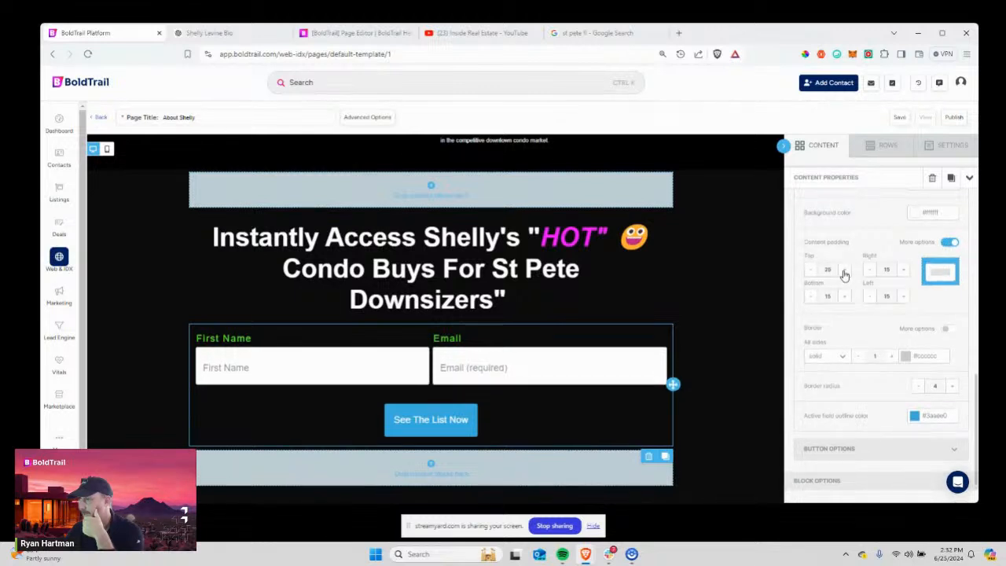
click(843, 271)
click(844, 271)
click(843, 271)
click(844, 271)
click(843, 271)
click(810, 271)
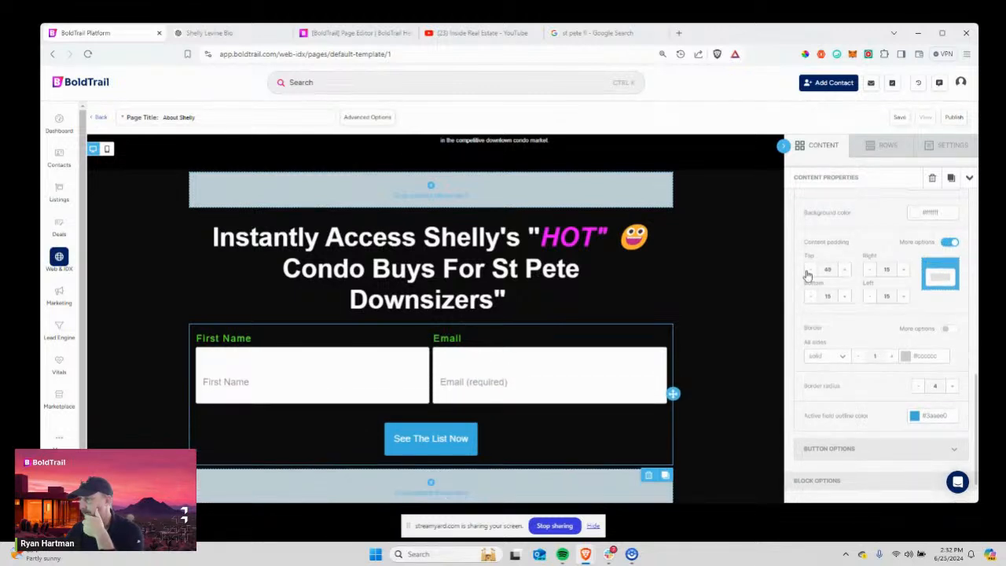
click(811, 272)
click(811, 271)
click(811, 271)
click(811, 271)
click(810, 271)
click(811, 271)
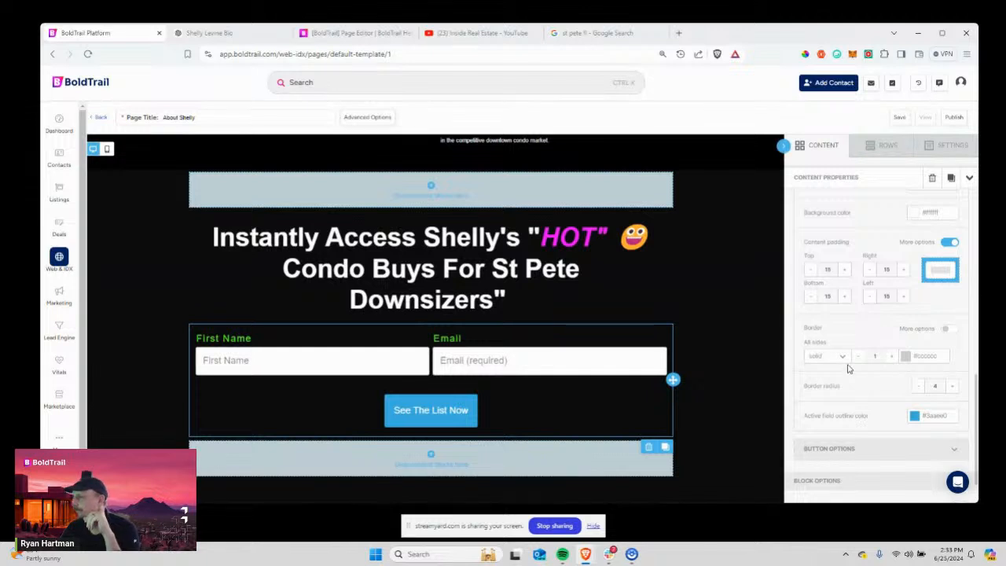
Give the input fields green borders with a width of 15.
click(840, 358)
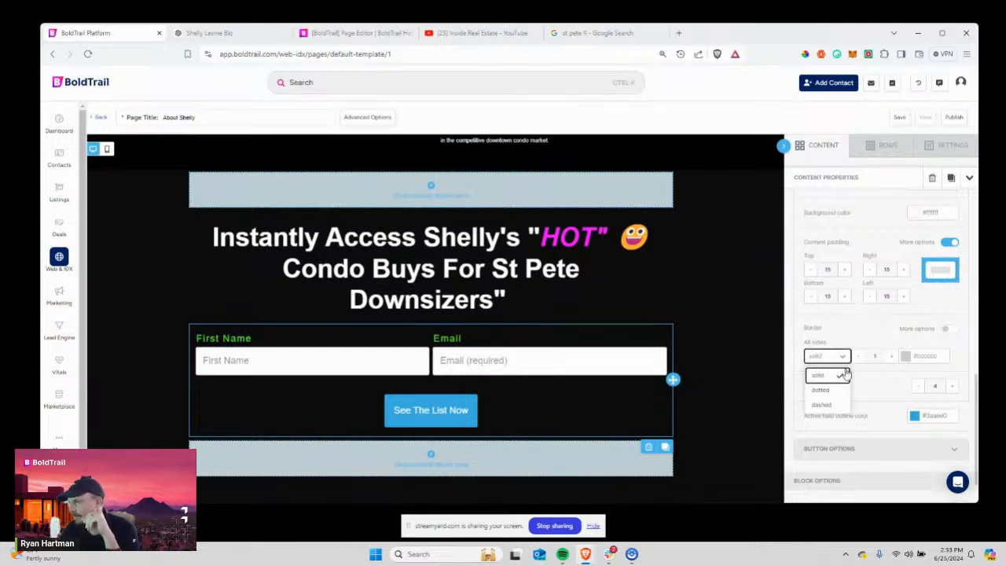
click(907, 356)
click(882, 388)
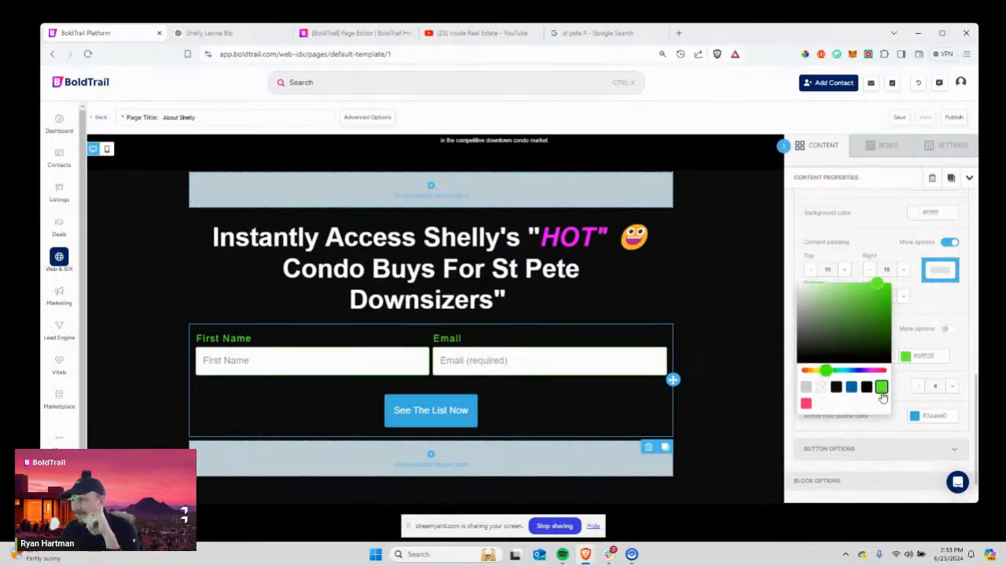
click(917, 361)
click(893, 357)
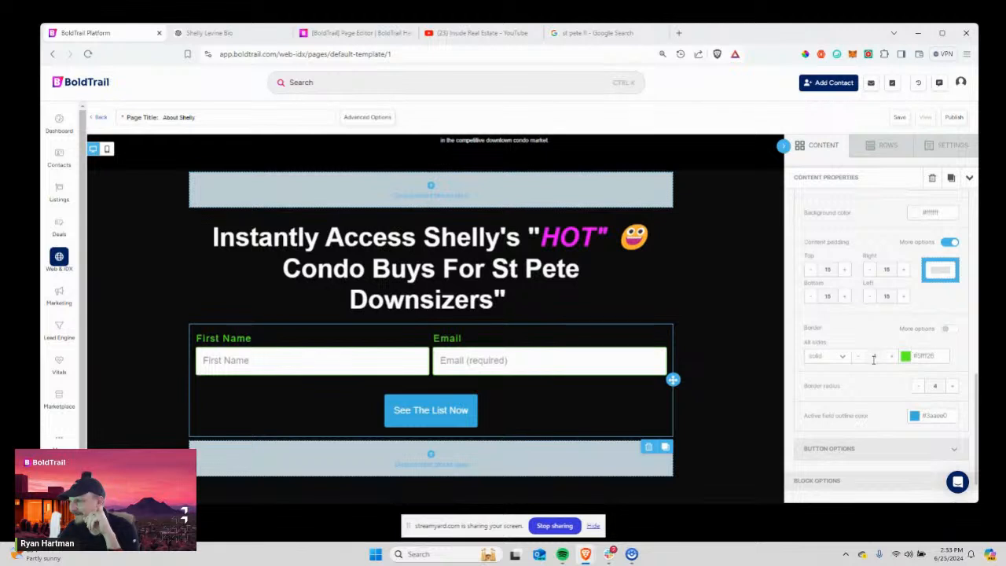
click(892, 358)
click(893, 358)
click(893, 358)
click(892, 358)
click(892, 357)
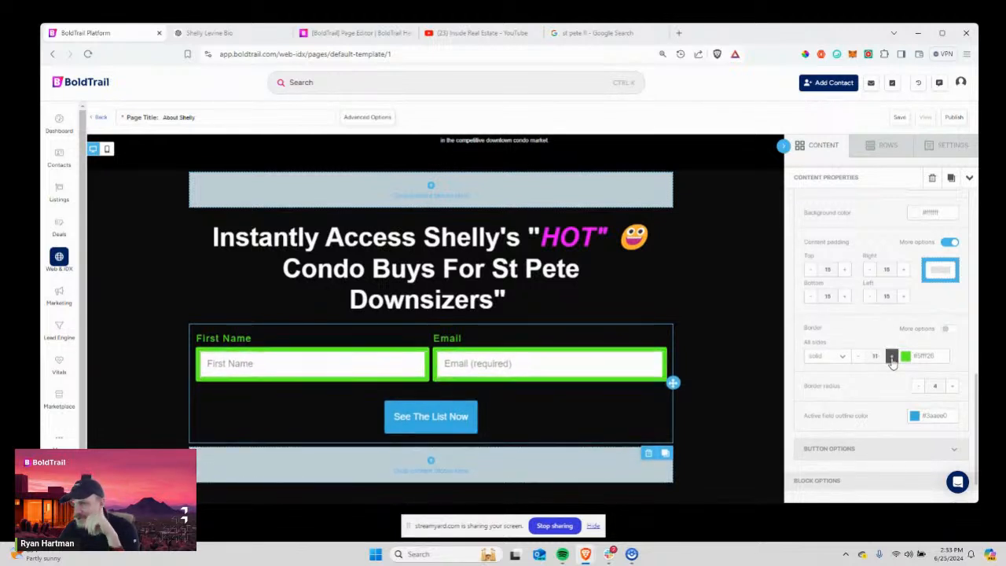
click(892, 358)
click(893, 358)
click(893, 357)
click(892, 358)
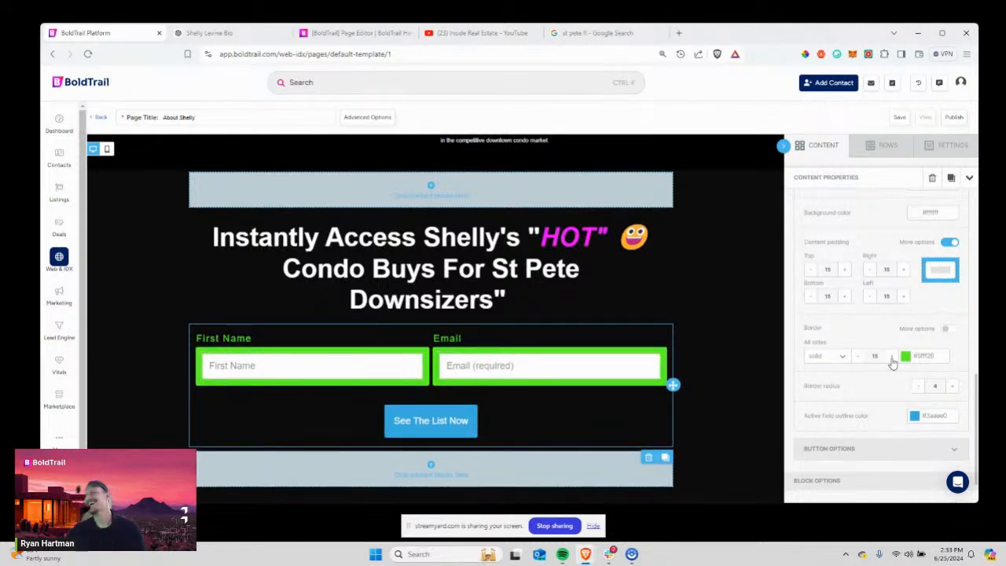
scroll(889, 417, down, 2)
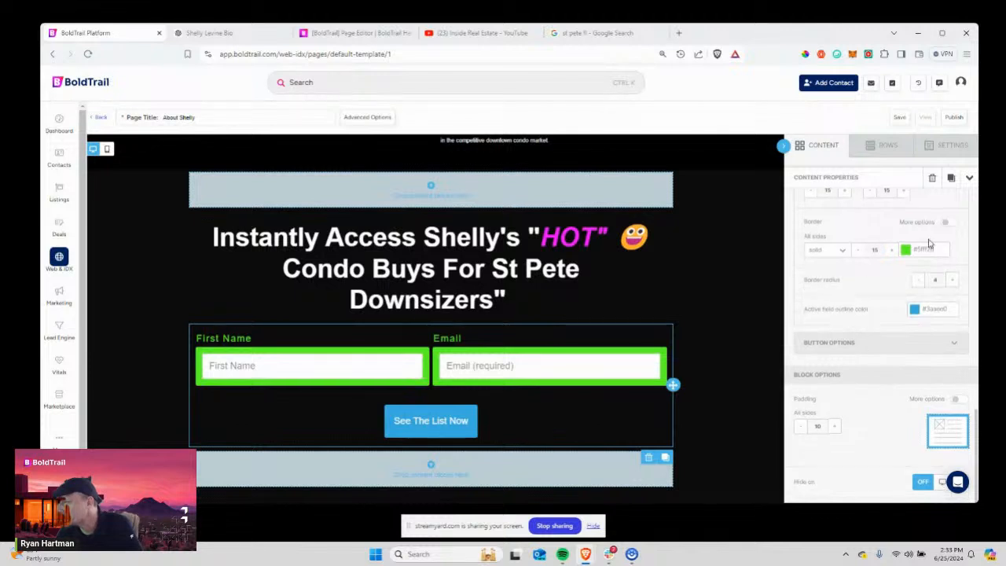
Round the form fields' corners slightly more and widen the See The List Now button.
click(951, 282)
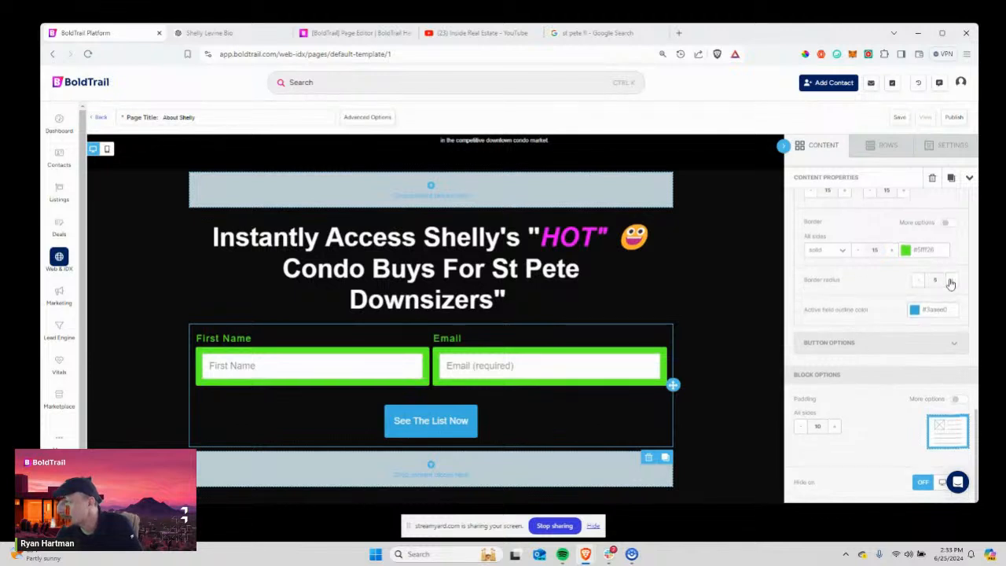
click(869, 344)
scroll(870, 338, down, 1)
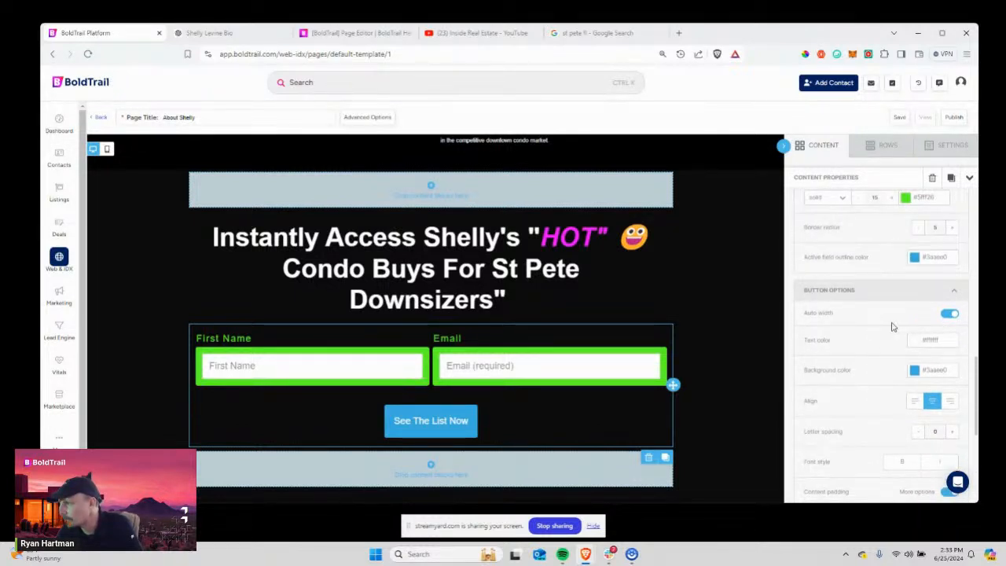
scroll(892, 326, down, 1)
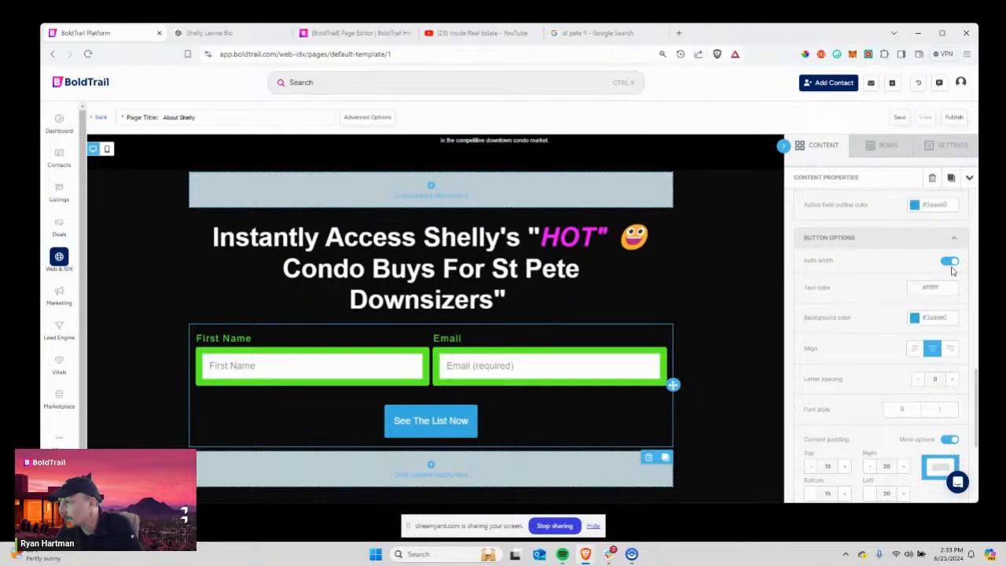
click(951, 263)
click(949, 264)
click(950, 264)
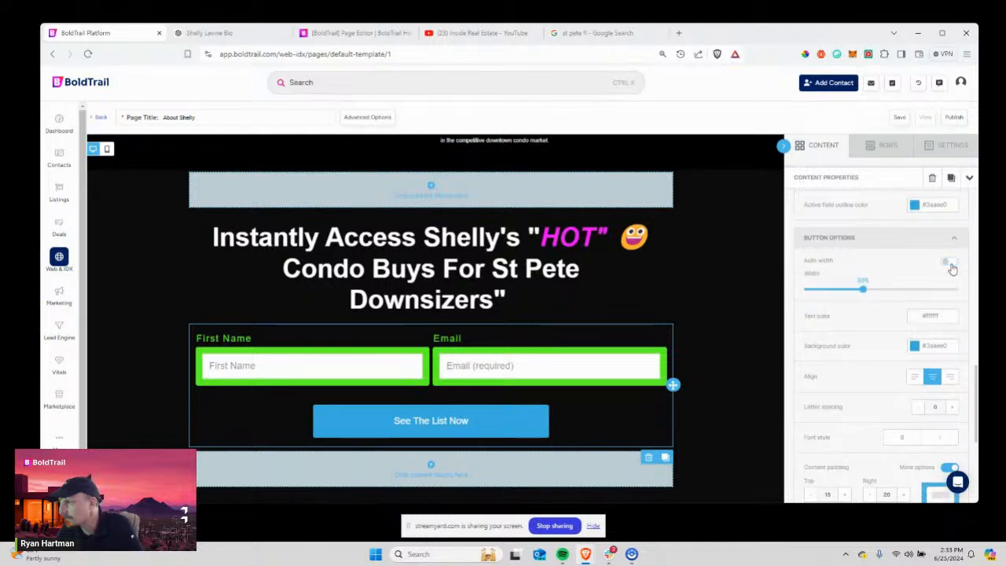
drag(863, 289, 916, 289)
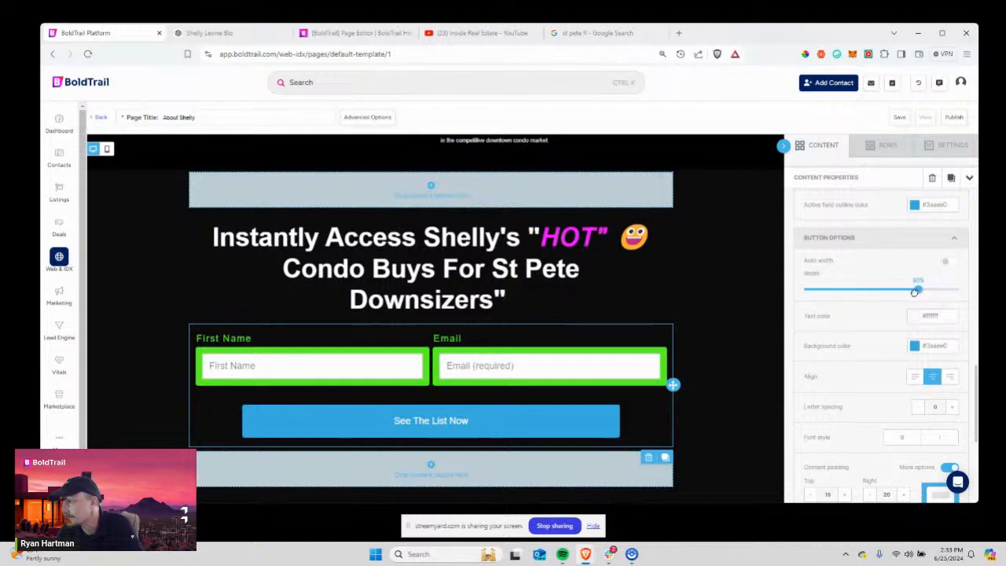
After trying green and dark blue presets, set the button background to magenta.
scroll(914, 298, down, 2)
click(915, 293)
click(890, 324)
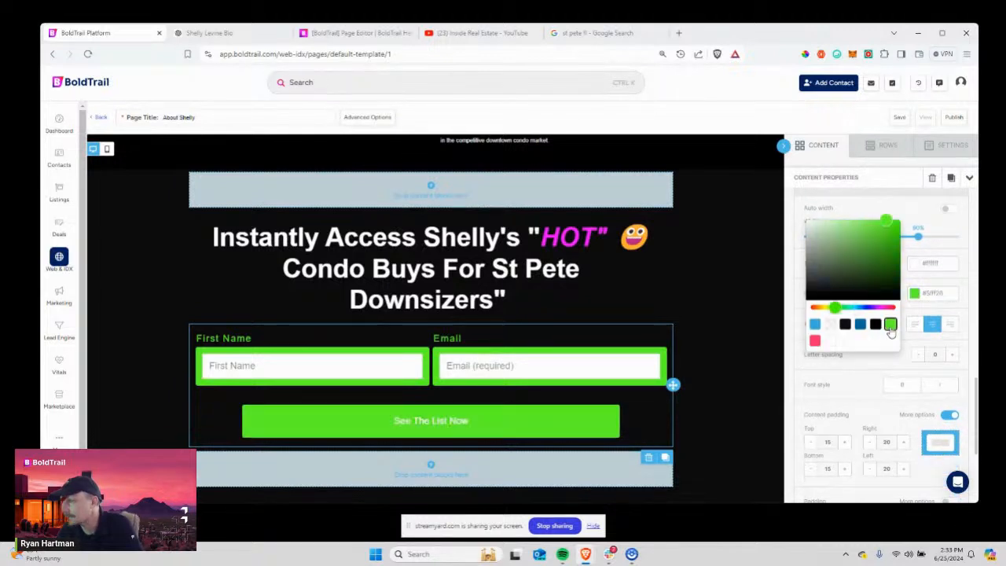
click(860, 325)
drag(878, 307, 891, 309)
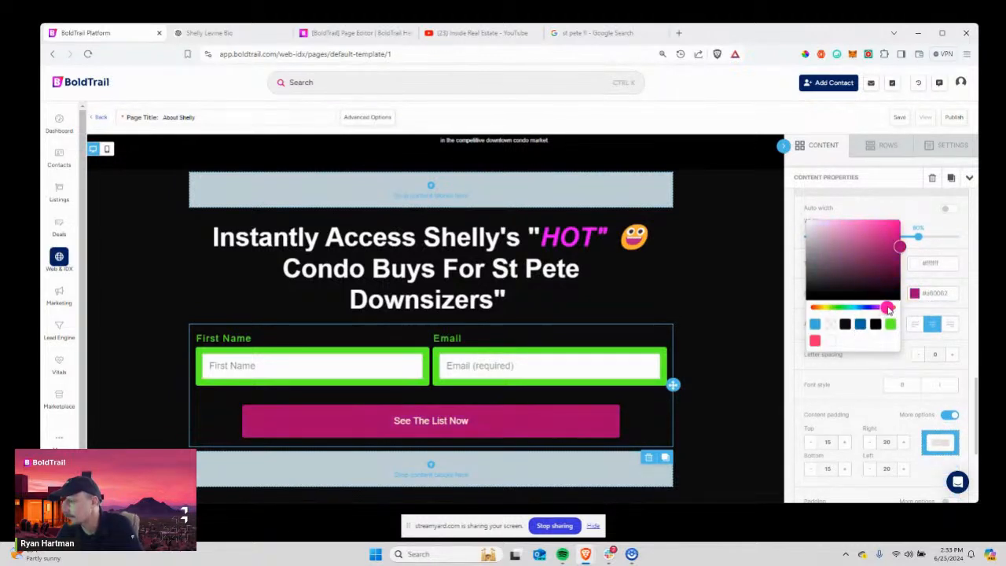
click(892, 361)
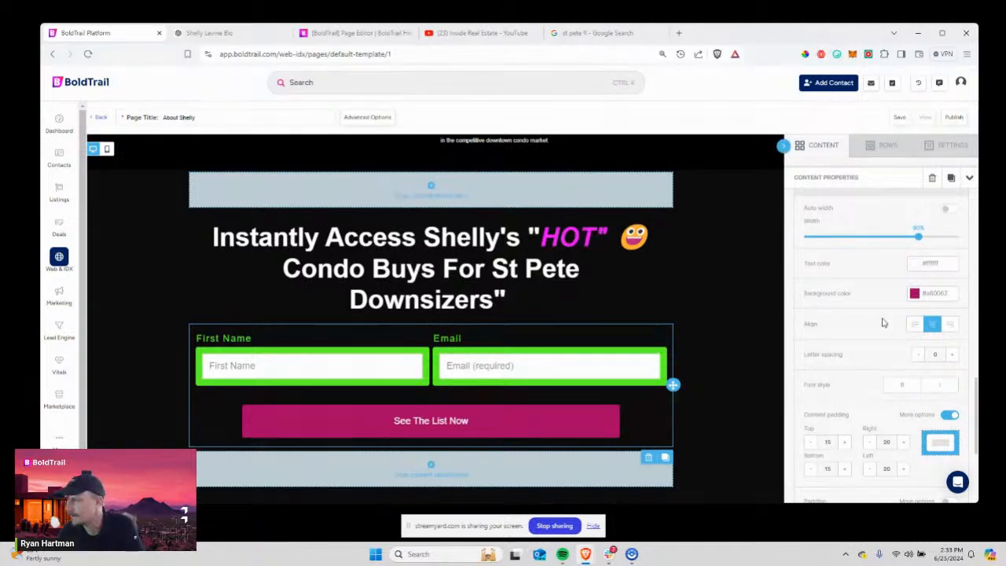
scroll(876, 318, down, 1)
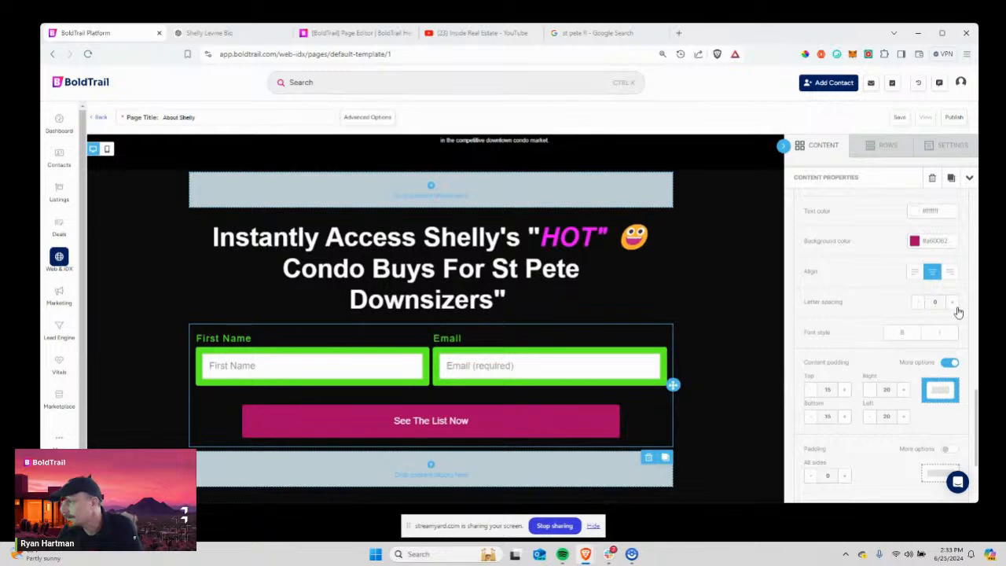
scroll(920, 244, down, 2)
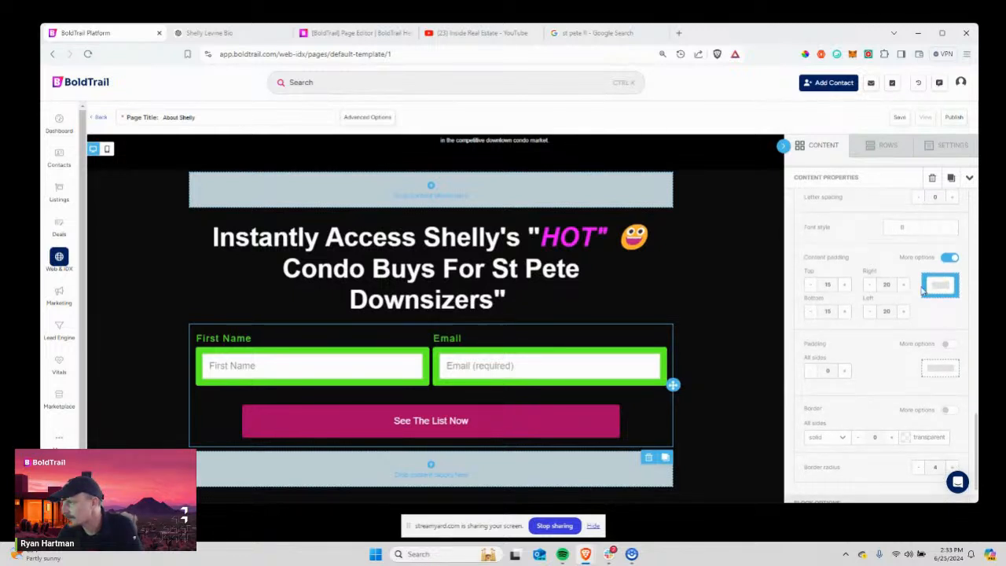
scroll(912, 298, down, 3)
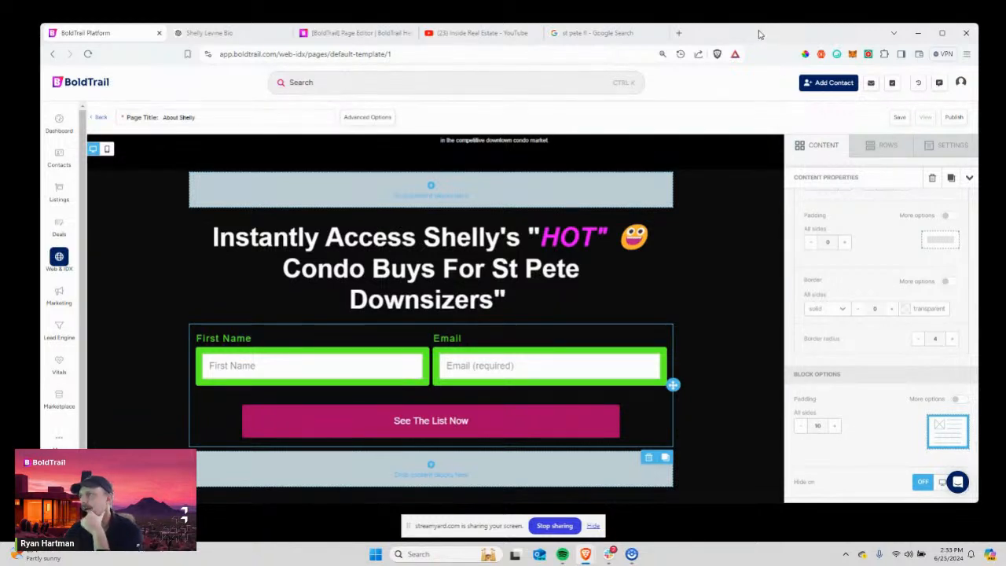
Shift the browser window slightly left, leave the form properties, and save the page.
drag(759, 30, 751, 29)
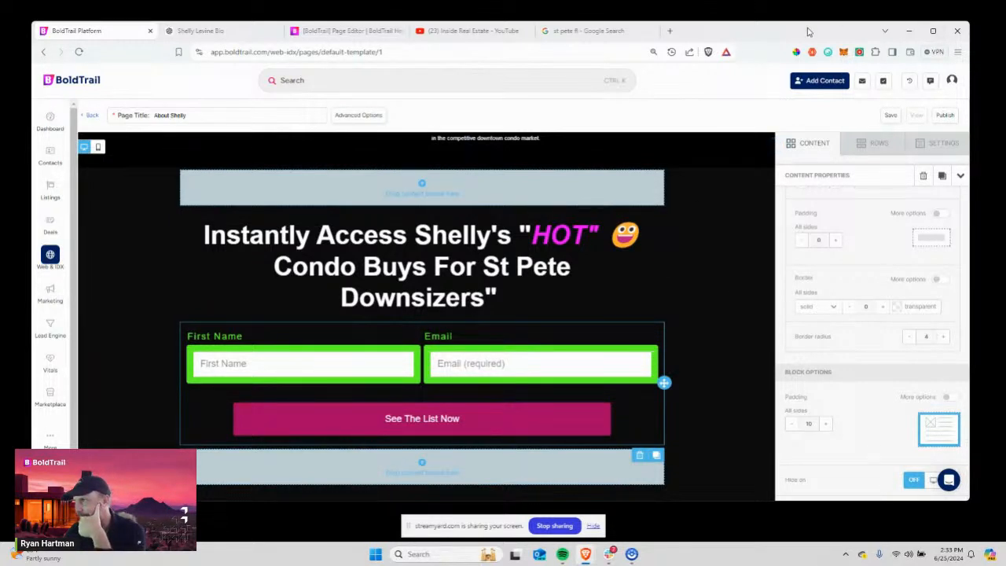
drag(811, 31, 794, 26)
scroll(870, 405, up, 10)
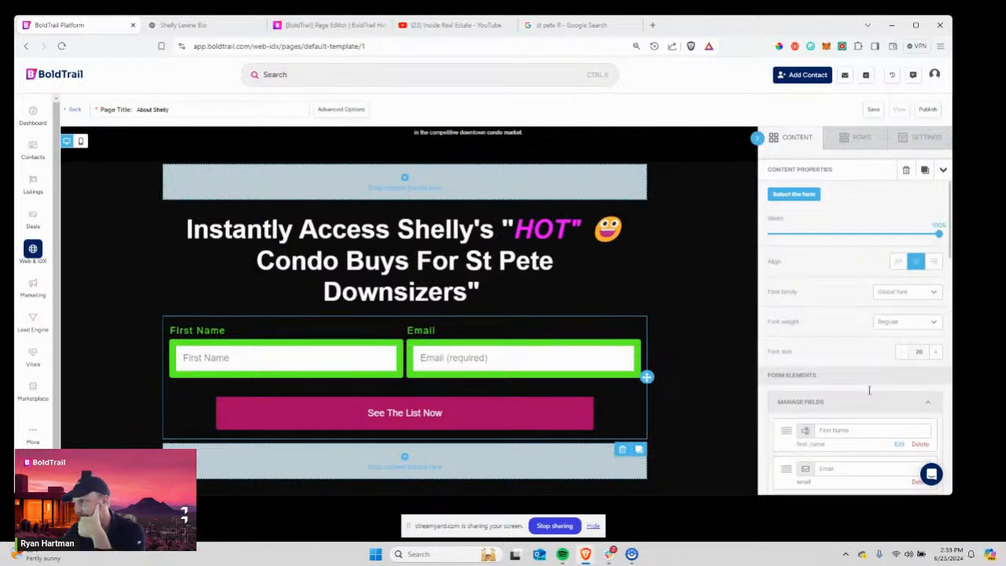
click(852, 140)
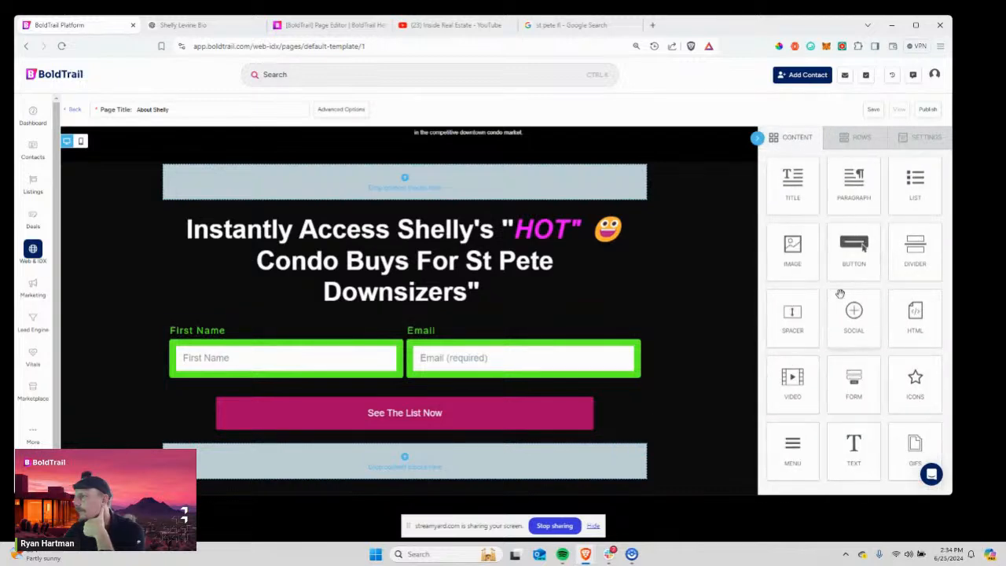
click(874, 110)
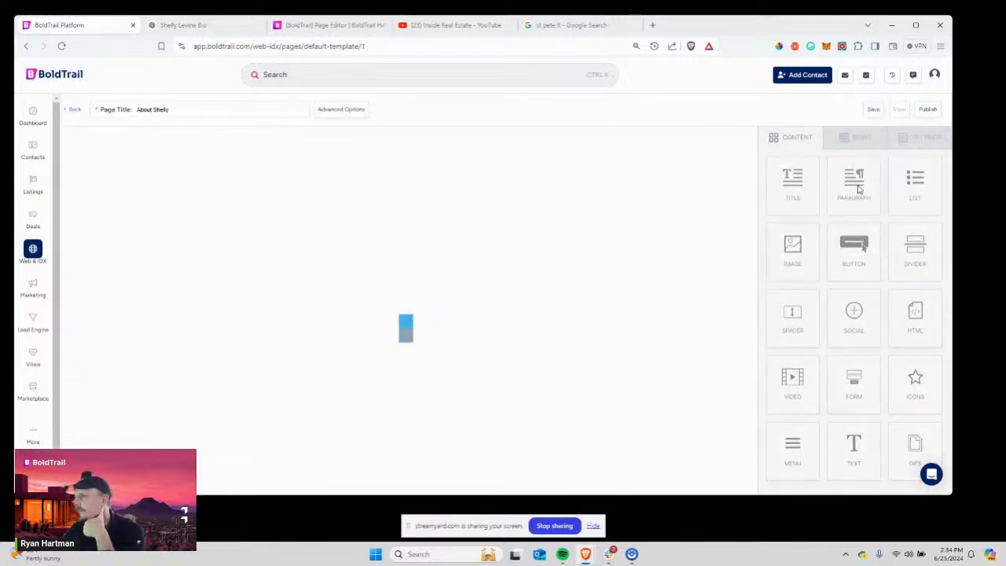
Scroll through the About Shelly page to review the headline, lead form and magenta button.
scroll(602, 327, down, 8)
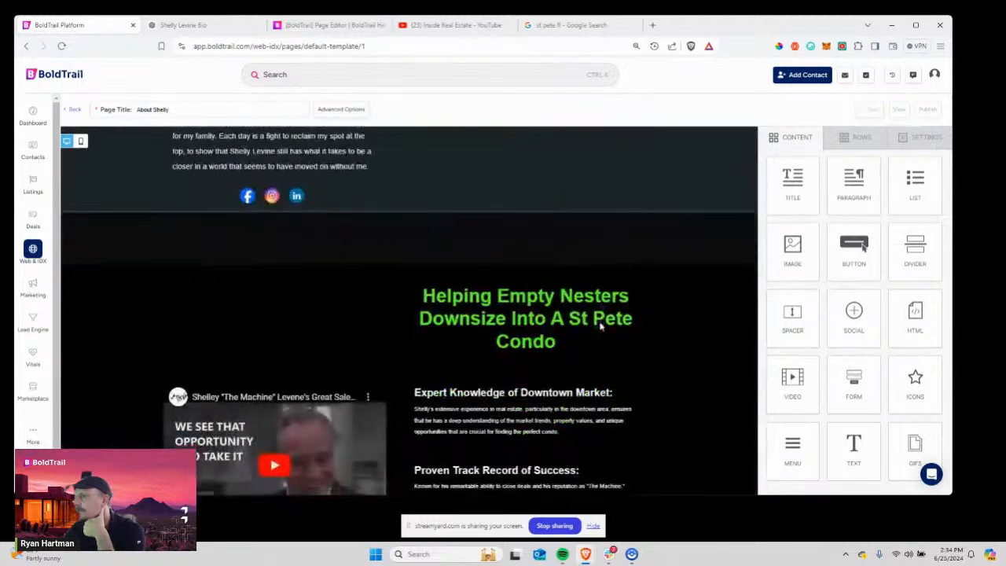
scroll(601, 326, down, 5)
scroll(601, 326, up, 12)
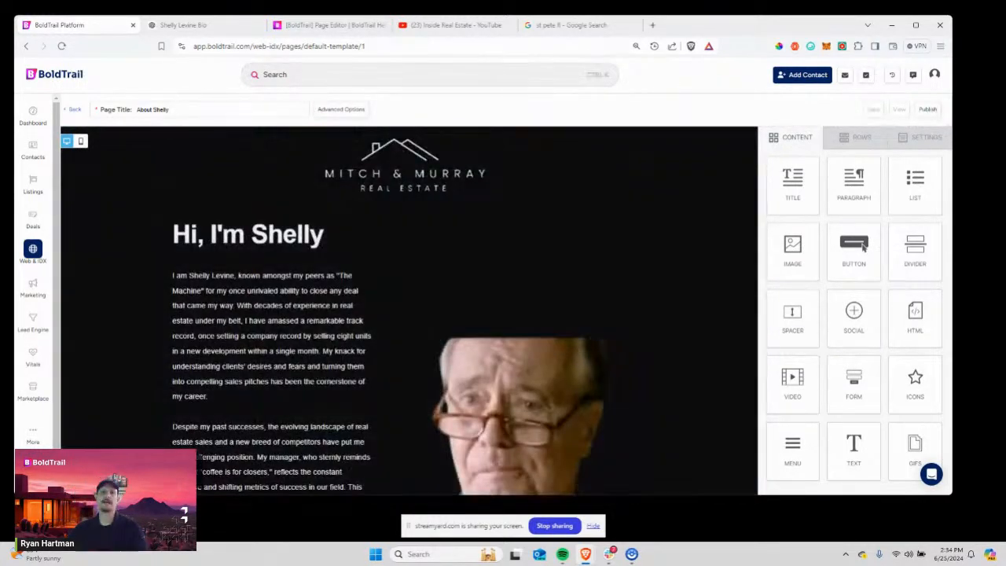
scroll(333, 263, down, 3)
scroll(332, 263, up, 3)
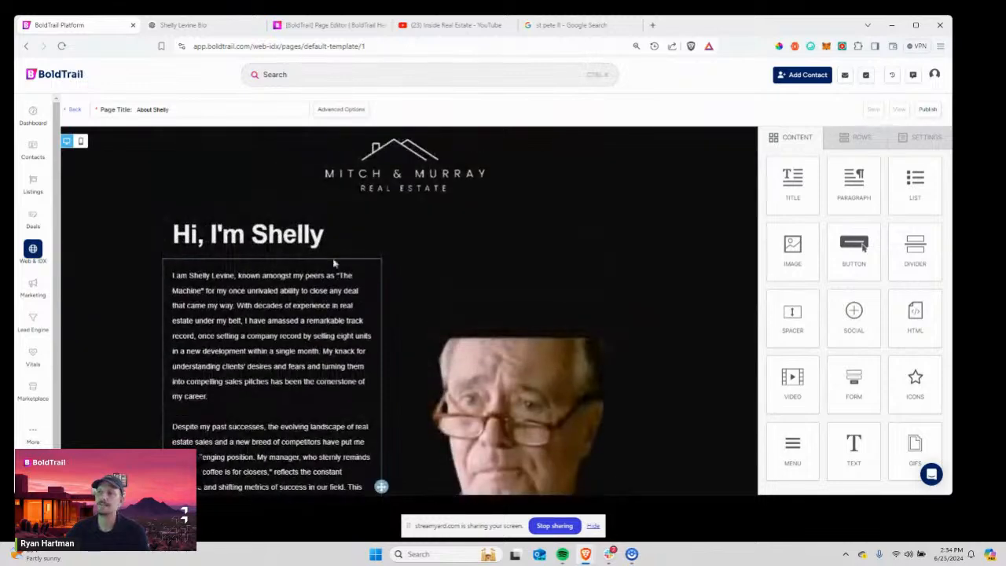
scroll(437, 429, down, 4)
scroll(437, 429, down, 5)
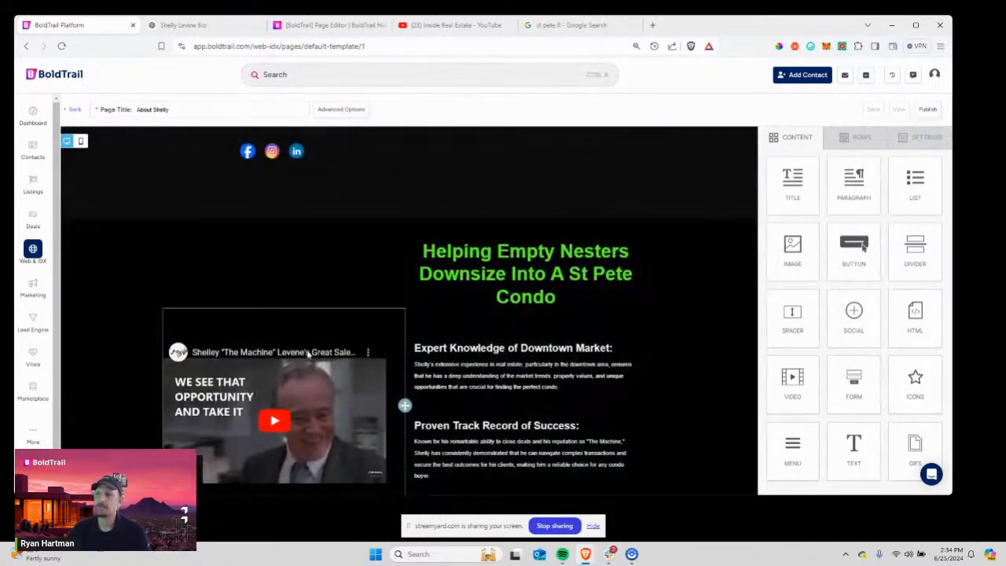
scroll(511, 406, up, 10)
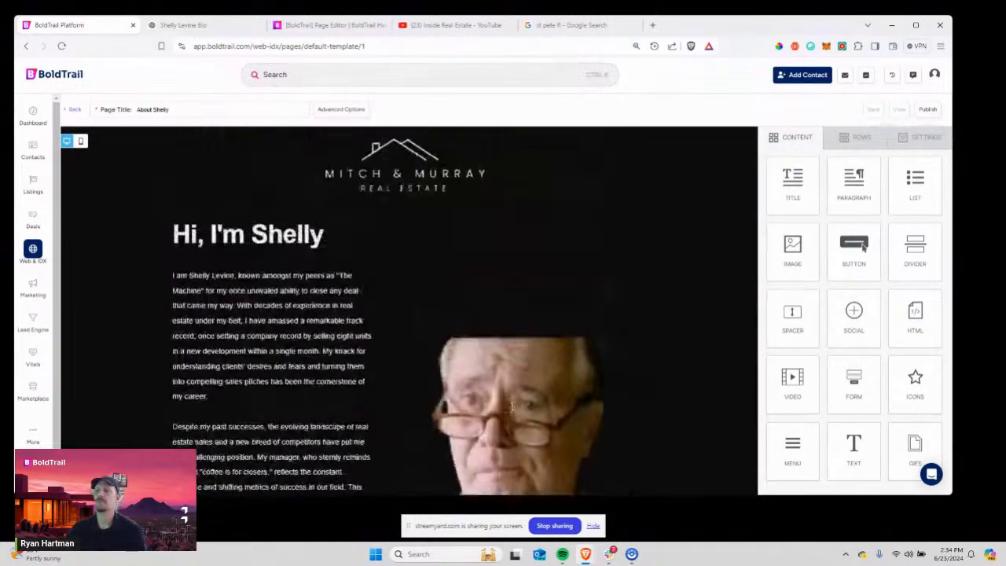
scroll(512, 407, down, 12)
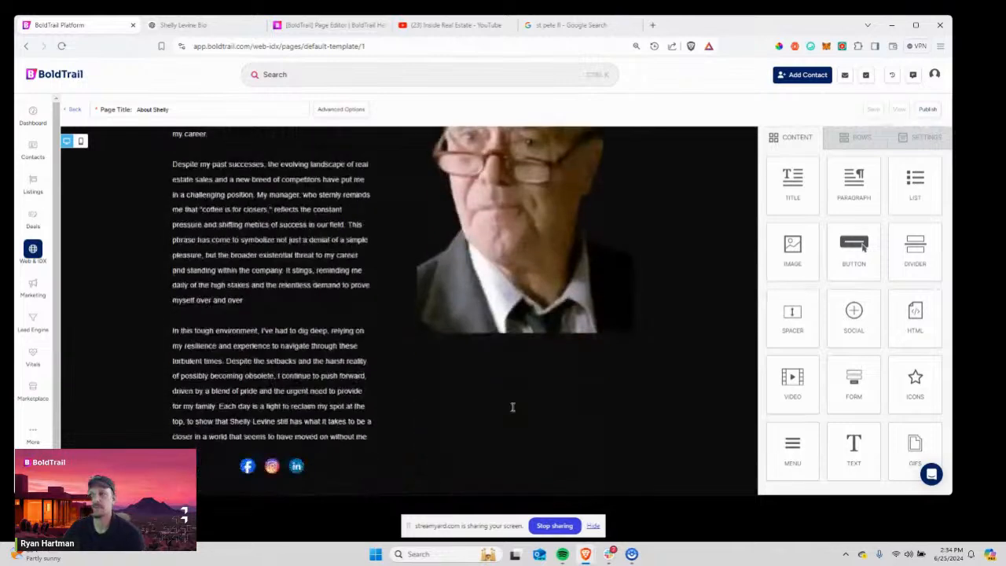
scroll(512, 406, up, 3)
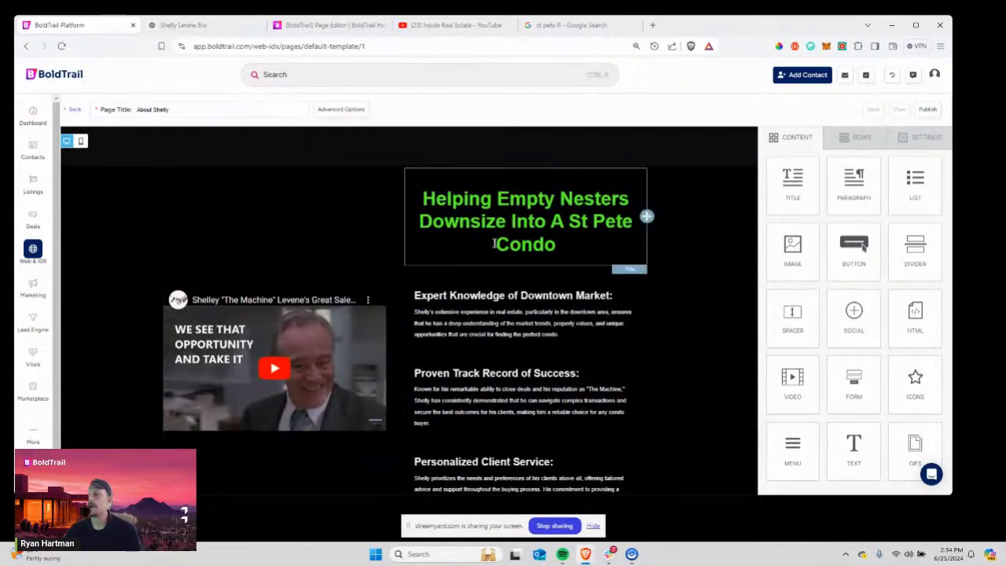
scroll(327, 225, down, 5)
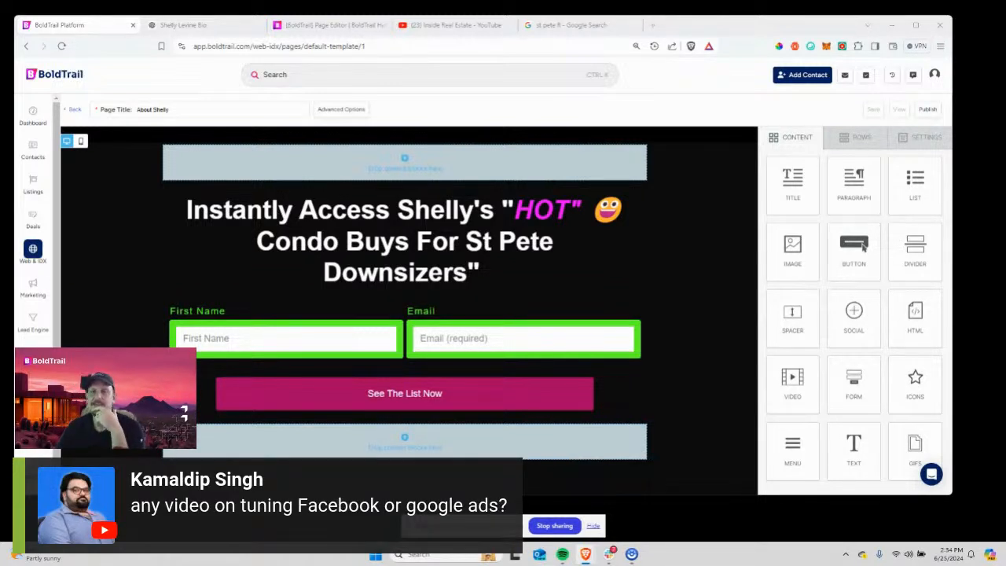
On the Inside Real Estate YouTube channel, search for 'facebook' and then 'facebook ads' videos.
click(474, 25)
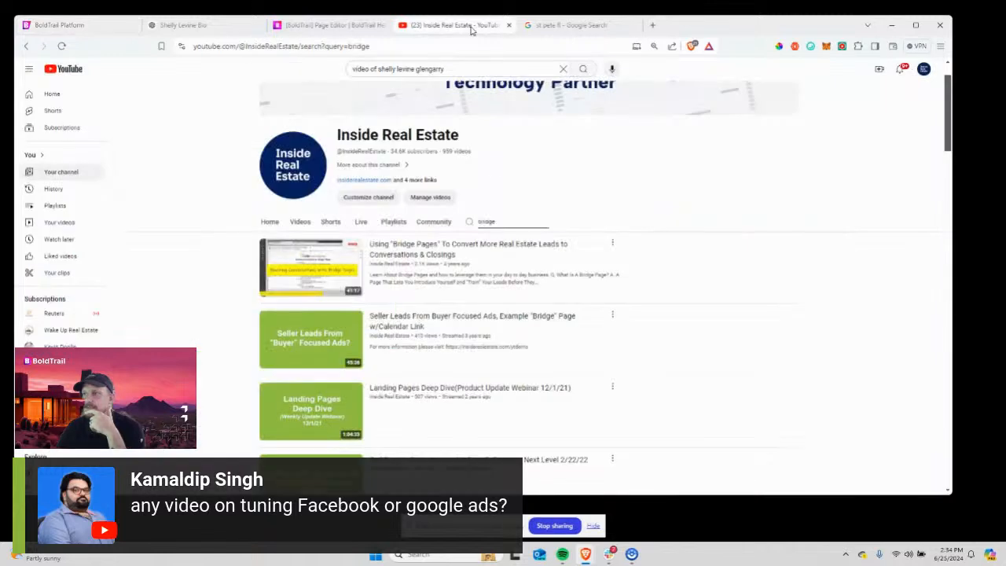
drag(498, 273, 461, 273)
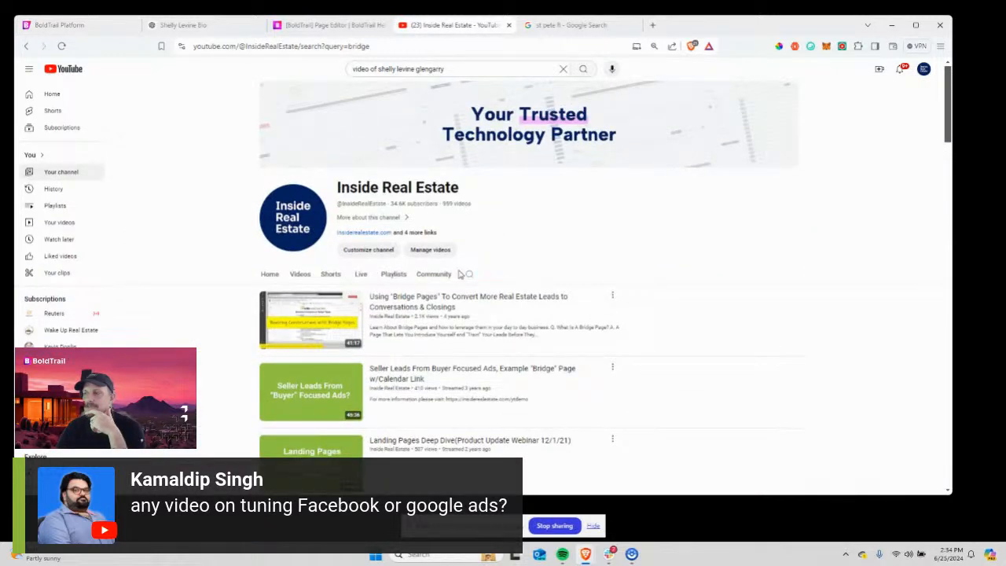
click(469, 274)
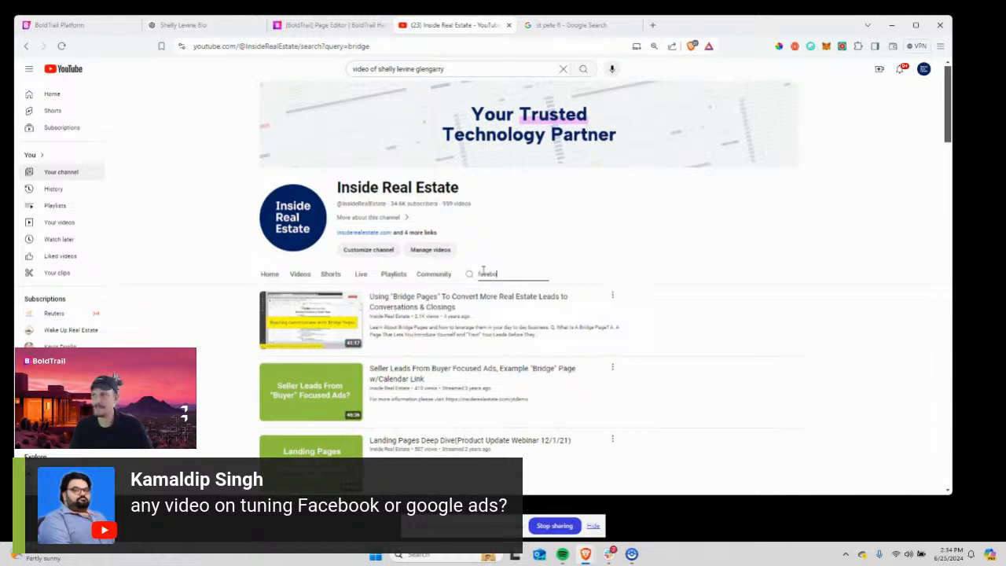
text(facebook)
key(Return)
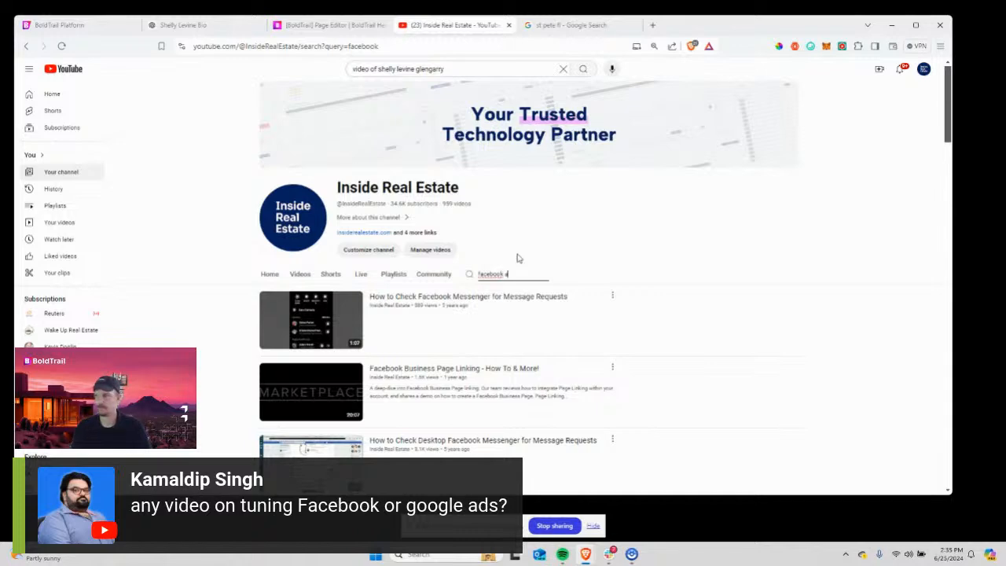
key(Return)
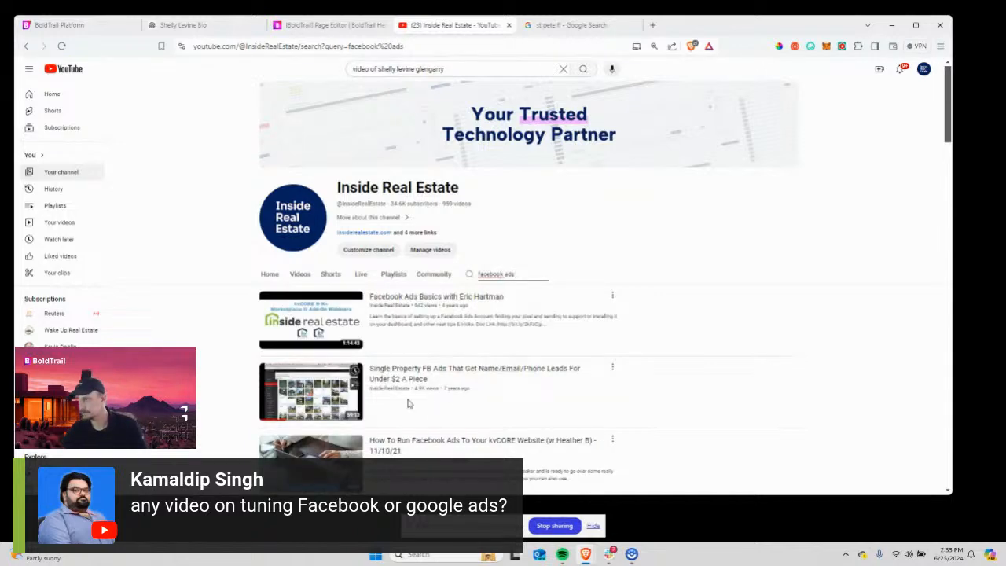
scroll(444, 342, down, 3)
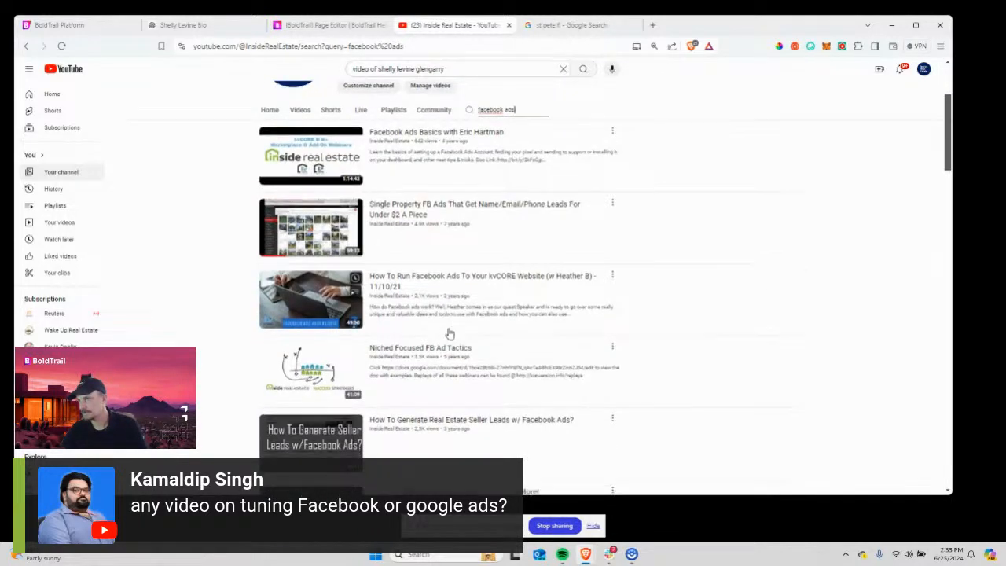
scroll(449, 334, down, 3)
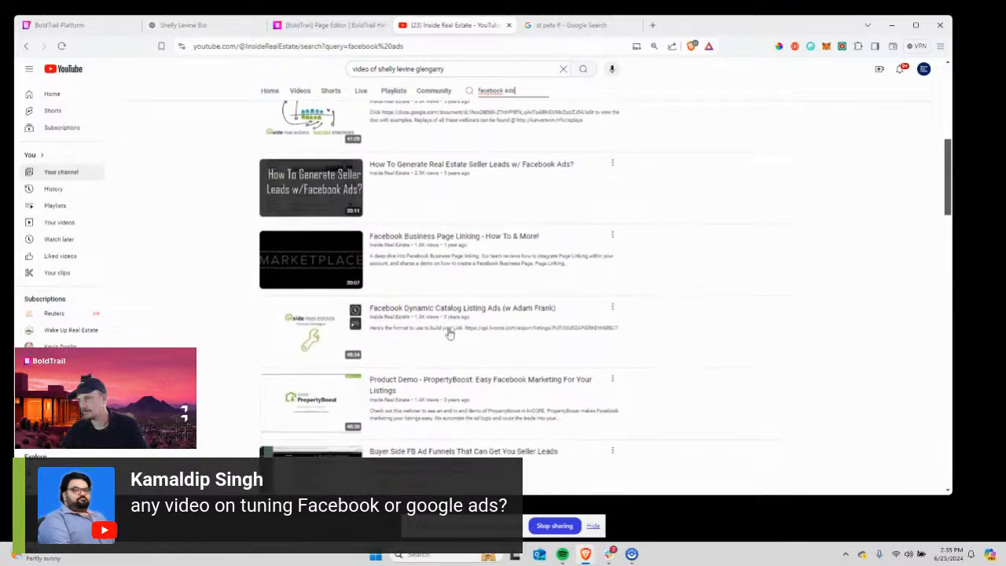
scroll(464, 306, up, 10)
Replace the channel search with 'google' and browse the resulting videos.
click(521, 274)
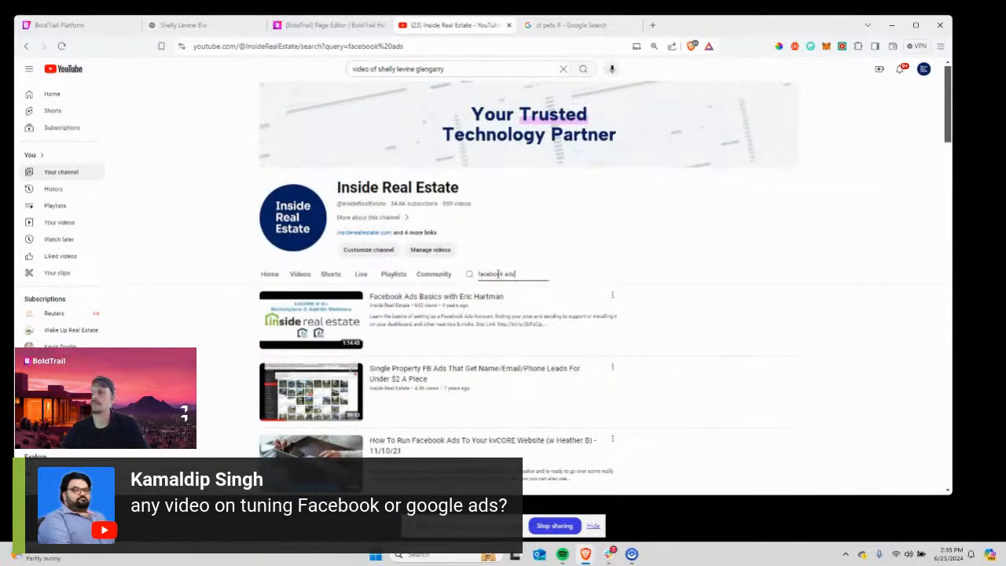
drag(519, 272, 476, 275)
text(googl)
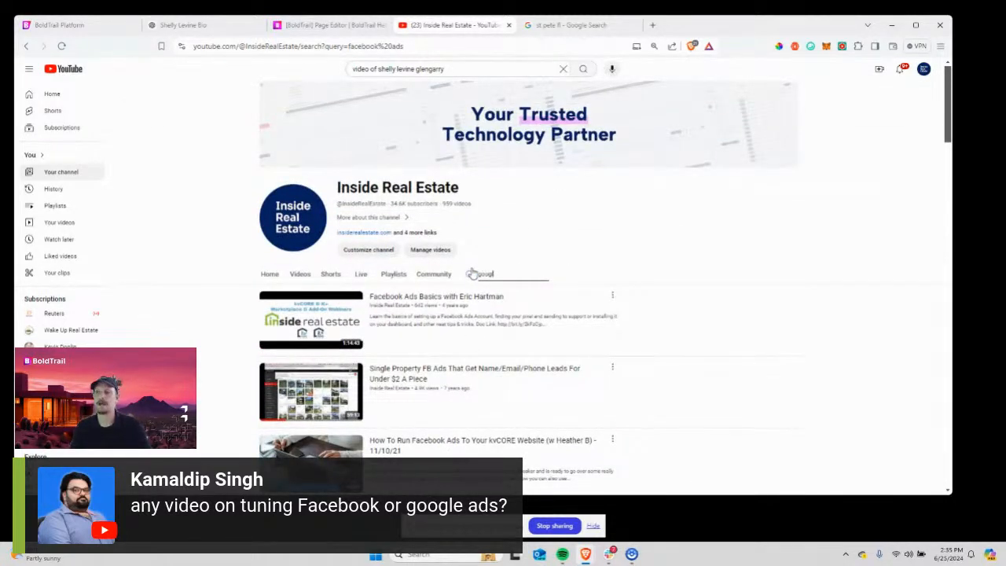
text(e)
key(Return)
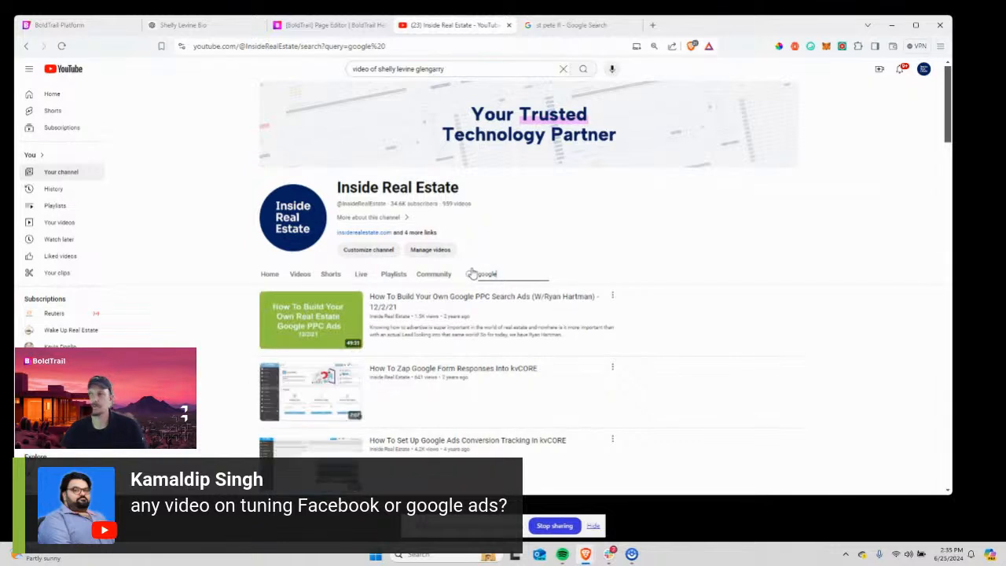
scroll(472, 283, down, 1)
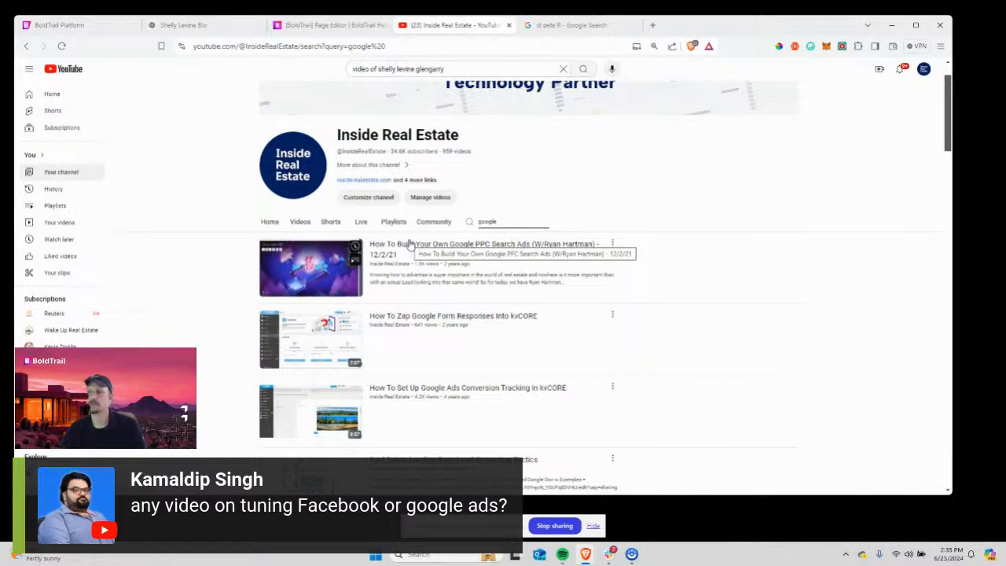
scroll(400, 406, down, 3)
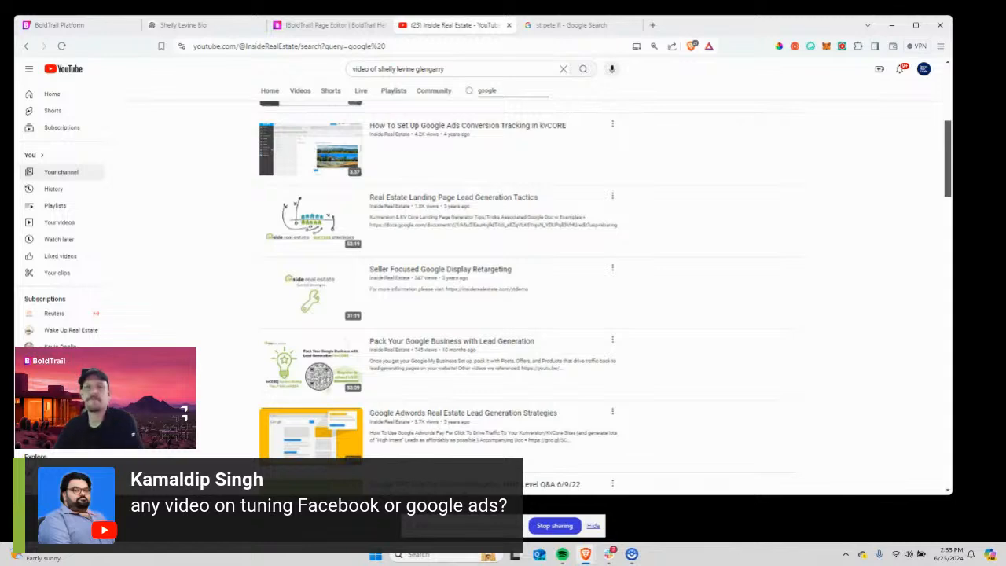
click(326, 24)
Back in the BoldTrail editor, place an HTML block above the form heading.
click(155, 30)
click(104, 30)
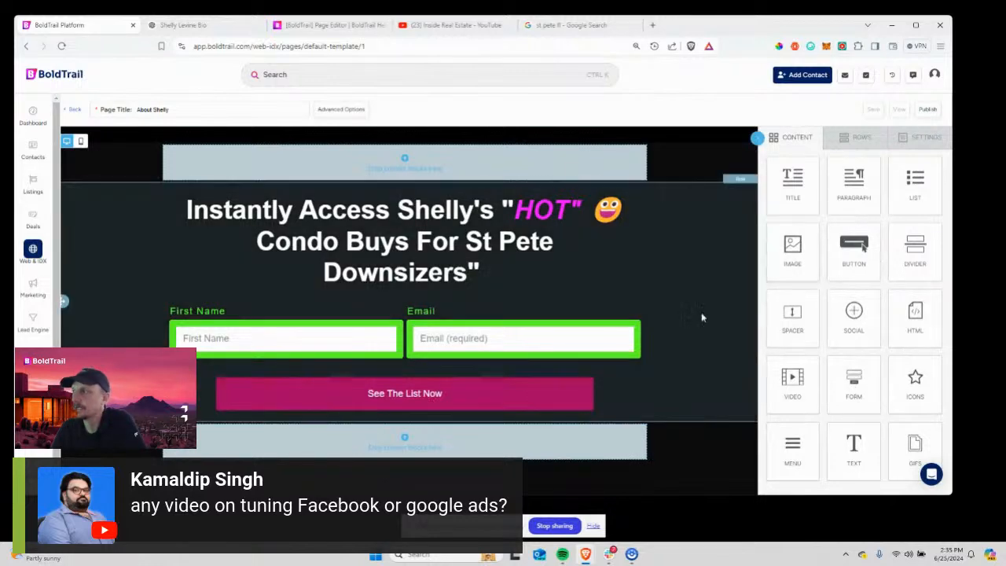
scroll(685, 322, up, 5)
scroll(686, 343, down, 2)
scroll(685, 343, down, 2)
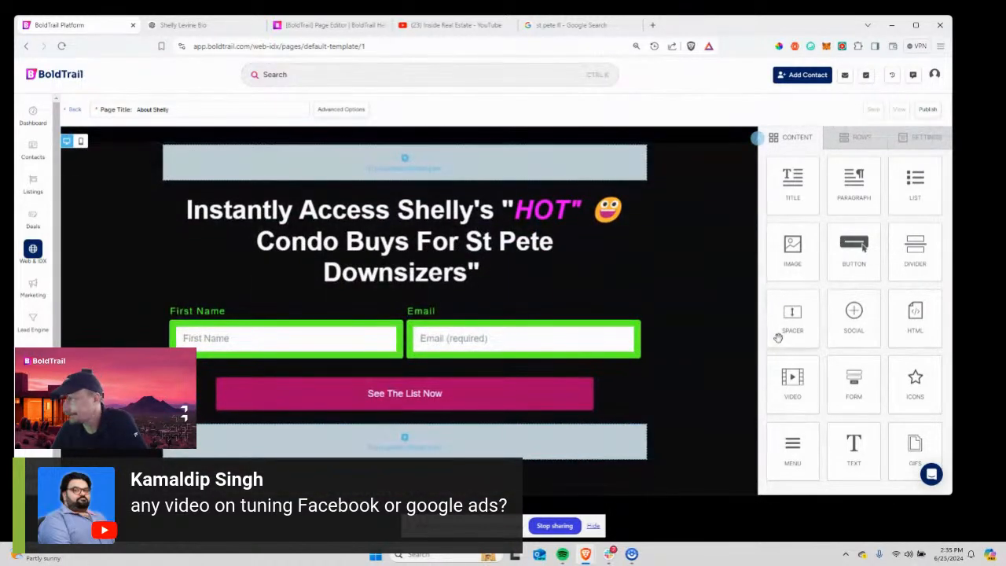
drag(915, 315, 395, 177)
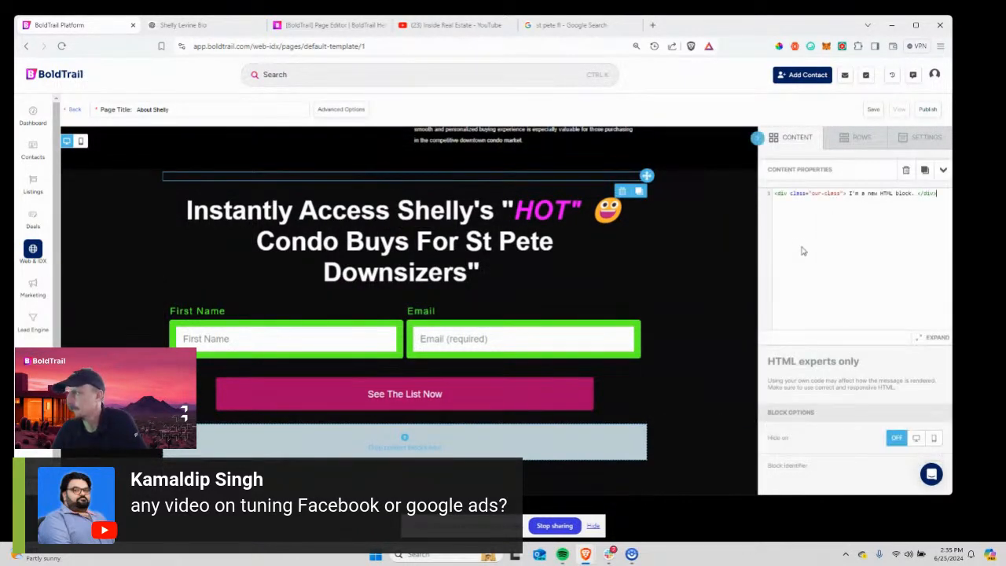
Replace the block's code with a highlighted 'Test' h3 heading, then delete the block.
drag(937, 203, 814, 184)
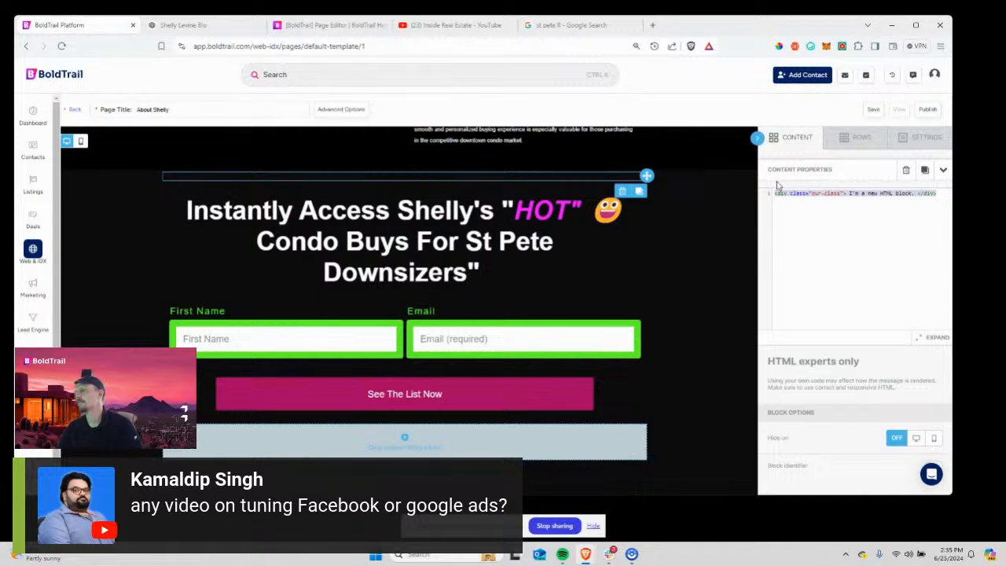
key(BackSpace)
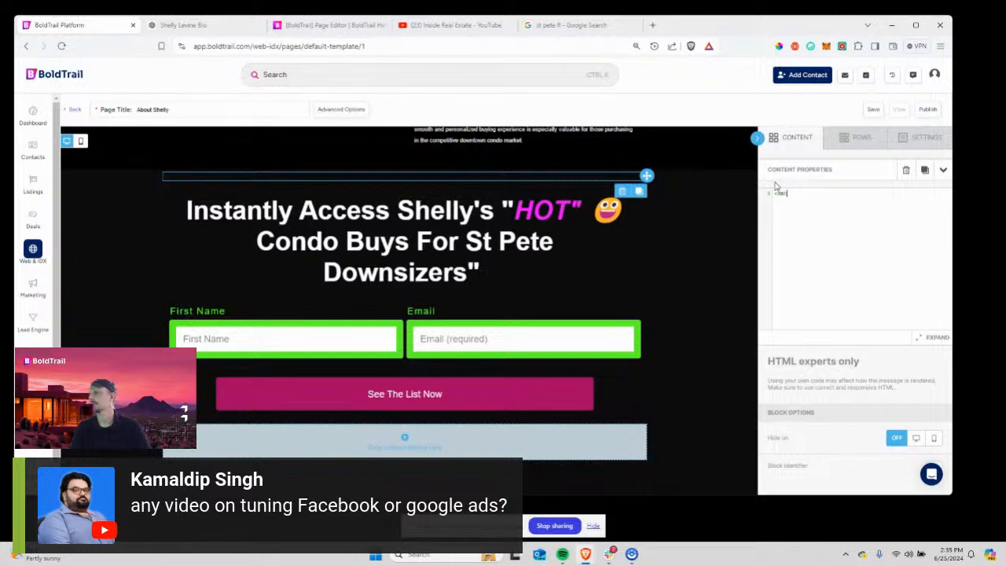
text(> Tste)
key(BackSpace)
key(BackSpace)
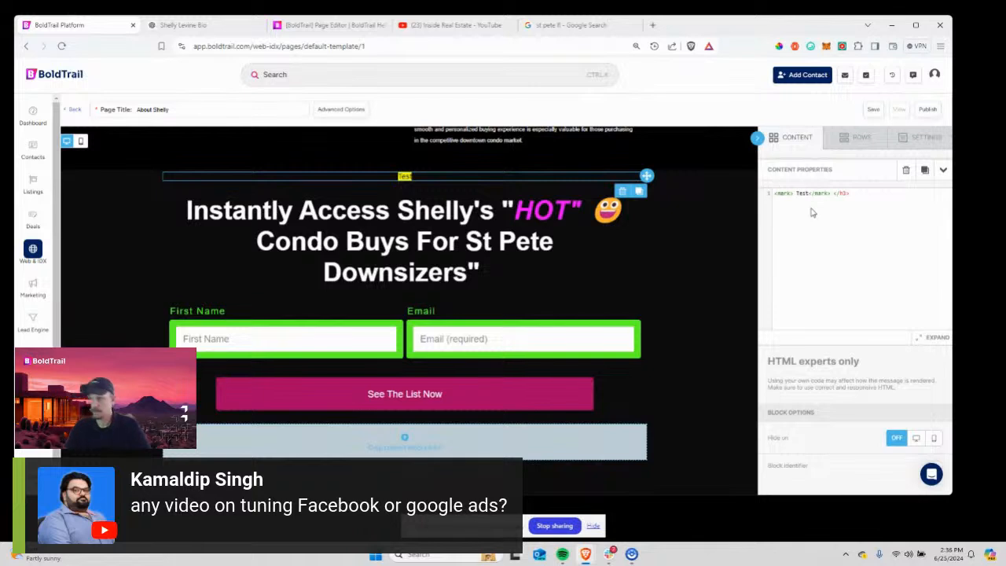
text(<h3>)
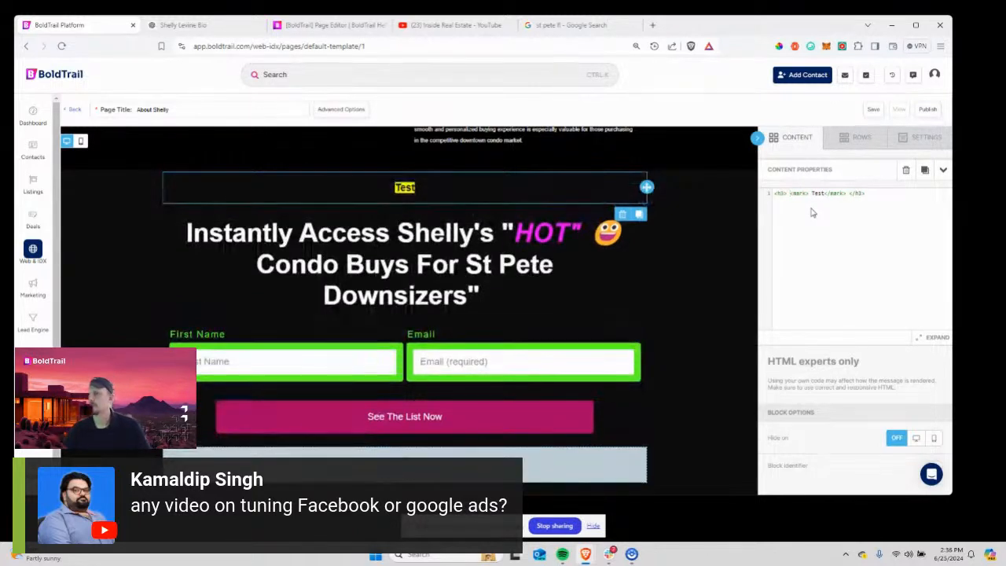
drag(867, 208, 766, 197)
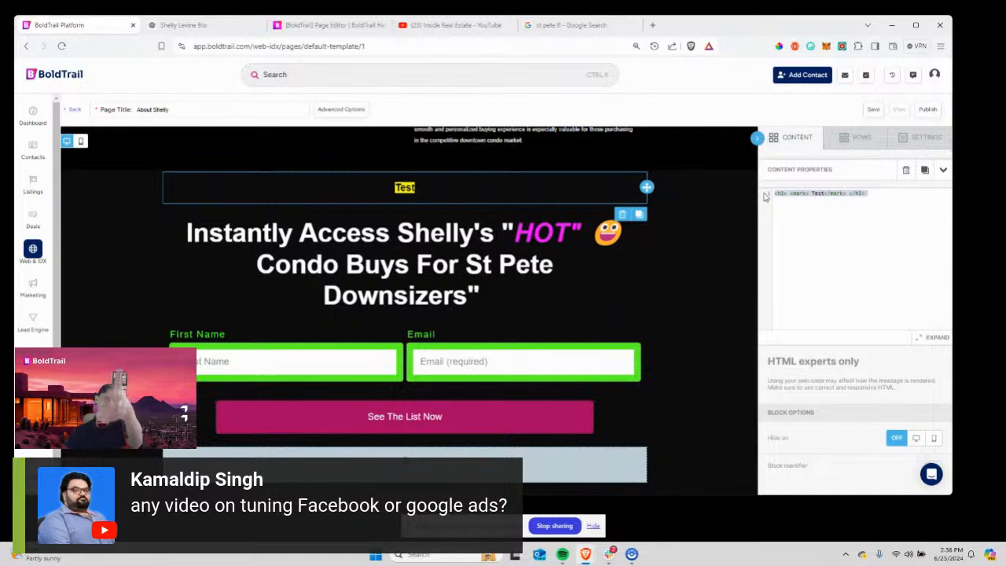
click(906, 170)
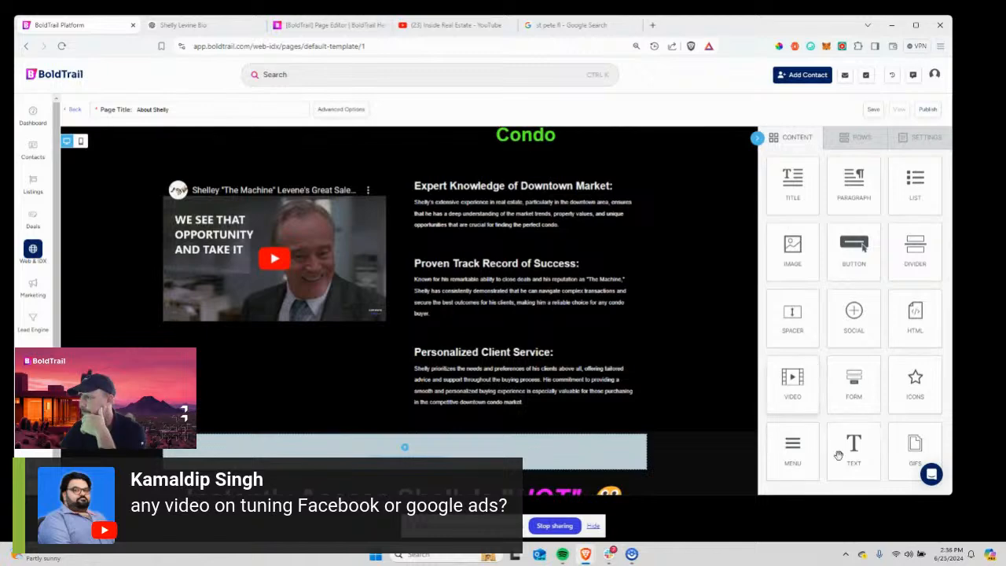
drag(787, 464, 375, 203)
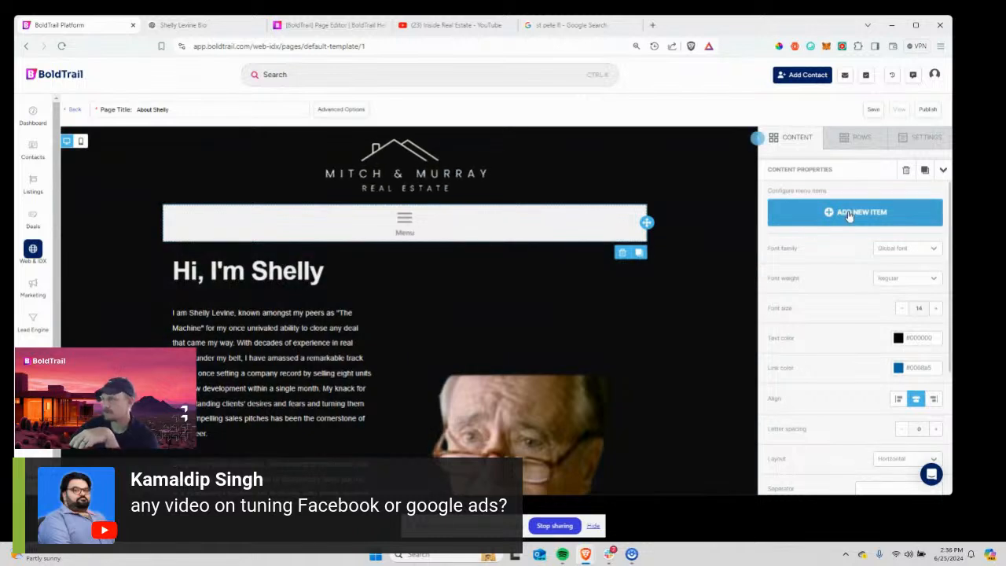
click(851, 213)
click(817, 230)
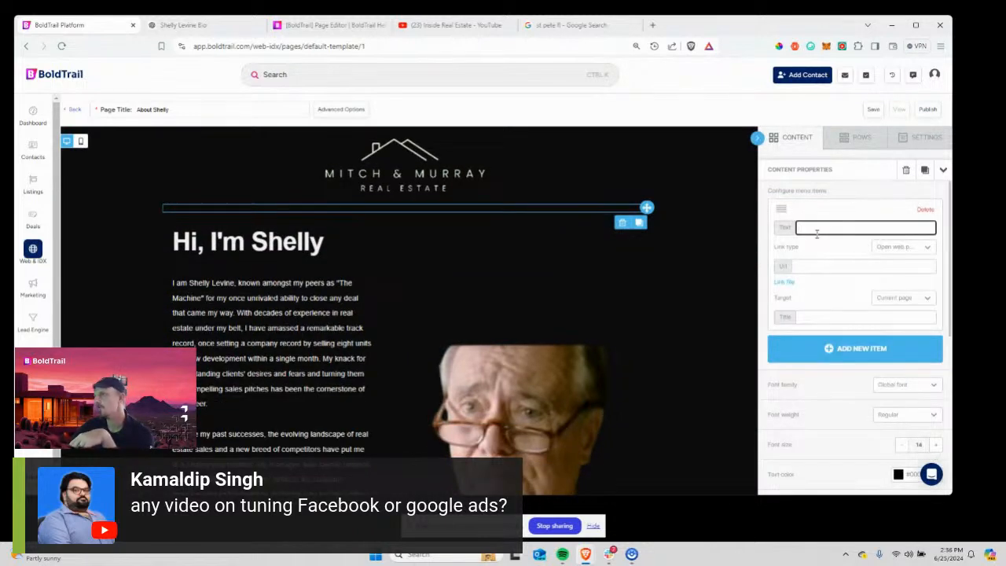
text(Test)
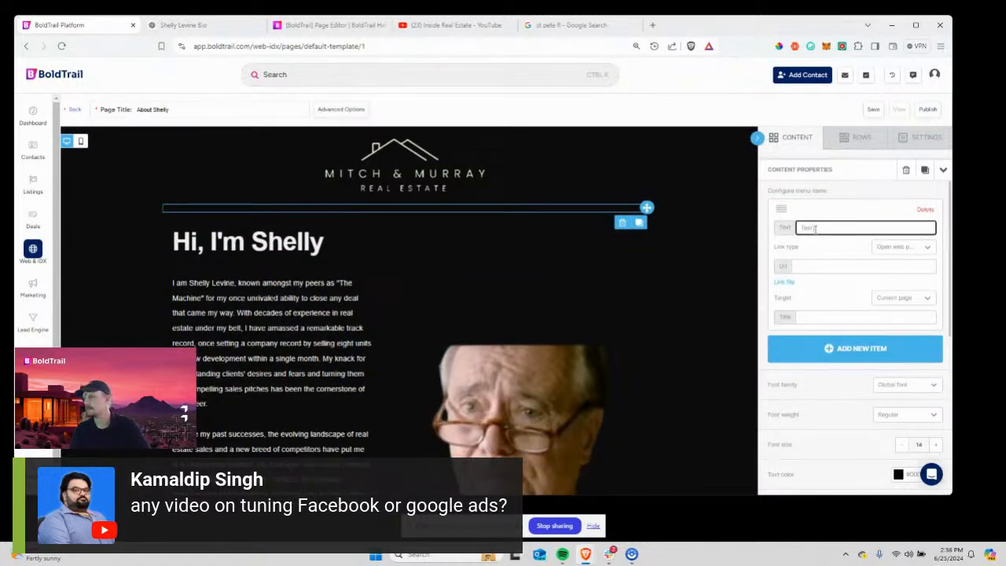
text( Nave Ite)
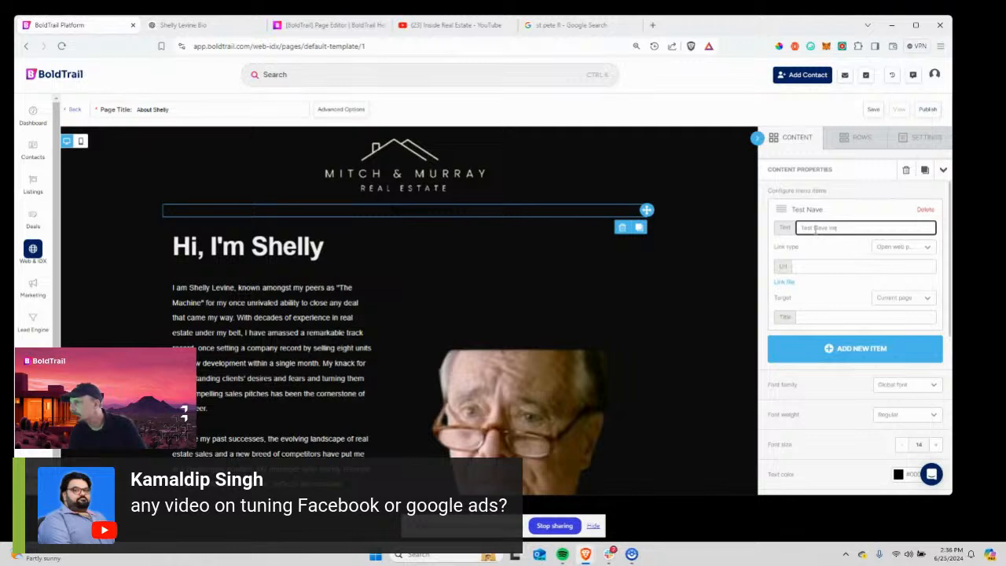
text(m)
key(Tab)
key(Tab)
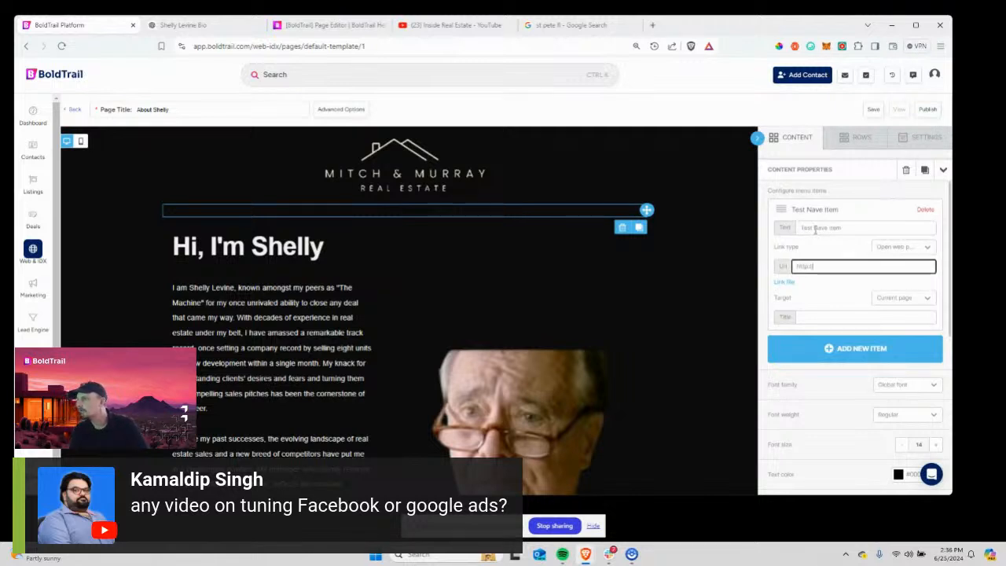
text(http://google.com)
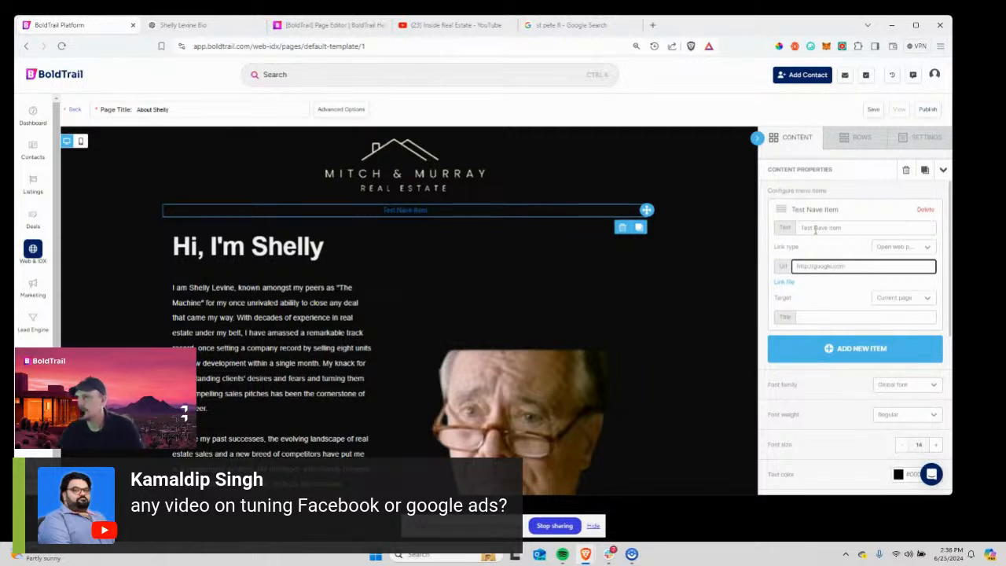
click(827, 227)
key(BackSpace)
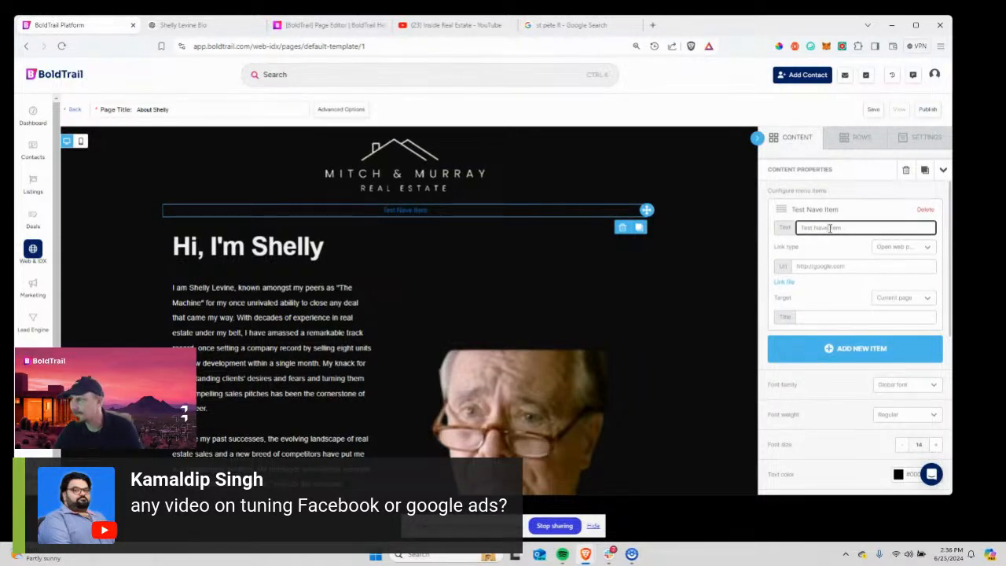
Make the menu links green and raise the menu font size to 22px.
scroll(829, 362, down, 2)
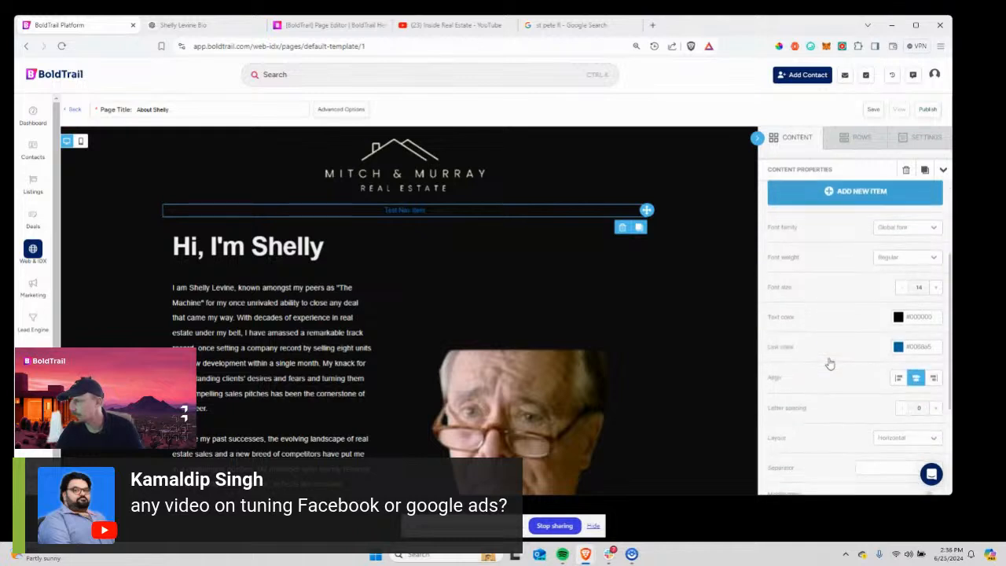
click(898, 347)
click(861, 379)
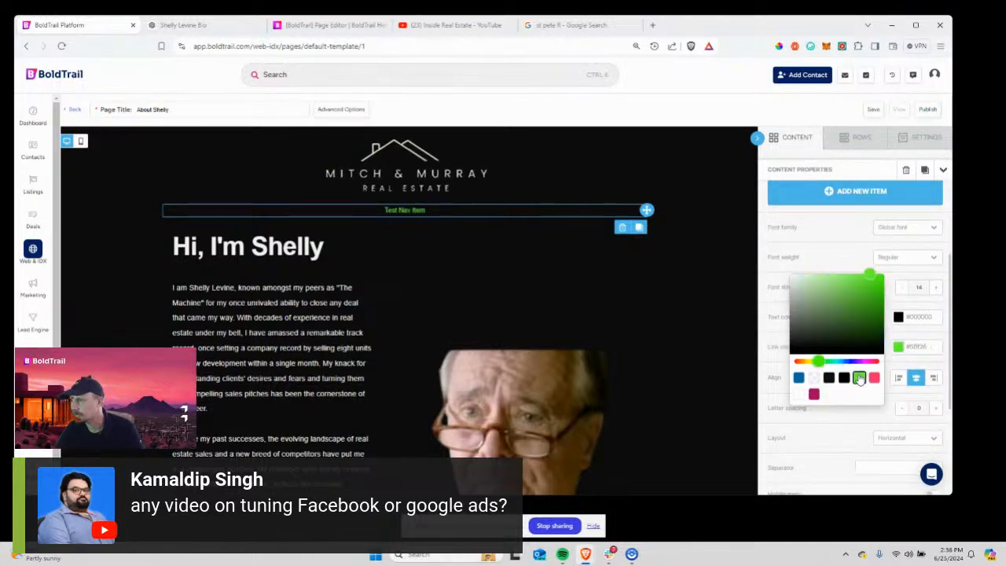
click(836, 244)
click(936, 287)
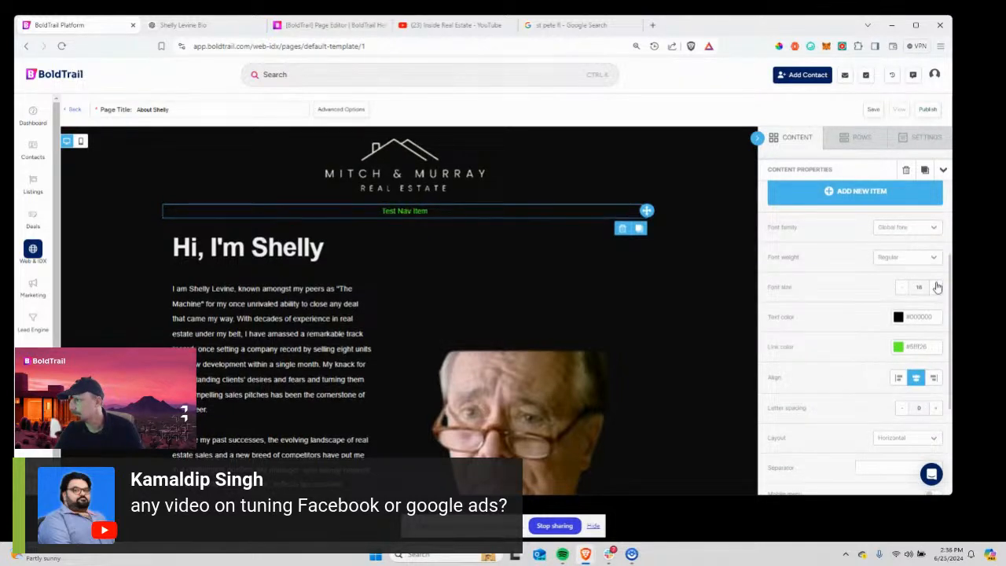
click(935, 286)
click(936, 287)
click(935, 287)
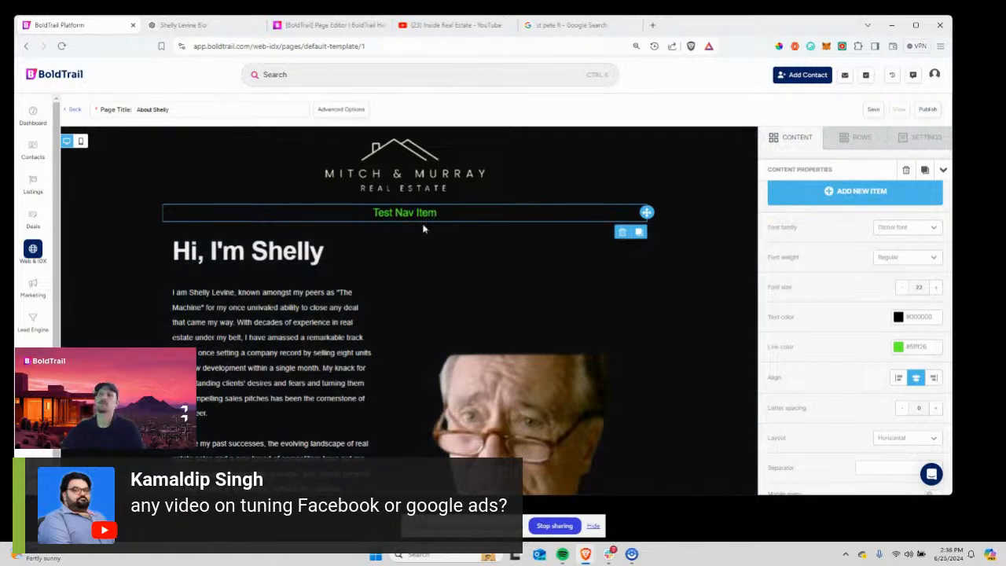
scroll(904, 260, up, 2)
scroll(902, 250, up, 1)
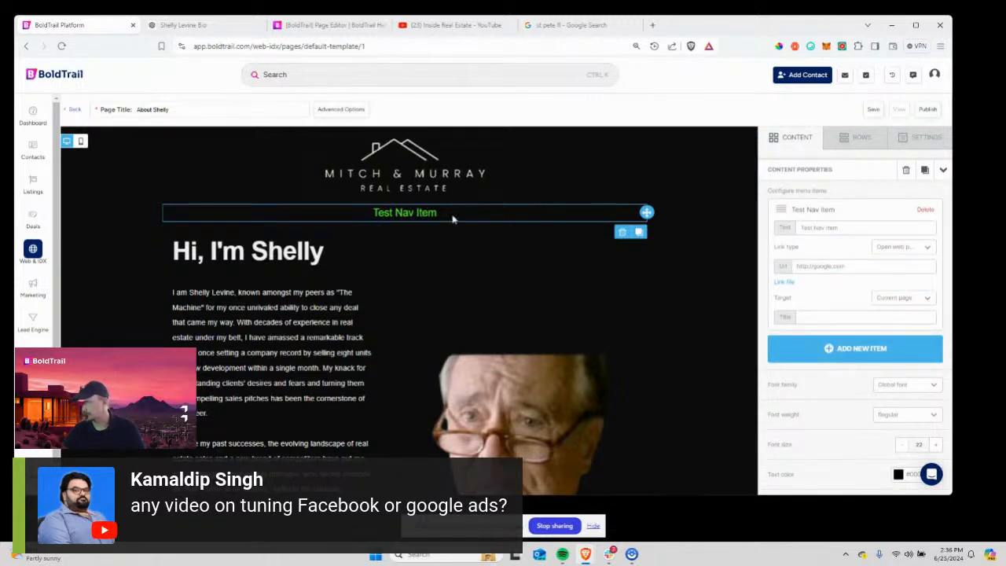
scroll(845, 332, down, 1)
click(843, 303)
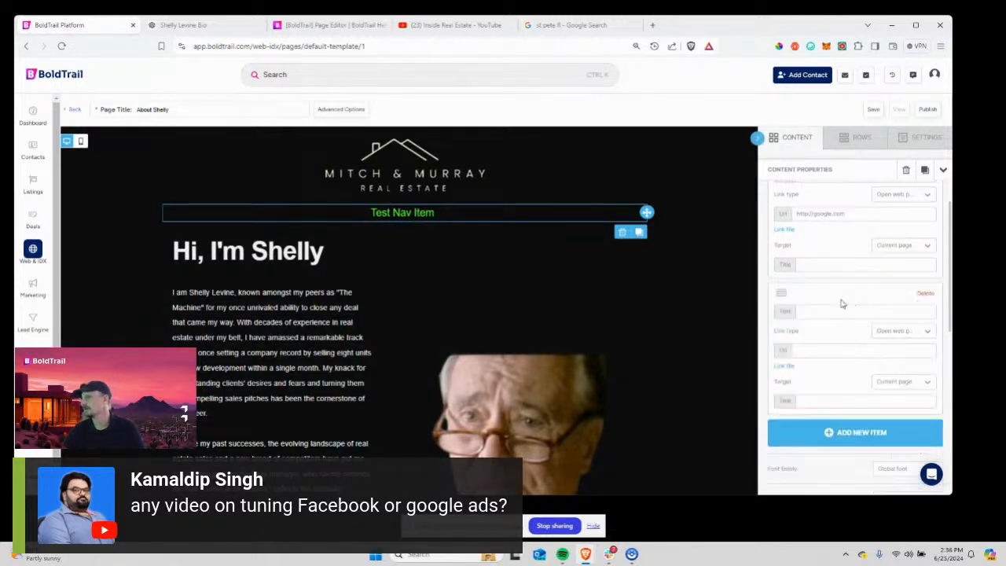
click(821, 313)
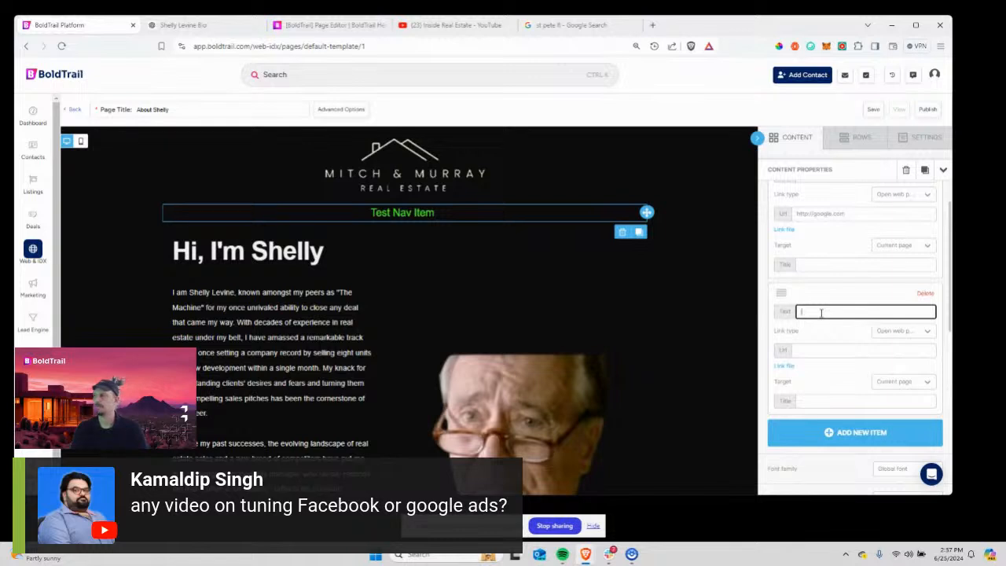
key(Tab)
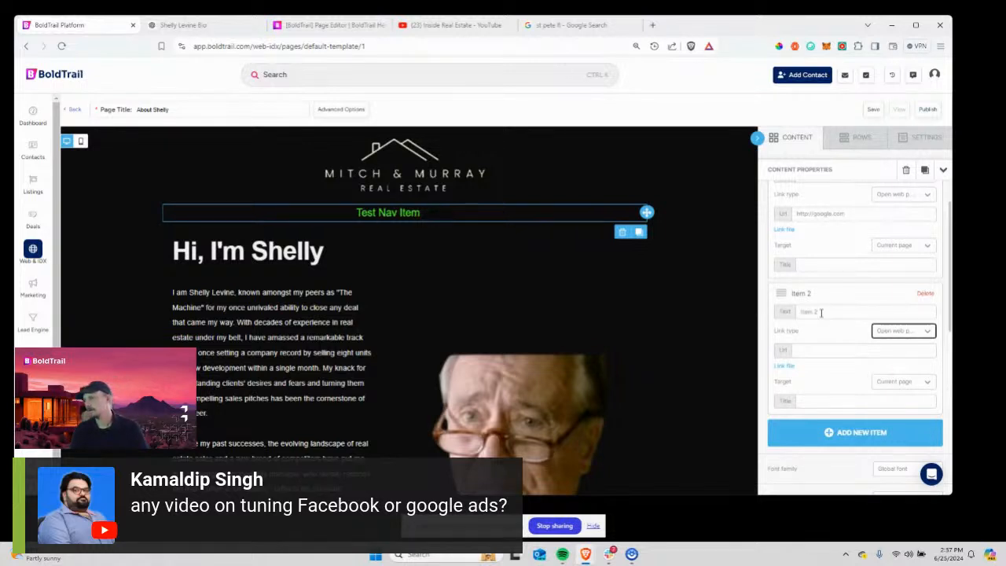
click(828, 349)
text(http)
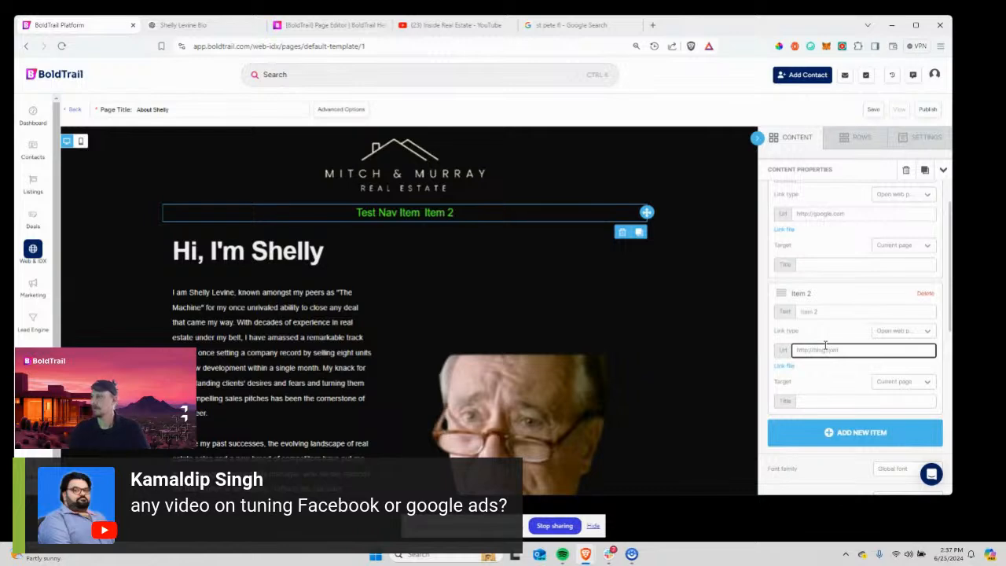
text(://bing.com)
scroll(824, 350, down, 2)
click(825, 293)
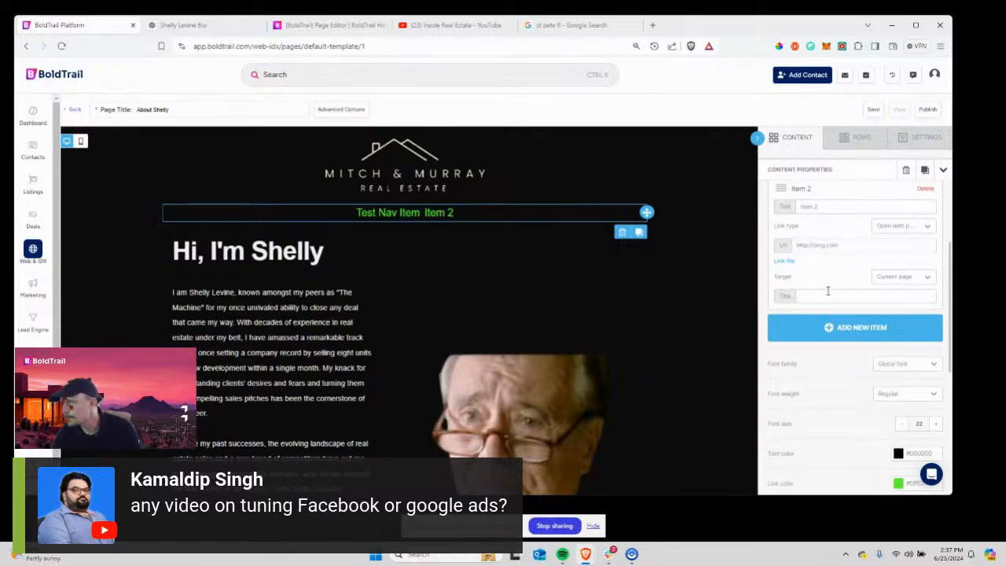
scroll(847, 330, down, 3)
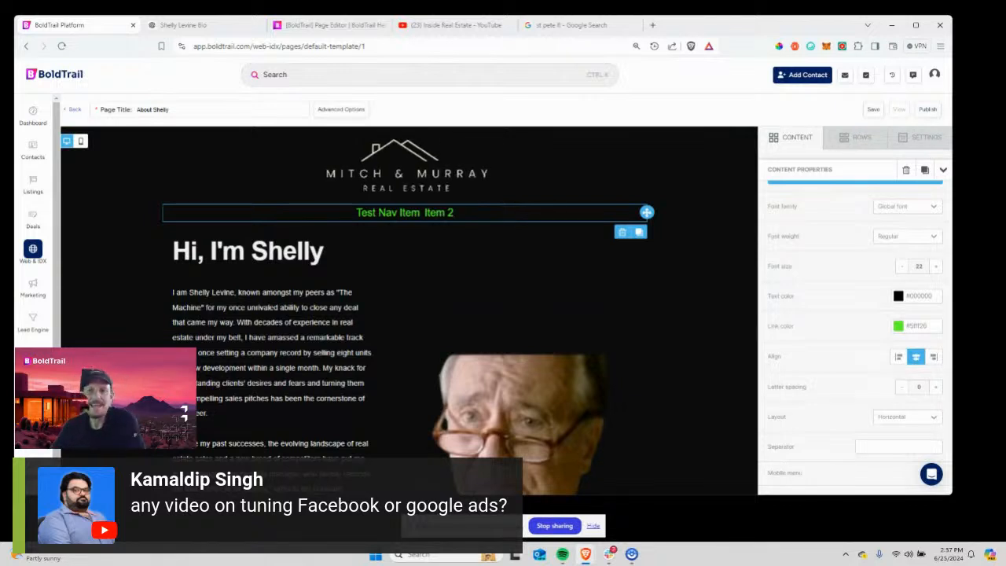
click(844, 141)
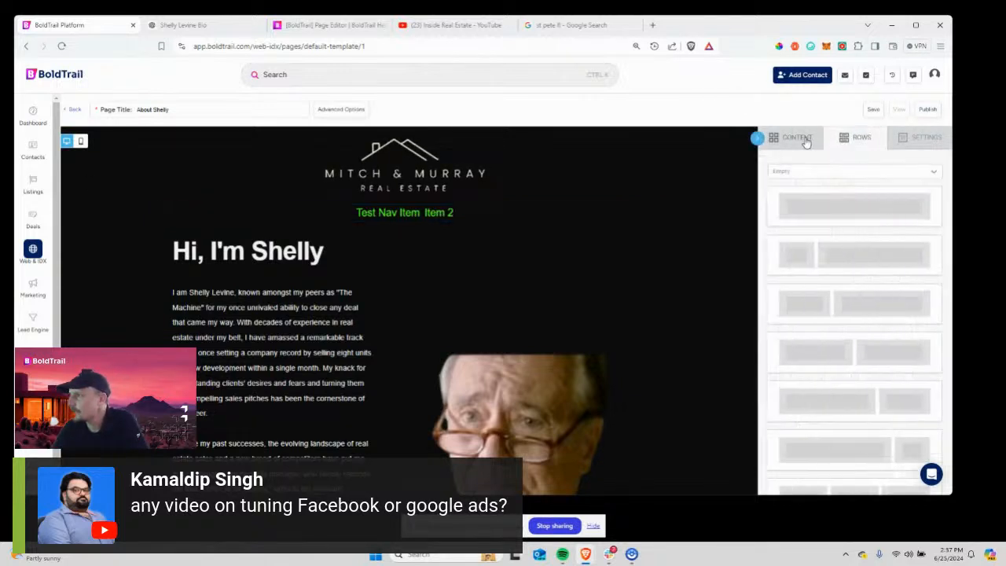
click(806, 142)
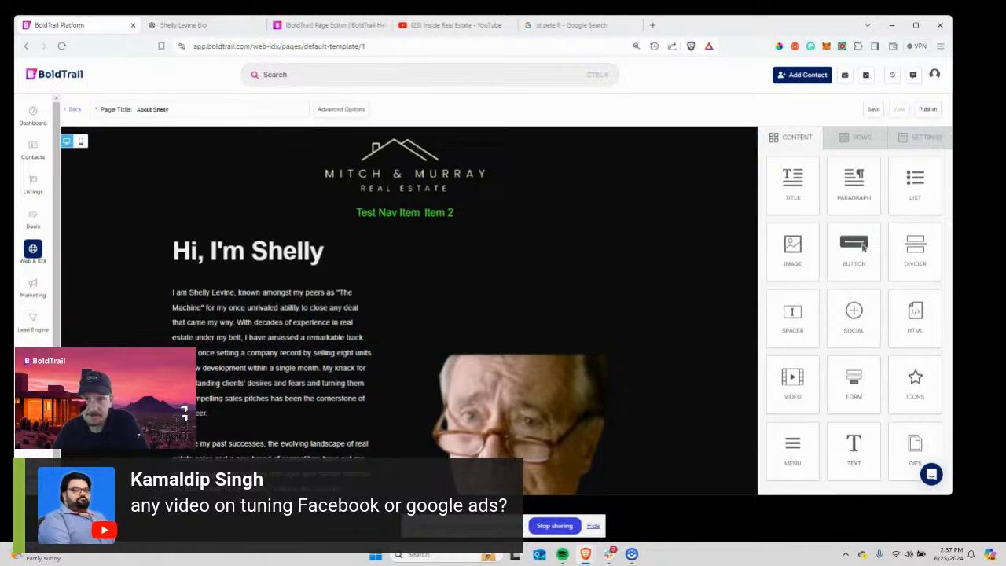